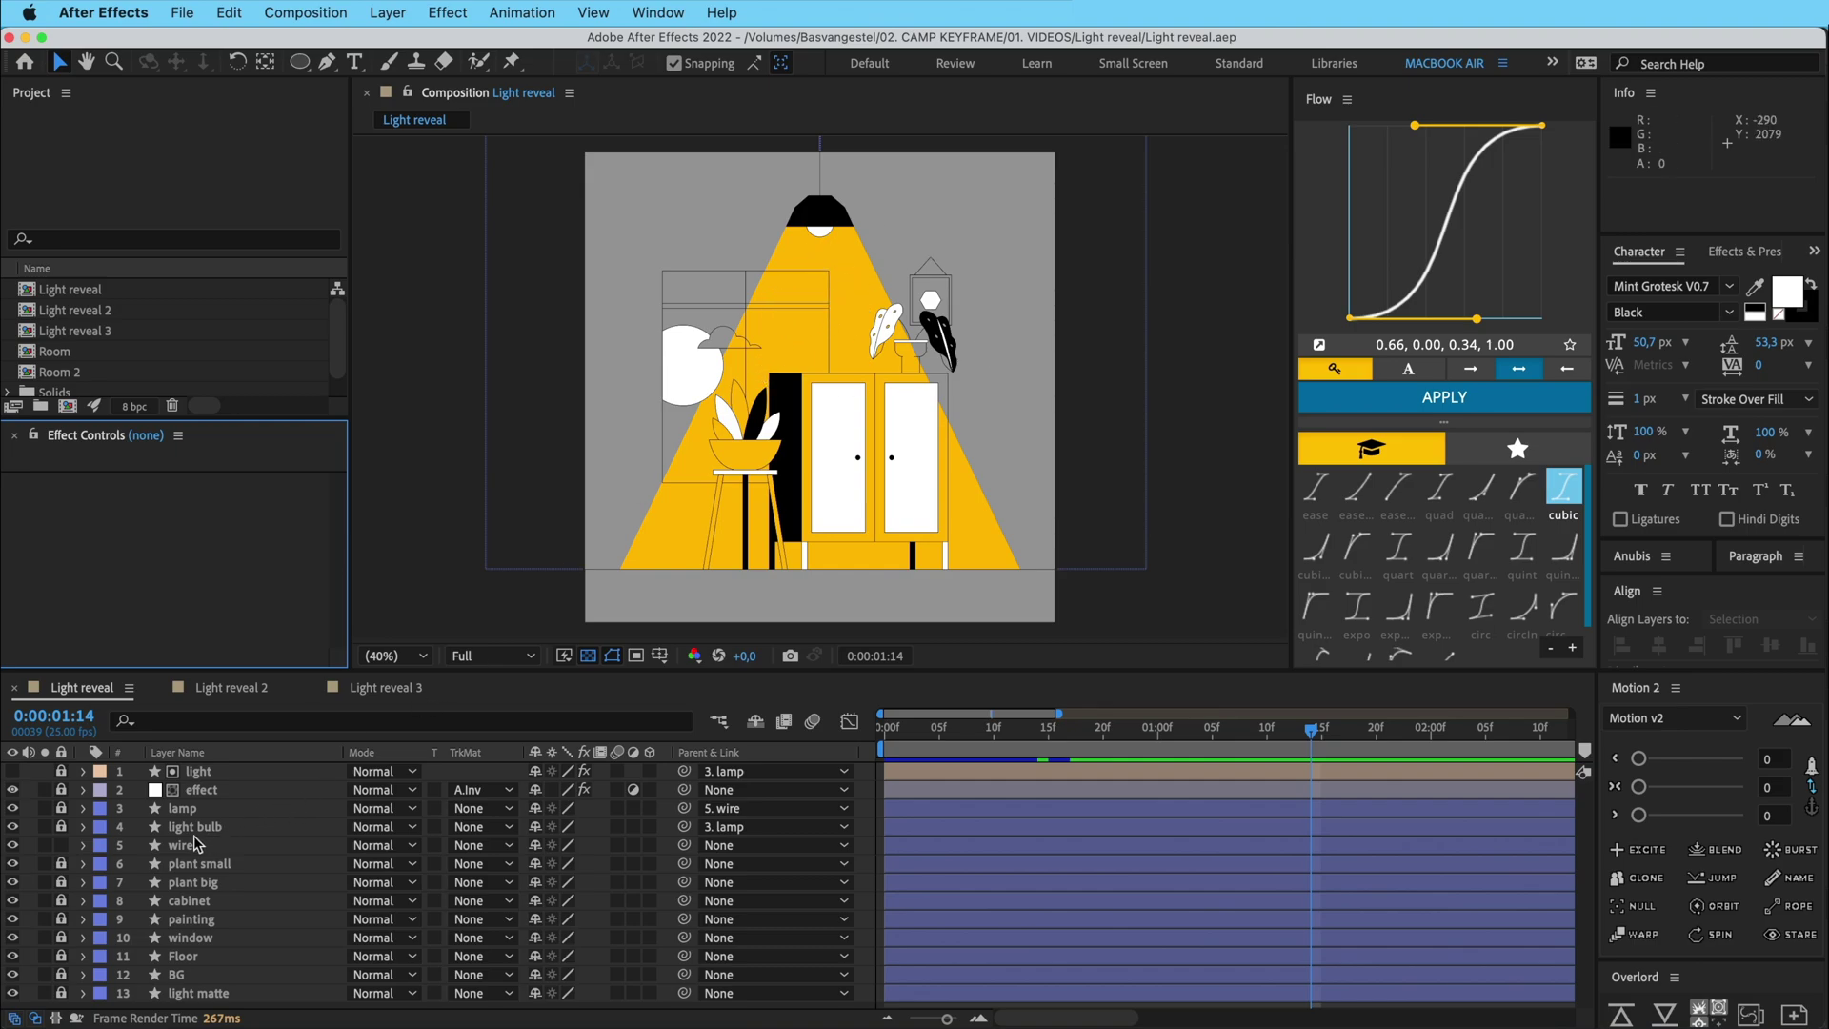
- Rotate the wire layer to swing the lamp and its light cone sideways
{"action": "left_click", "coordinate": [183, 845]}
{"action": "key", "text": "w"}
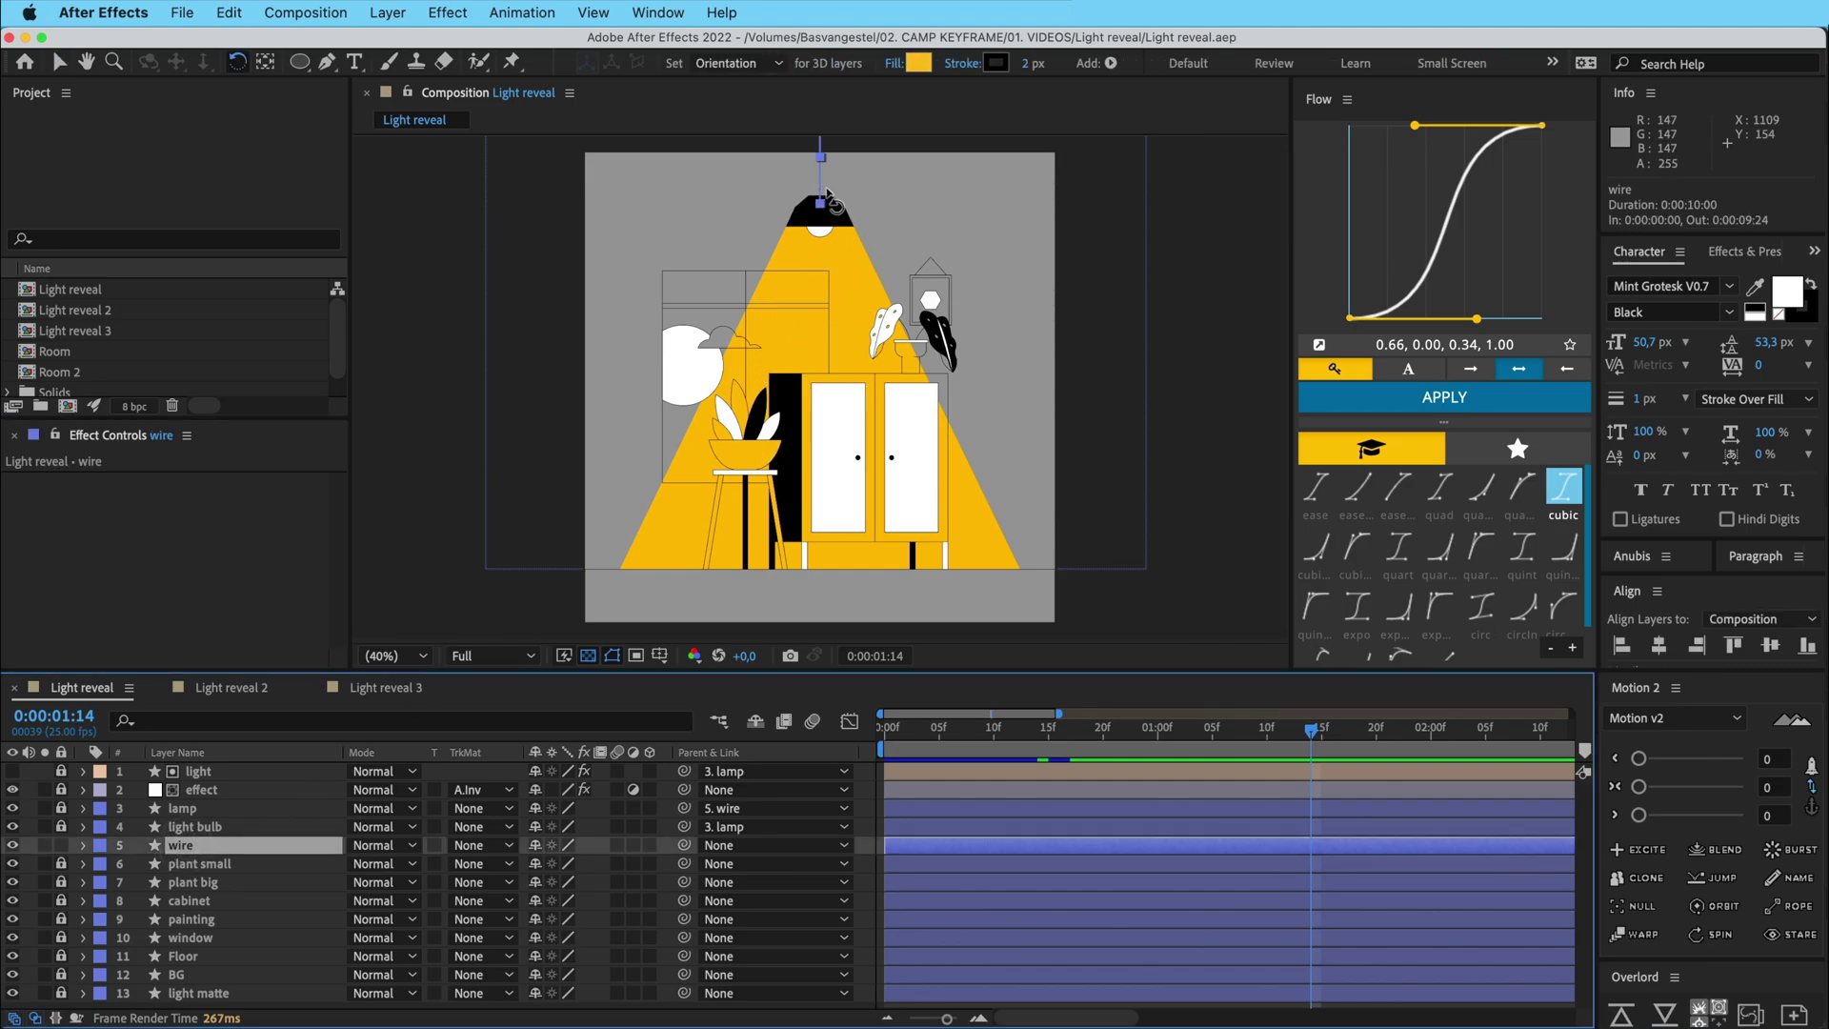
{"action": "left_click_drag", "start_coordinate": [824, 204], "coordinate": [851, 310]}
{"action": "key", "text": "v"}
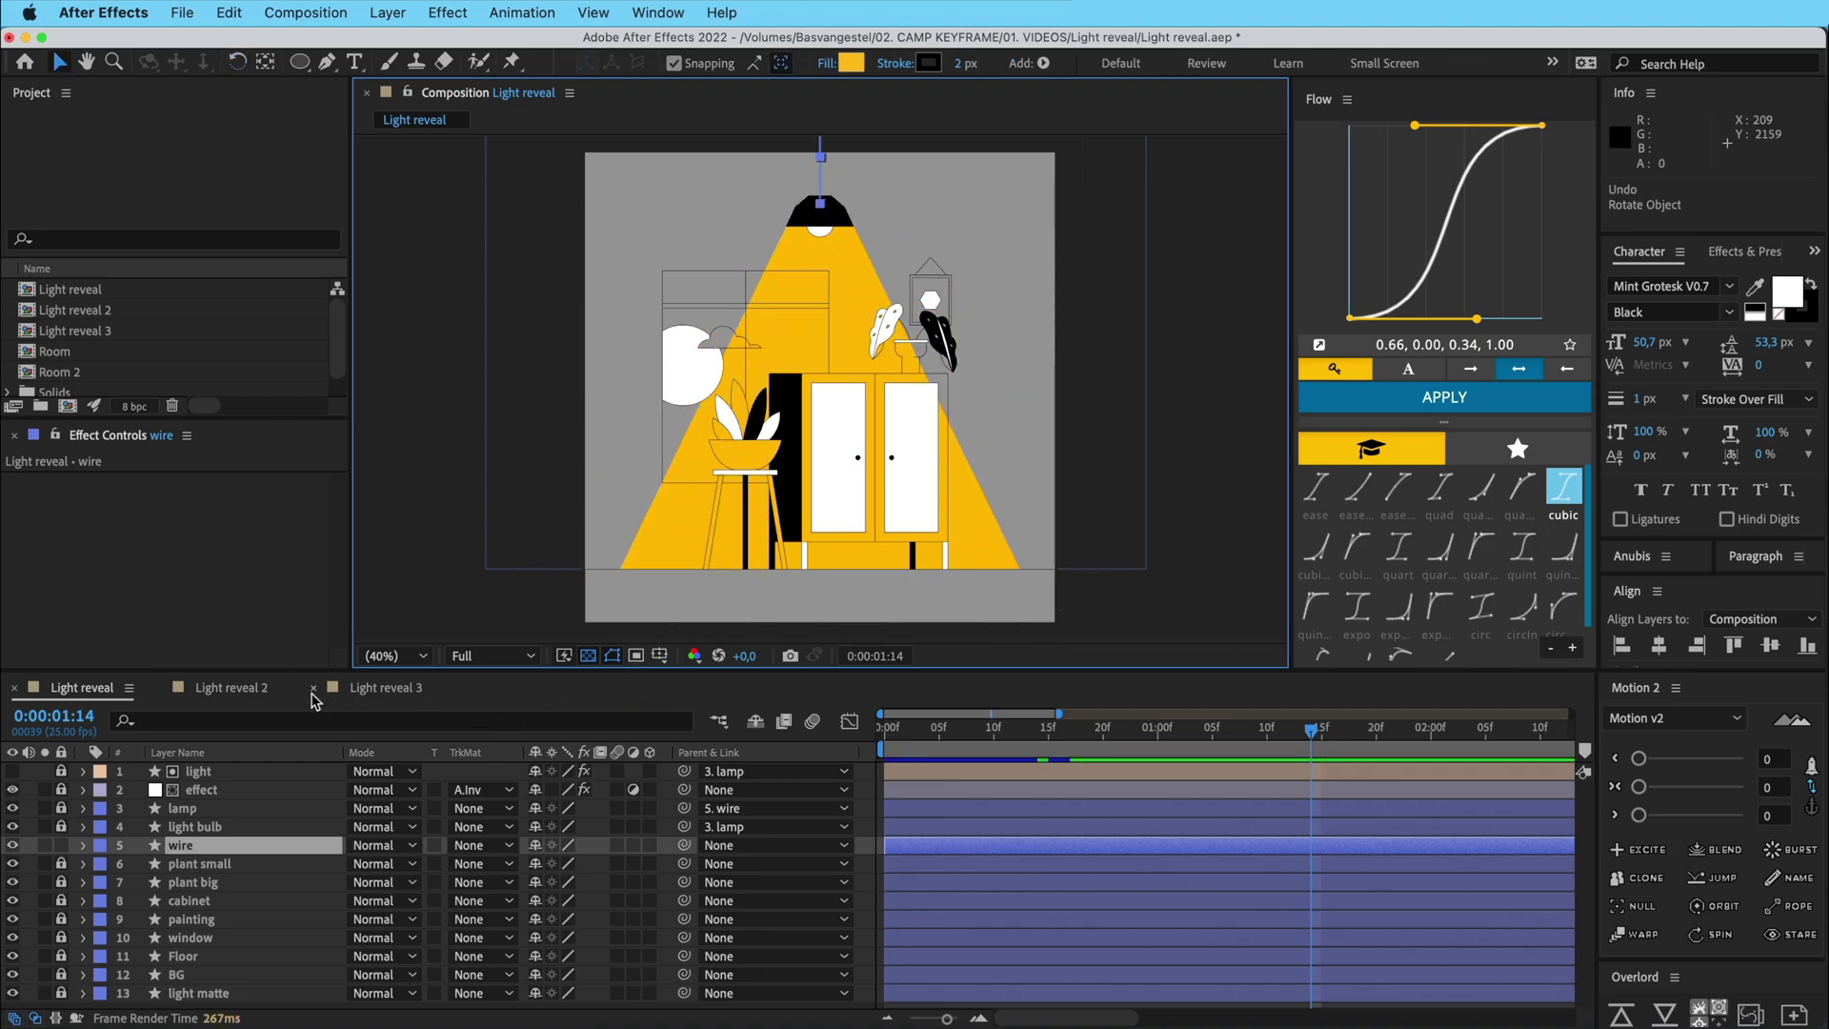
- Switch to the Light reveal 3 comp, select the light layer and make it visible
{"action": "left_click", "coordinate": [243, 690]}
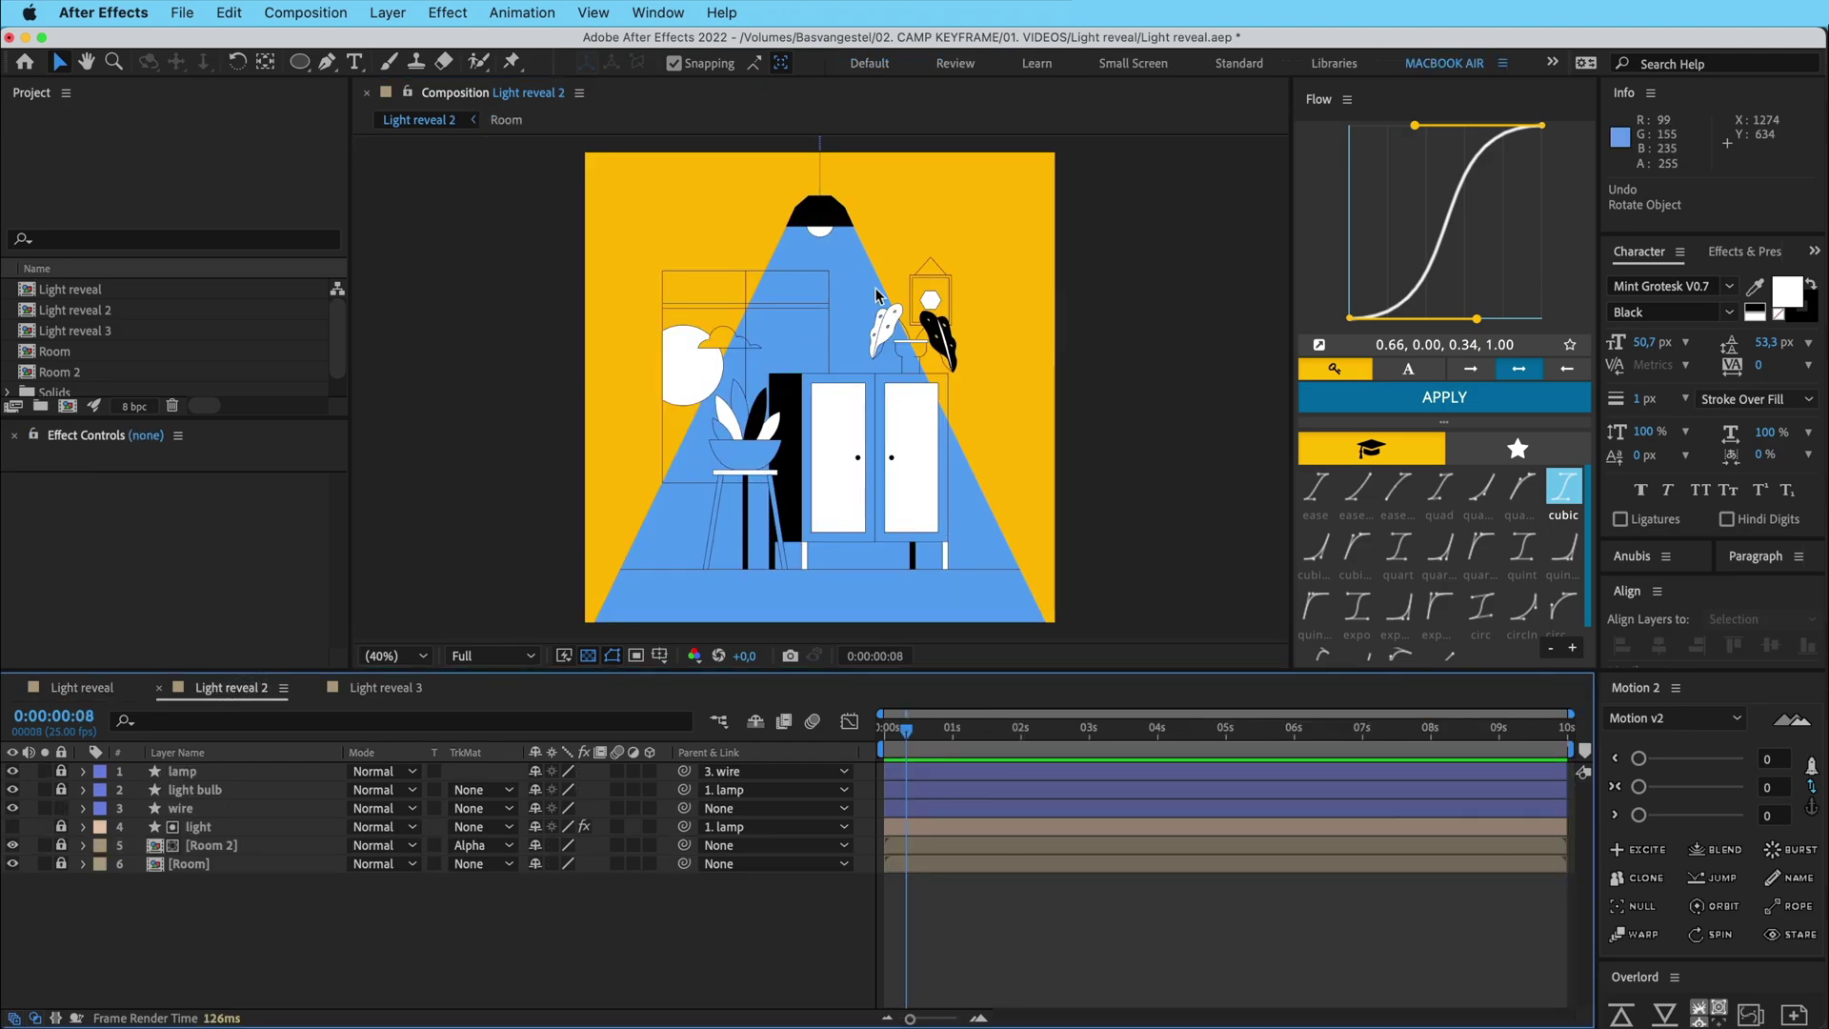
{"action": "left_click", "coordinate": [385, 686]}
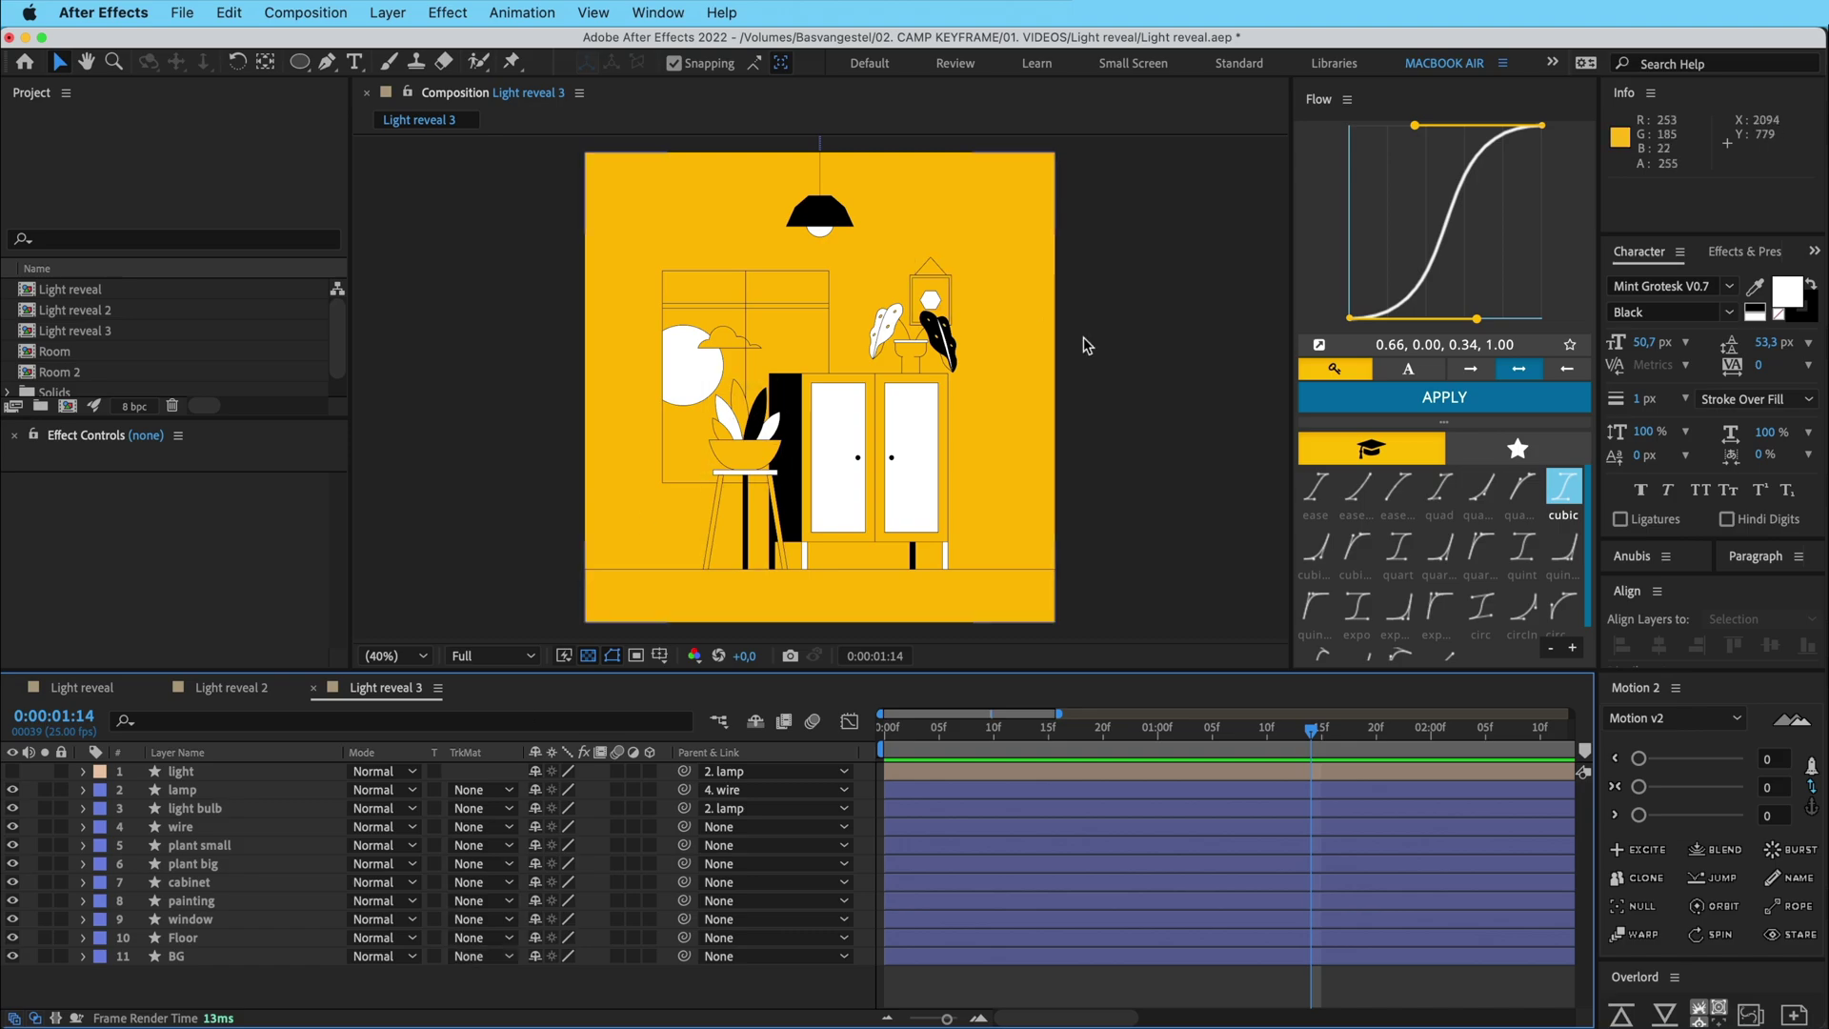
{"action": "left_click", "coordinate": [205, 962]}
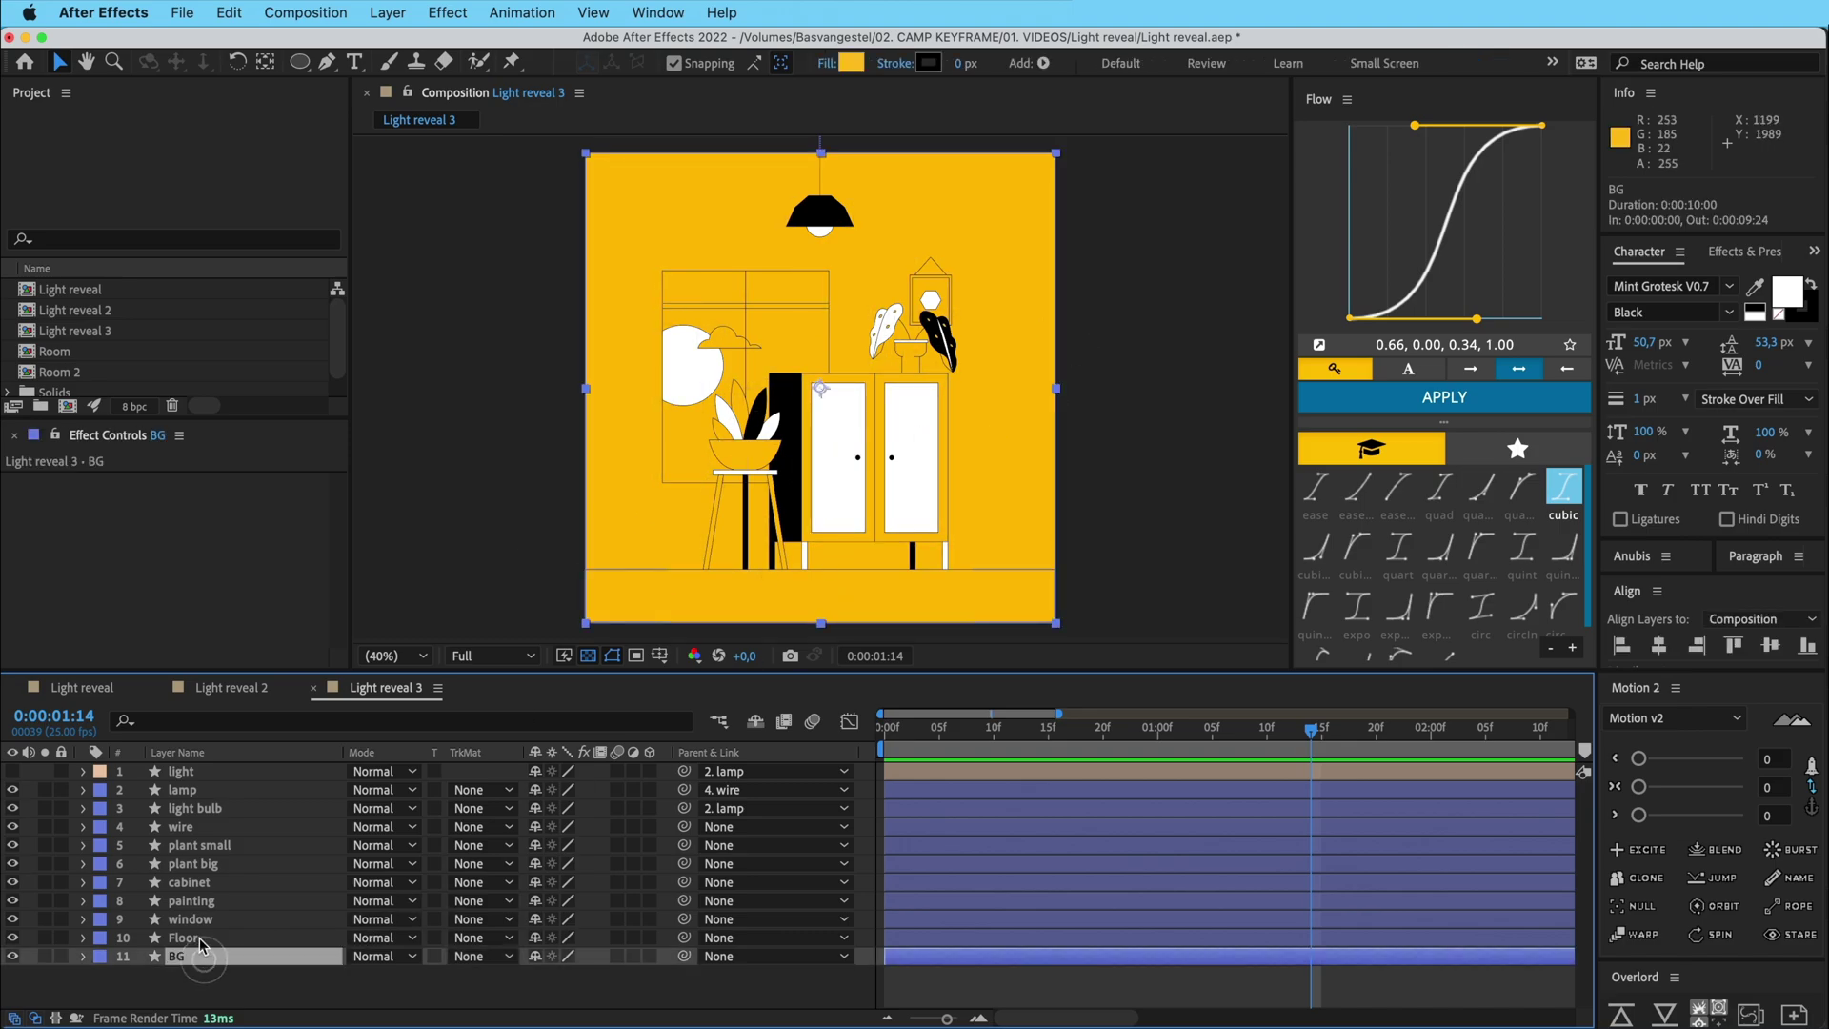
{"action": "left_click", "coordinate": [195, 938]}
{"action": "left_click", "coordinate": [190, 919]}
{"action": "left_click", "coordinate": [189, 882], "text": "shift"}
{"action": "left_click", "coordinate": [198, 812], "text": "shift"}
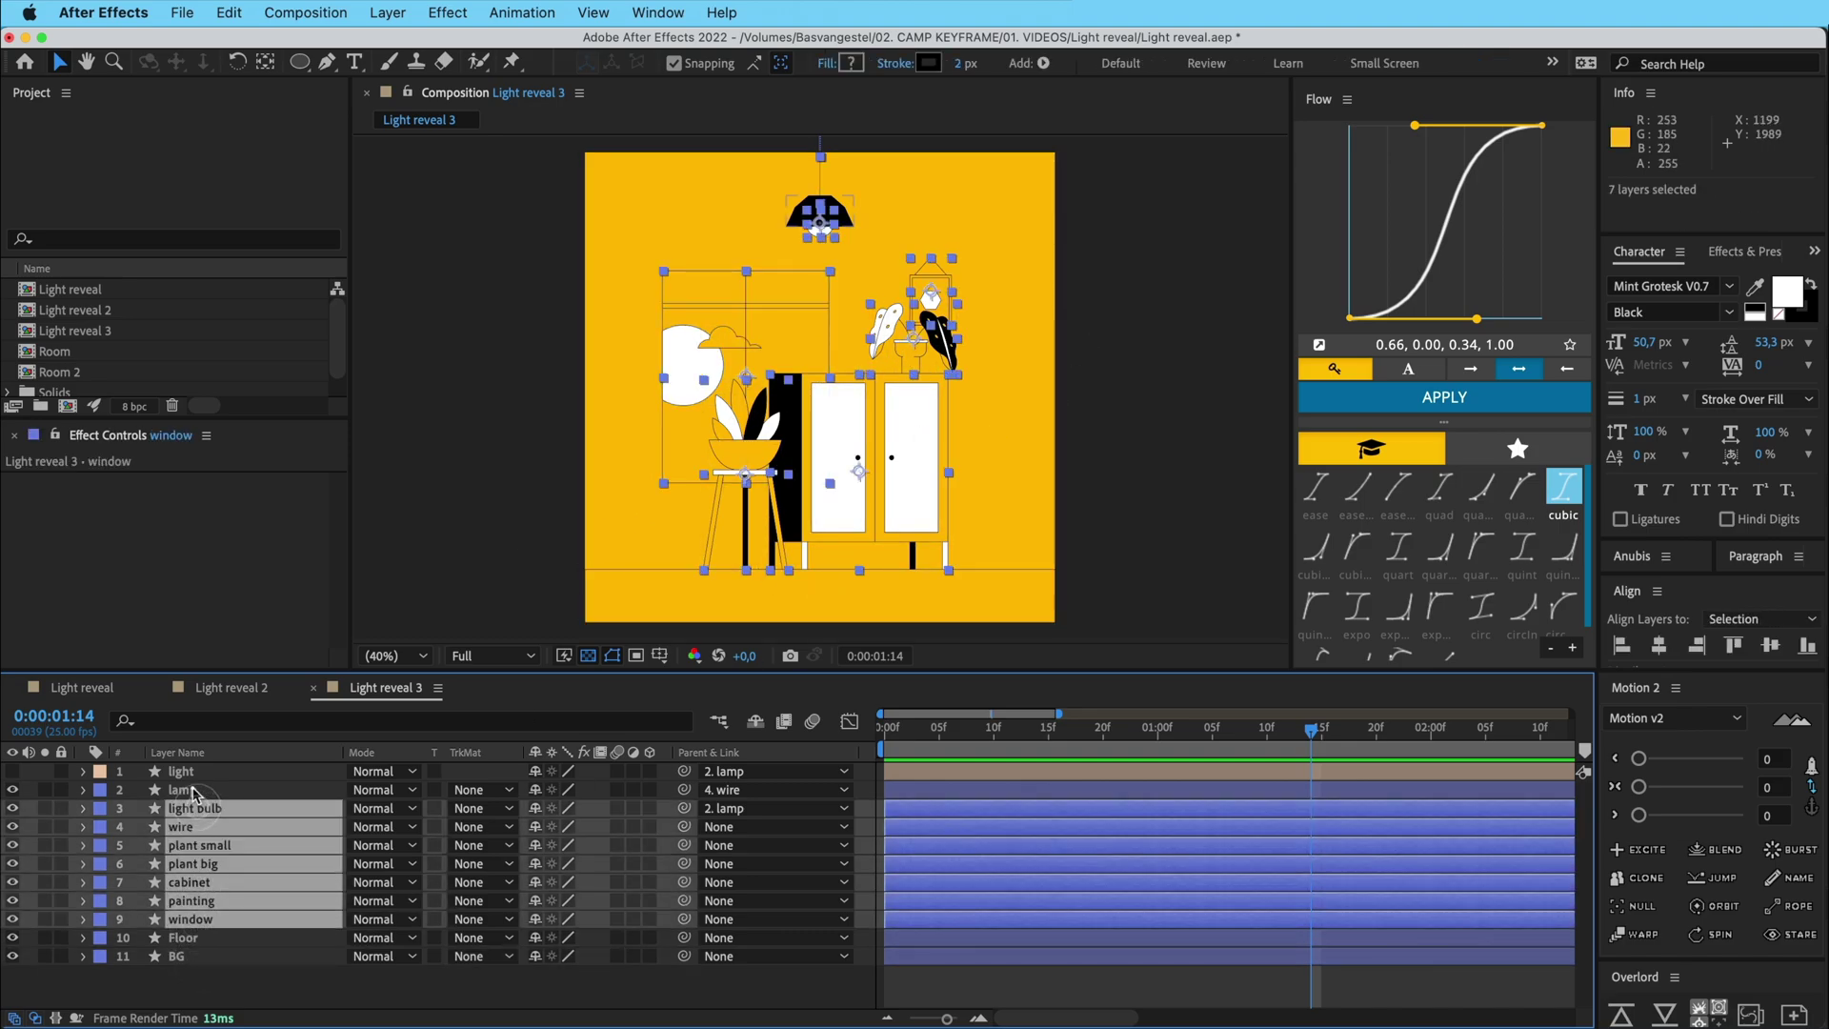
{"action": "left_click", "coordinate": [190, 791], "text": "shift"}
{"action": "left_click", "coordinate": [194, 776]}
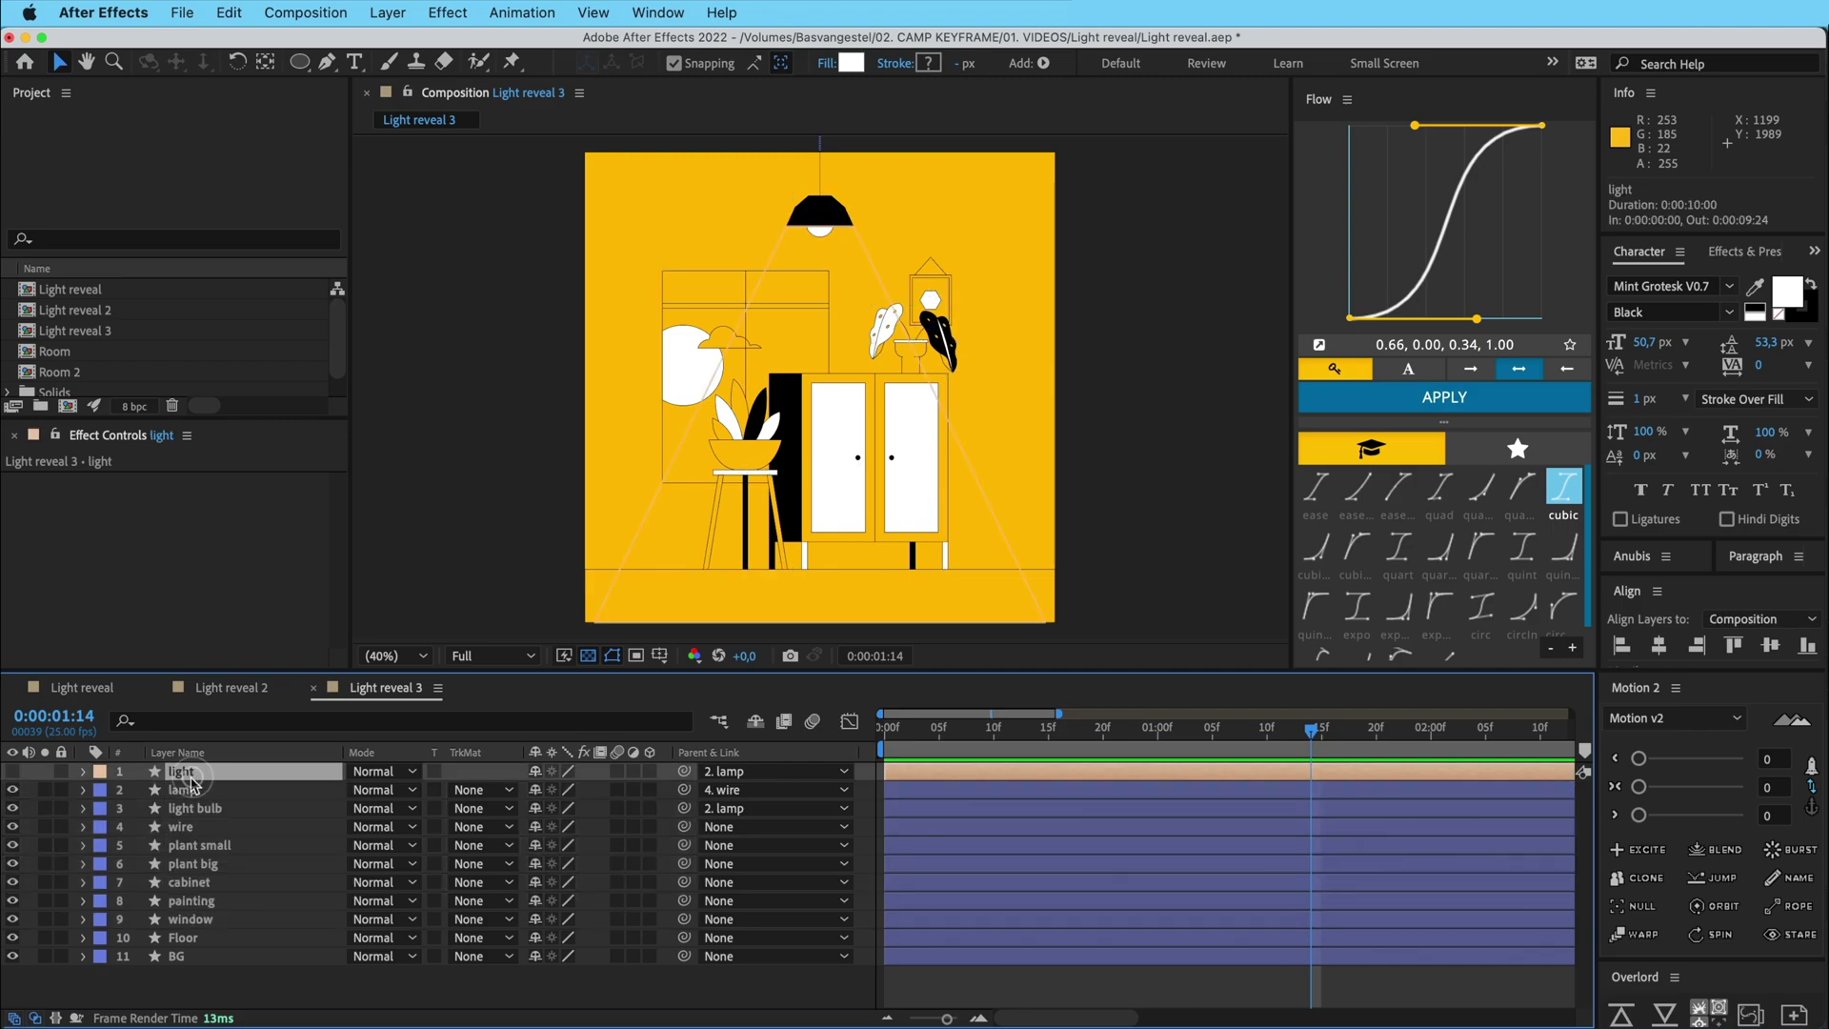
{"action": "left_click", "coordinate": [13, 773]}
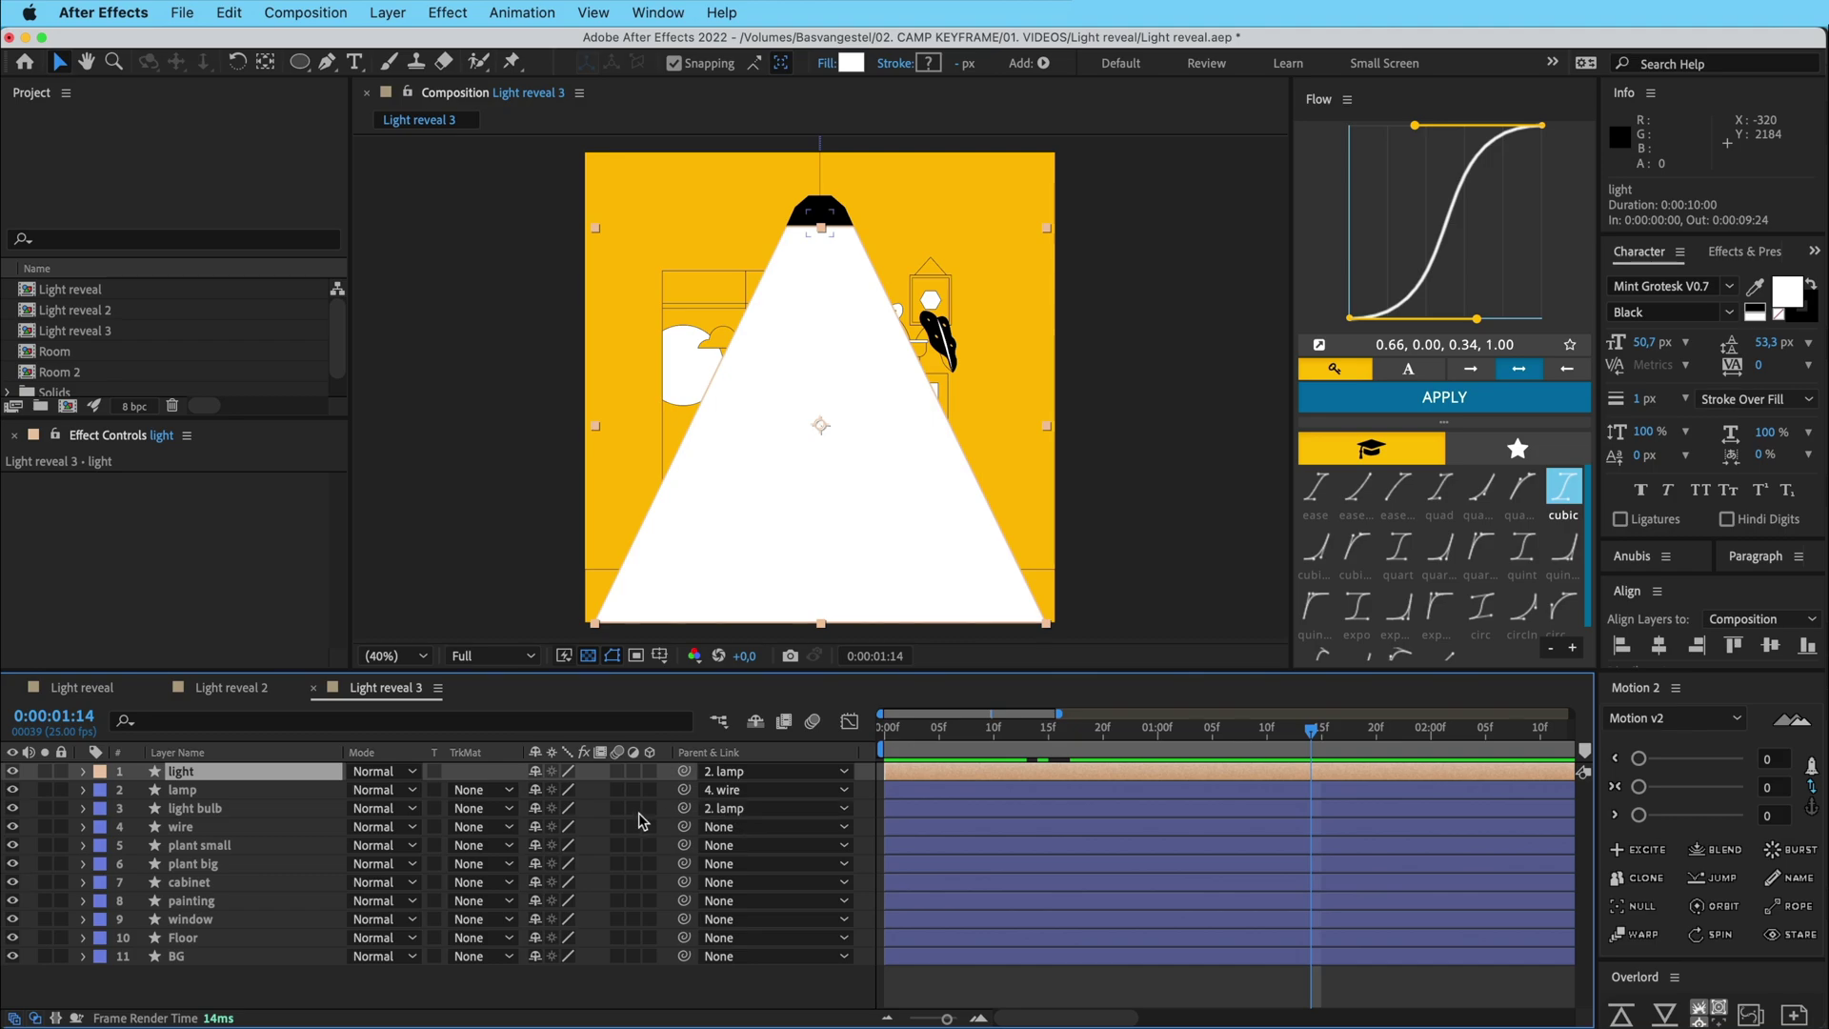
- Set Parent & Link to None for the light, lamp, light bulb and wire layers
{"action": "left_click", "coordinate": [219, 829], "text": "shift"}
{"action": "left_click", "coordinate": [752, 808]}
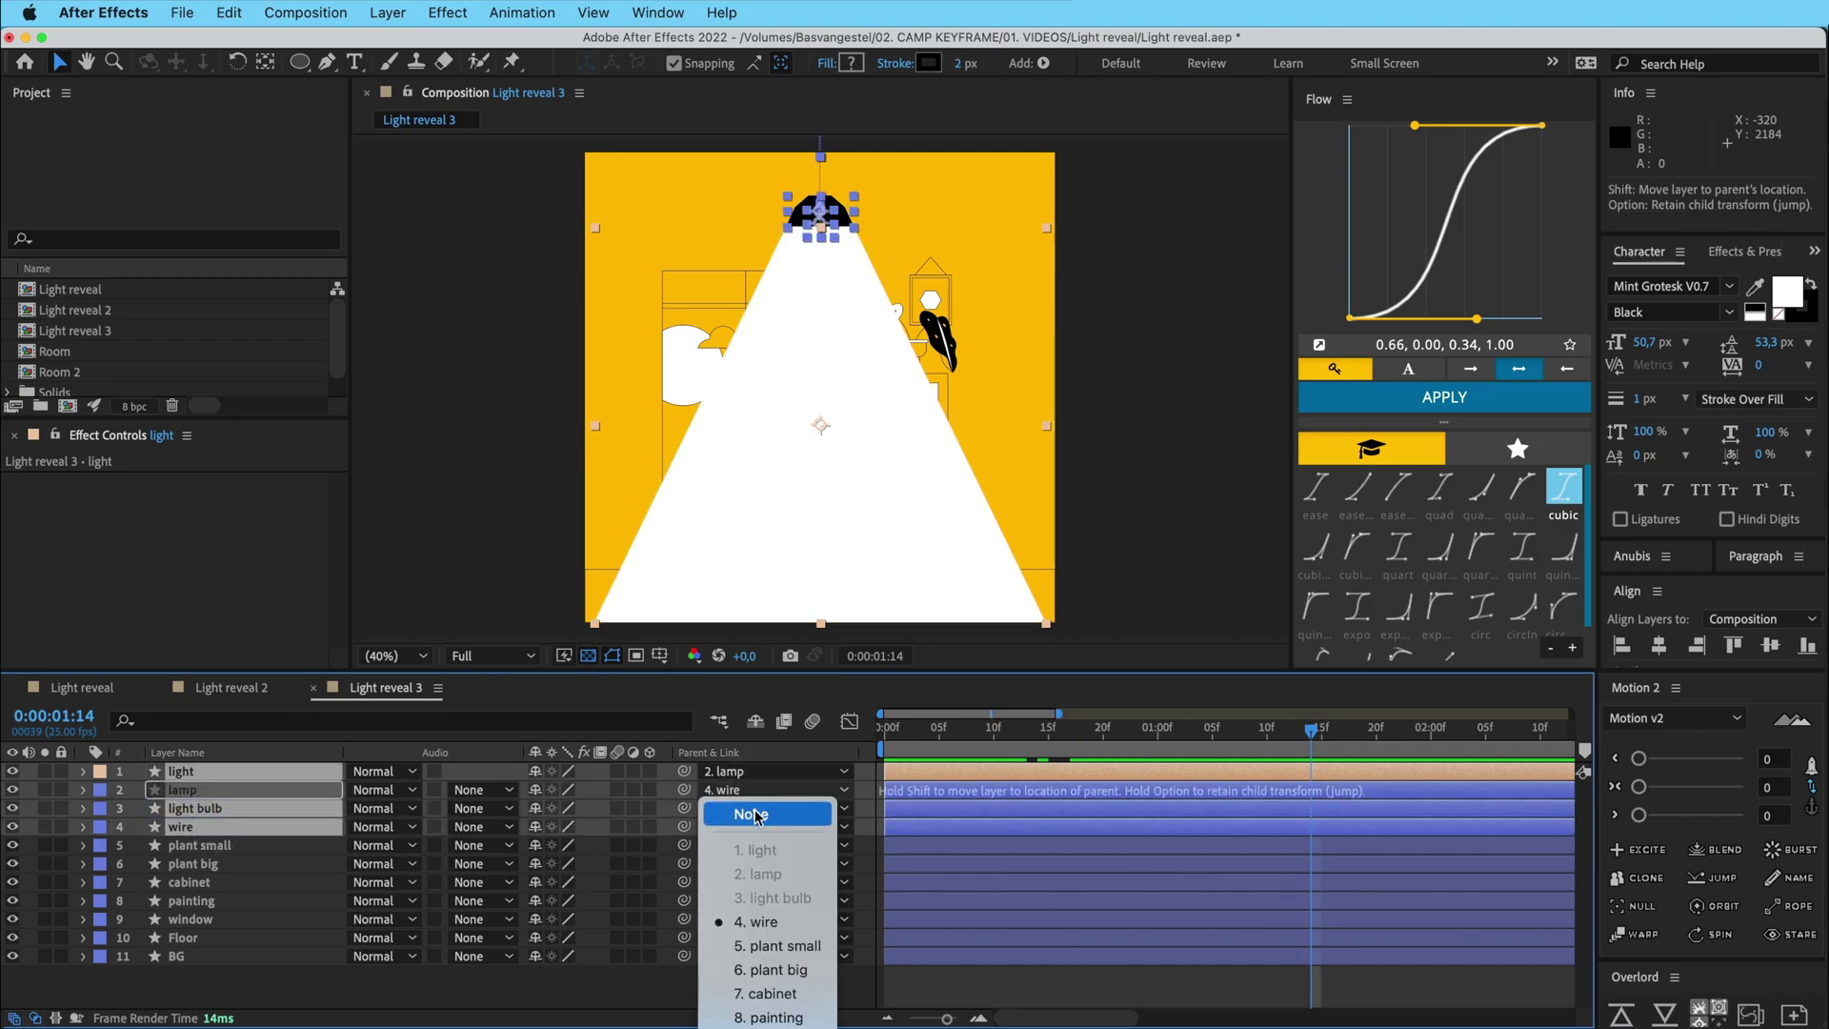
{"action": "left_click", "coordinate": [747, 807]}
{"action": "left_click", "coordinate": [960, 985]}
- Test-drag the lamp and the light cone independently, undoing each move
{"action": "scroll", "coordinate": [888, 230], "scroll_direction": "up", "scroll_amount": 2}
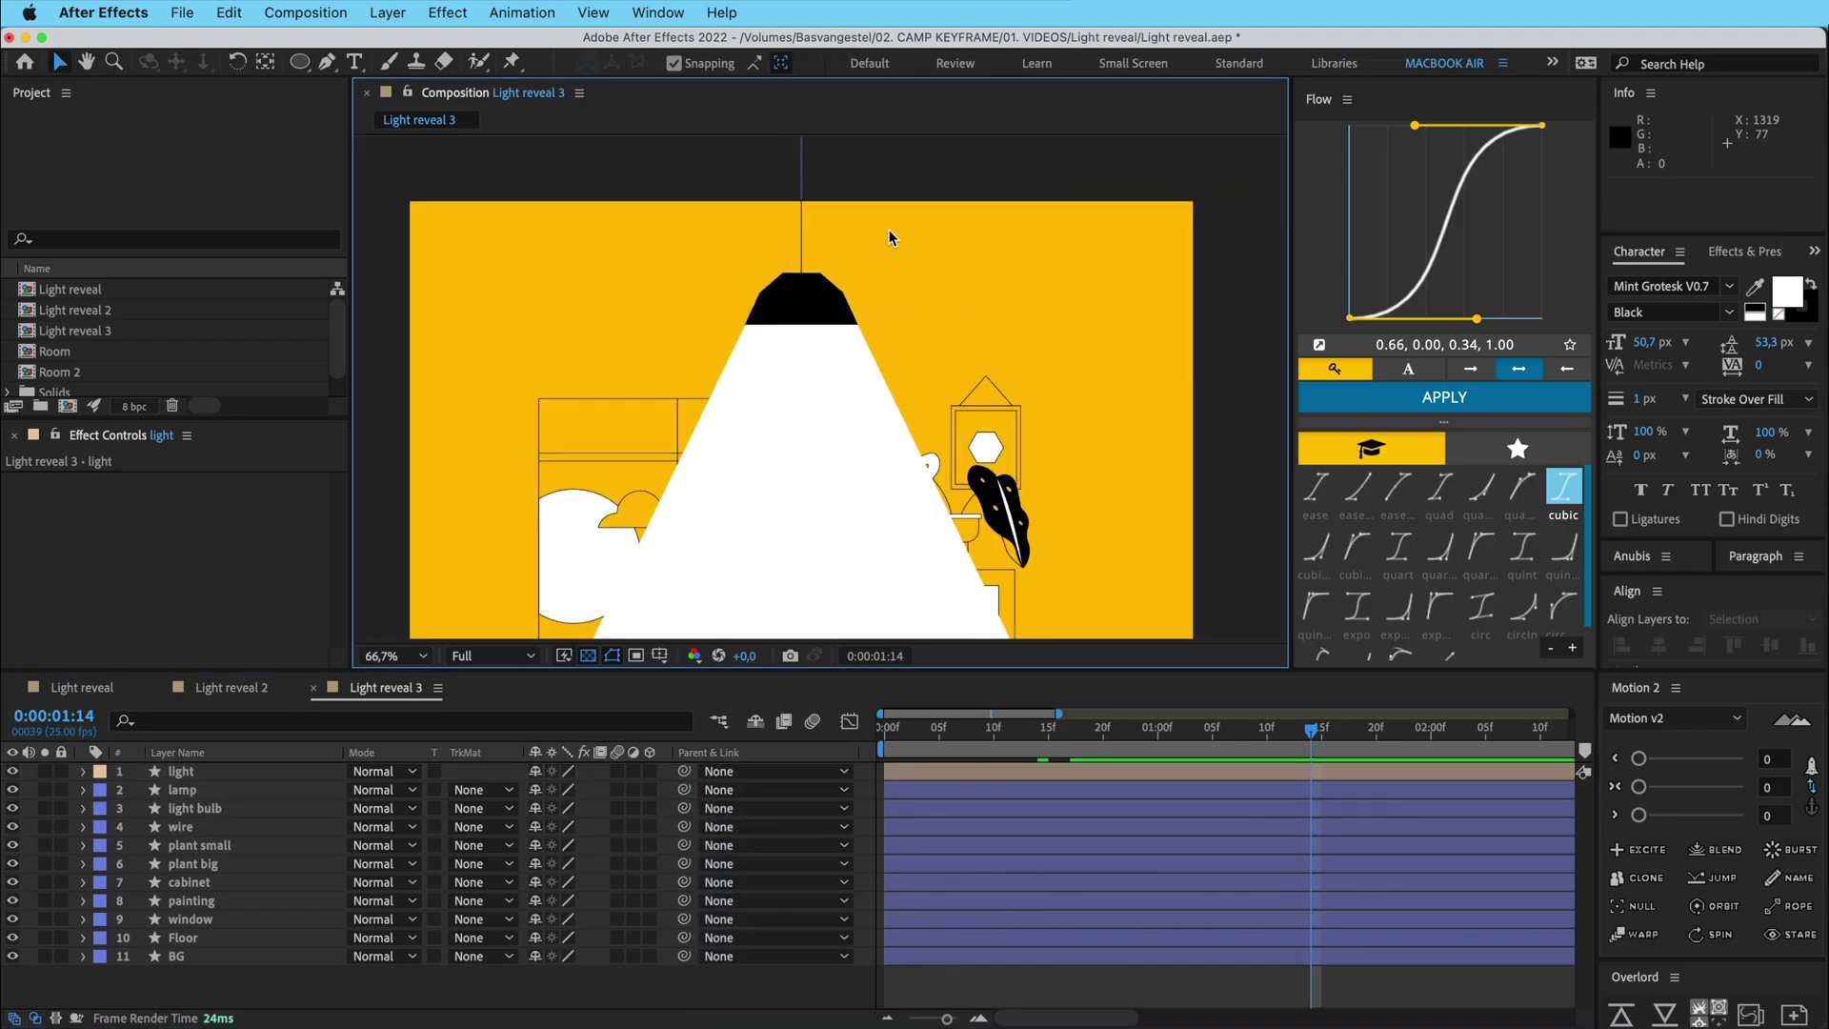
{"action": "left_click_drag", "start_coordinate": [850, 341], "coordinate": [939, 324]}
{"action": "key", "text": "super+z"}
{"action": "left_click", "coordinate": [809, 184]}
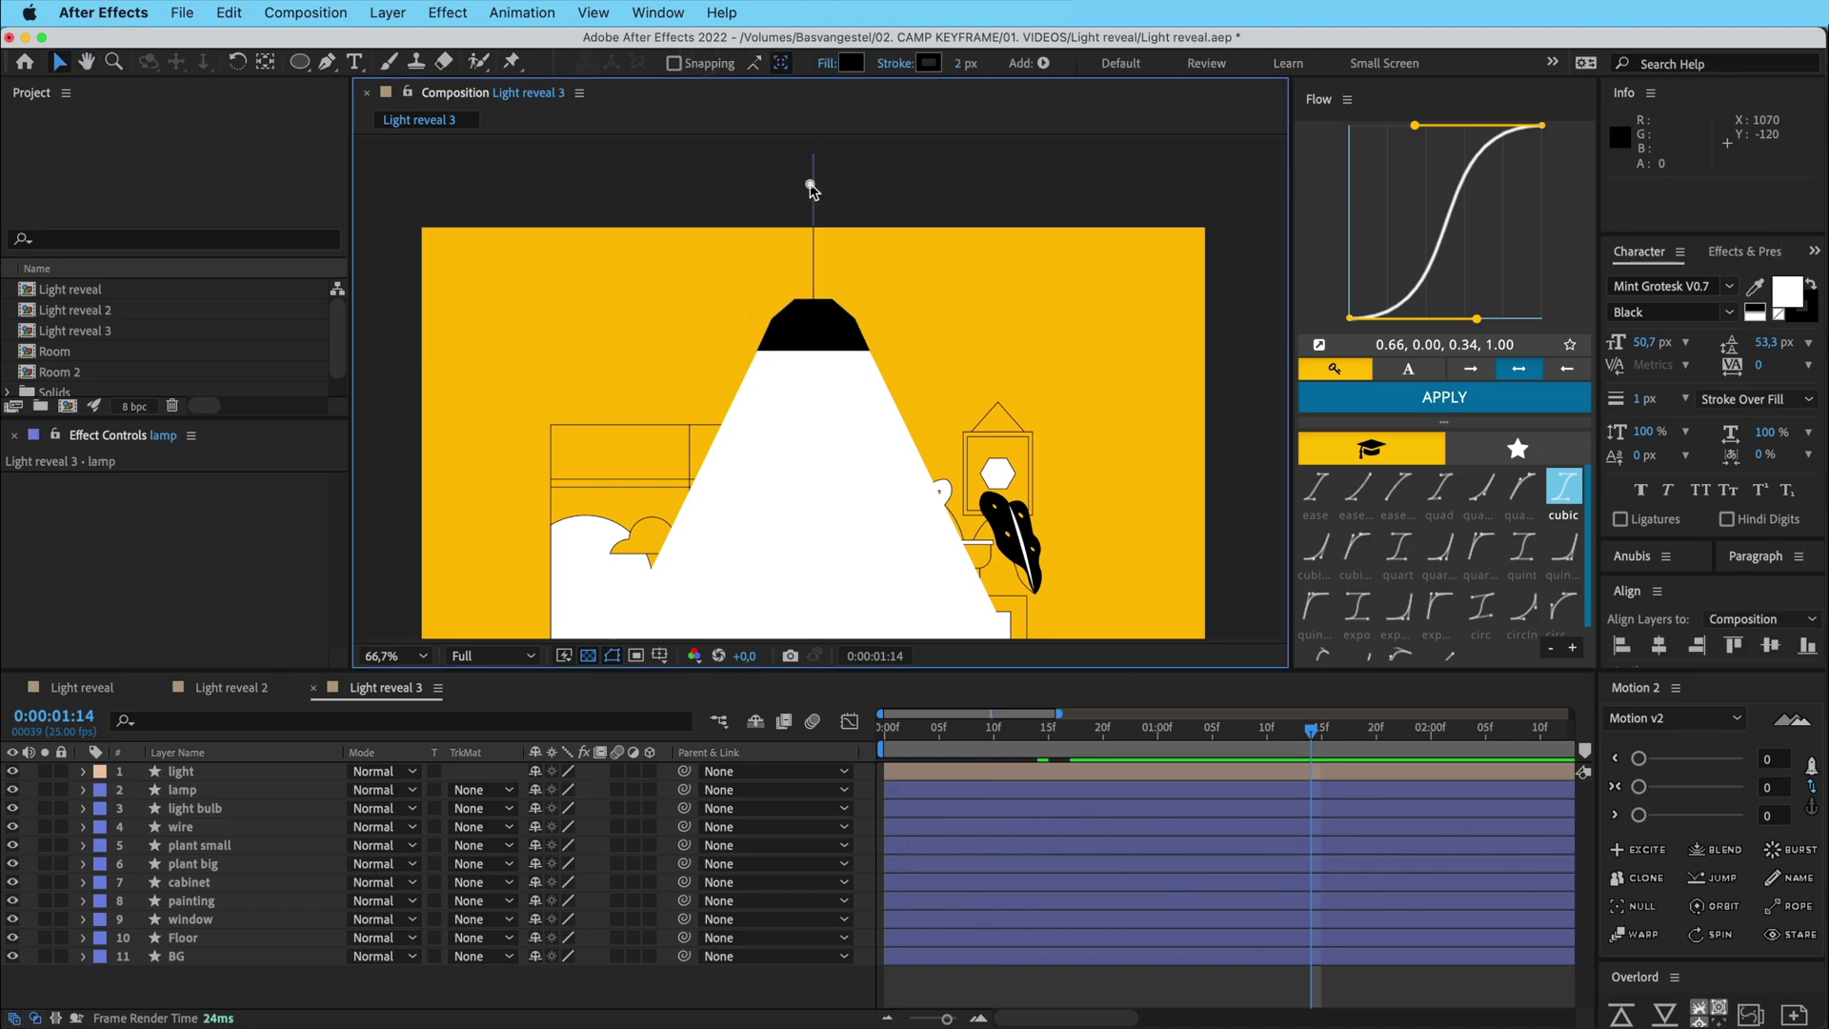
{"action": "left_click_drag", "start_coordinate": [831, 404], "coordinate": [870, 461]}
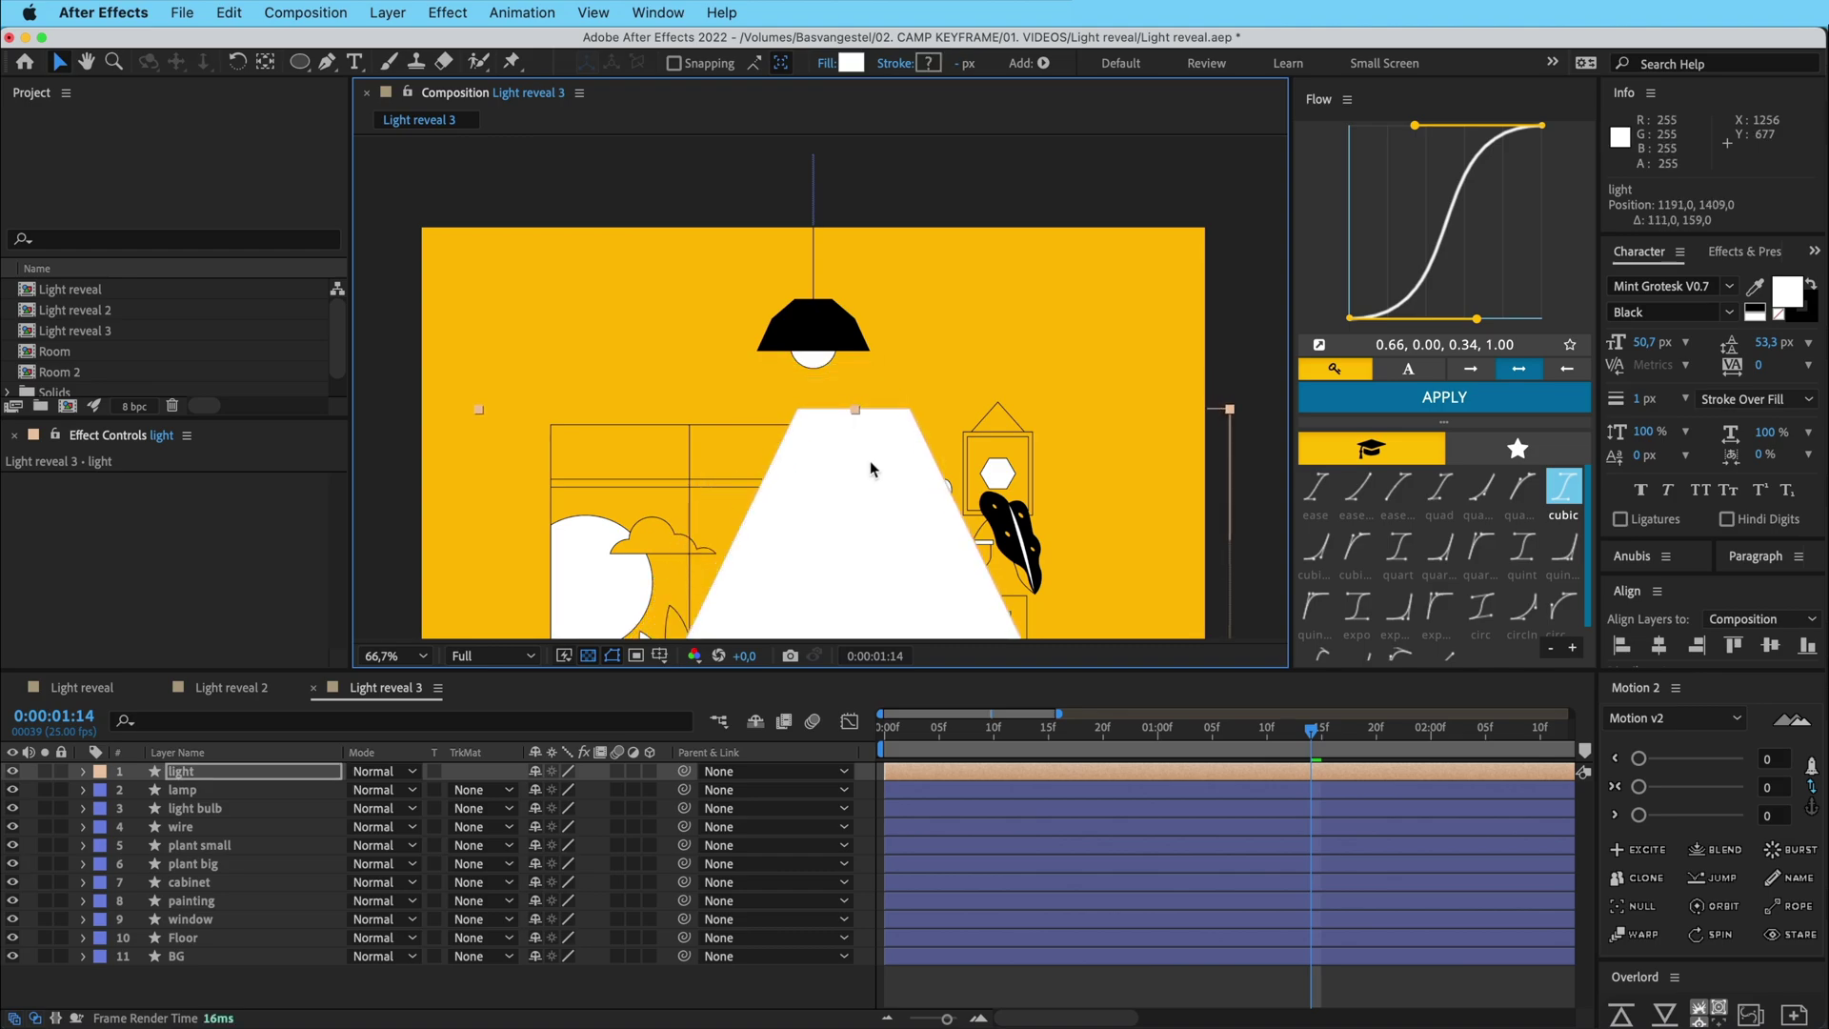
{"action": "key", "text": "super+z"}
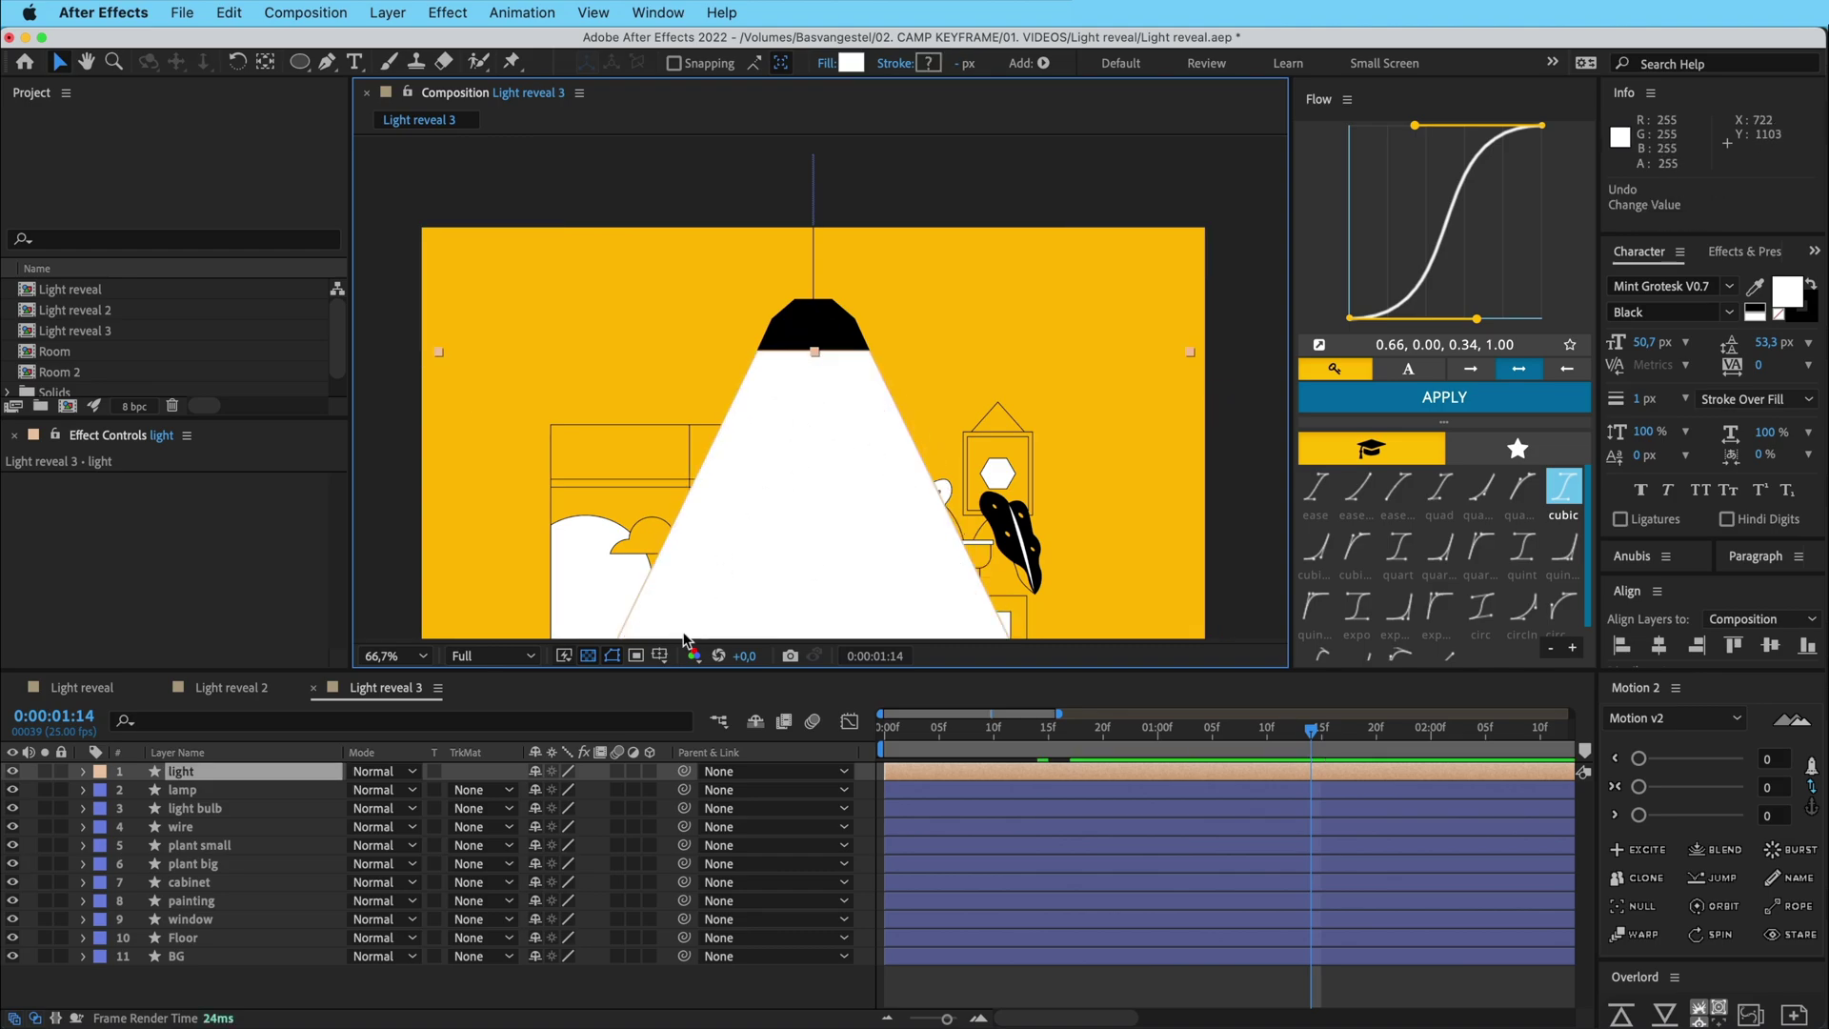
- Pick-whip the light bulb and light layers to the lamp, and the lamp to the wire
{"action": "left_click", "coordinate": [216, 815]}
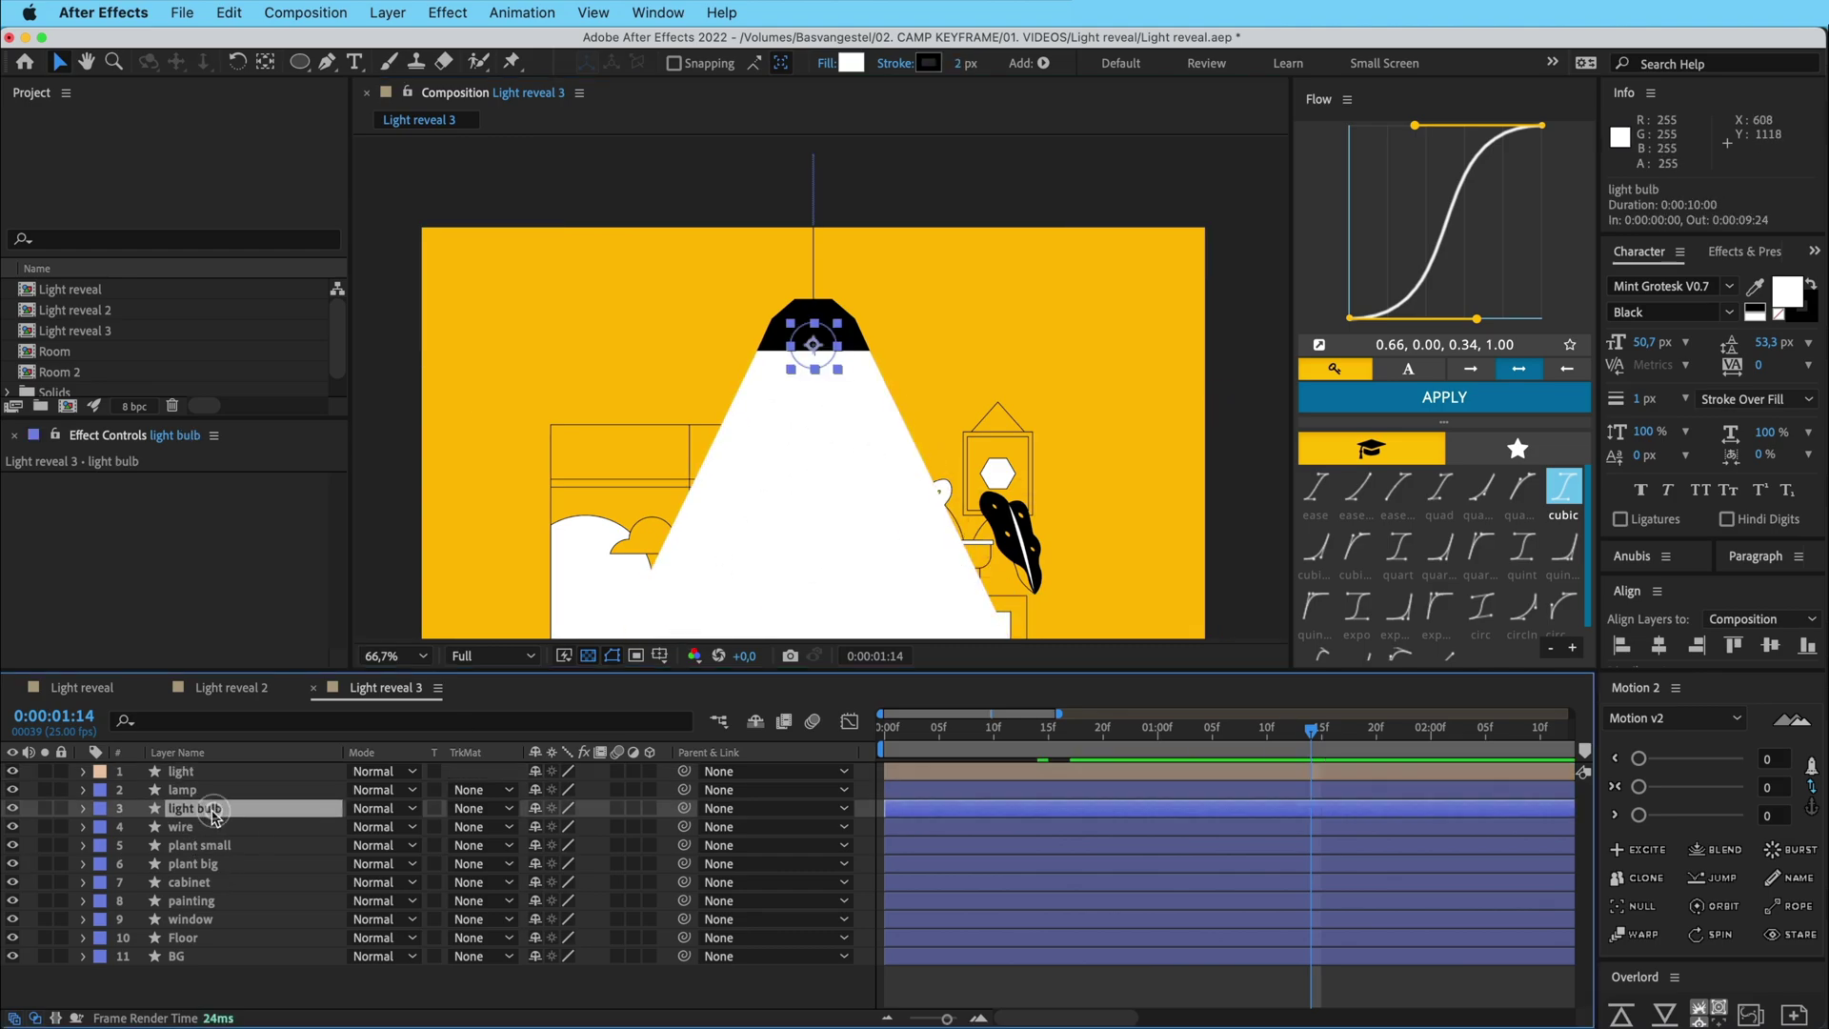
{"action": "left_click_drag", "start_coordinate": [683, 810], "coordinate": [294, 793]}
{"action": "left_click", "coordinate": [240, 775]}
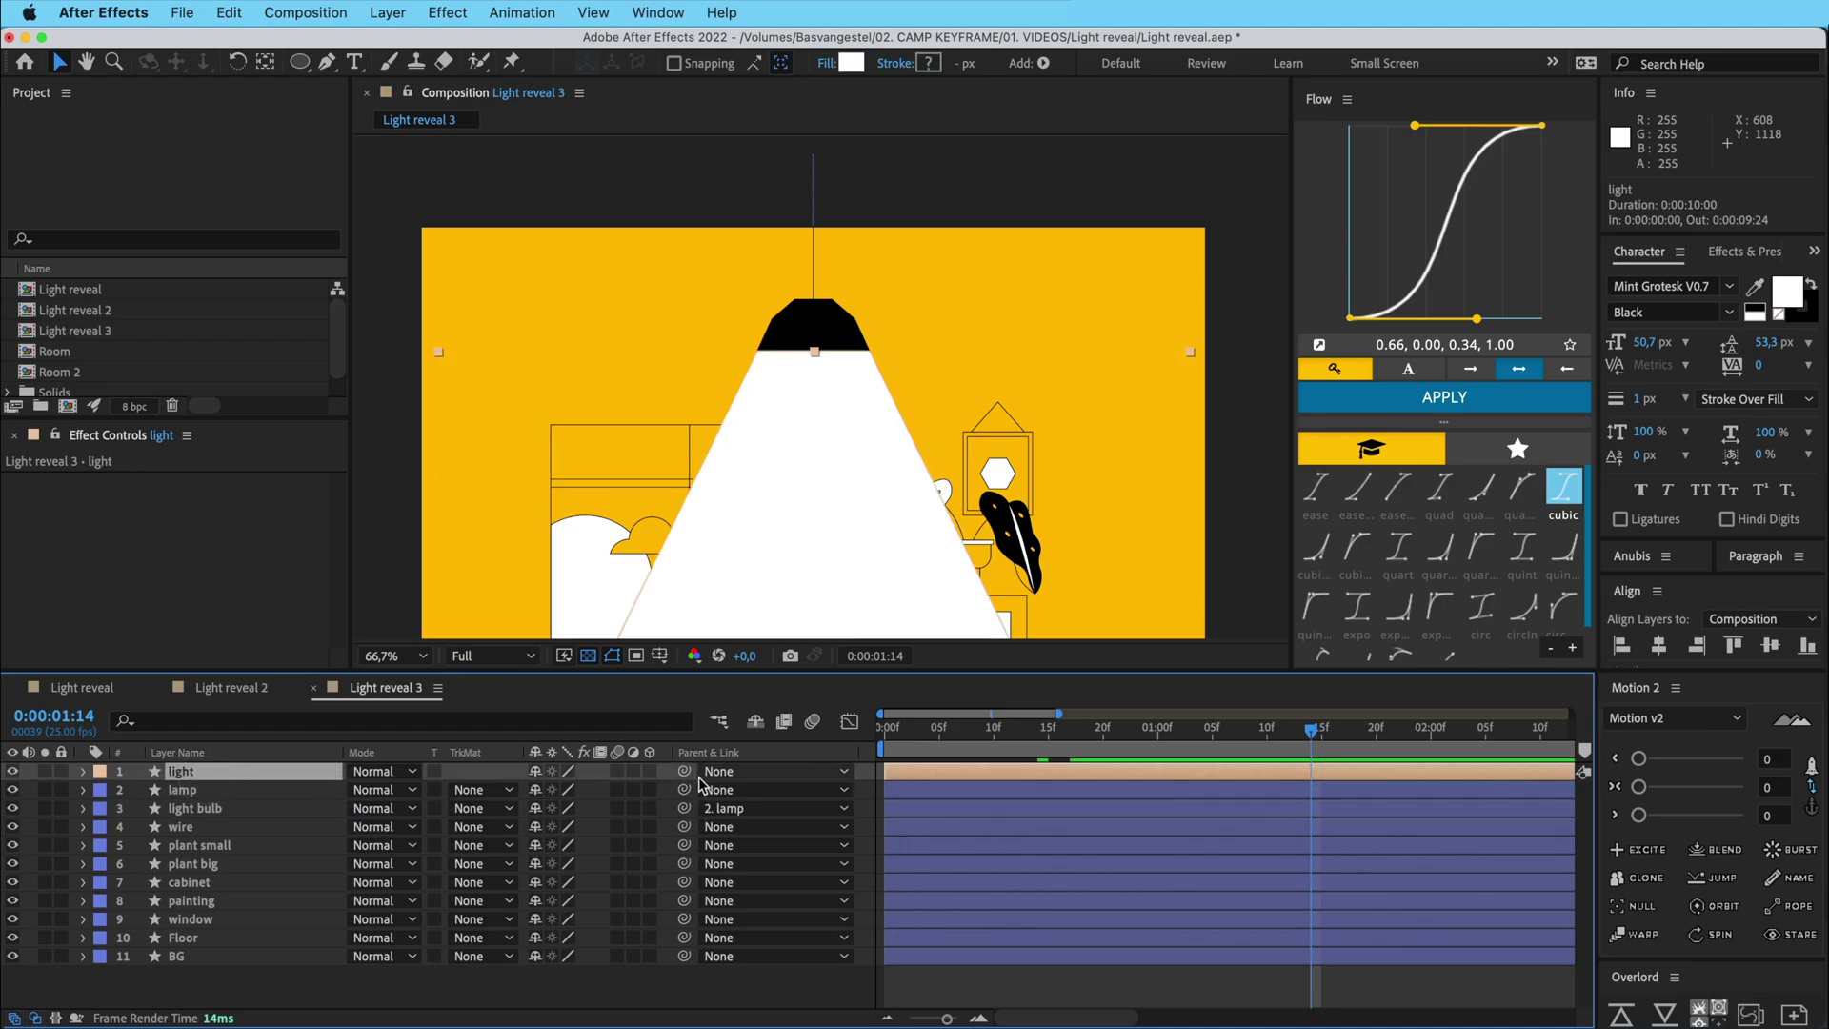
{"action": "left_click_drag", "start_coordinate": [684, 772], "coordinate": [265, 826]}
{"action": "left_click", "coordinate": [266, 826]}
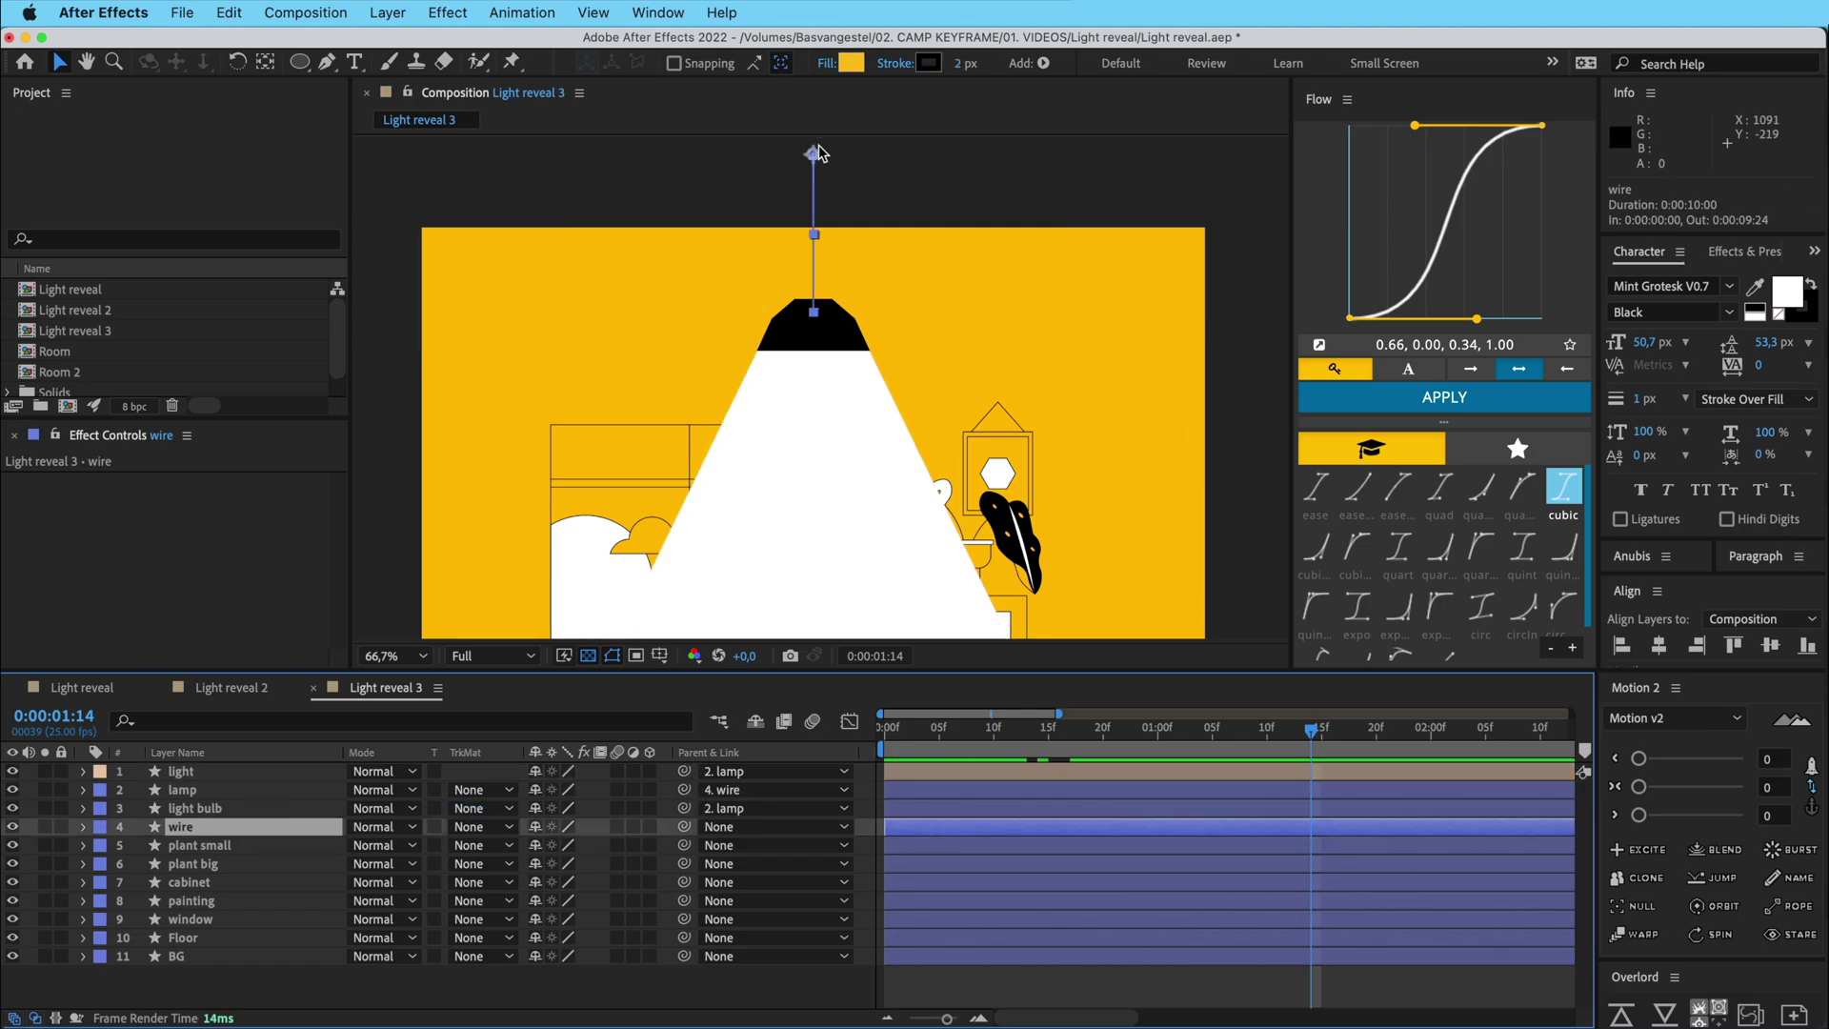
- Test the linkage by rotating the wire and lamp, undo it, and return to Selection
{"action": "scroll", "coordinate": [810, 185], "scroll_direction": "up", "scroll_amount": 1}
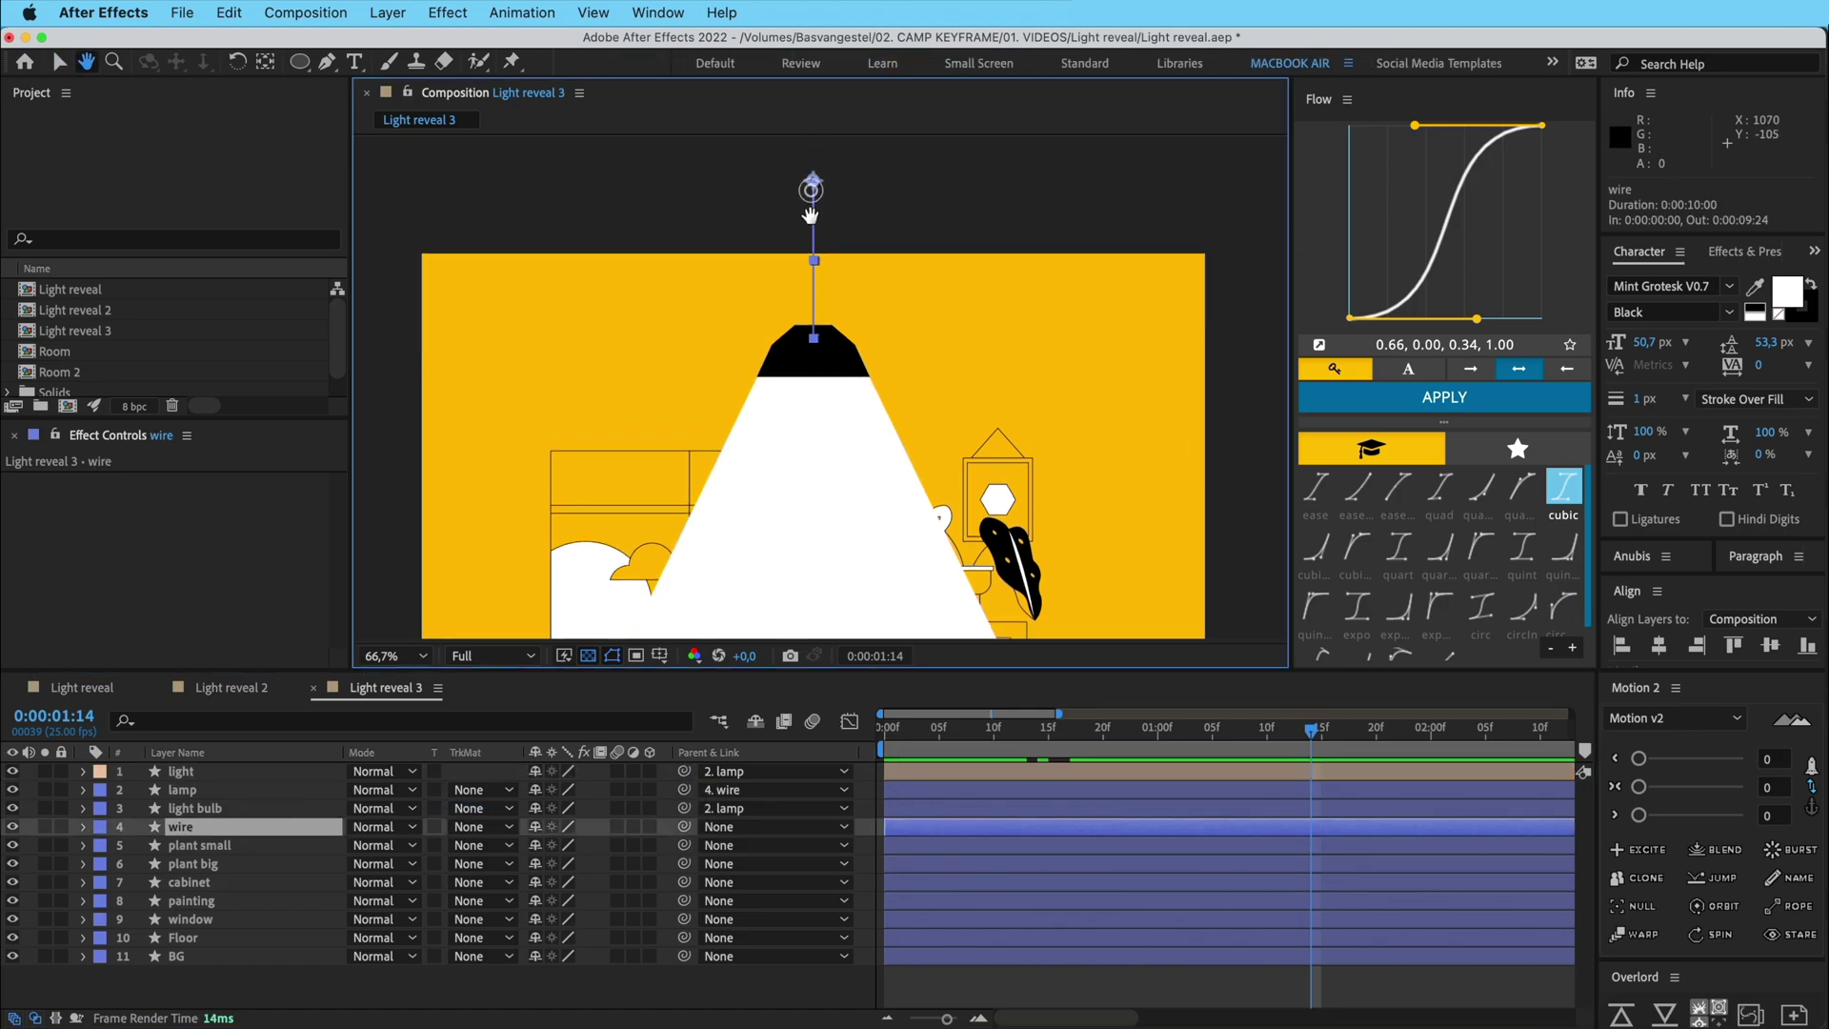
{"action": "key", "text": "w"}
{"action": "left_click_drag", "start_coordinate": [825, 328], "coordinate": [845, 375]}
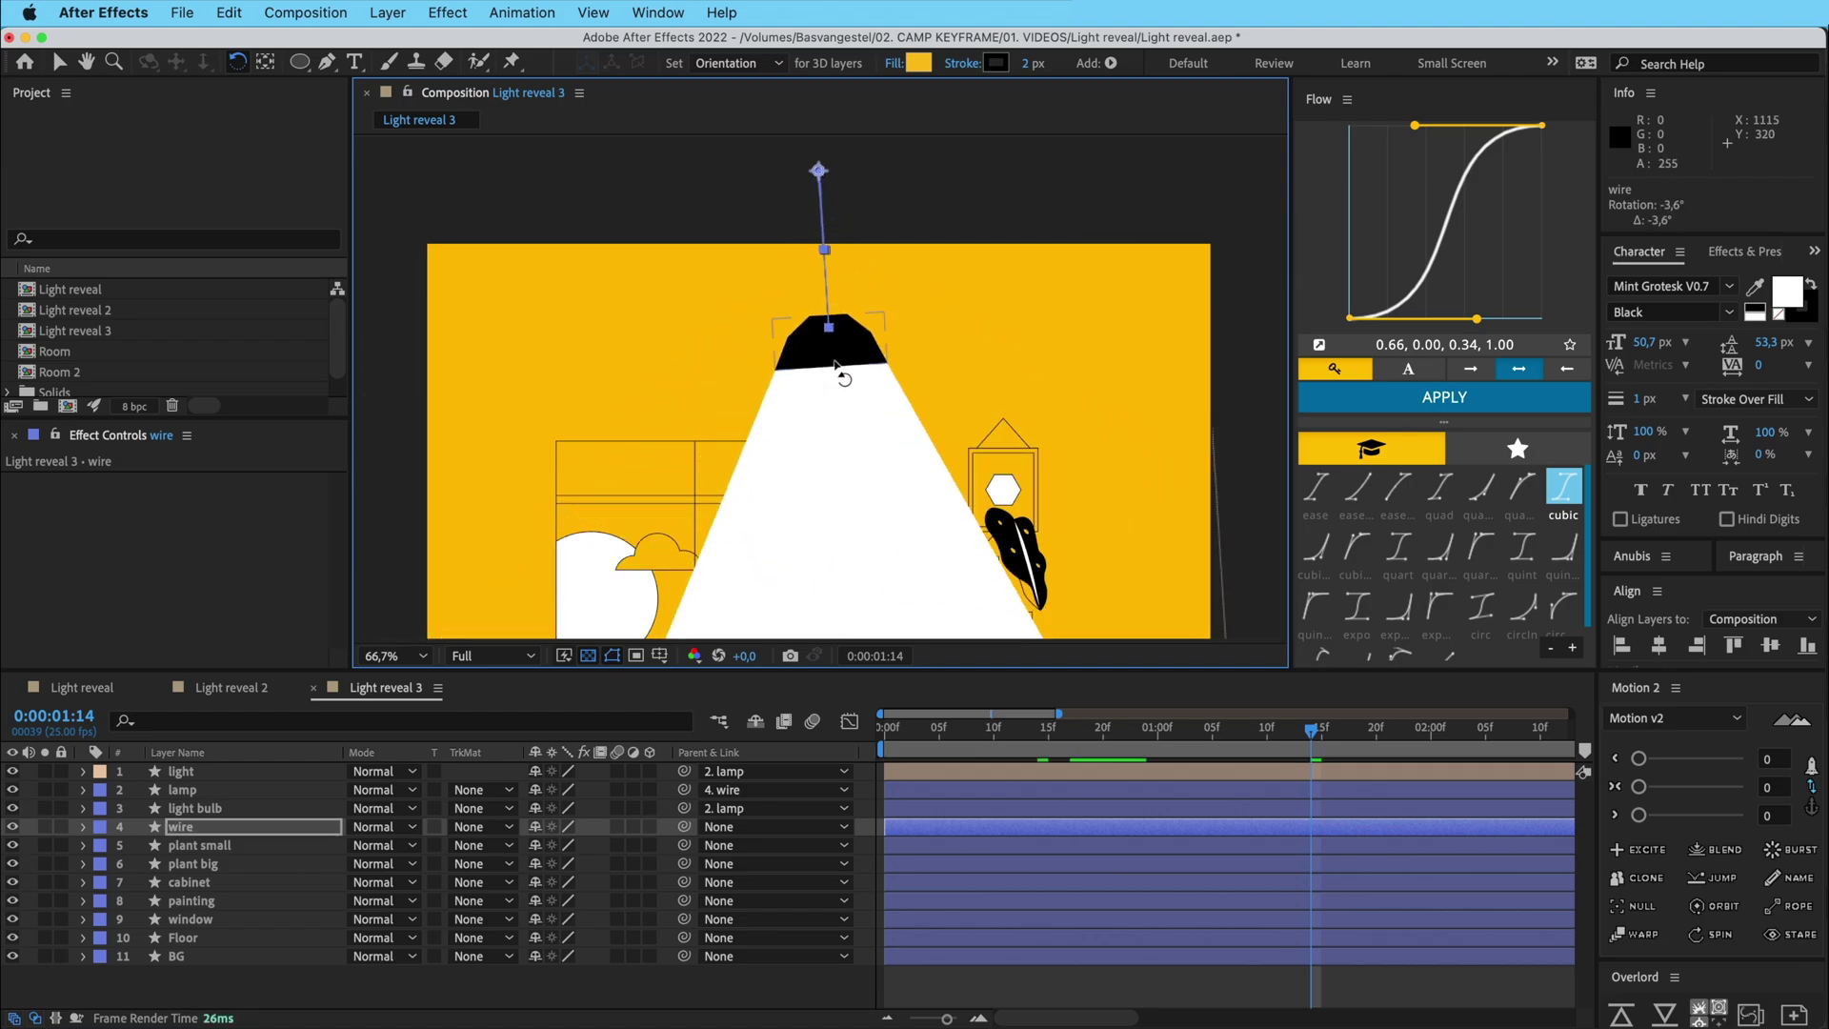
{"action": "key", "text": "super+z"}
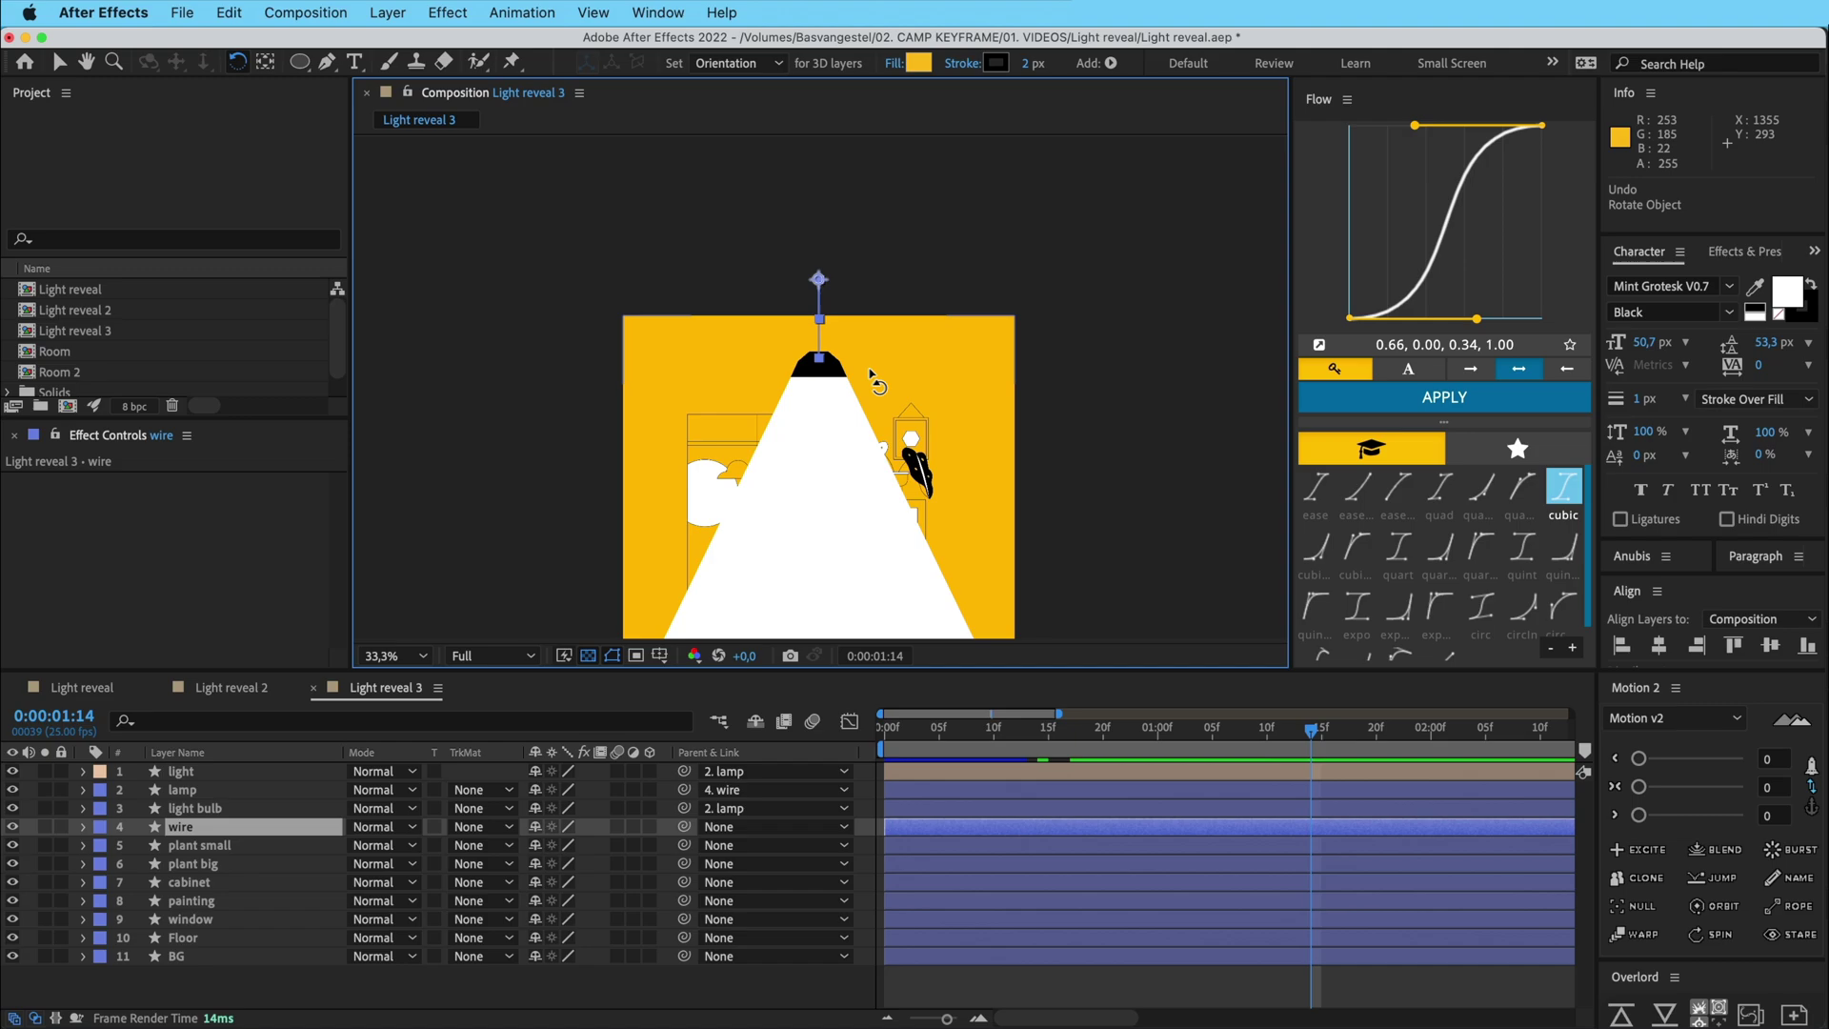
{"action": "key", "text": "comma"}
{"action": "scroll", "coordinate": [881, 314], "scroll_direction": "down", "scroll_amount": 3}
{"action": "key", "text": "v"}
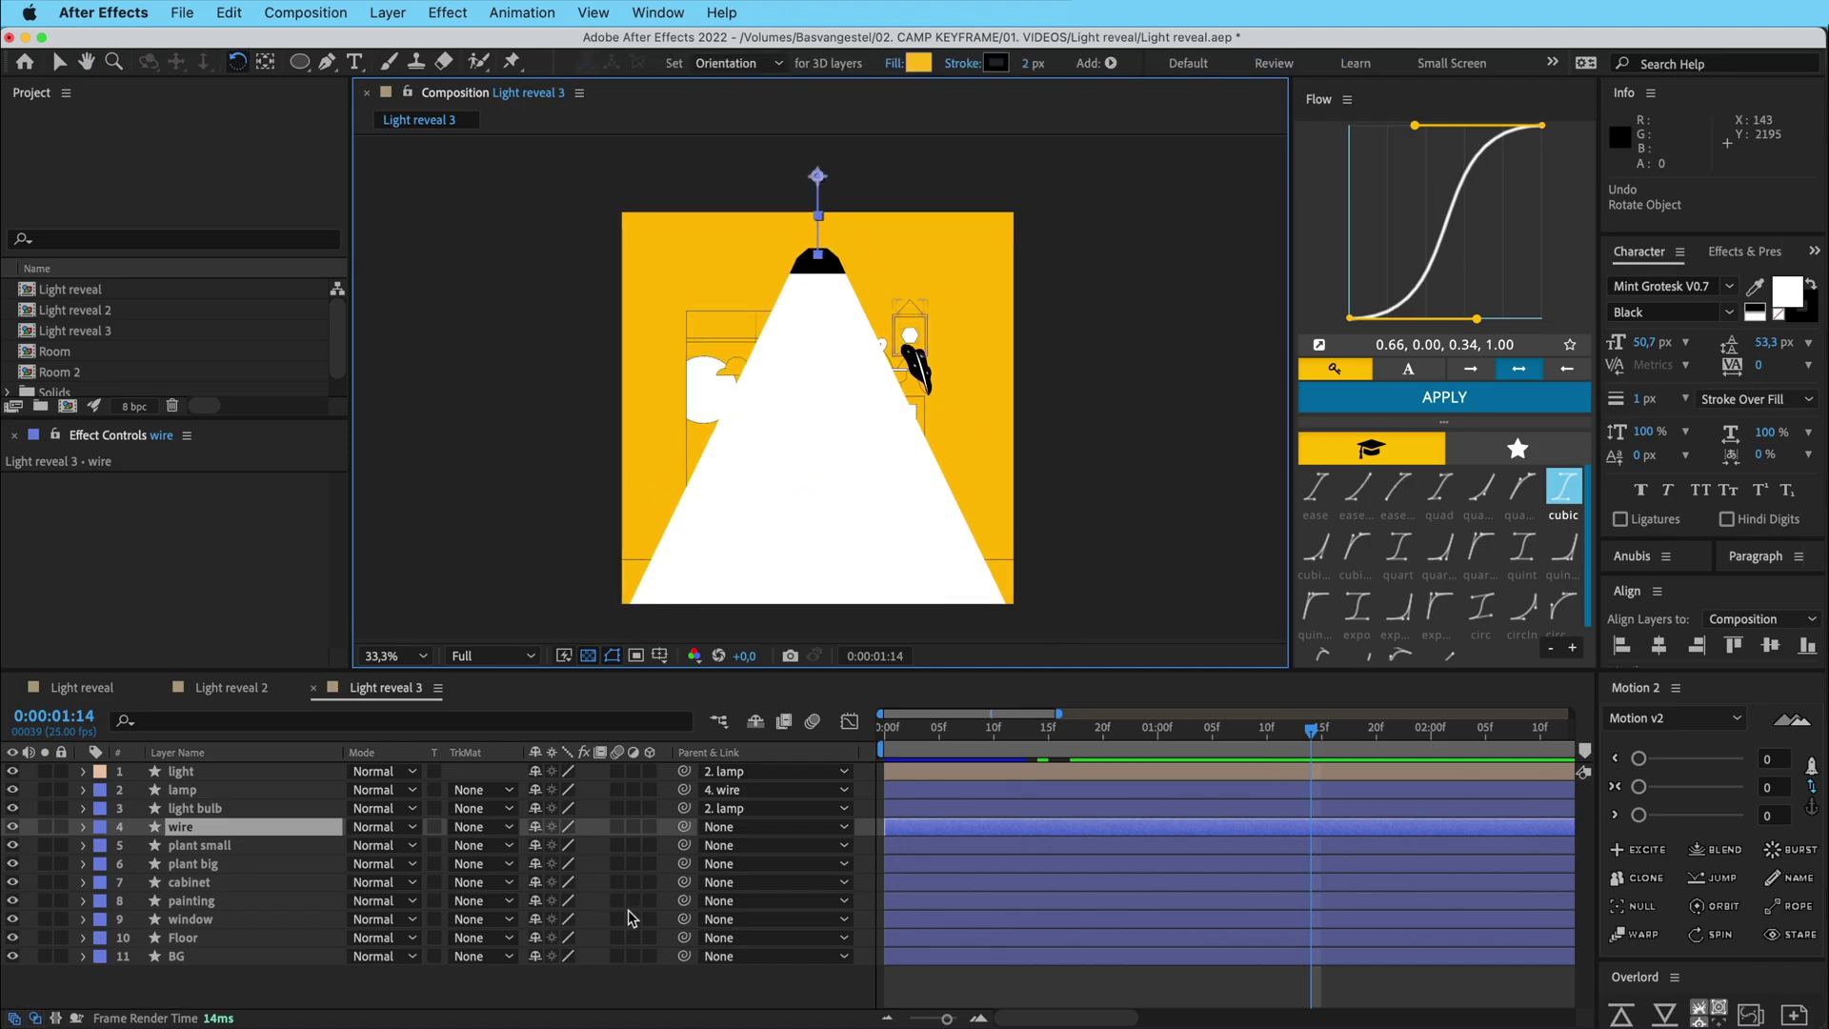
{"action": "left_click", "coordinate": [954, 992]}
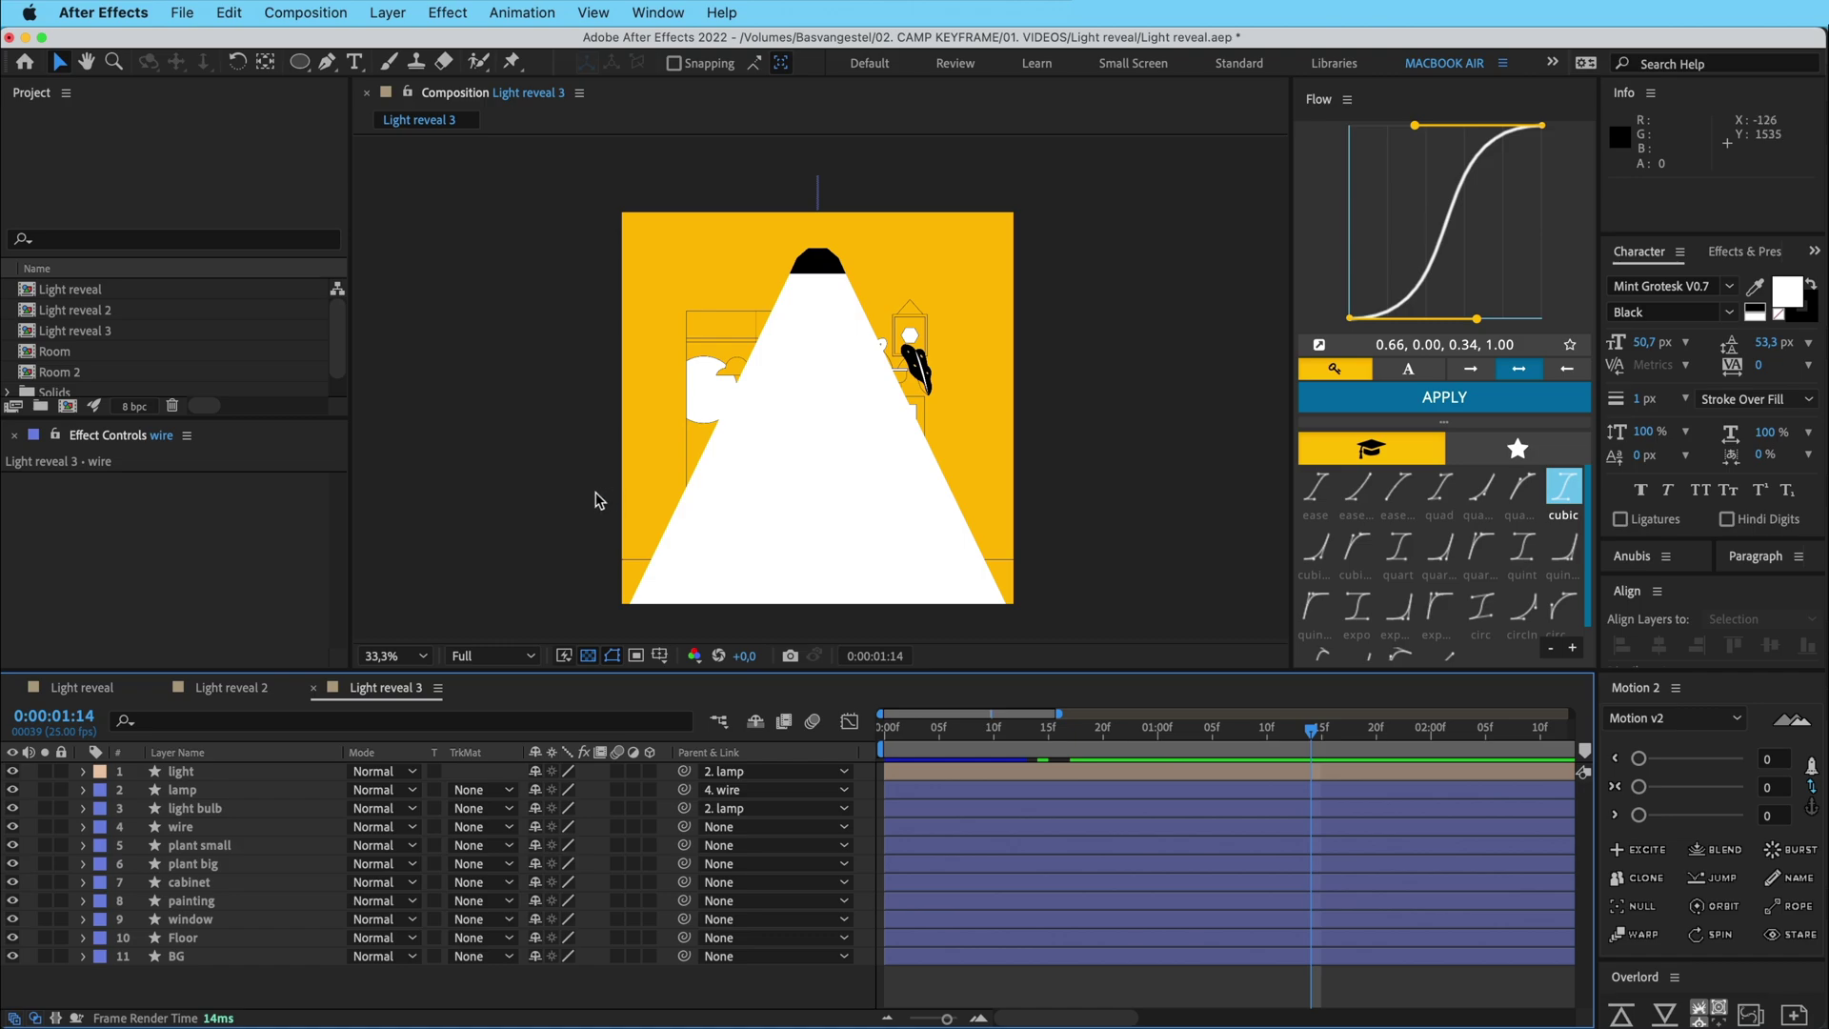
- Hide the light cone layer
{"action": "left_click", "coordinate": [808, 419]}
{"action": "left_click", "coordinate": [1217, 511]}
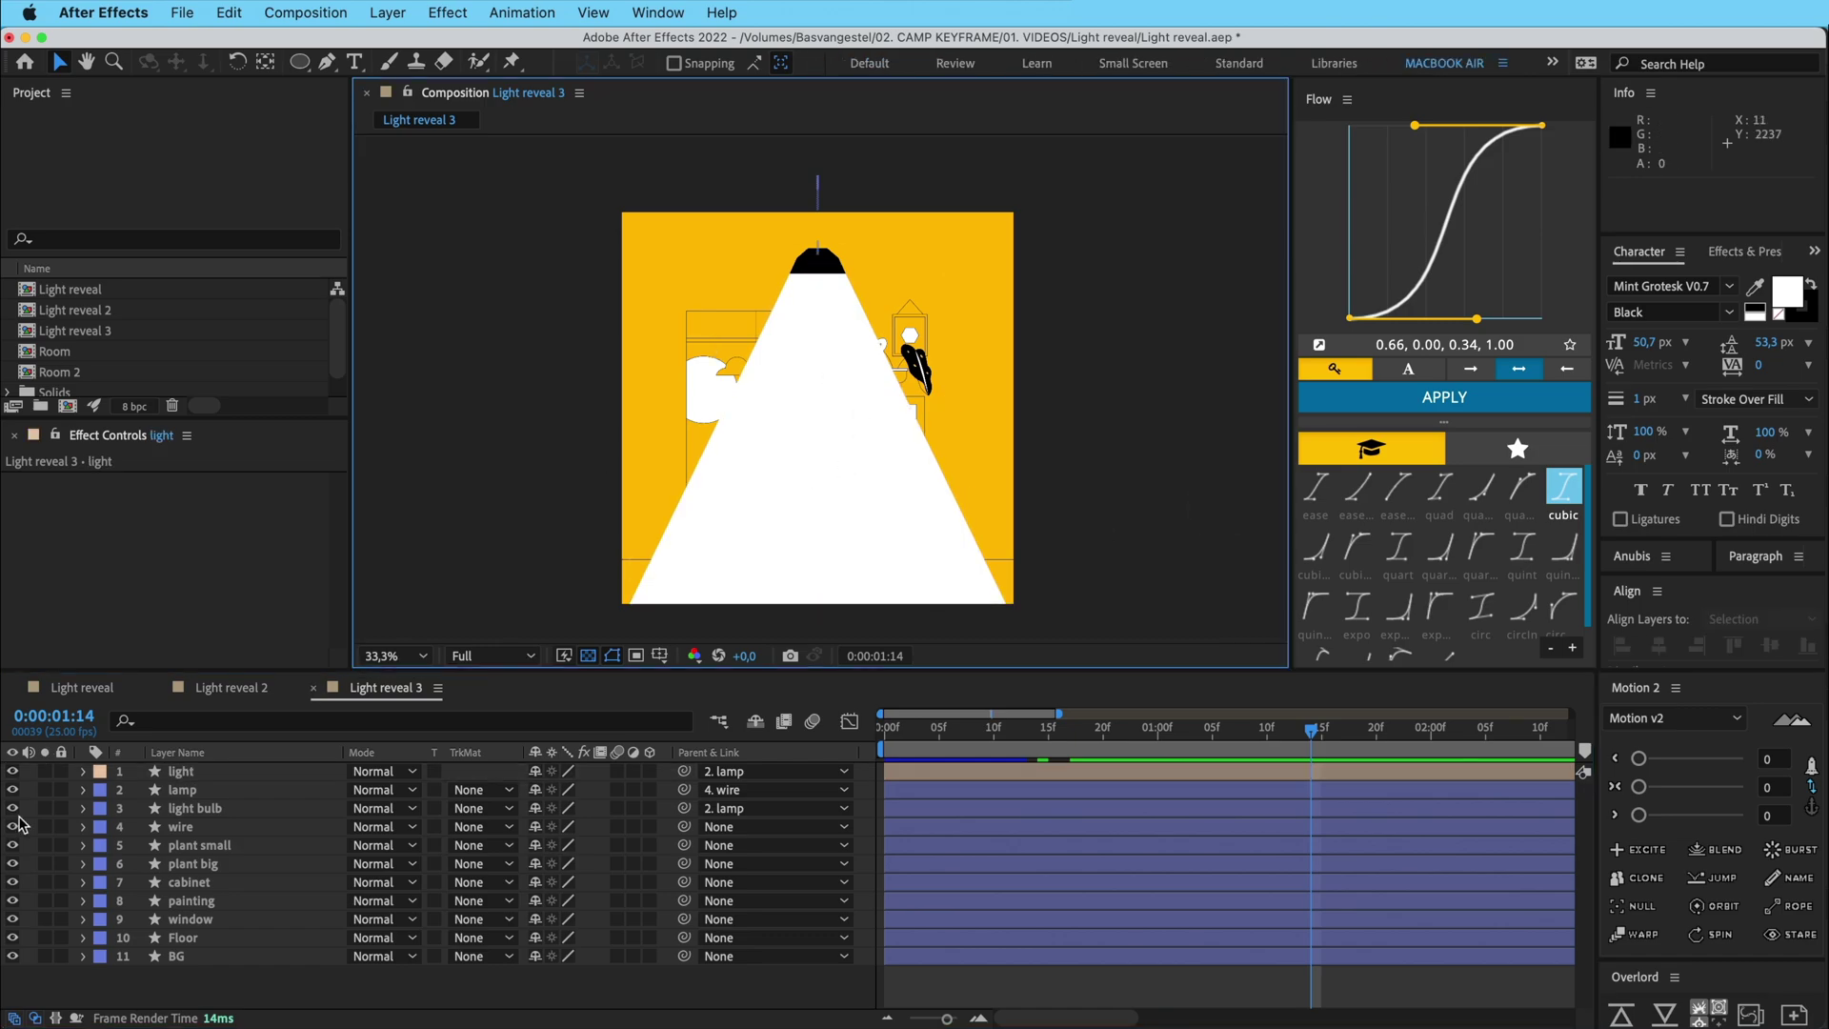
{"action": "left_click", "coordinate": [13, 771]}
{"action": "left_click", "coordinate": [545, 441]}
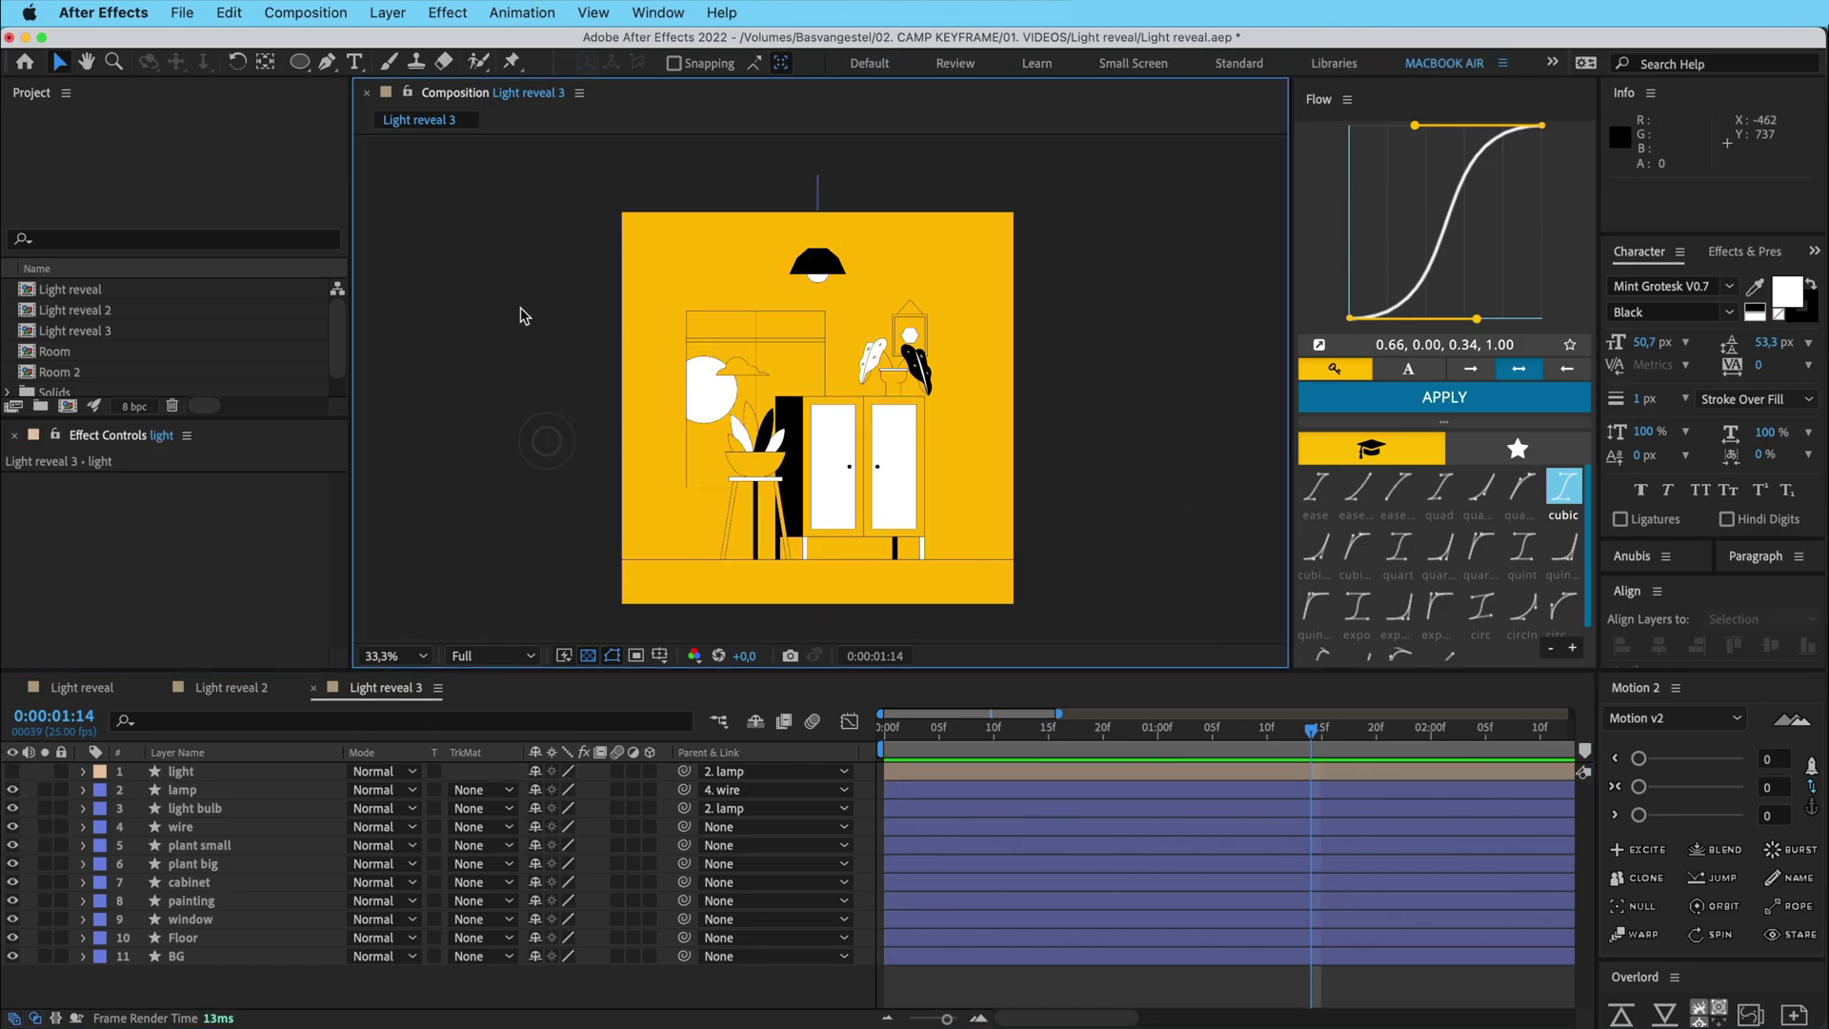
- Add a new adjustment layer and apply the Black & White effect to it
{"action": "left_click", "coordinate": [387, 13]}
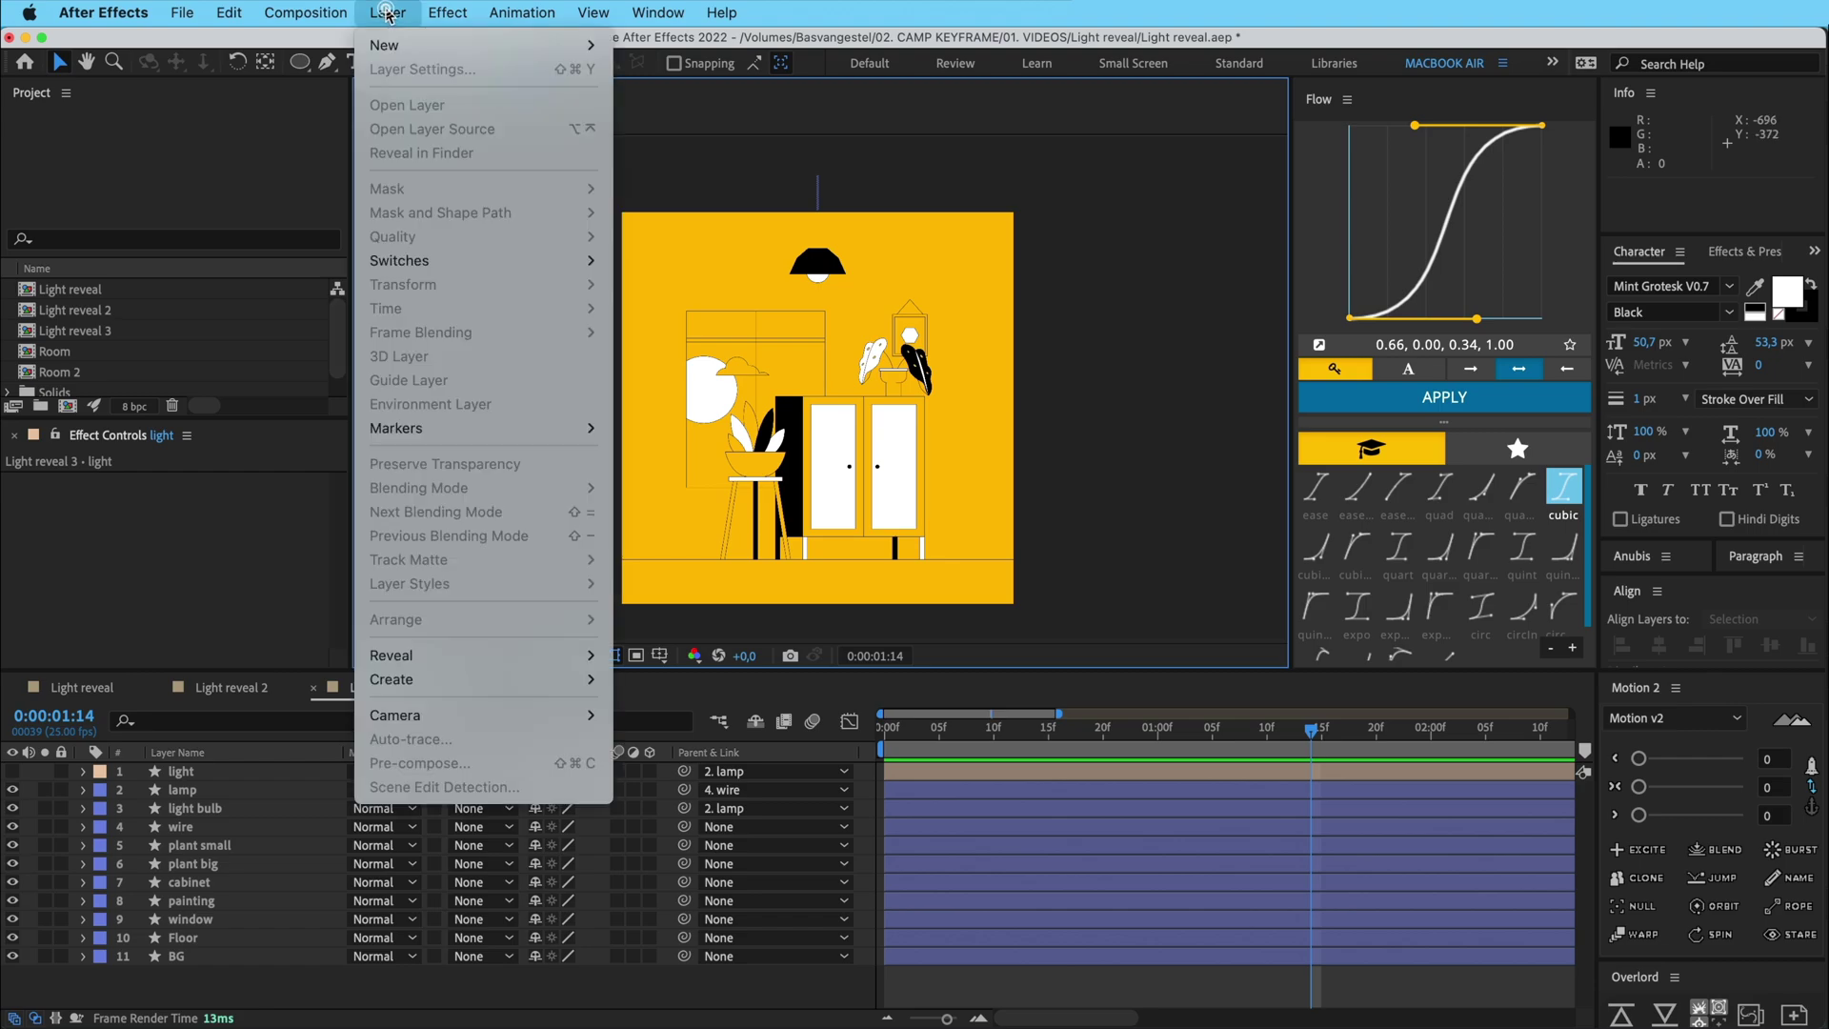
{"action": "mouse_move", "coordinate": [400, 45]}
{"action": "left_click", "coordinate": [722, 197]}
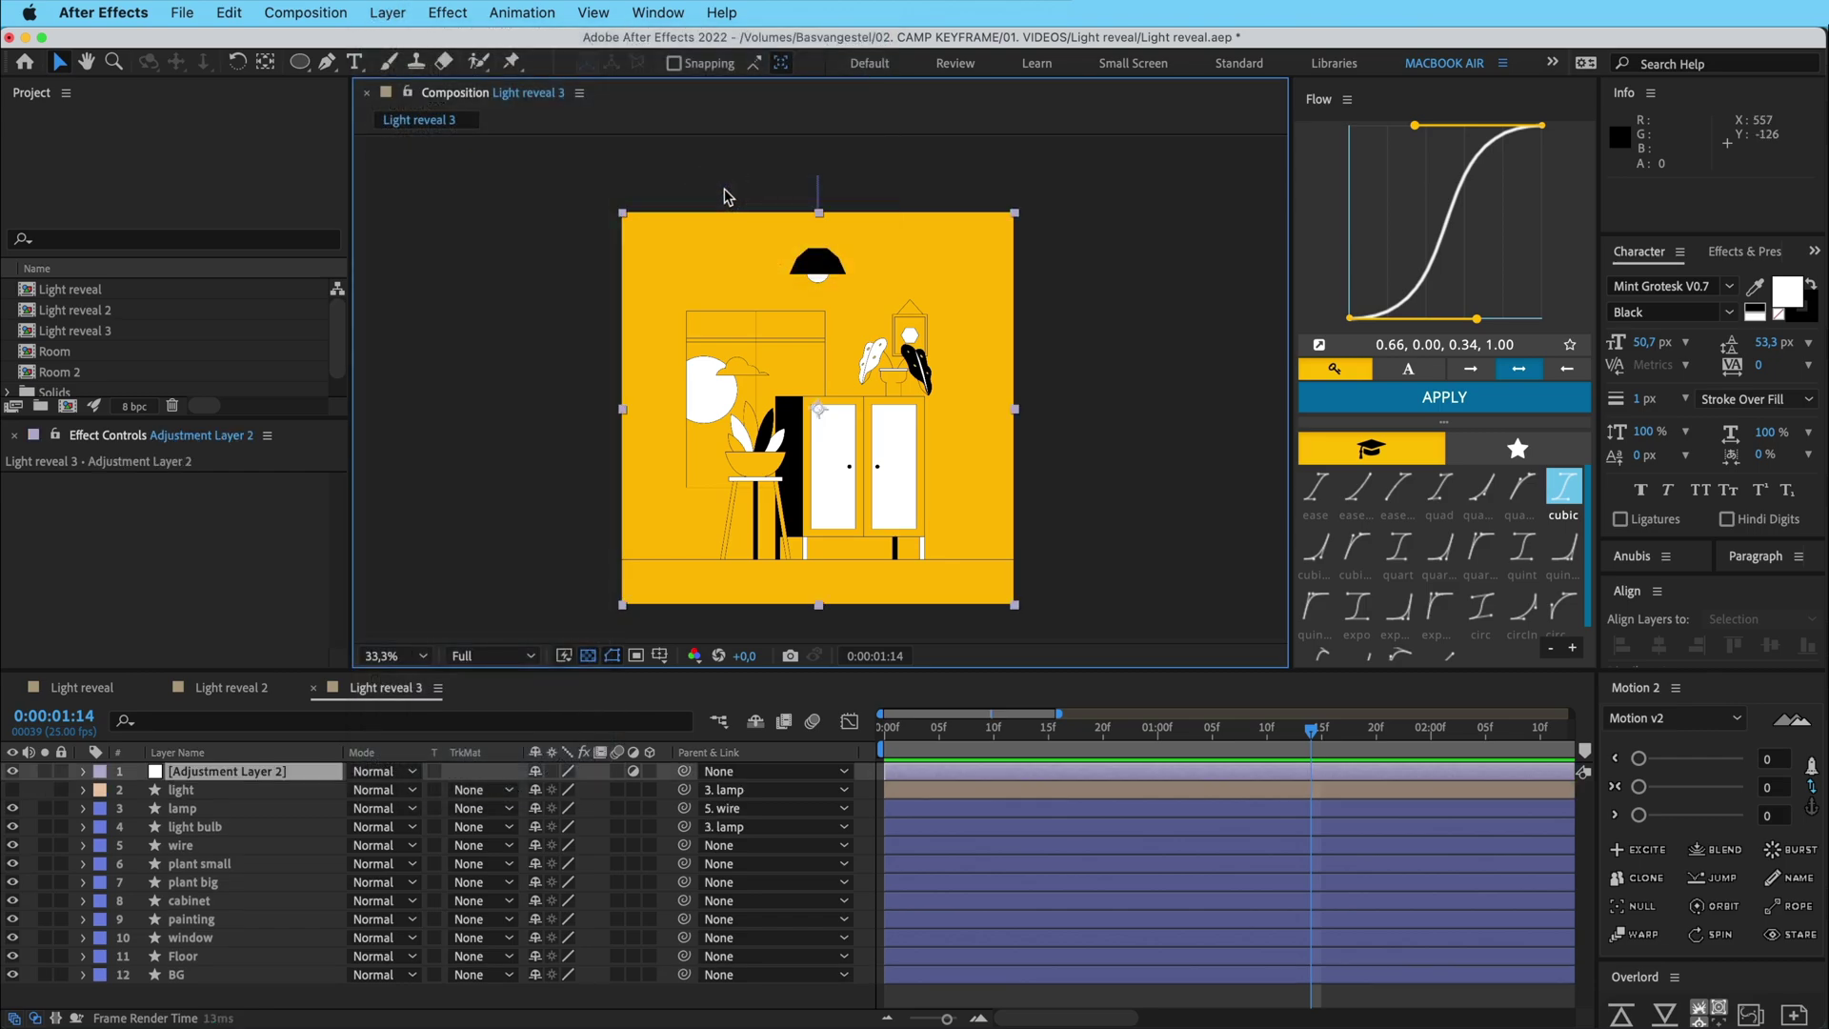
{"action": "left_click", "coordinate": [722, 12]}
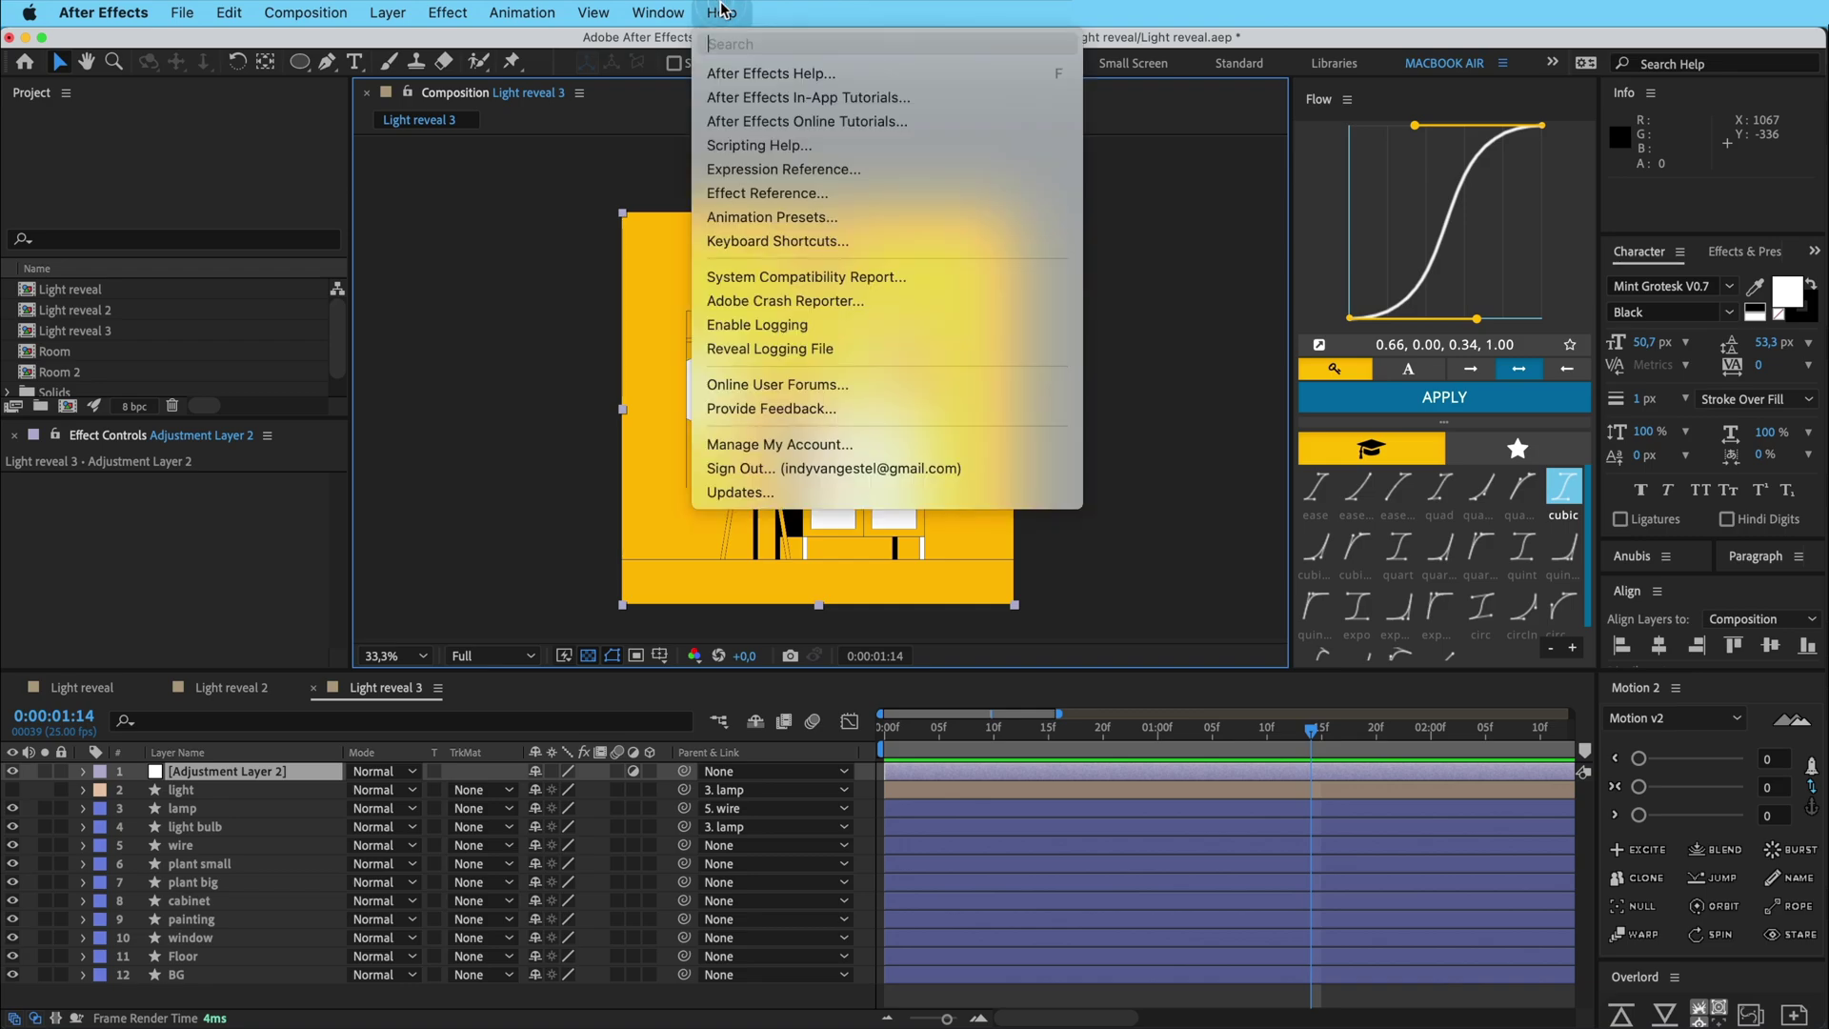
{"action": "type", "text": "black"}
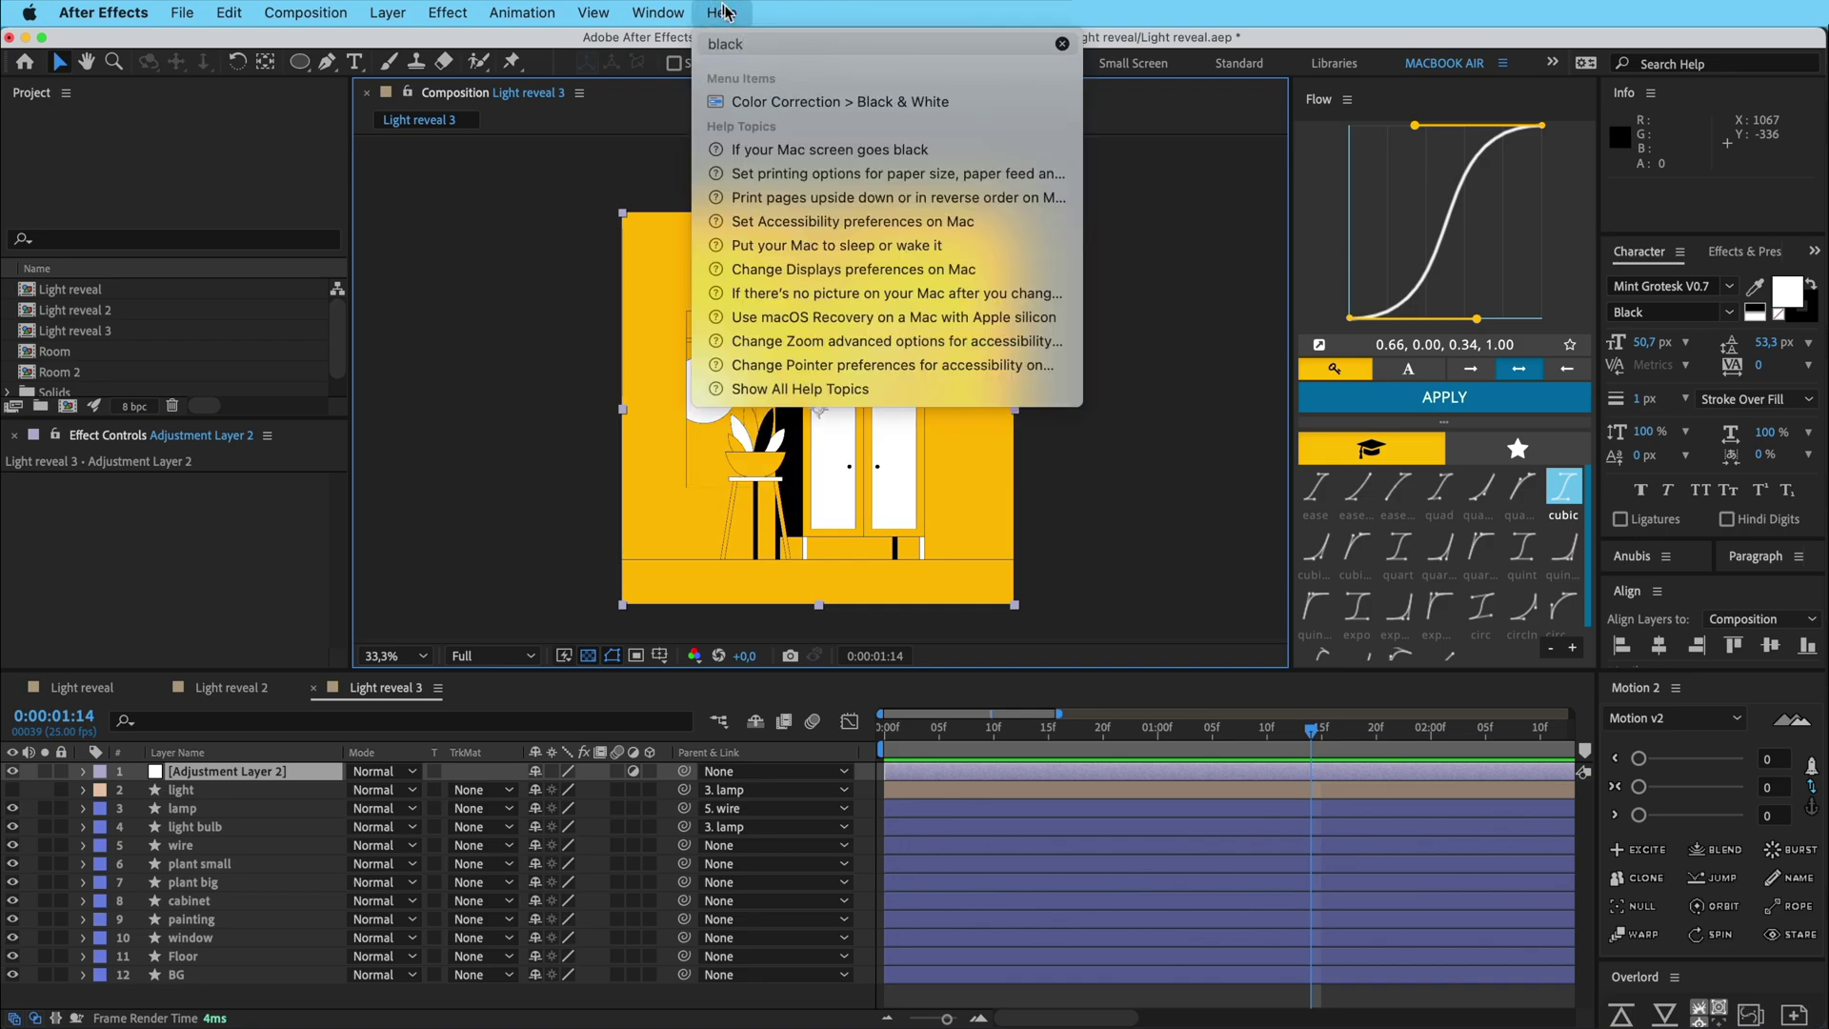
{"action": "left_click", "coordinate": [840, 101]}
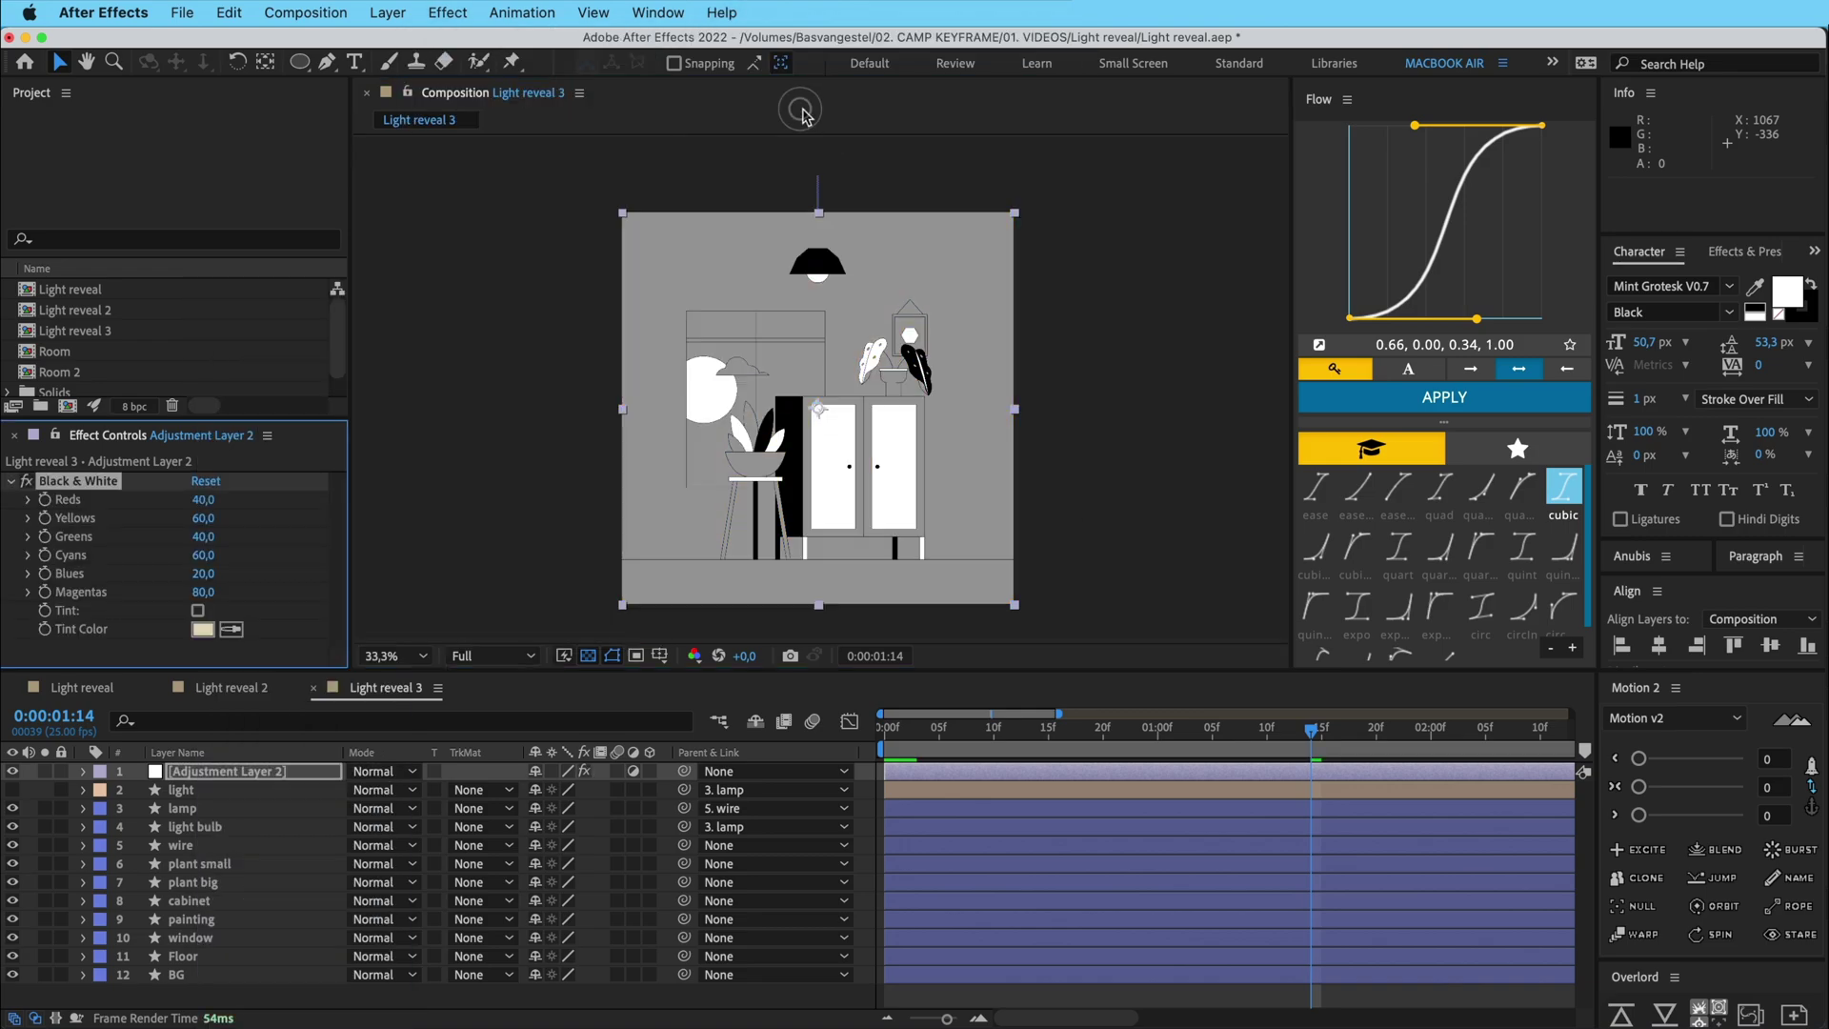
{"action": "left_click", "coordinate": [938, 996]}
- Rename the adjustment layer to 'effect' and toggle its visibility to compare
{"action": "left_click", "coordinate": [215, 773]}
{"action": "key", "text": "Return"}
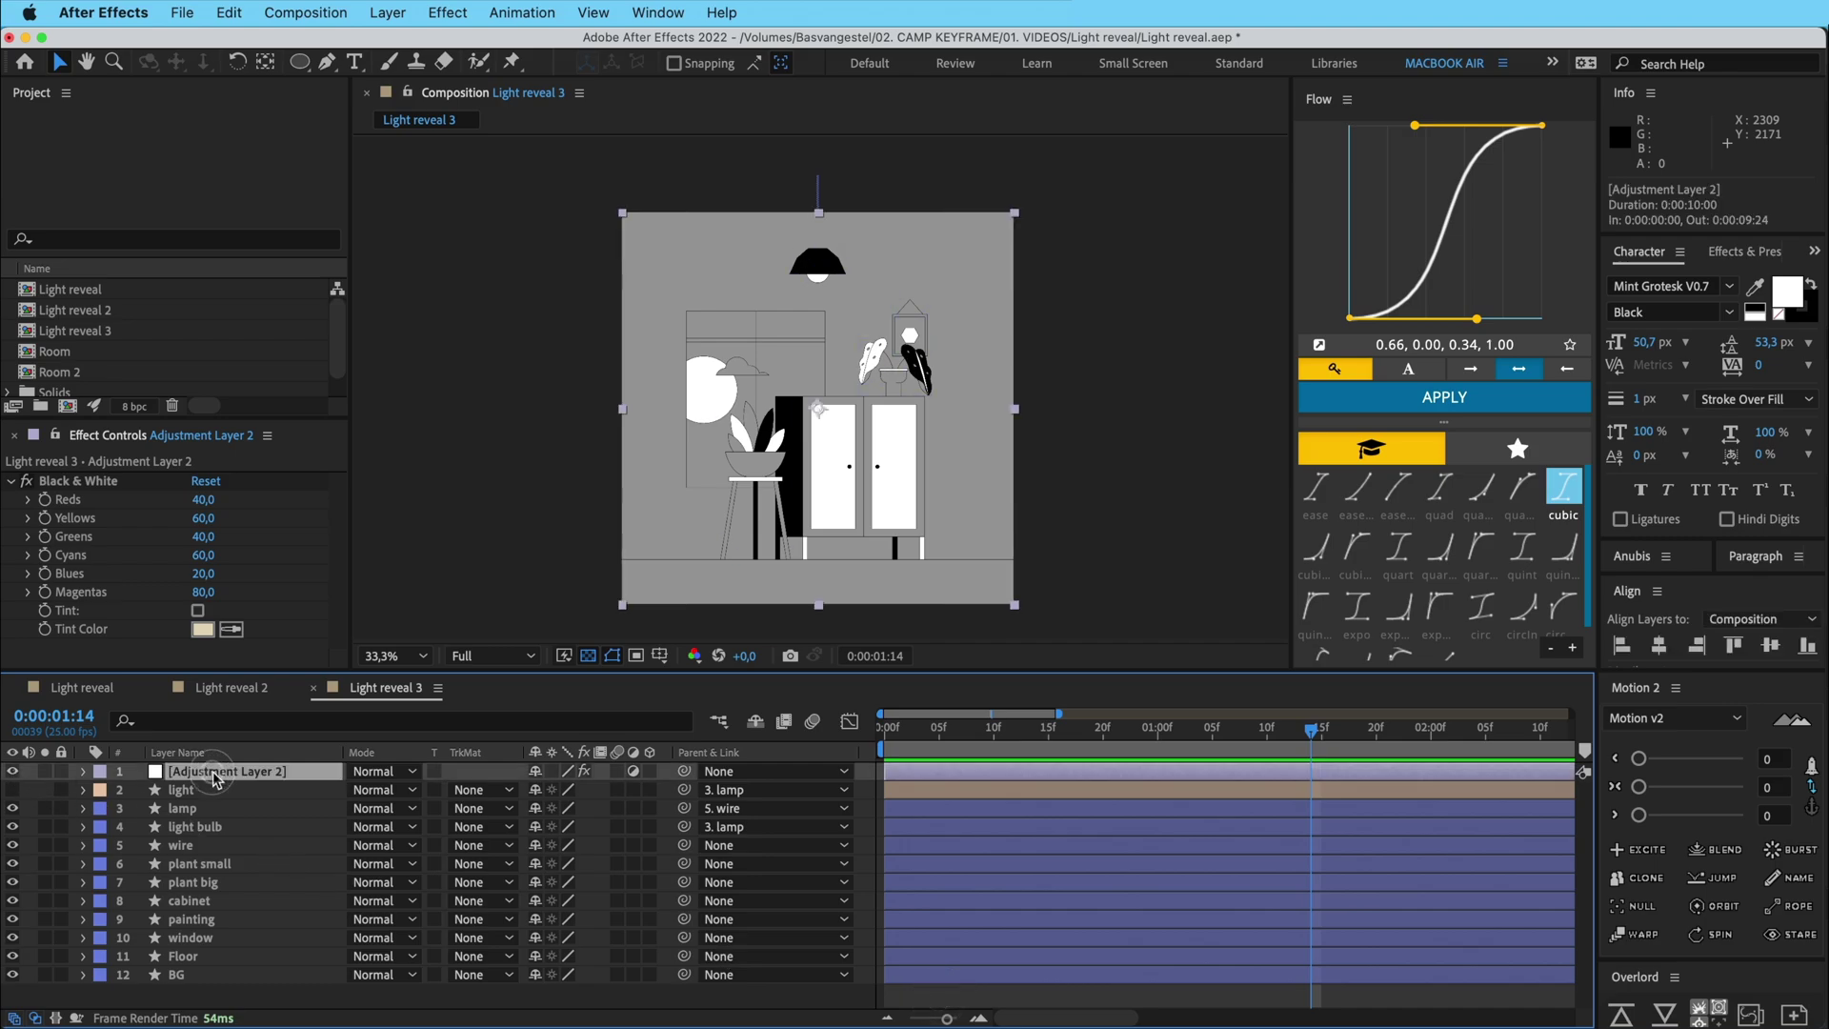
{"action": "type", "text": "effect"}
{"action": "key", "text": "Return"}
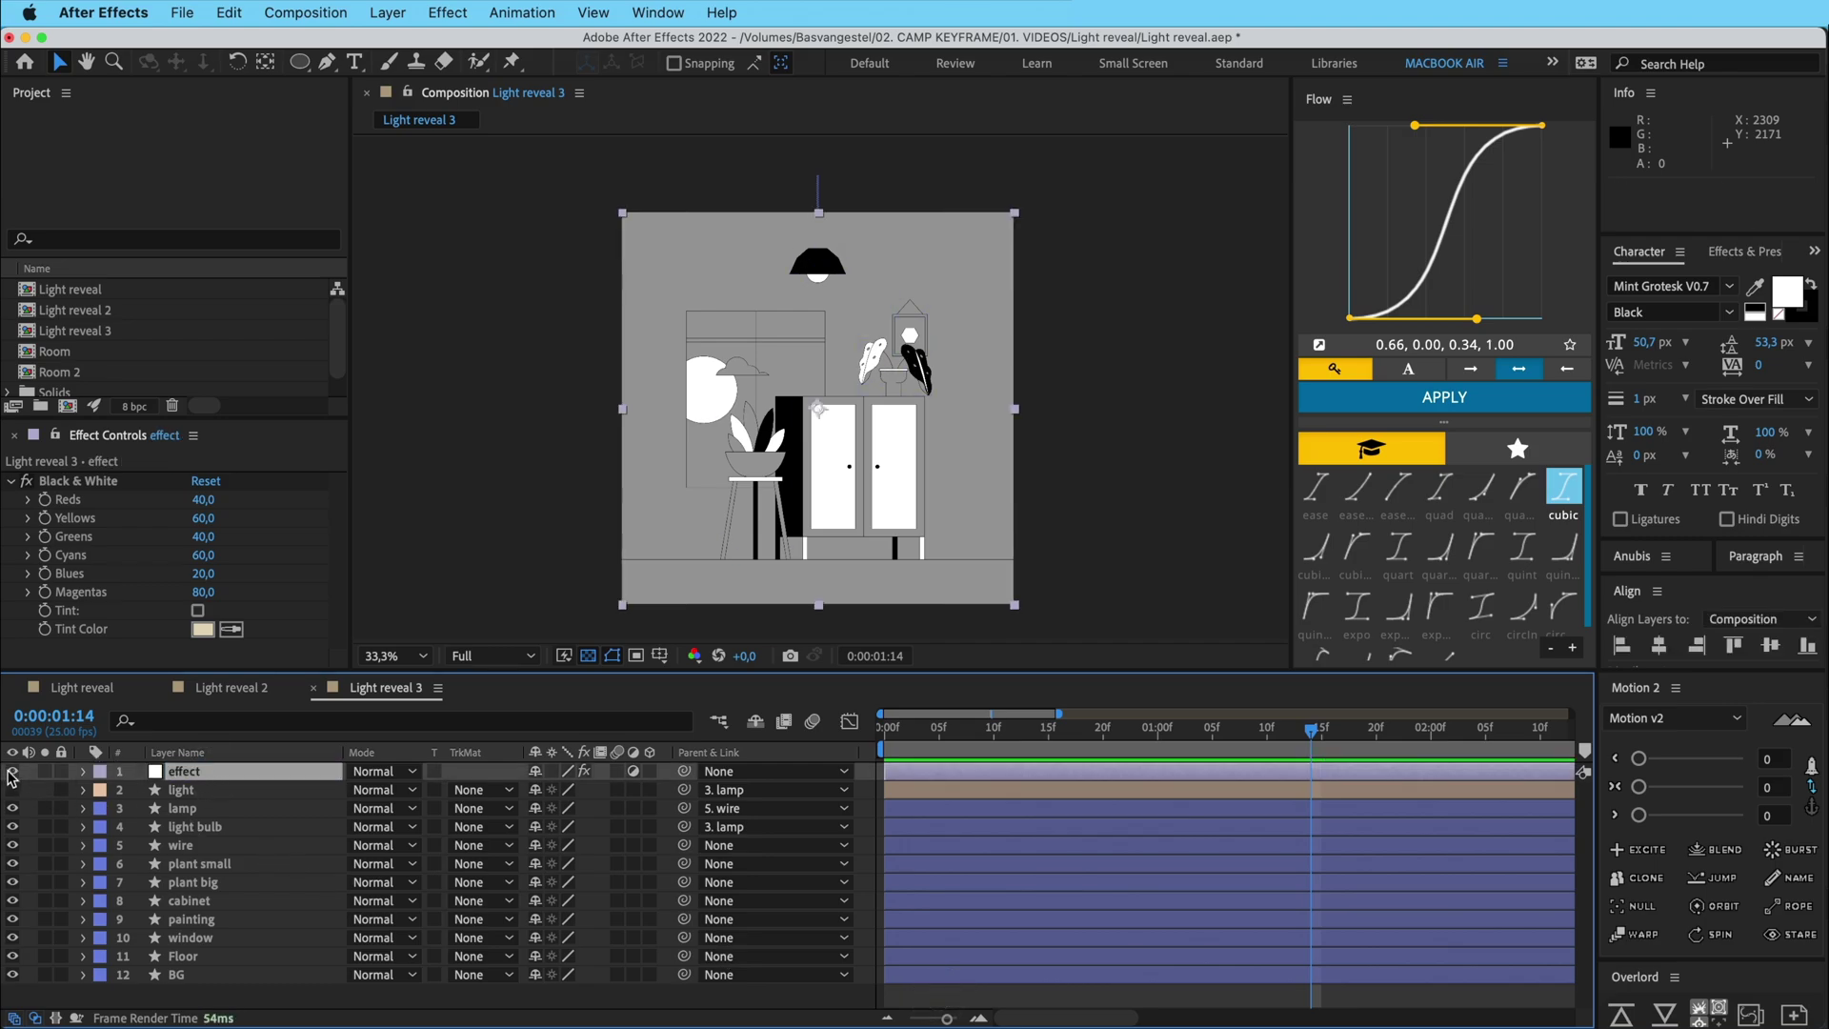
{"action": "left_click", "coordinate": [12, 772]}
{"action": "left_click", "coordinate": [12, 771]}
{"action": "left_click", "coordinate": [926, 995]}
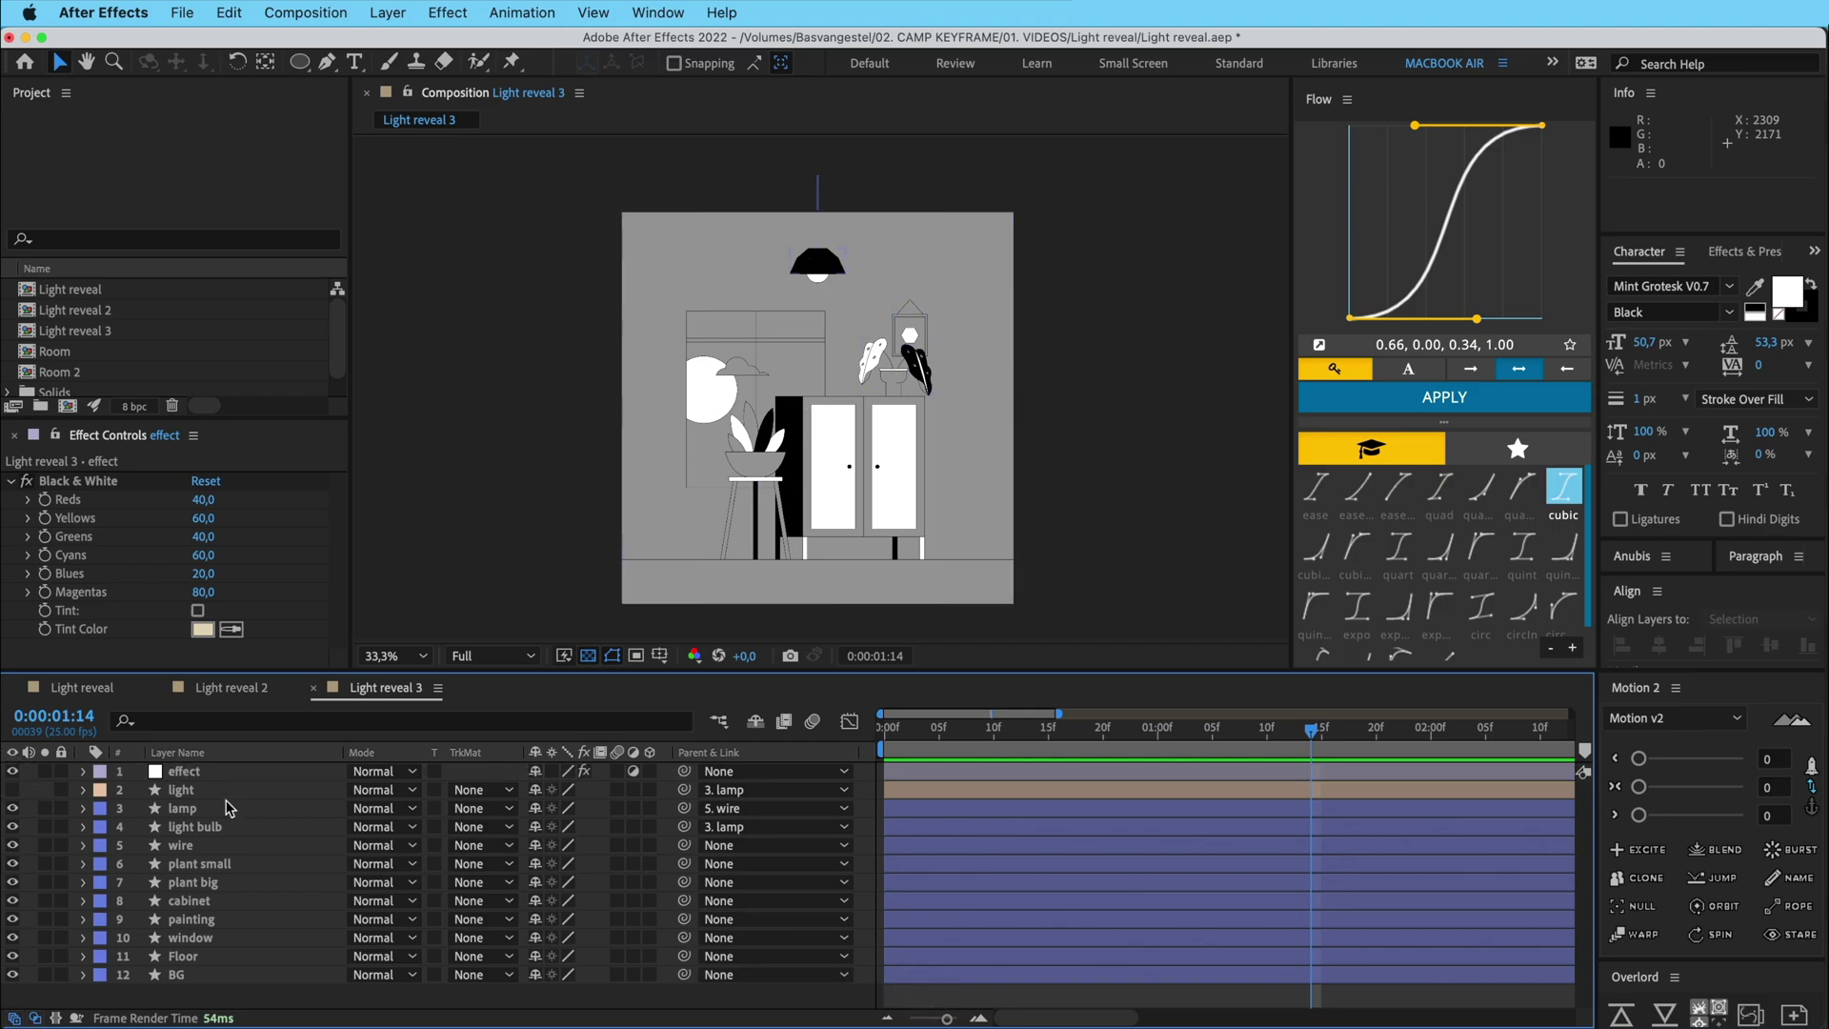
- Move the effect layer below light and set its TrkMat to Alpha Inverted Matte 'light'
{"action": "left_click", "coordinate": [181, 790]}
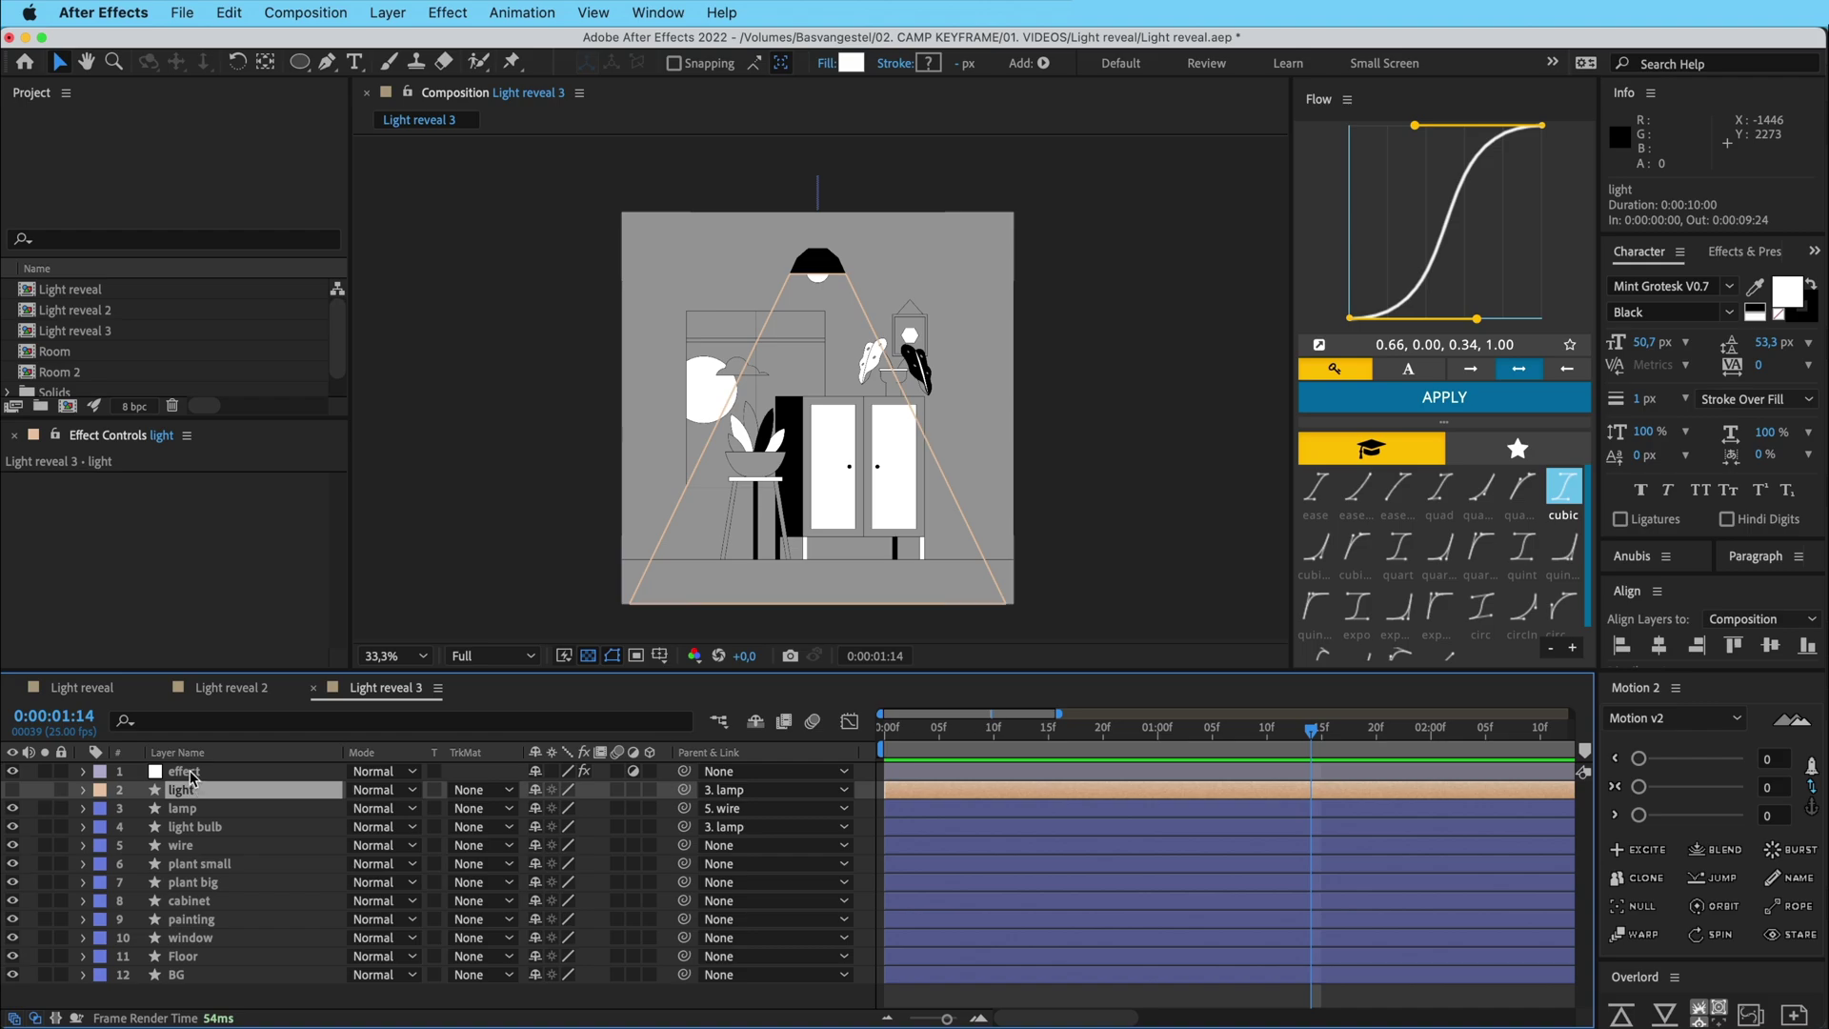
{"action": "left_click_drag", "start_coordinate": [194, 772], "coordinate": [196, 802]}
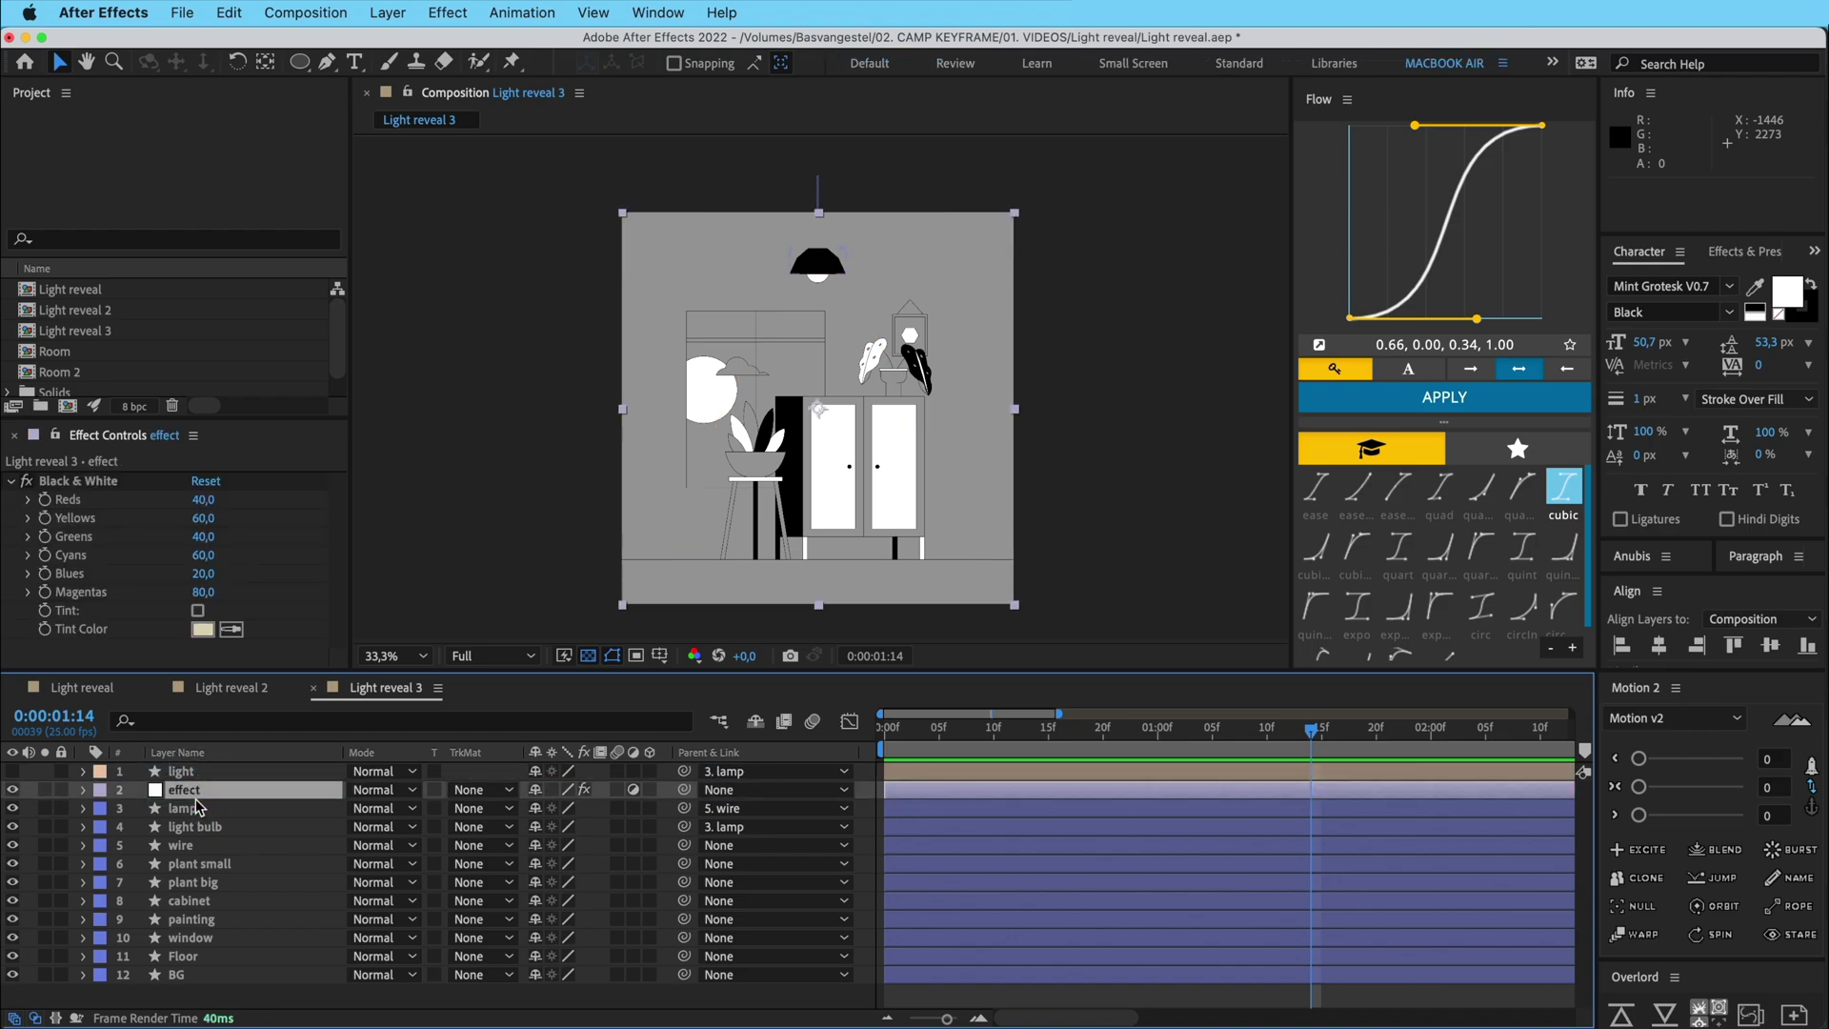
{"action": "left_click", "coordinate": [481, 790]}
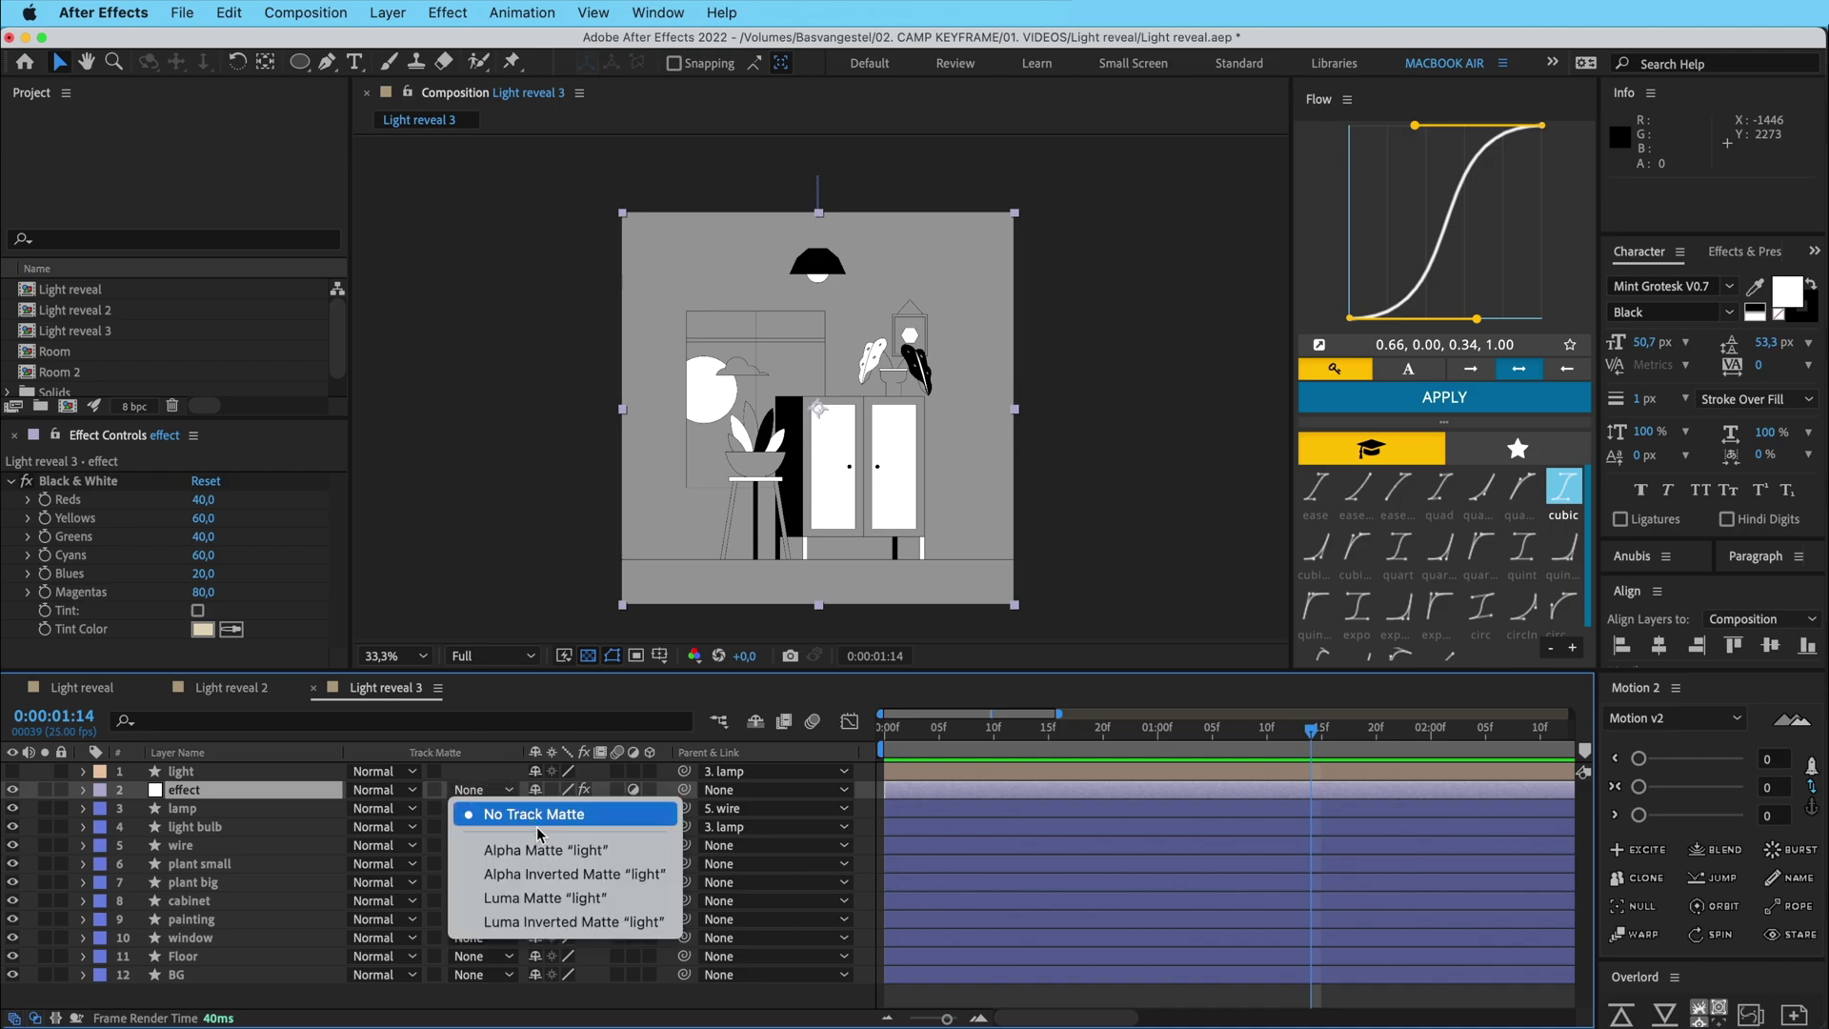
{"action": "left_click", "coordinate": [592, 877]}
{"action": "left_click", "coordinate": [201, 771]}
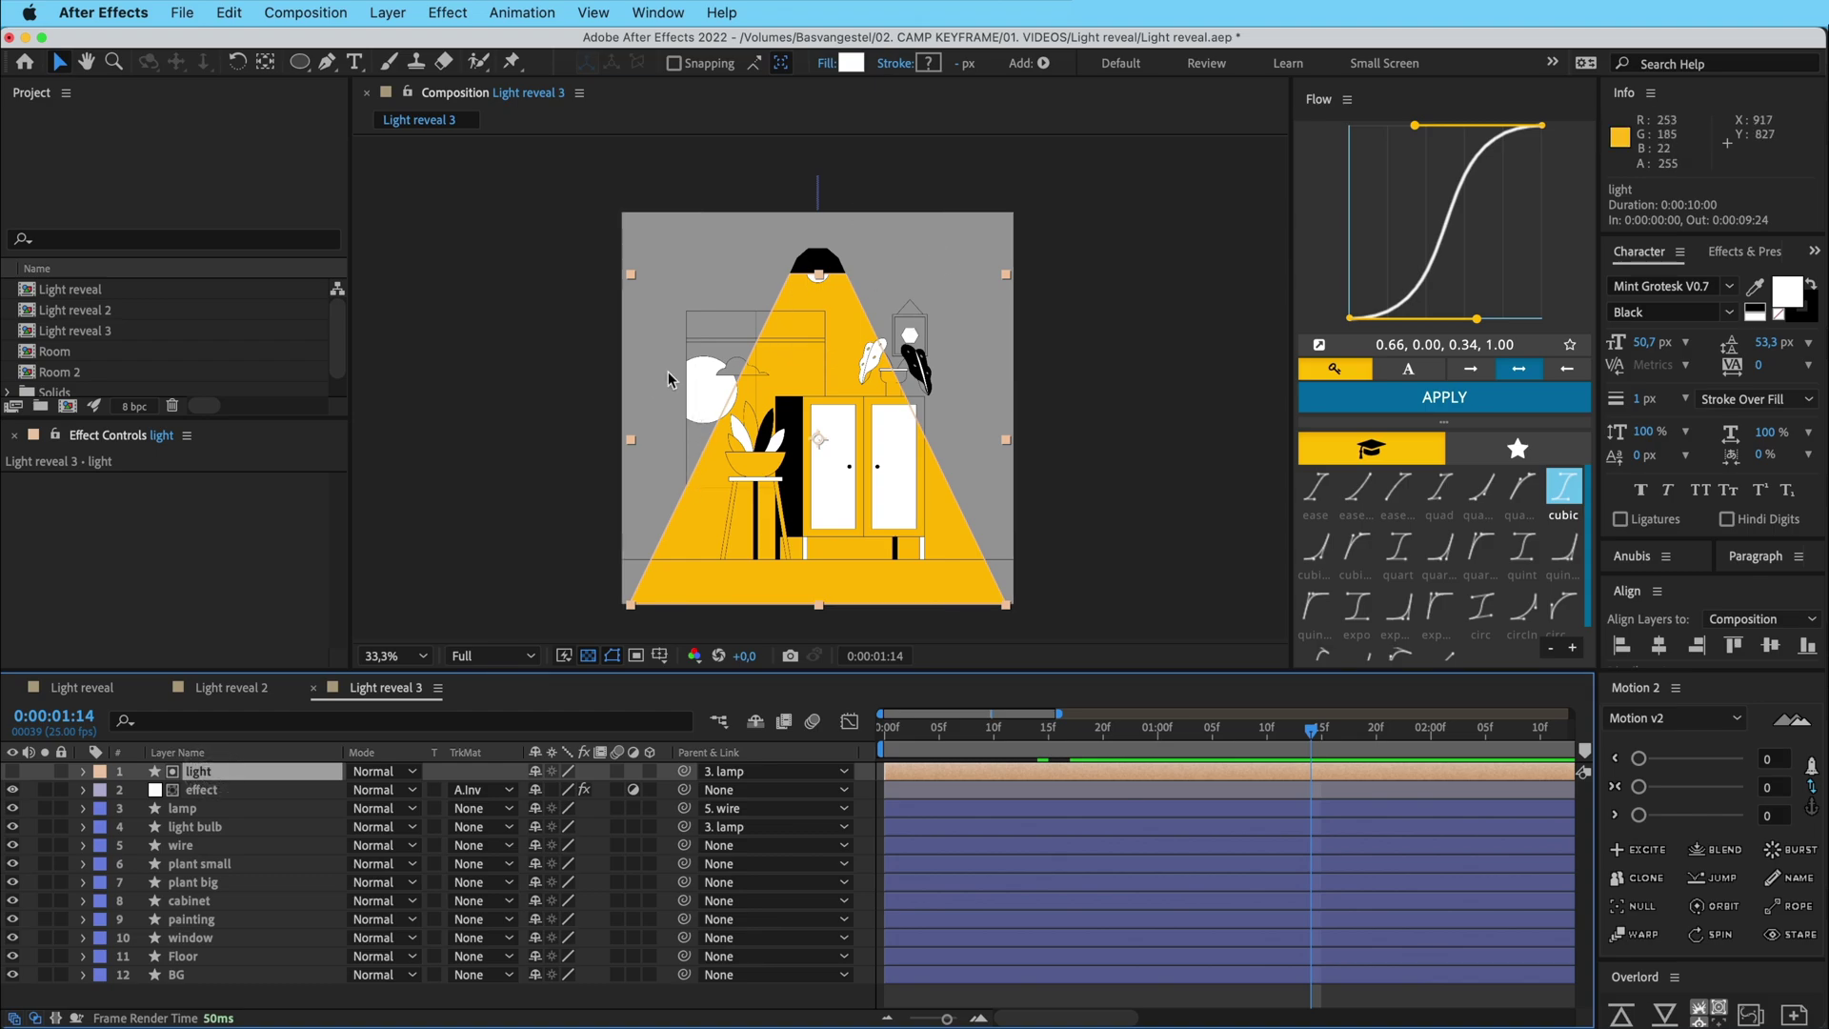
{"action": "left_click", "coordinate": [1083, 458]}
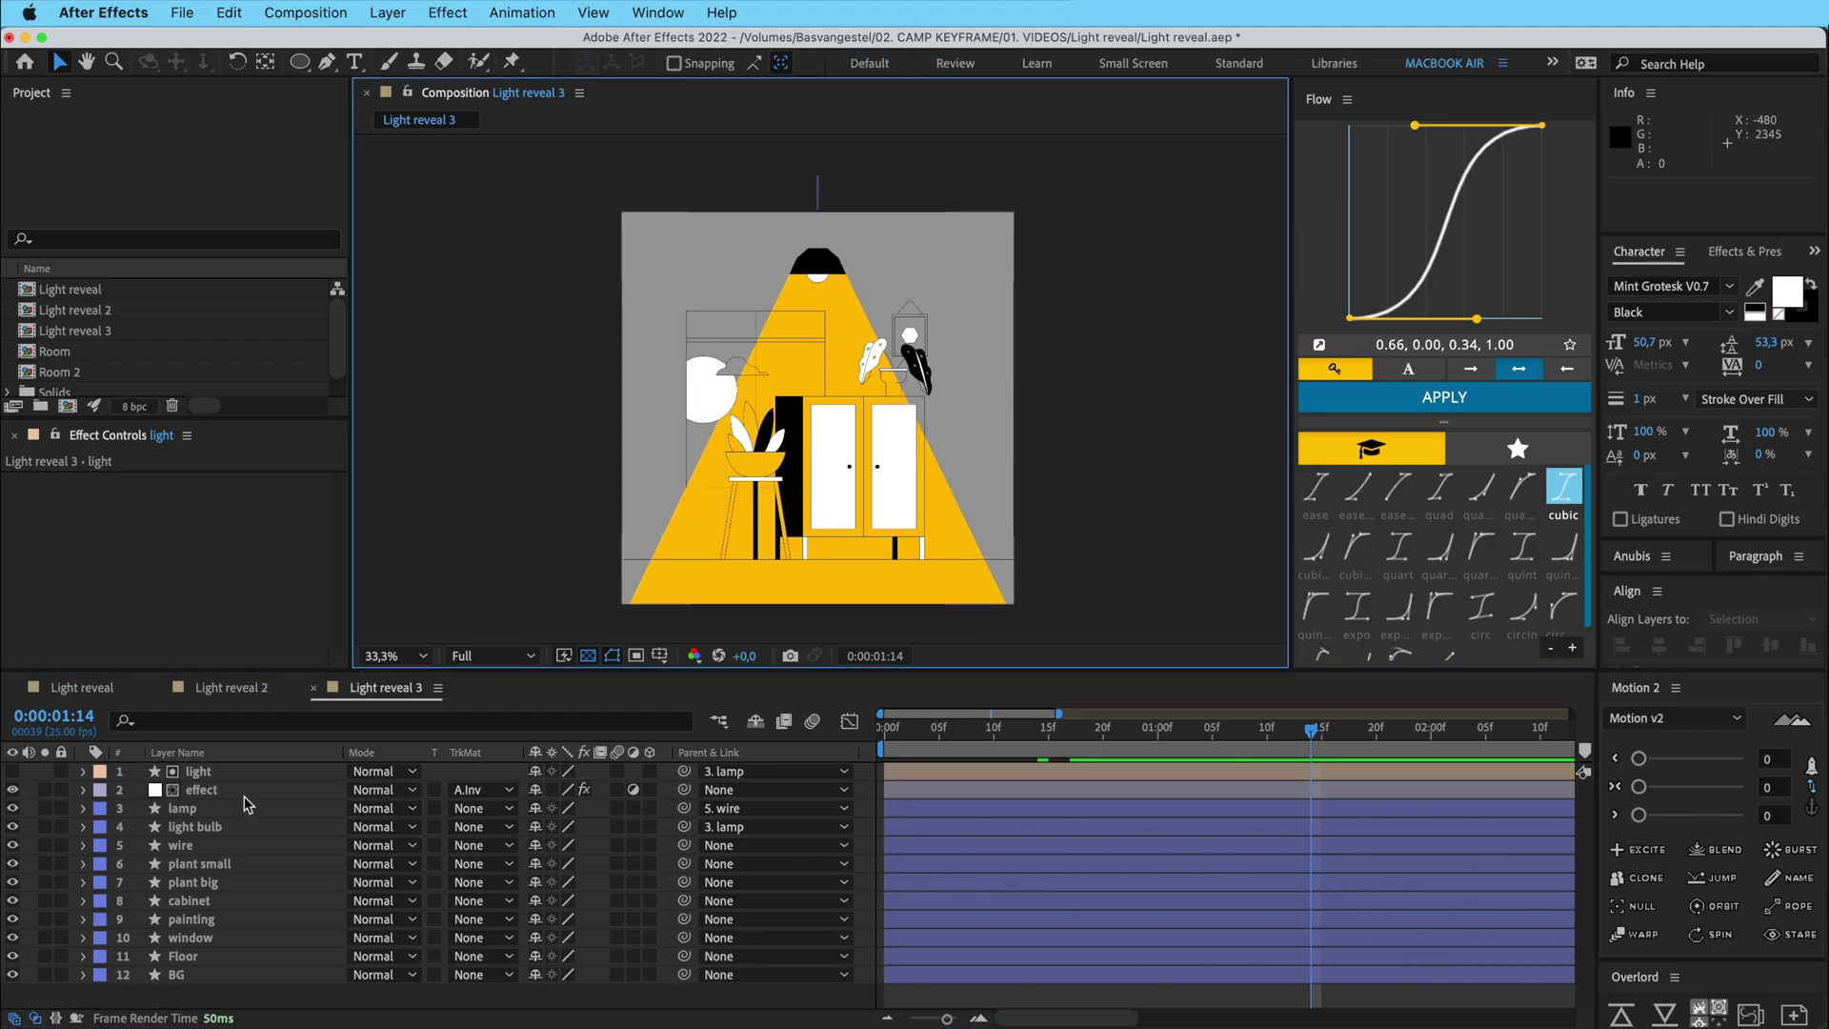
{"action": "left_click", "coordinate": [190, 845]}
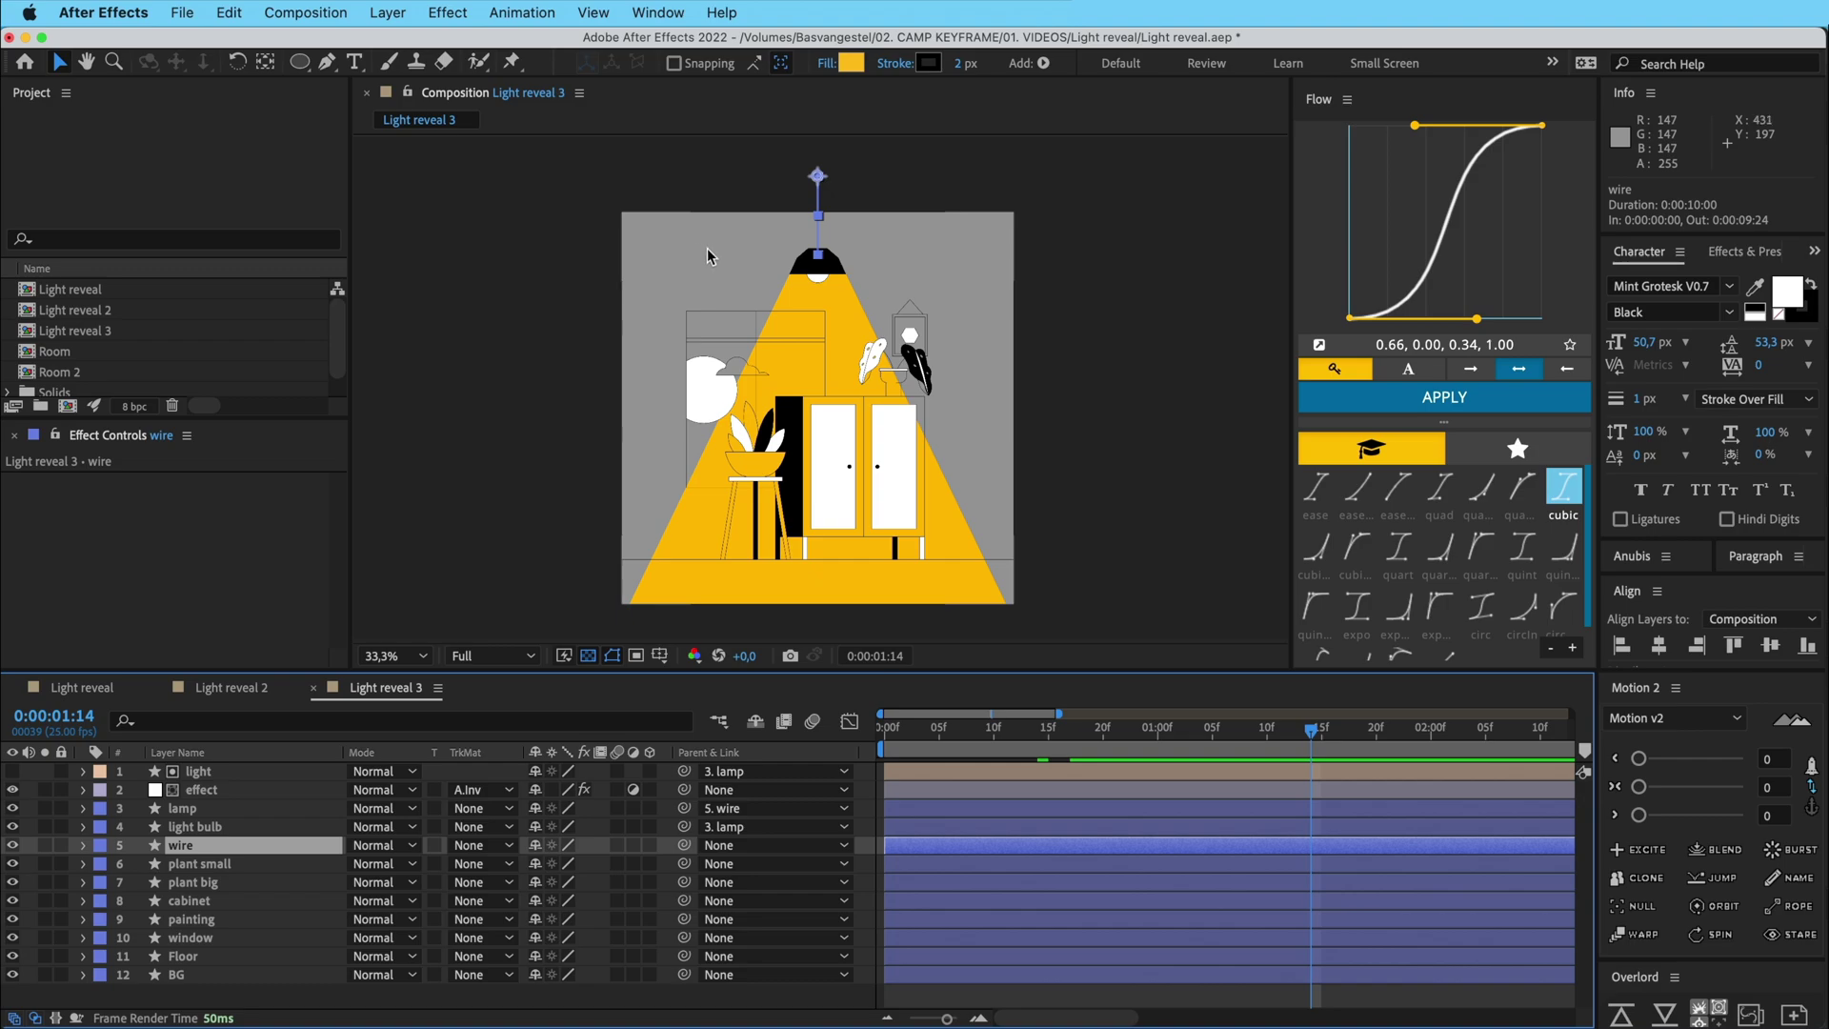
{"action": "key", "text": "w"}
{"action": "left_click_drag", "start_coordinate": [821, 253], "coordinate": [828, 335]}
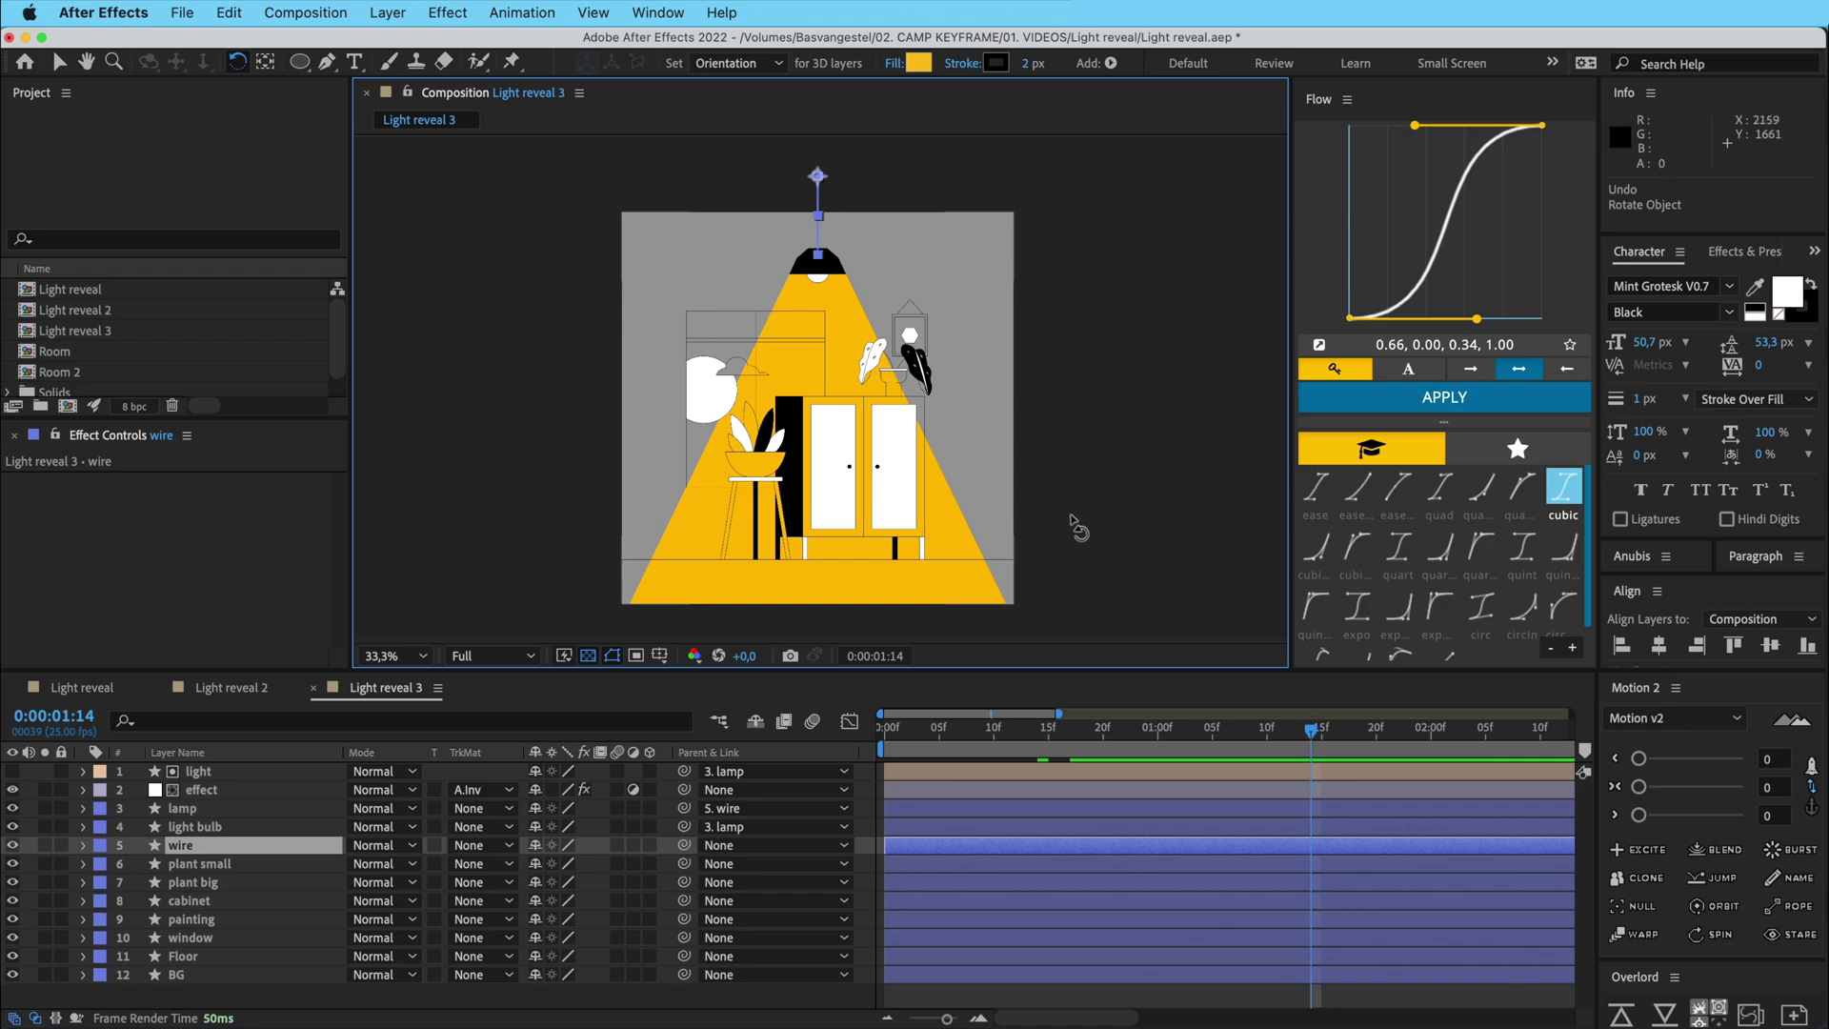
{"action": "key", "text": "v"}
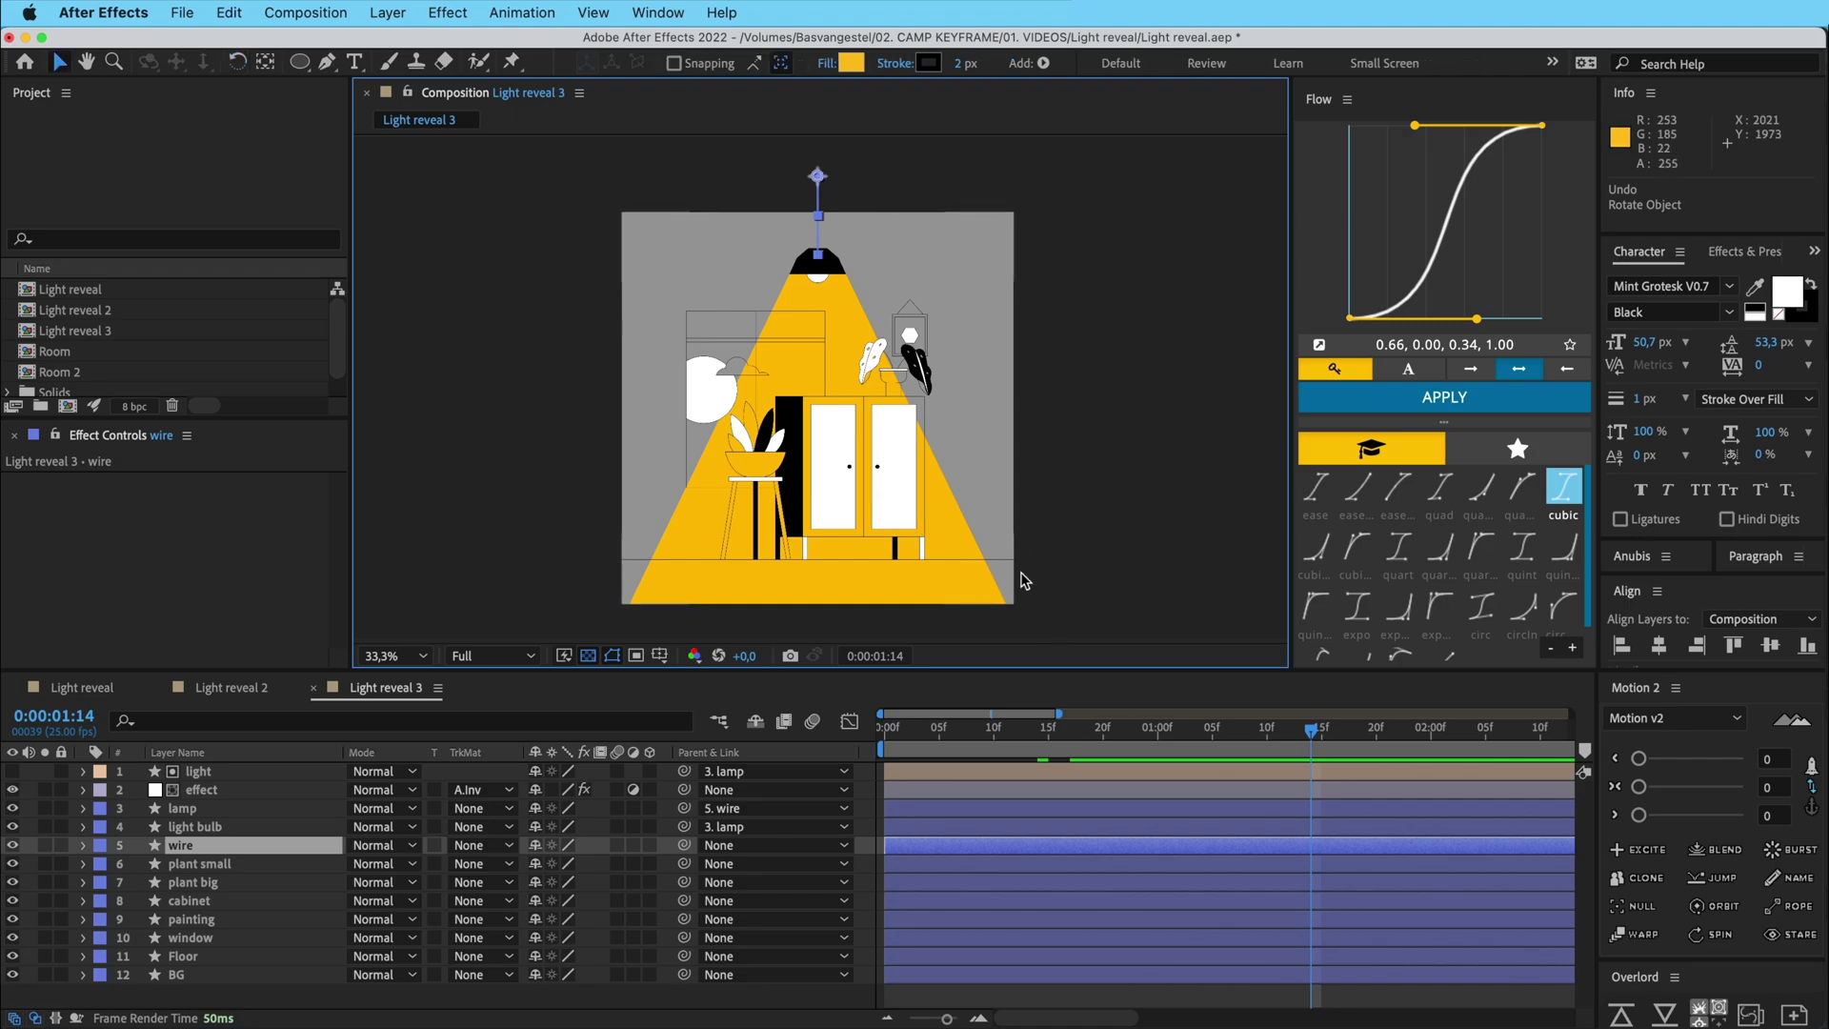
{"action": "left_click", "coordinate": [95, 687]}
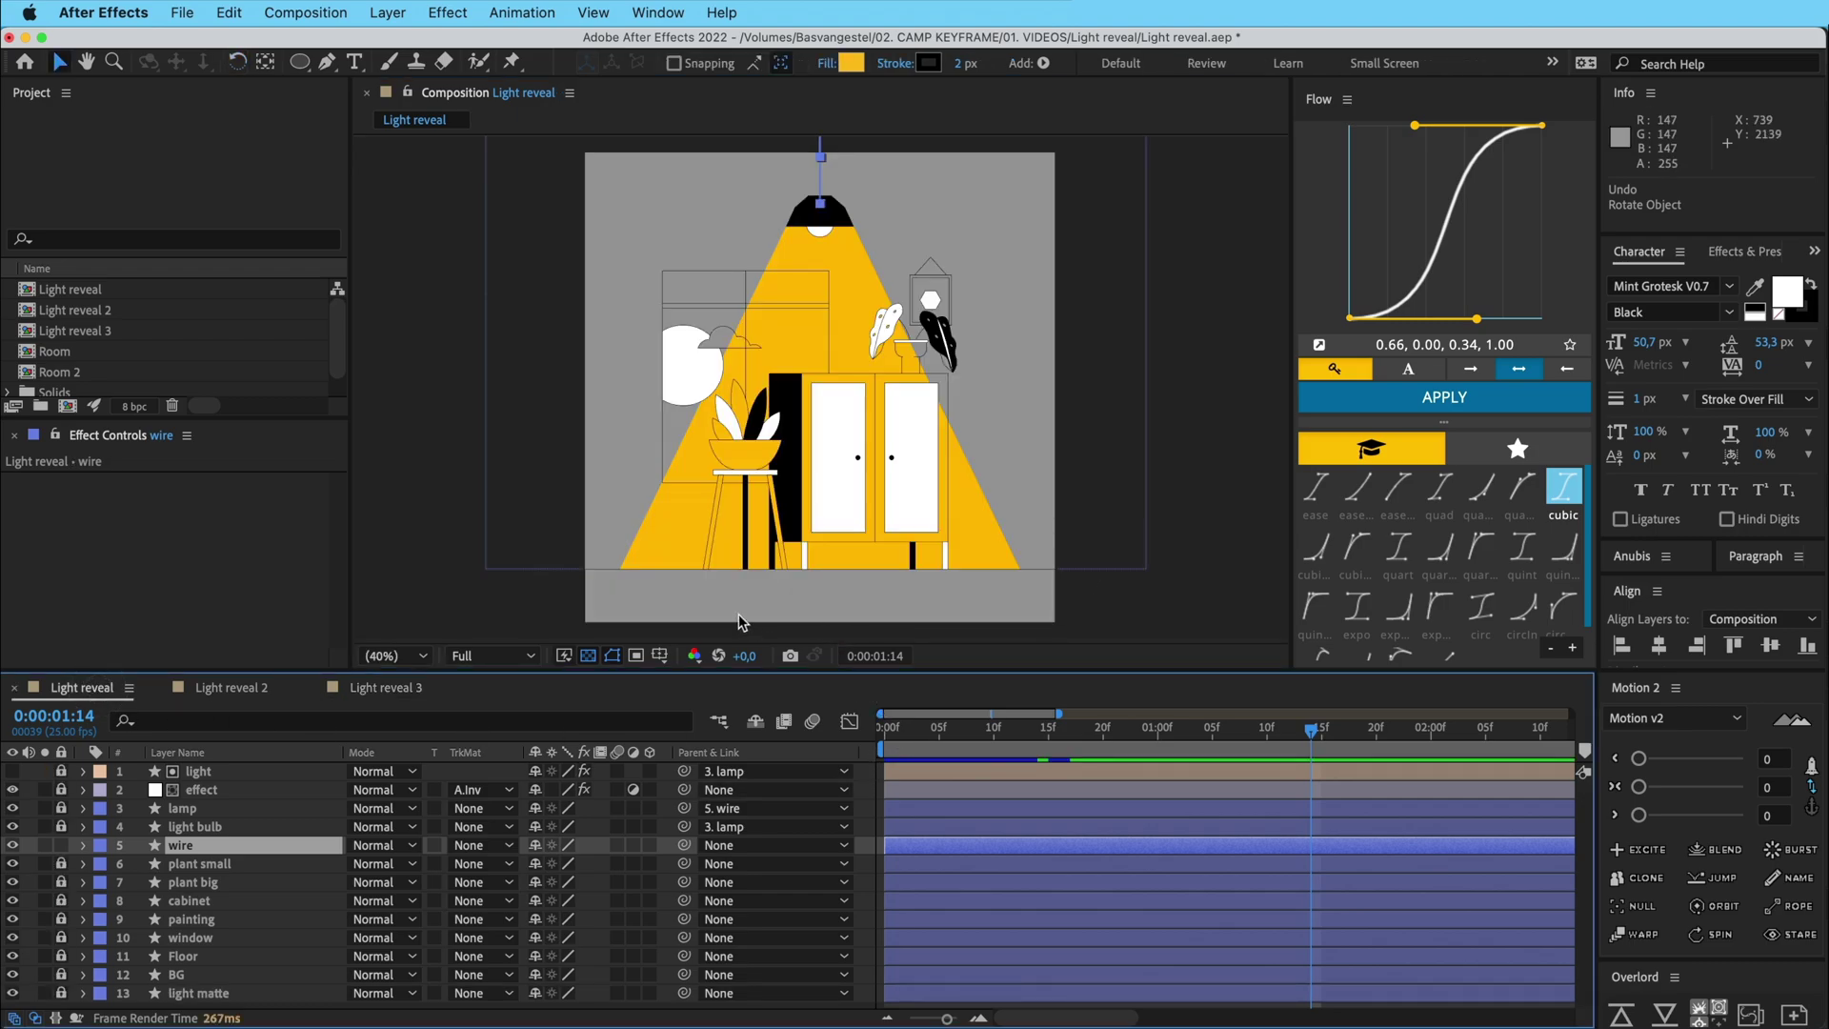
{"action": "left_click", "coordinate": [384, 692]}
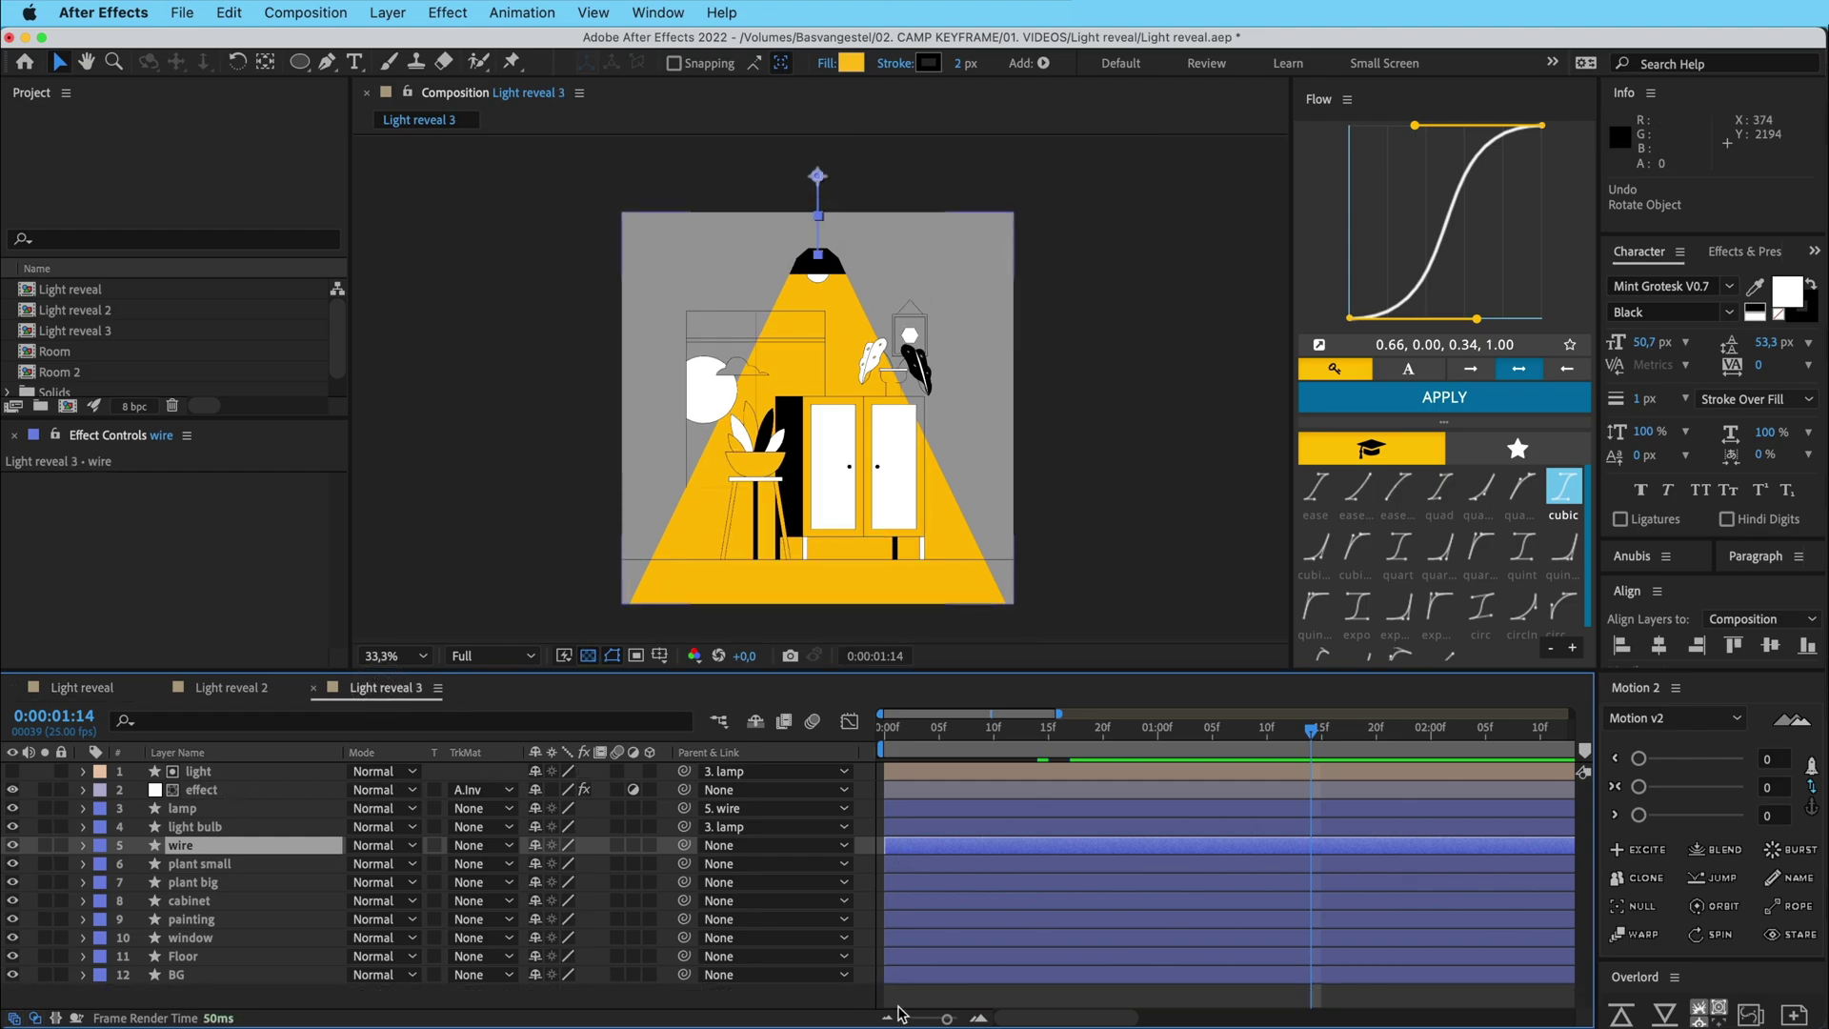
{"action": "left_click", "coordinate": [948, 998]}
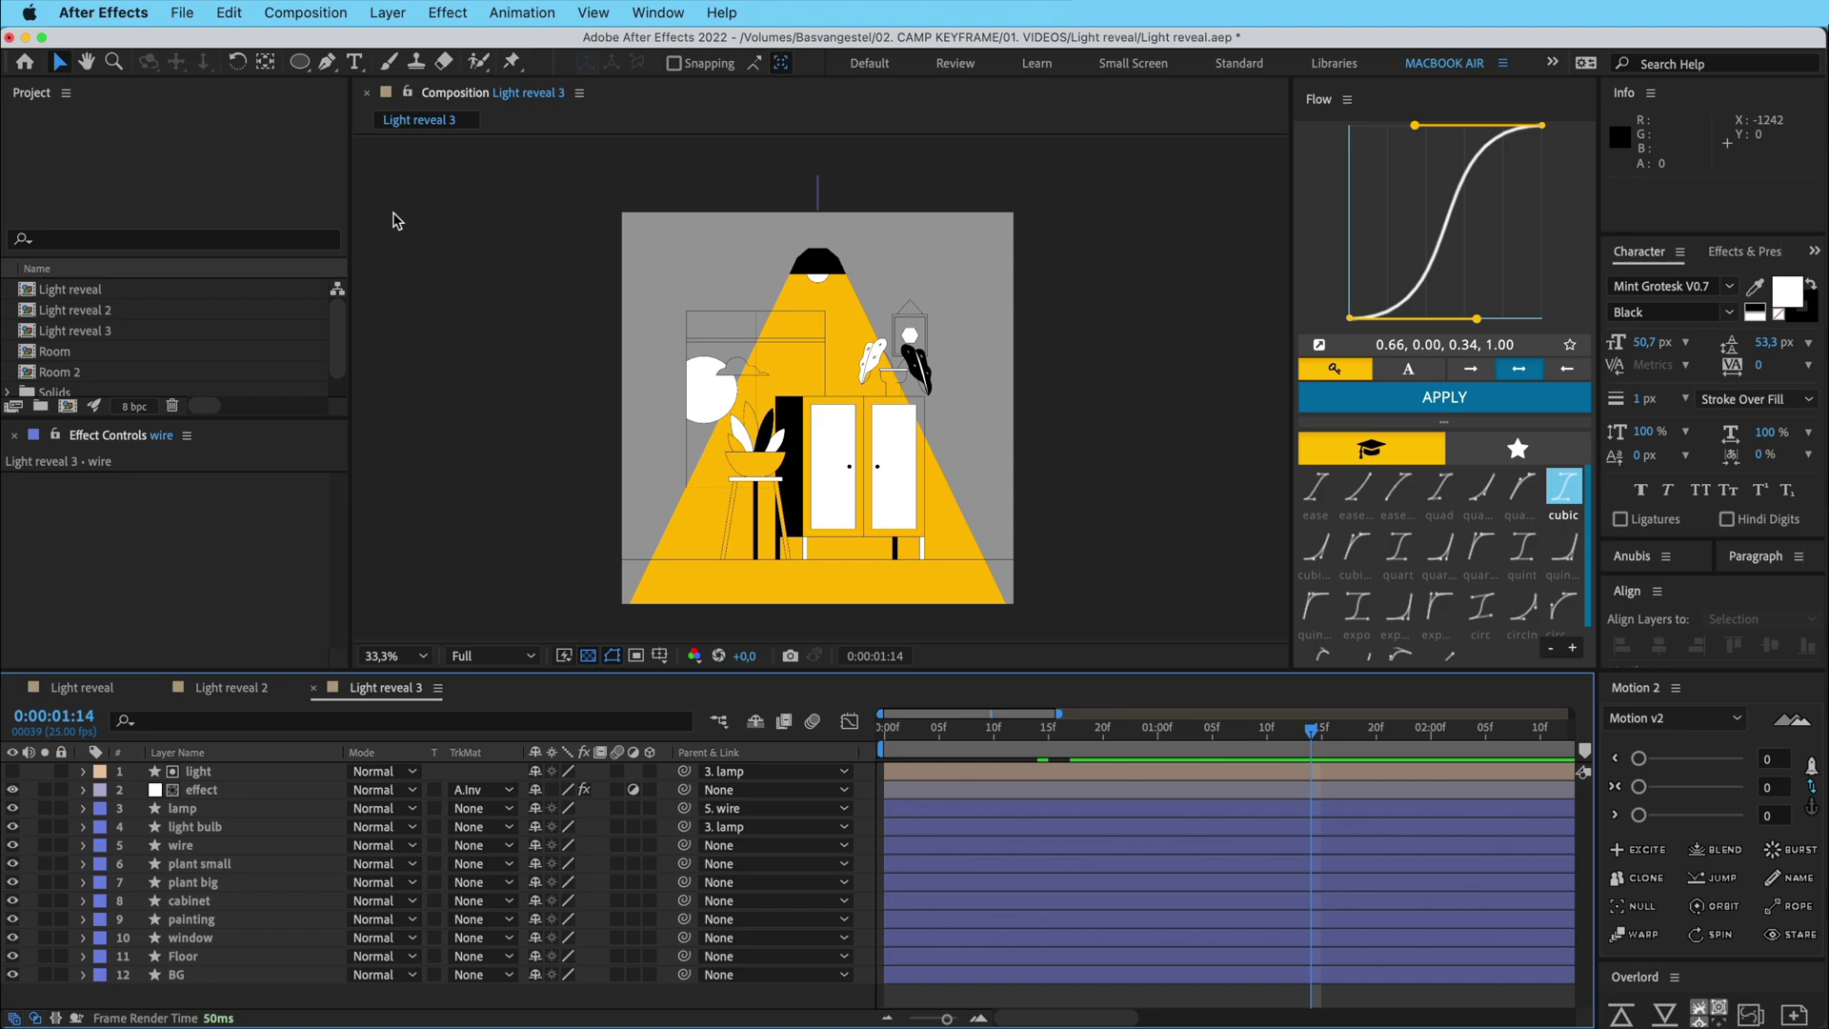
- Draw a rectangle shape covering the whole composition with the Rectangle Tool
{"action": "left_click_drag", "start_coordinate": [300, 68], "coordinate": [382, 59]}
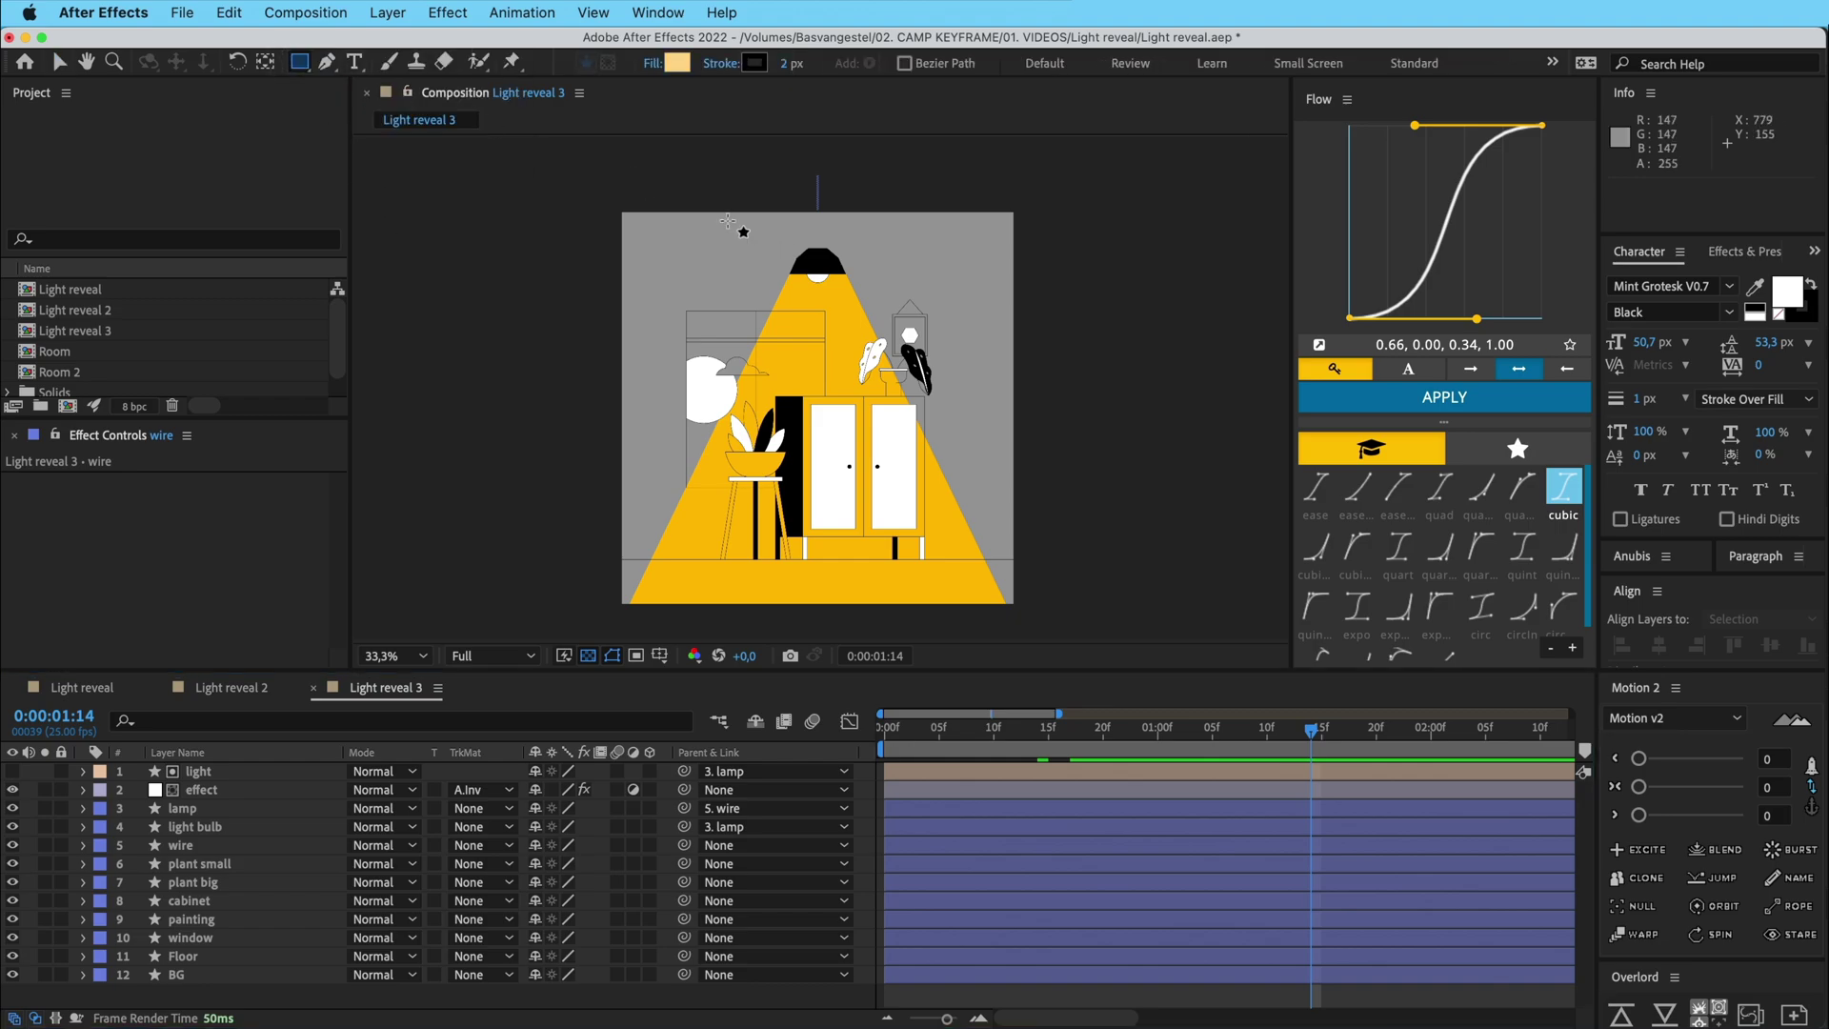
{"action": "left_click_drag", "start_coordinate": [511, 165], "coordinate": [1127, 558]}
{"action": "scroll", "coordinate": [997, 531], "scroll_direction": "up", "scroll_amount": 5}
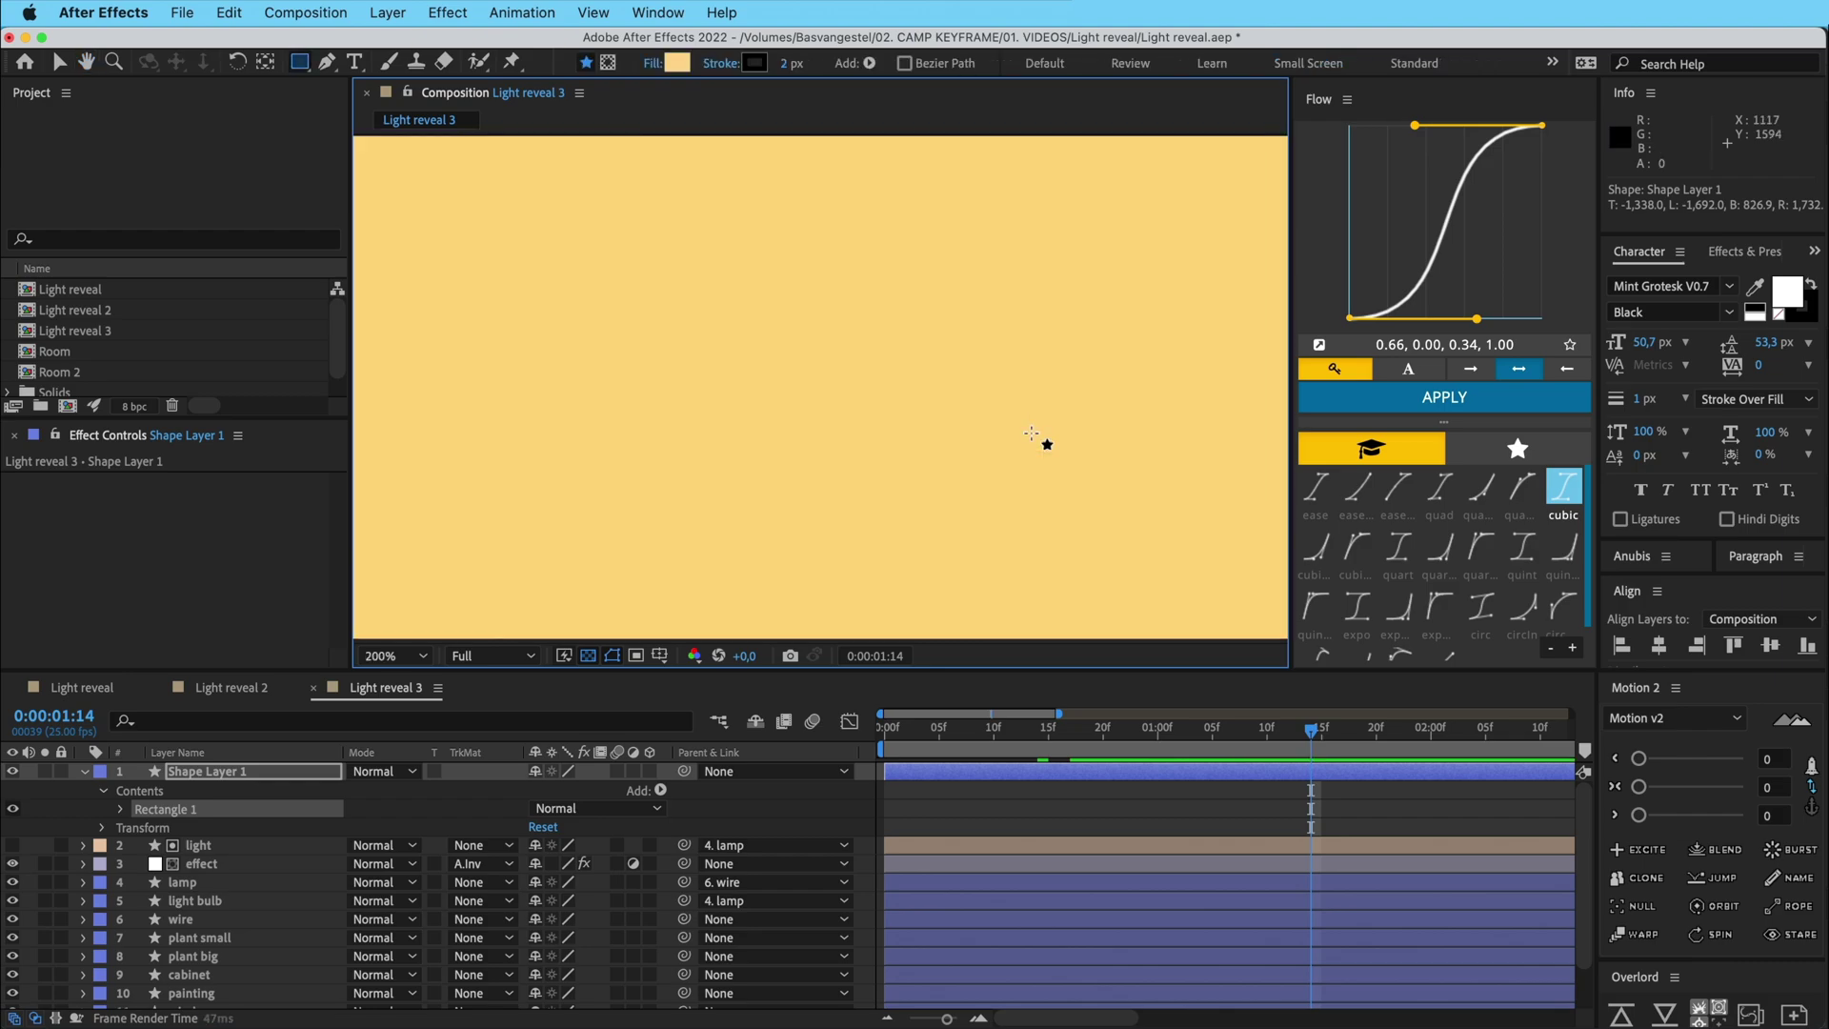
{"action": "key", "text": "v"}
{"action": "scroll", "coordinate": [1053, 333], "scroll_direction": "down", "scroll_amount": 2}
{"action": "scroll", "coordinate": [905, 360], "scroll_direction": "up", "scroll_amount": 1}
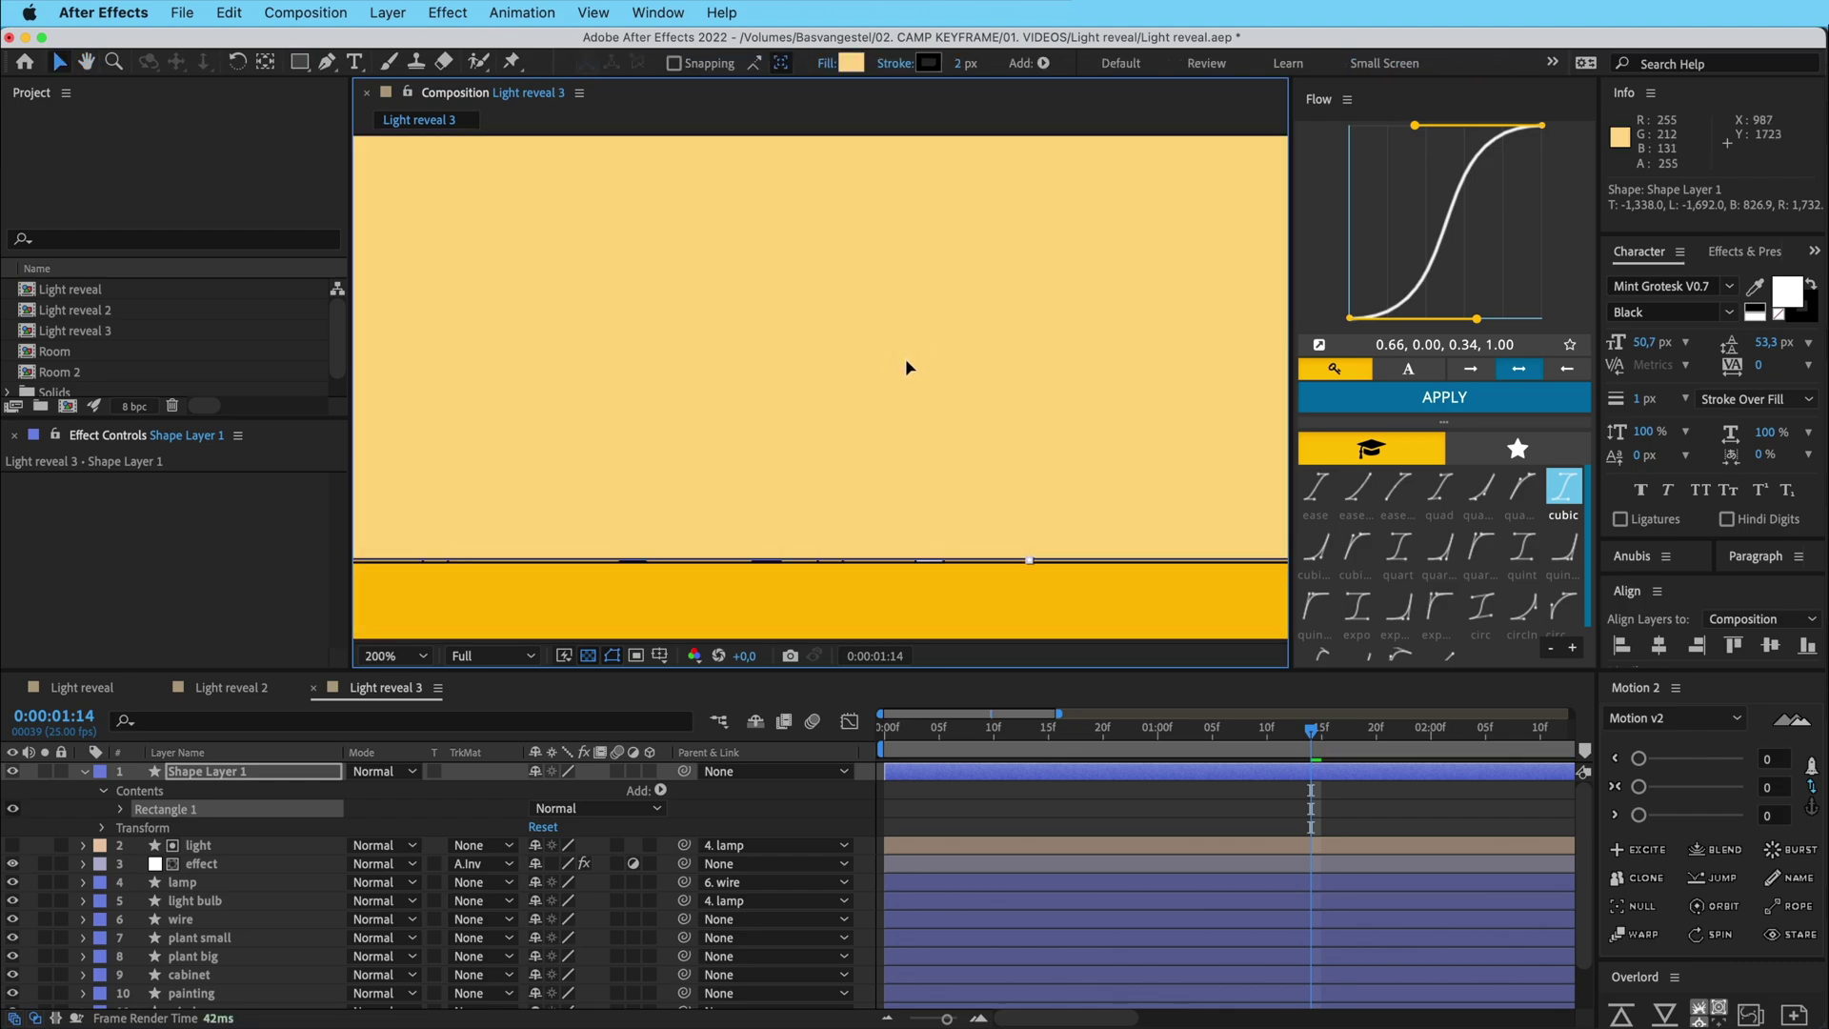
{"action": "scroll", "coordinate": [907, 372], "scroll_direction": "down", "scroll_amount": 4}
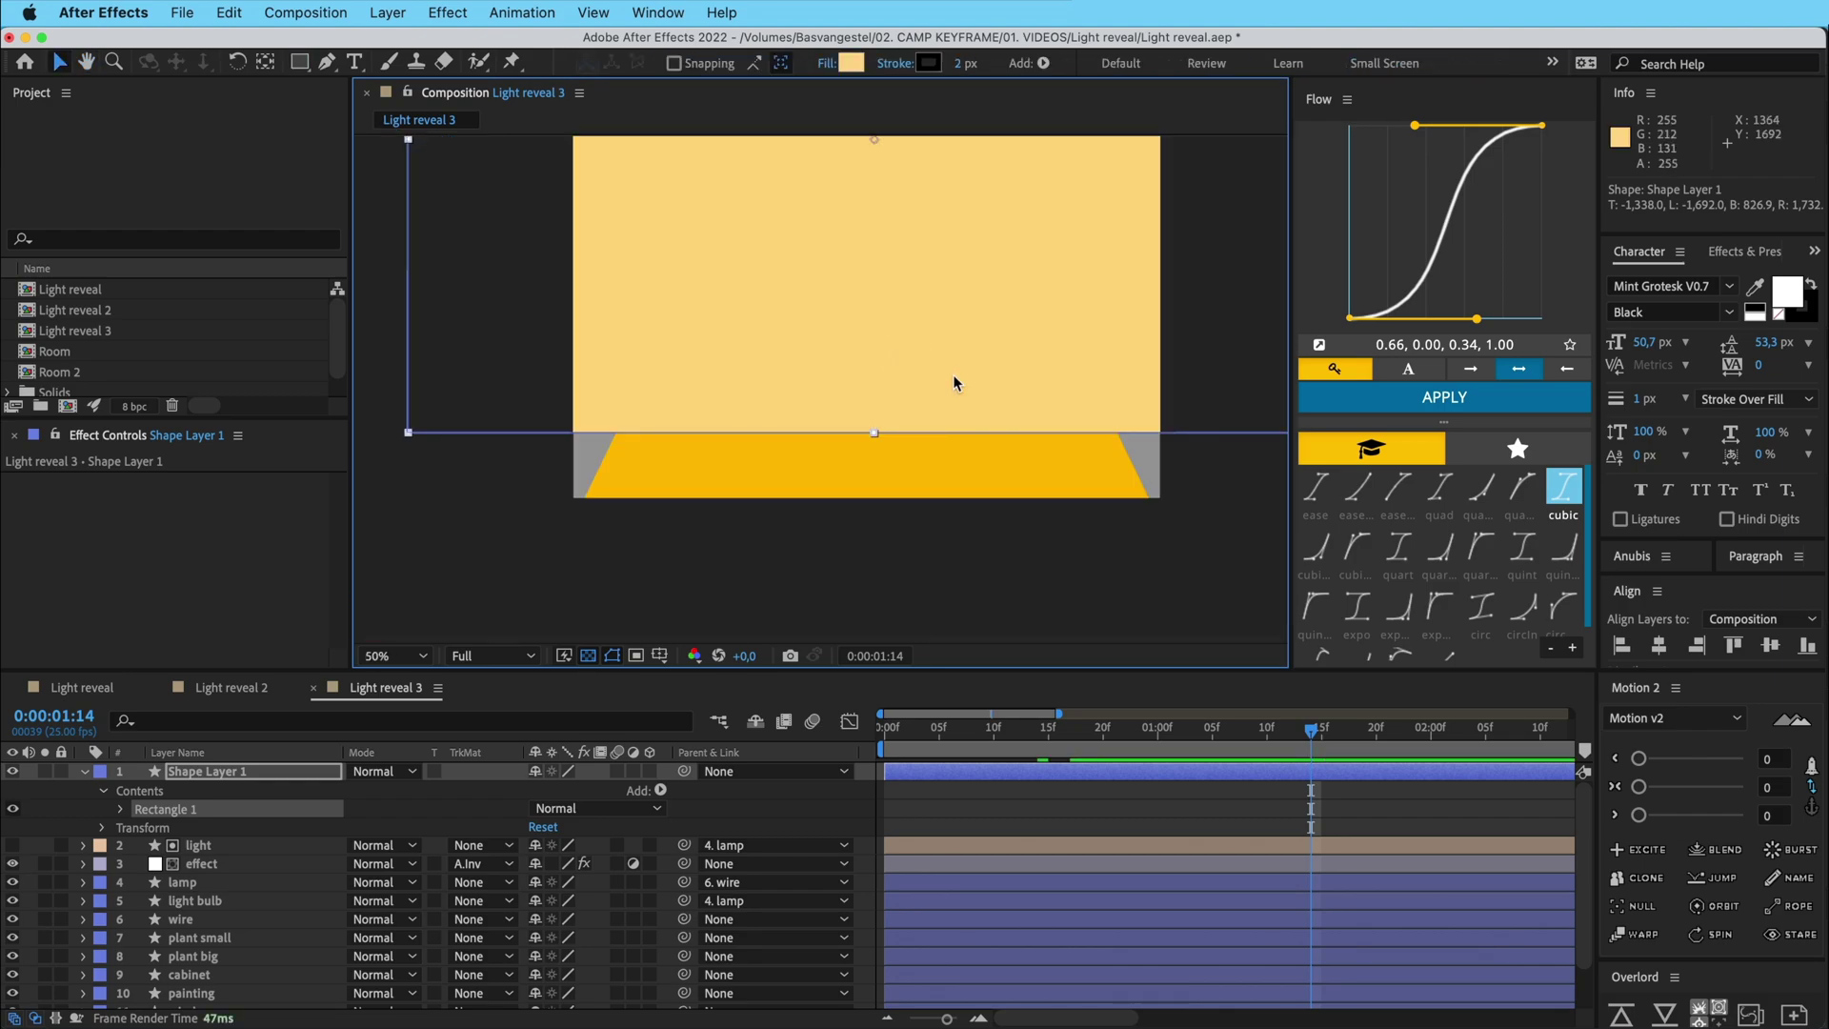
{"action": "key", "text": "h"}
{"action": "key", "text": "v"}
{"action": "scroll", "coordinate": [905, 497], "scroll_direction": "down", "scroll_amount": 2}
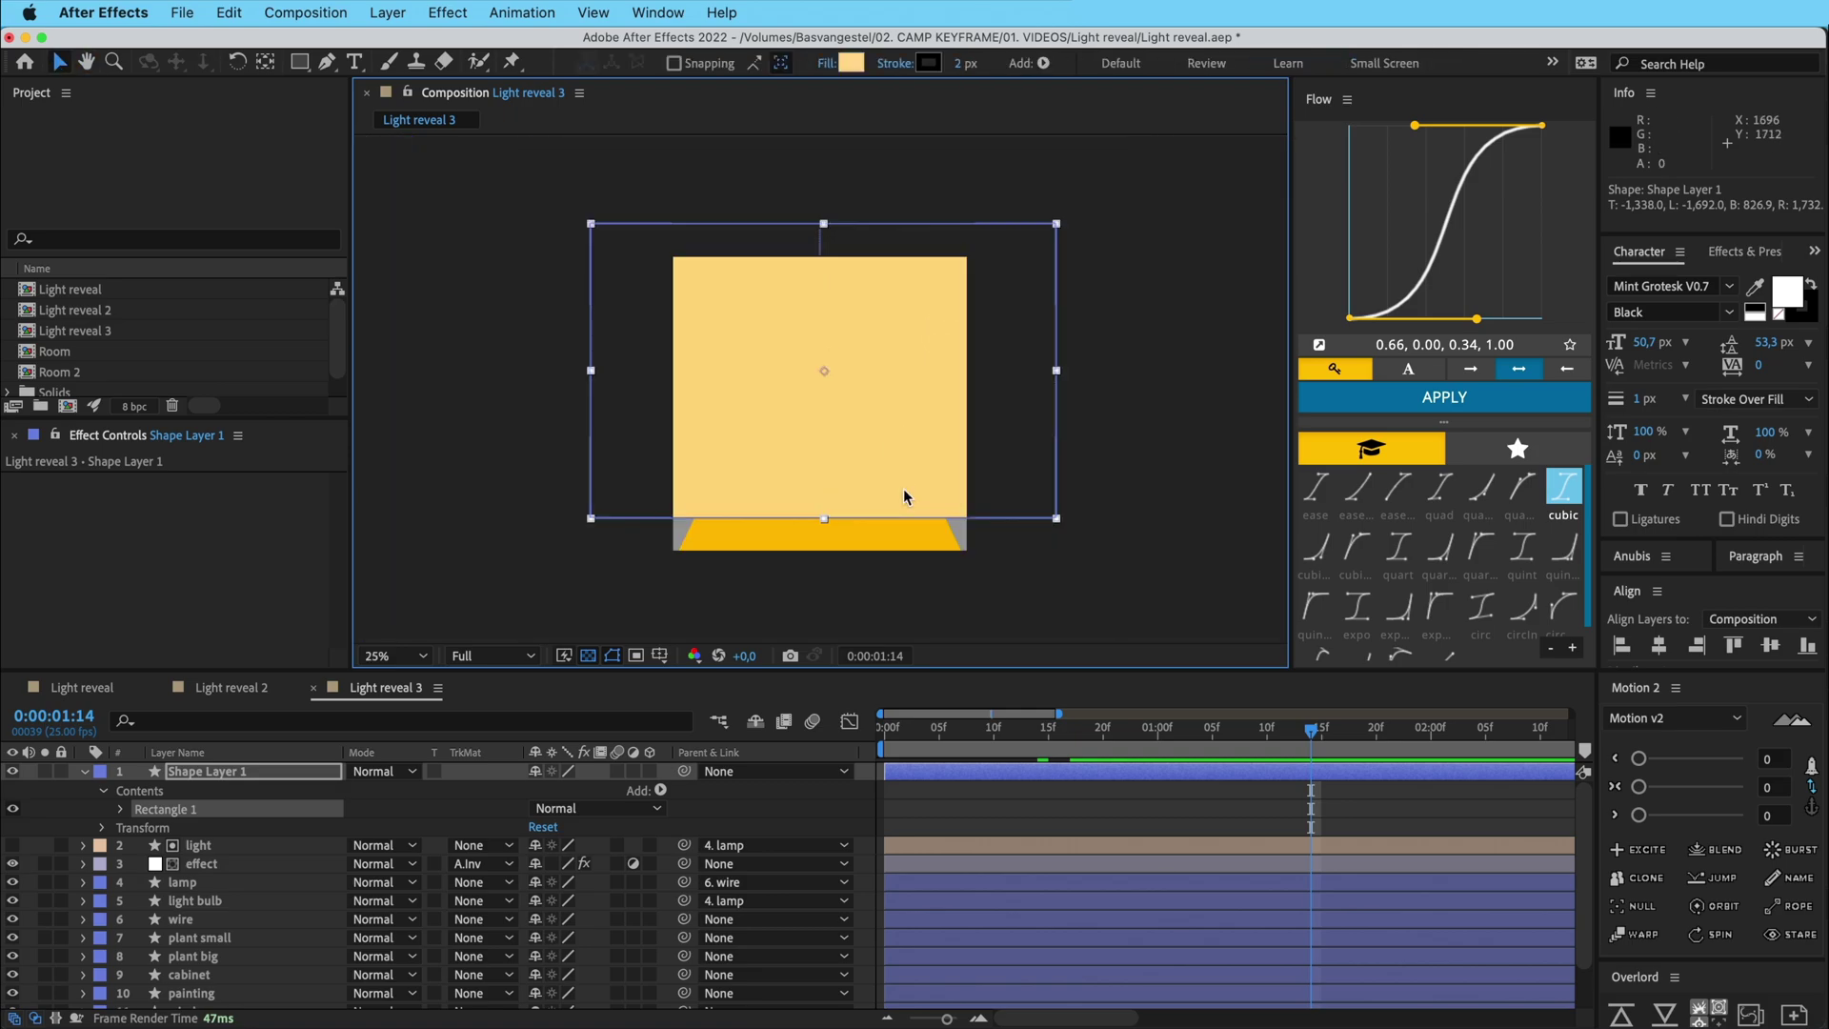
- Send the rectangle layer to the bottom of the stack and rename it 'matte'
{"action": "key", "text": "super+shift+bracketleft"}
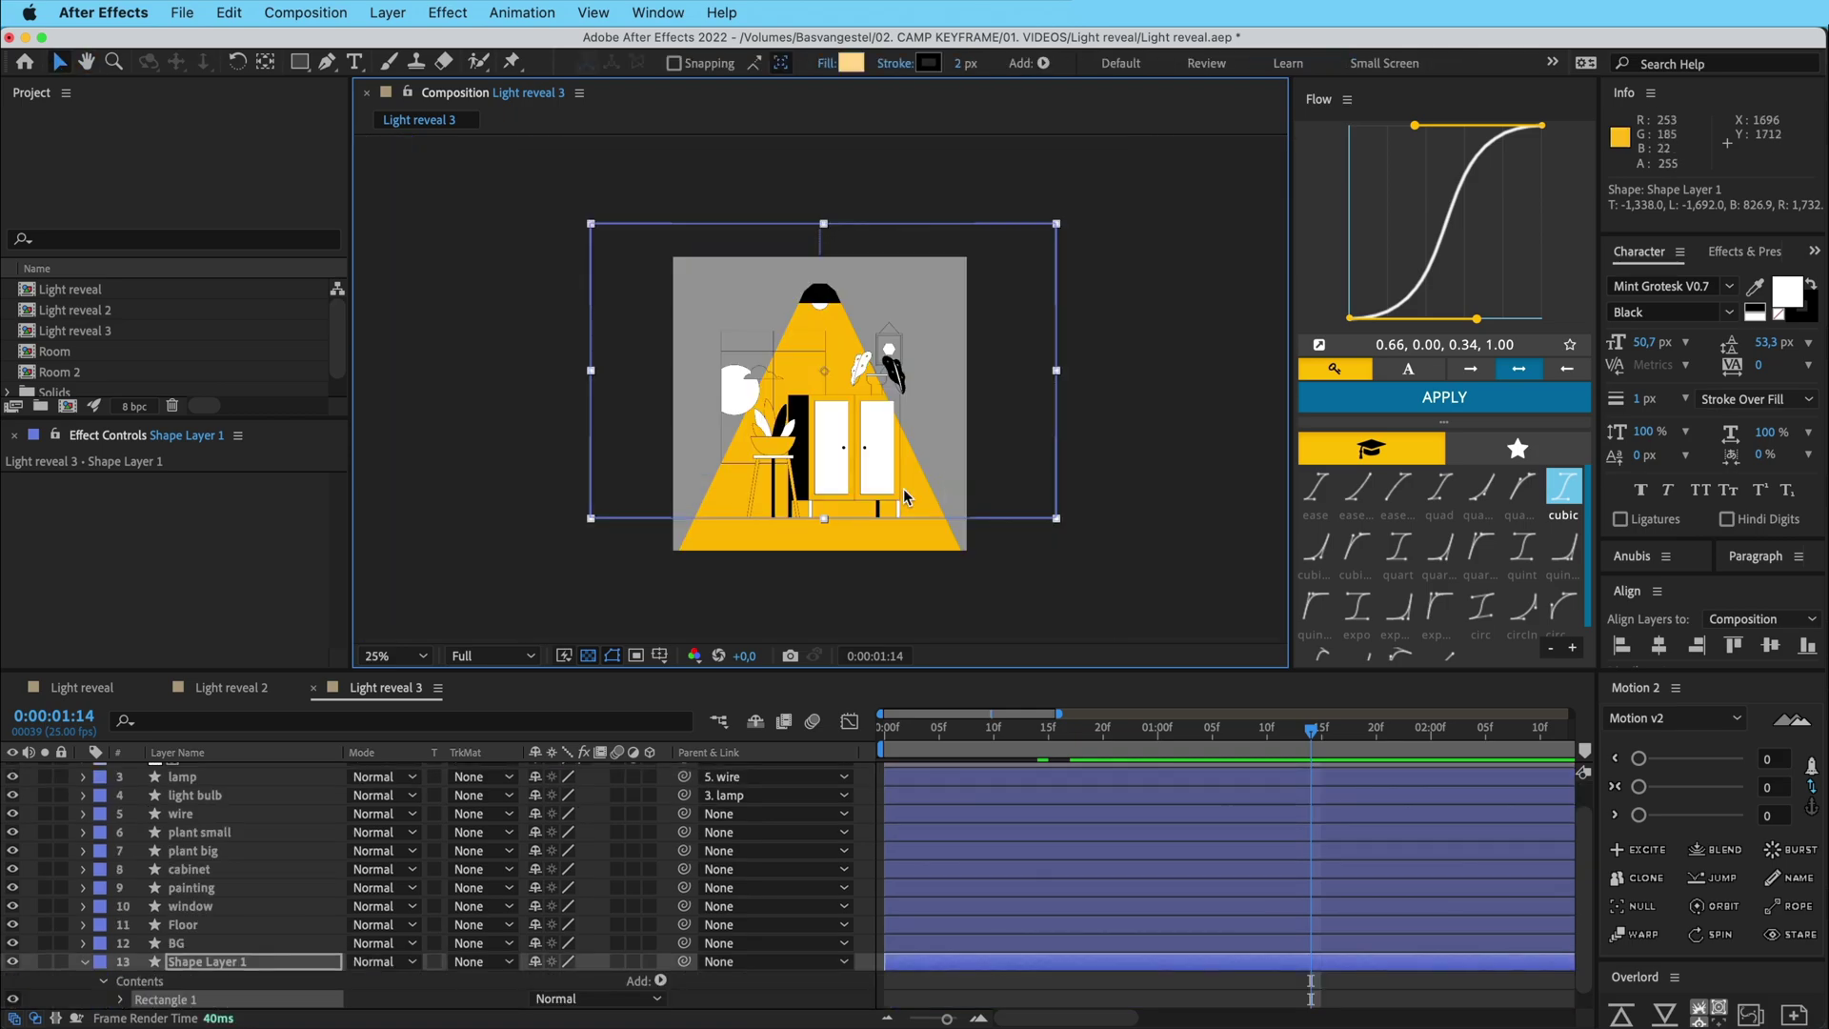
{"action": "left_click", "coordinate": [214, 961]}
{"action": "key", "text": "Return"}
{"action": "type", "text": "matte"}
{"action": "key", "text": "Return"}
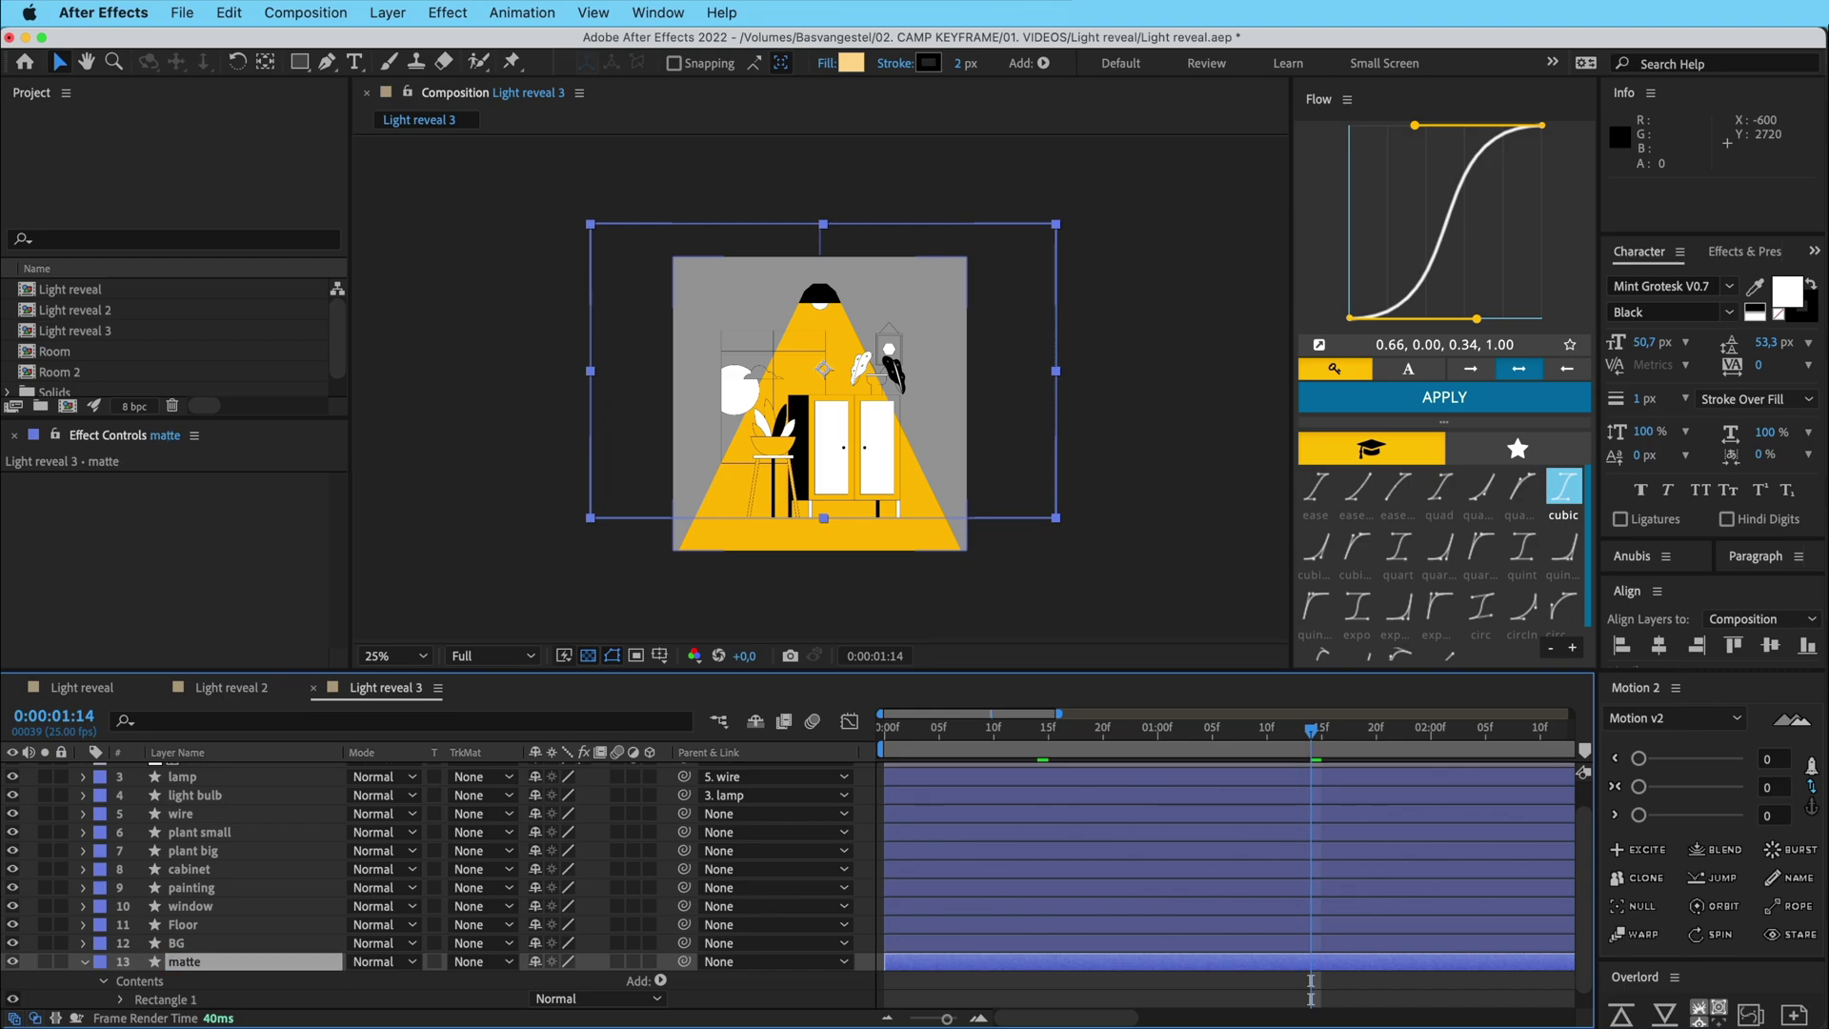
- Select the light layer and fit the composition in the viewer
{"action": "left_click", "coordinate": [86, 963]}
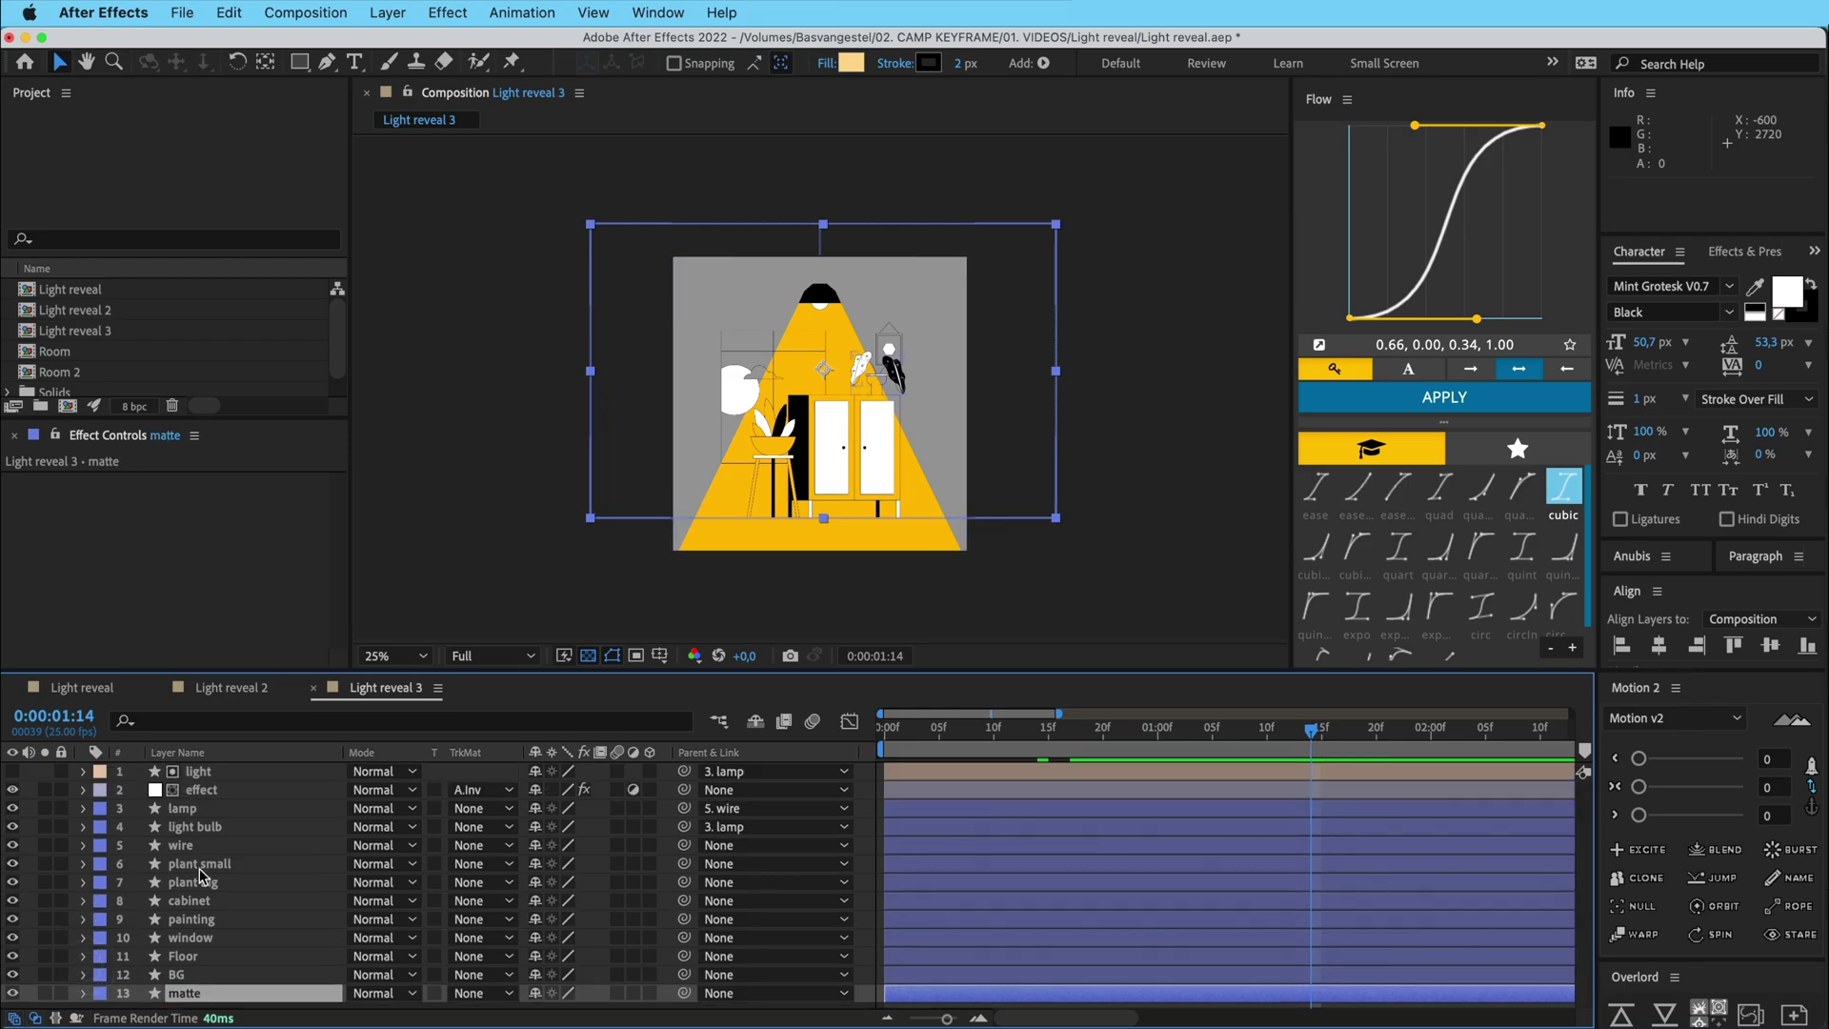
{"action": "left_click", "coordinate": [202, 772]}
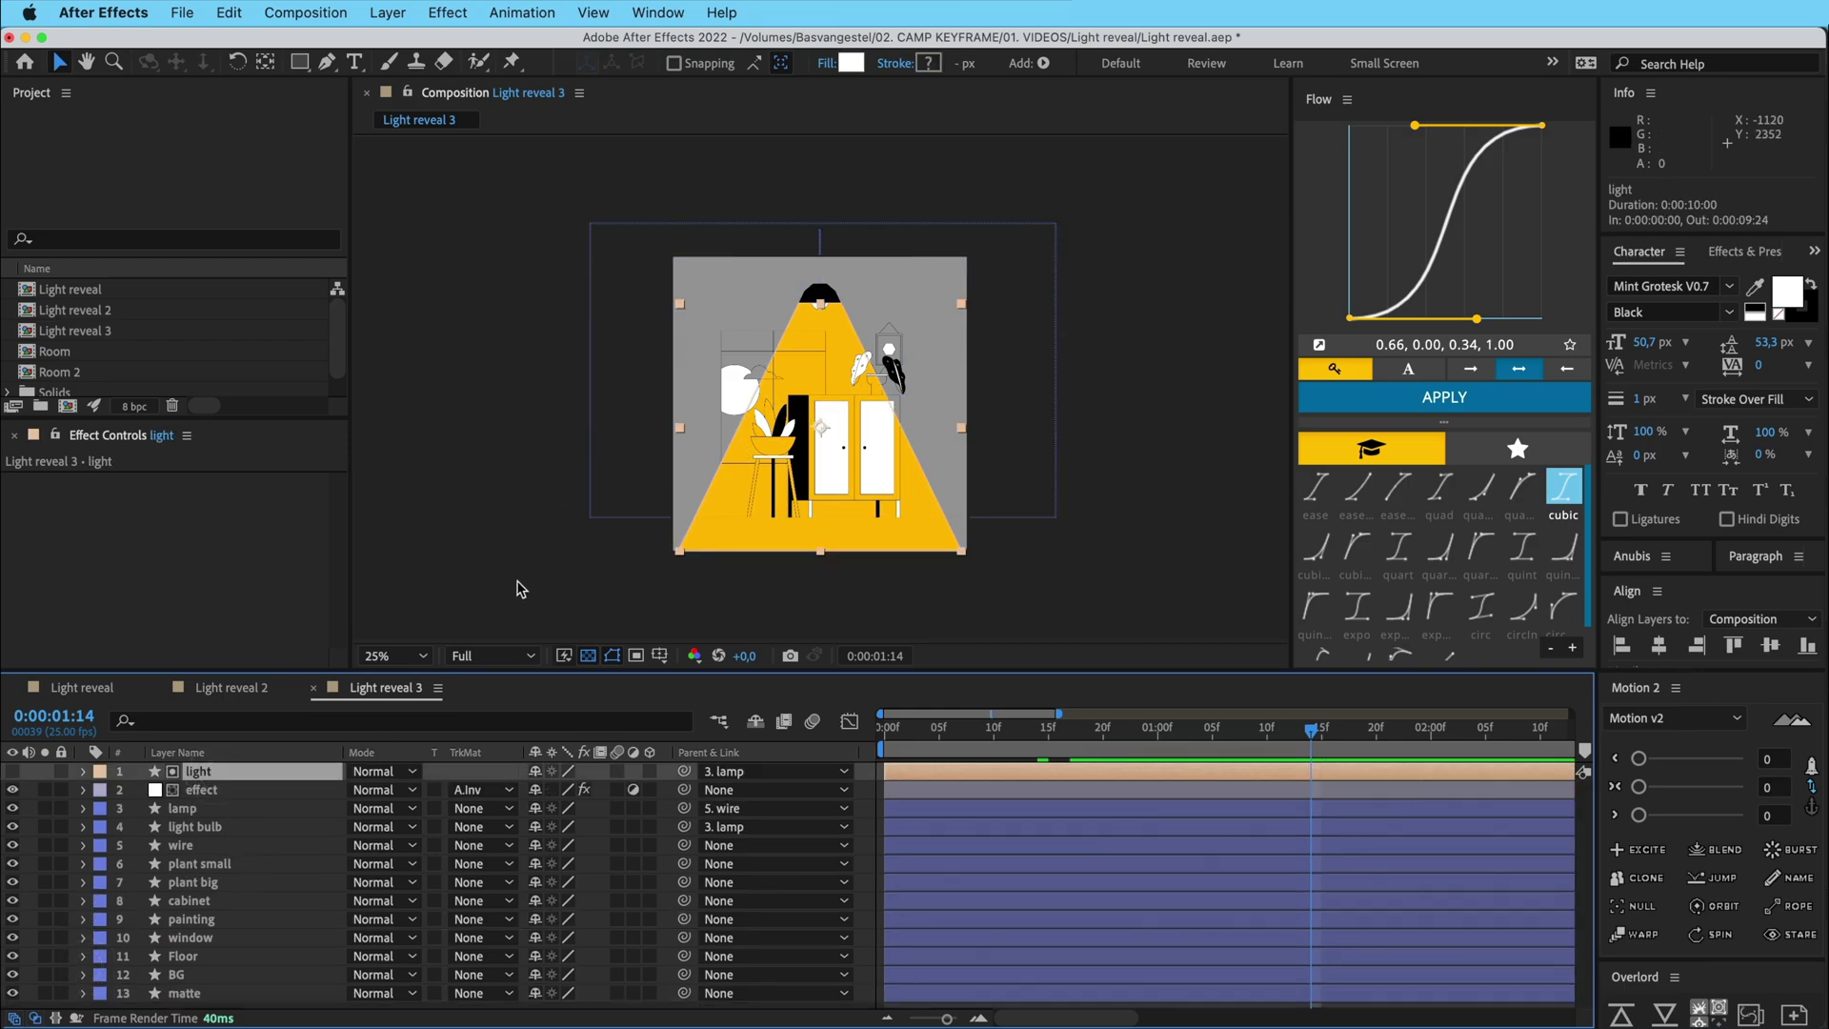
{"action": "left_click", "coordinate": [396, 657]}
{"action": "left_click", "coordinate": [420, 684]}
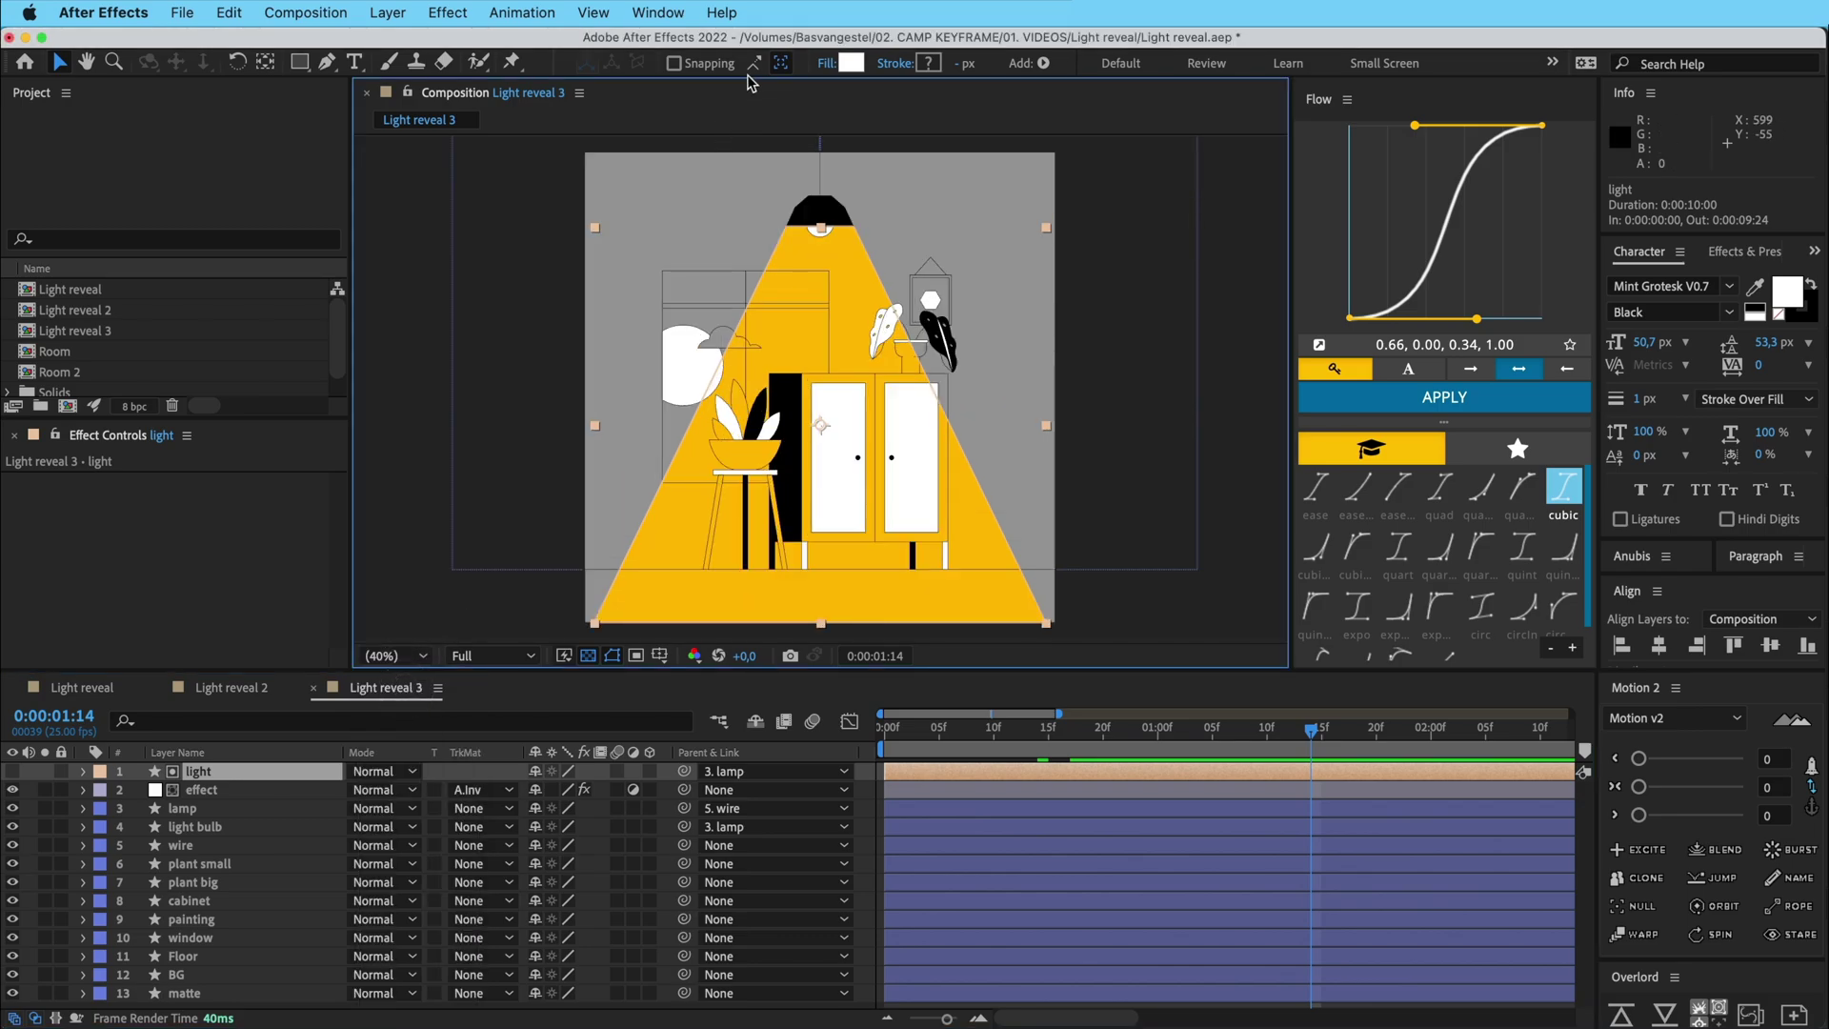
- Apply Set Matte to light, taking the matte from layer 13 'matte' via Alpha Channel
{"action": "left_click", "coordinate": [722, 13]}
{"action": "type", "text": "set mat"}
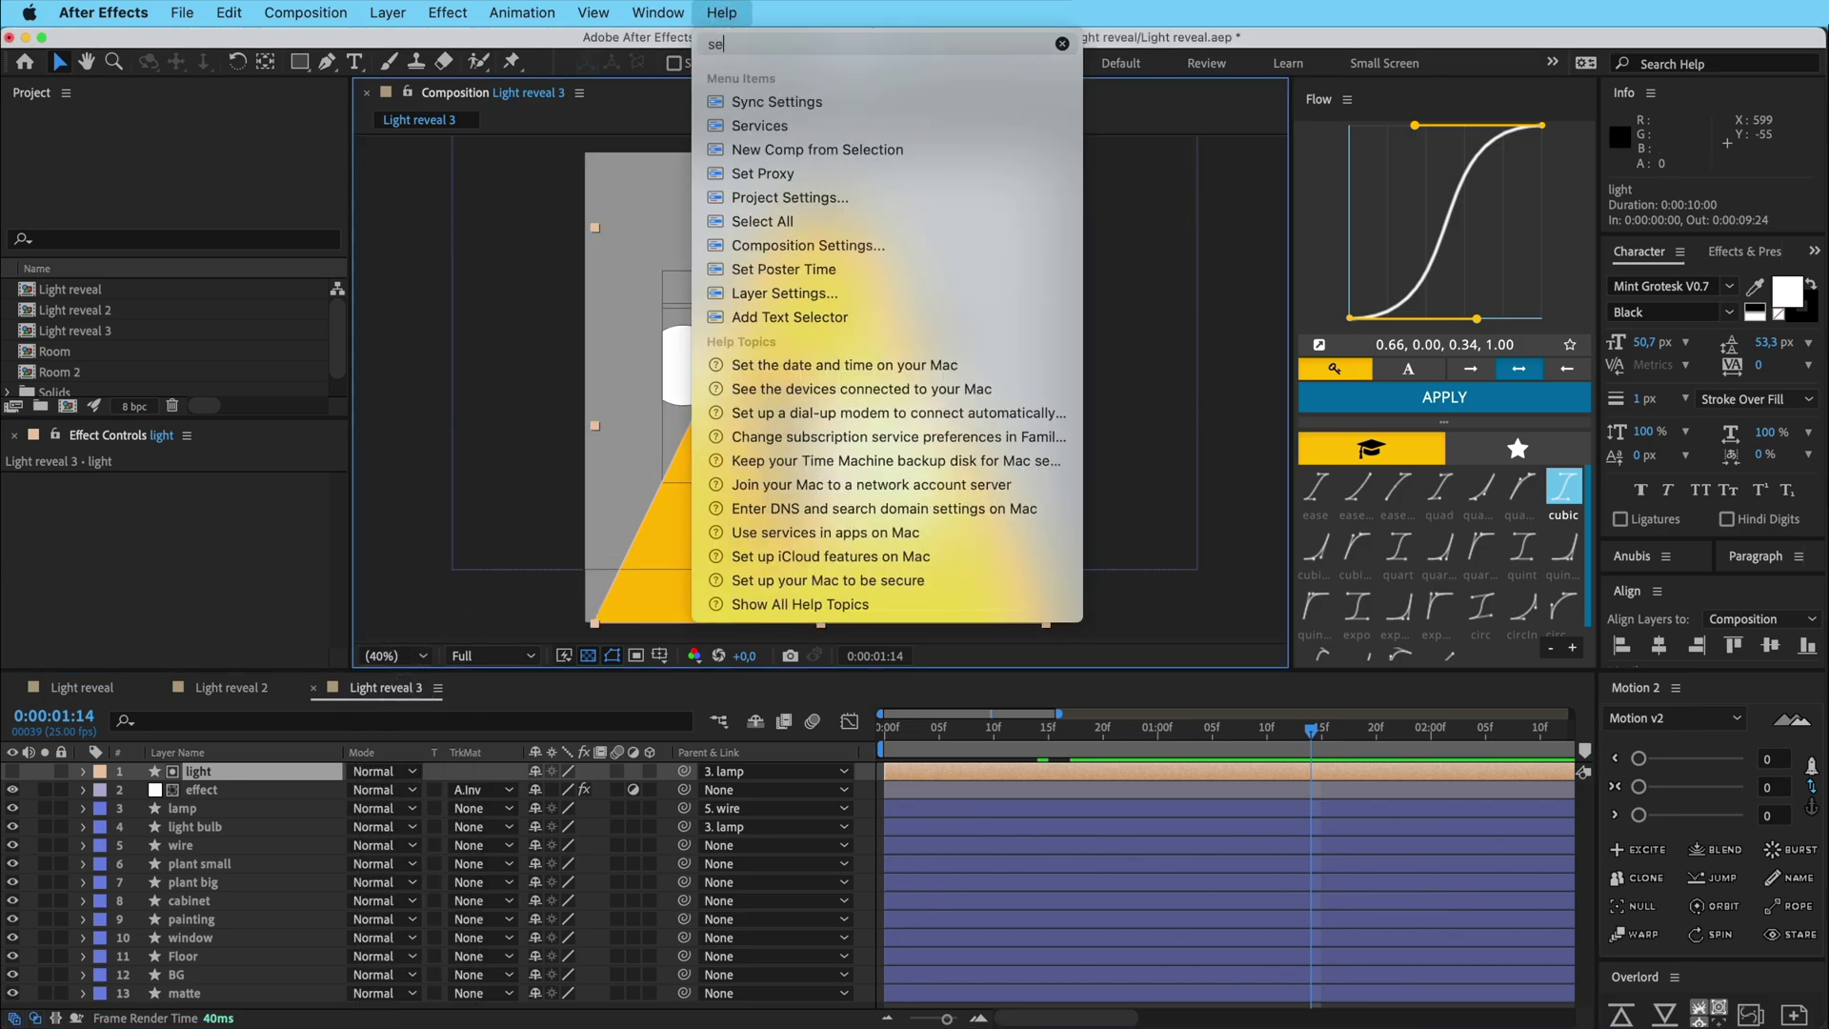
{"action": "left_click", "coordinate": [791, 102]}
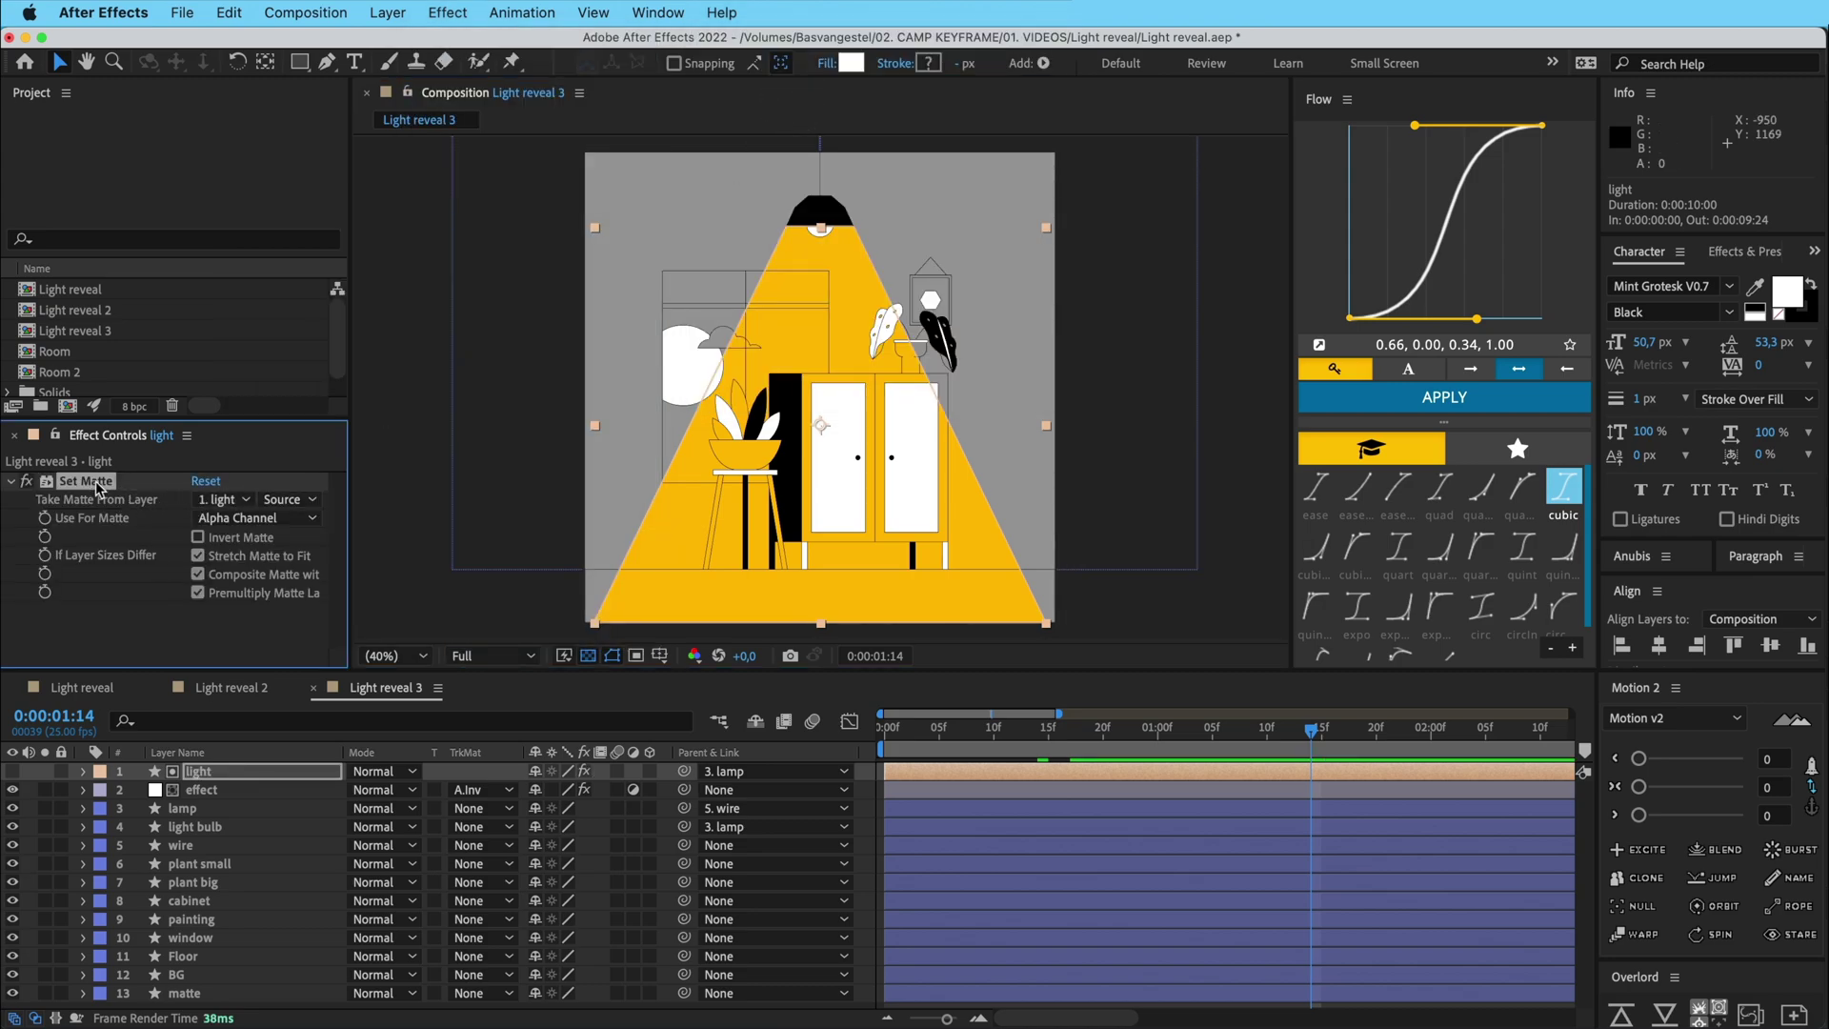
{"action": "left_click", "coordinate": [223, 500]}
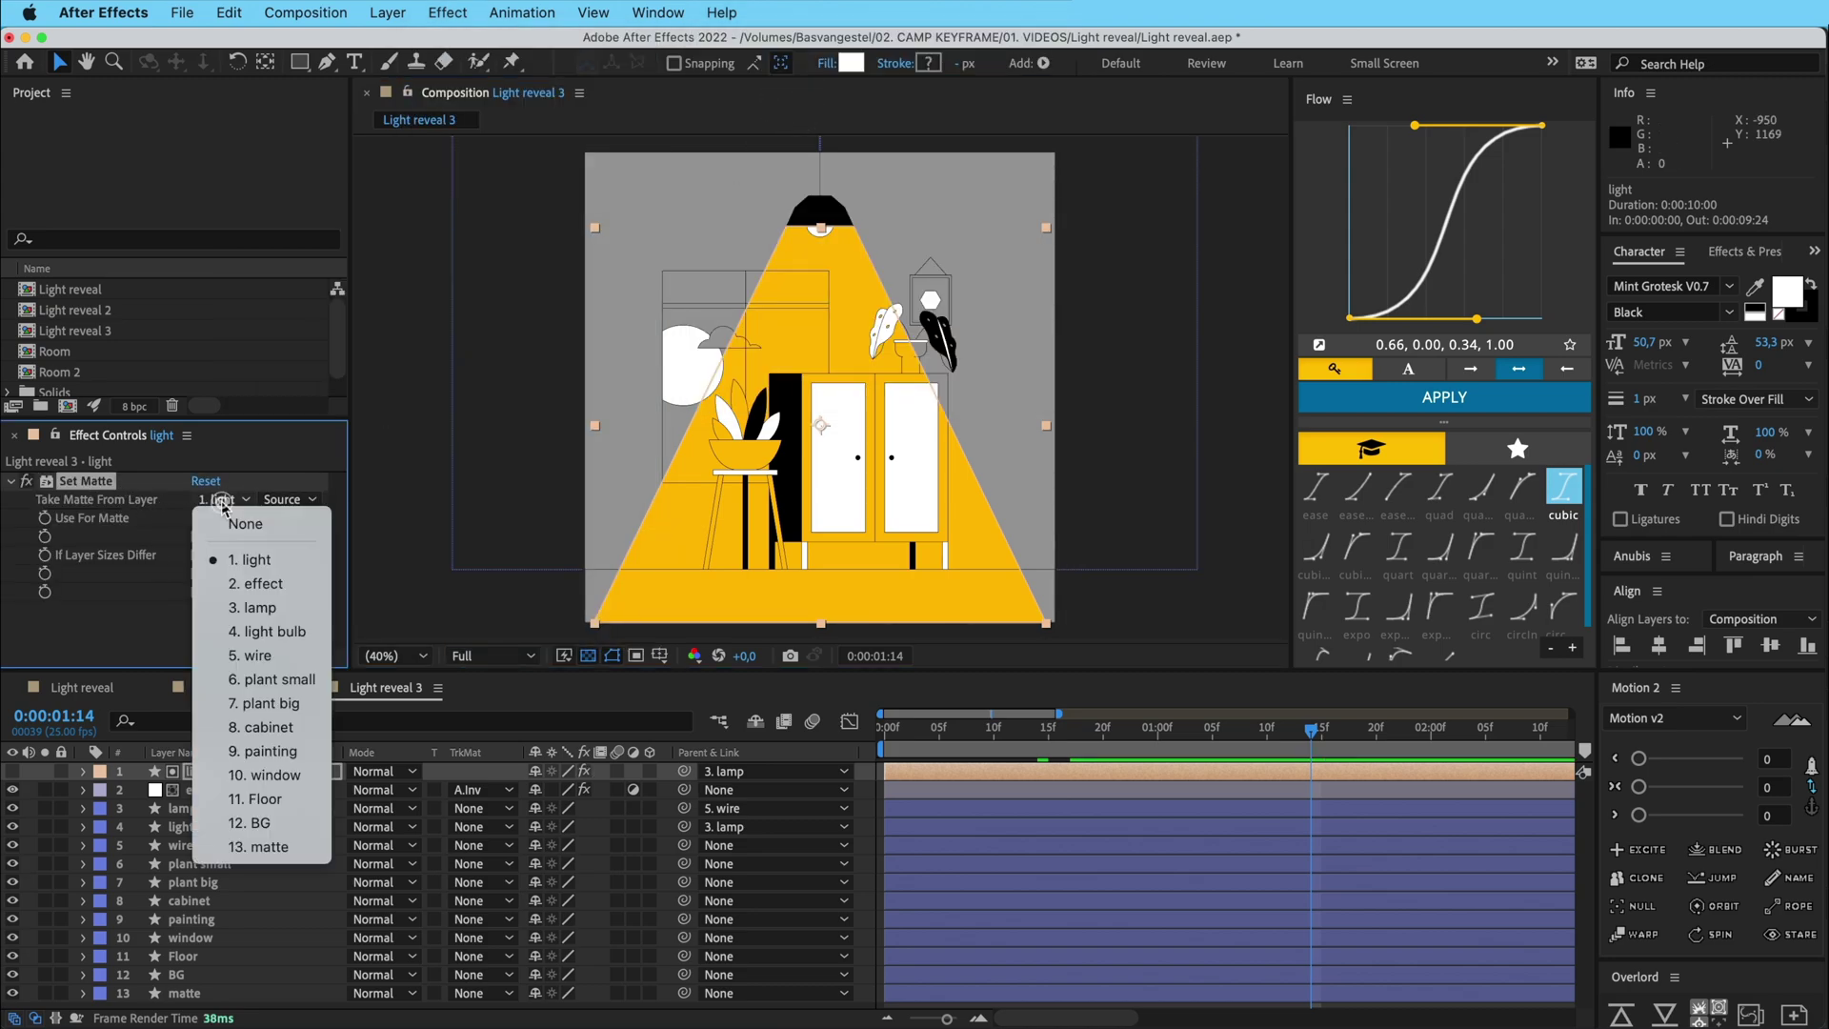
{"action": "left_click", "coordinate": [258, 846]}
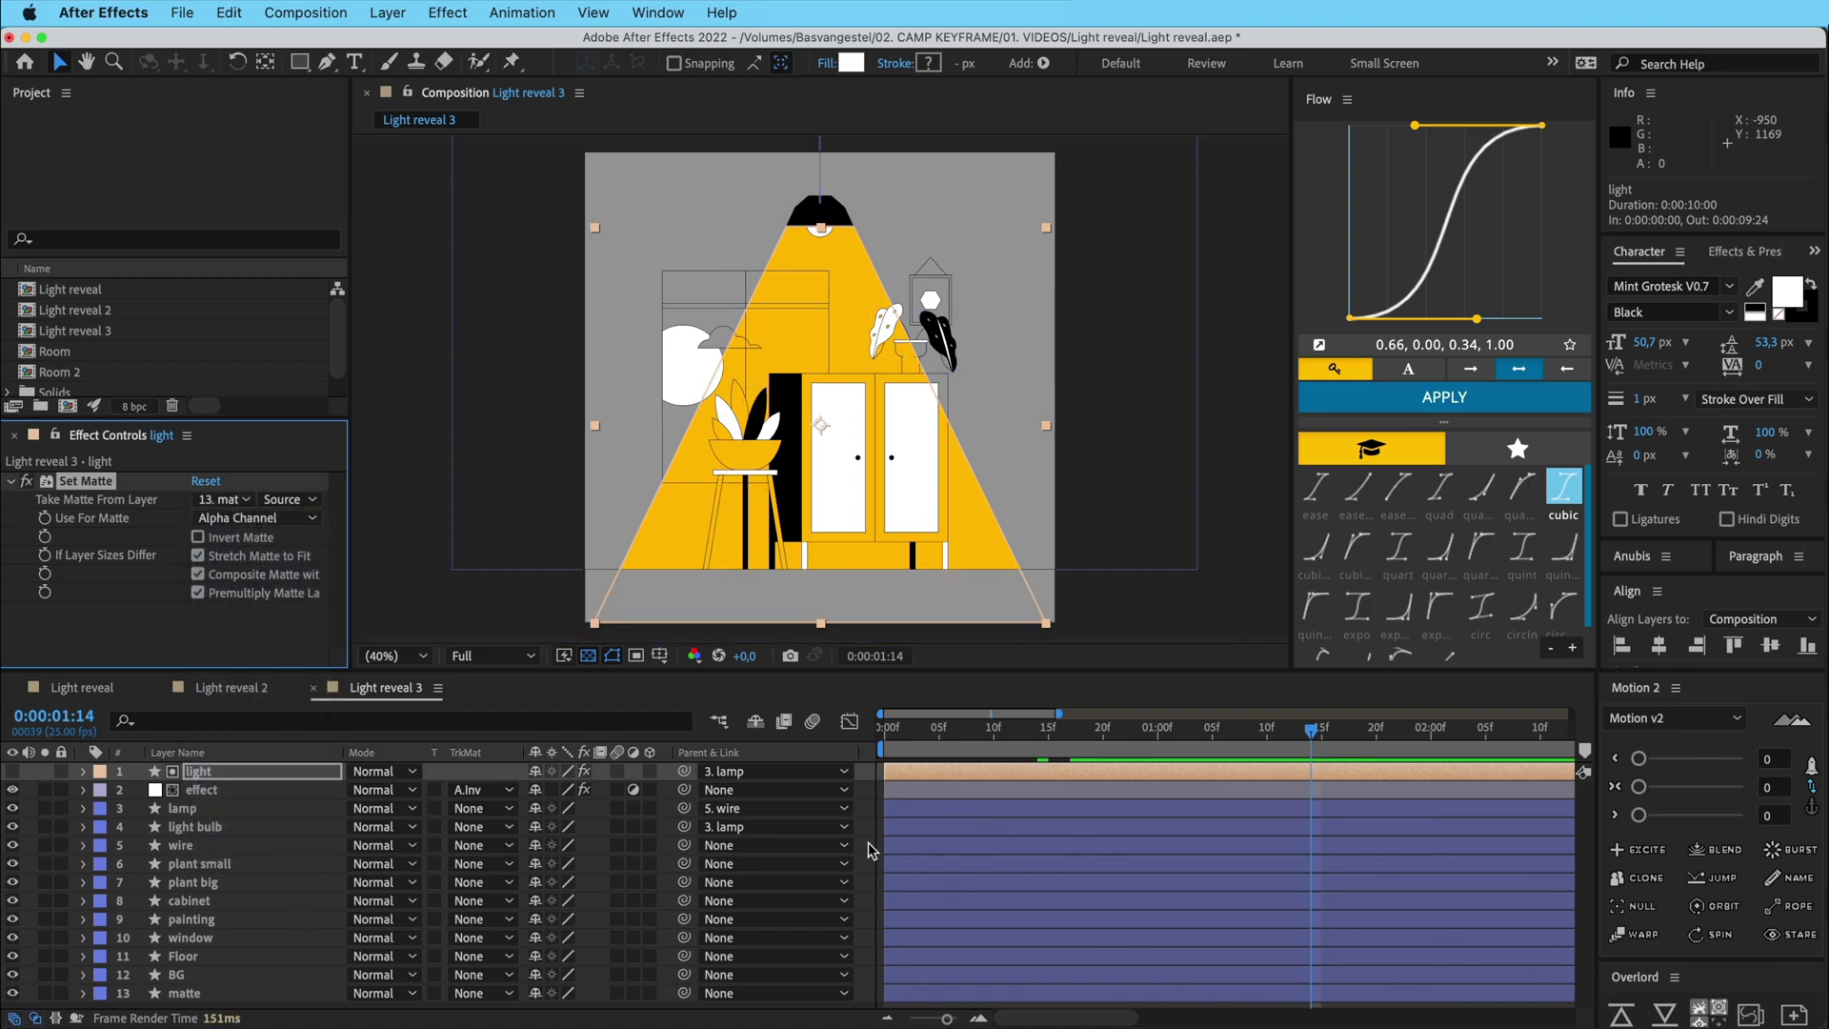
{"action": "left_click", "coordinate": [867, 843]}
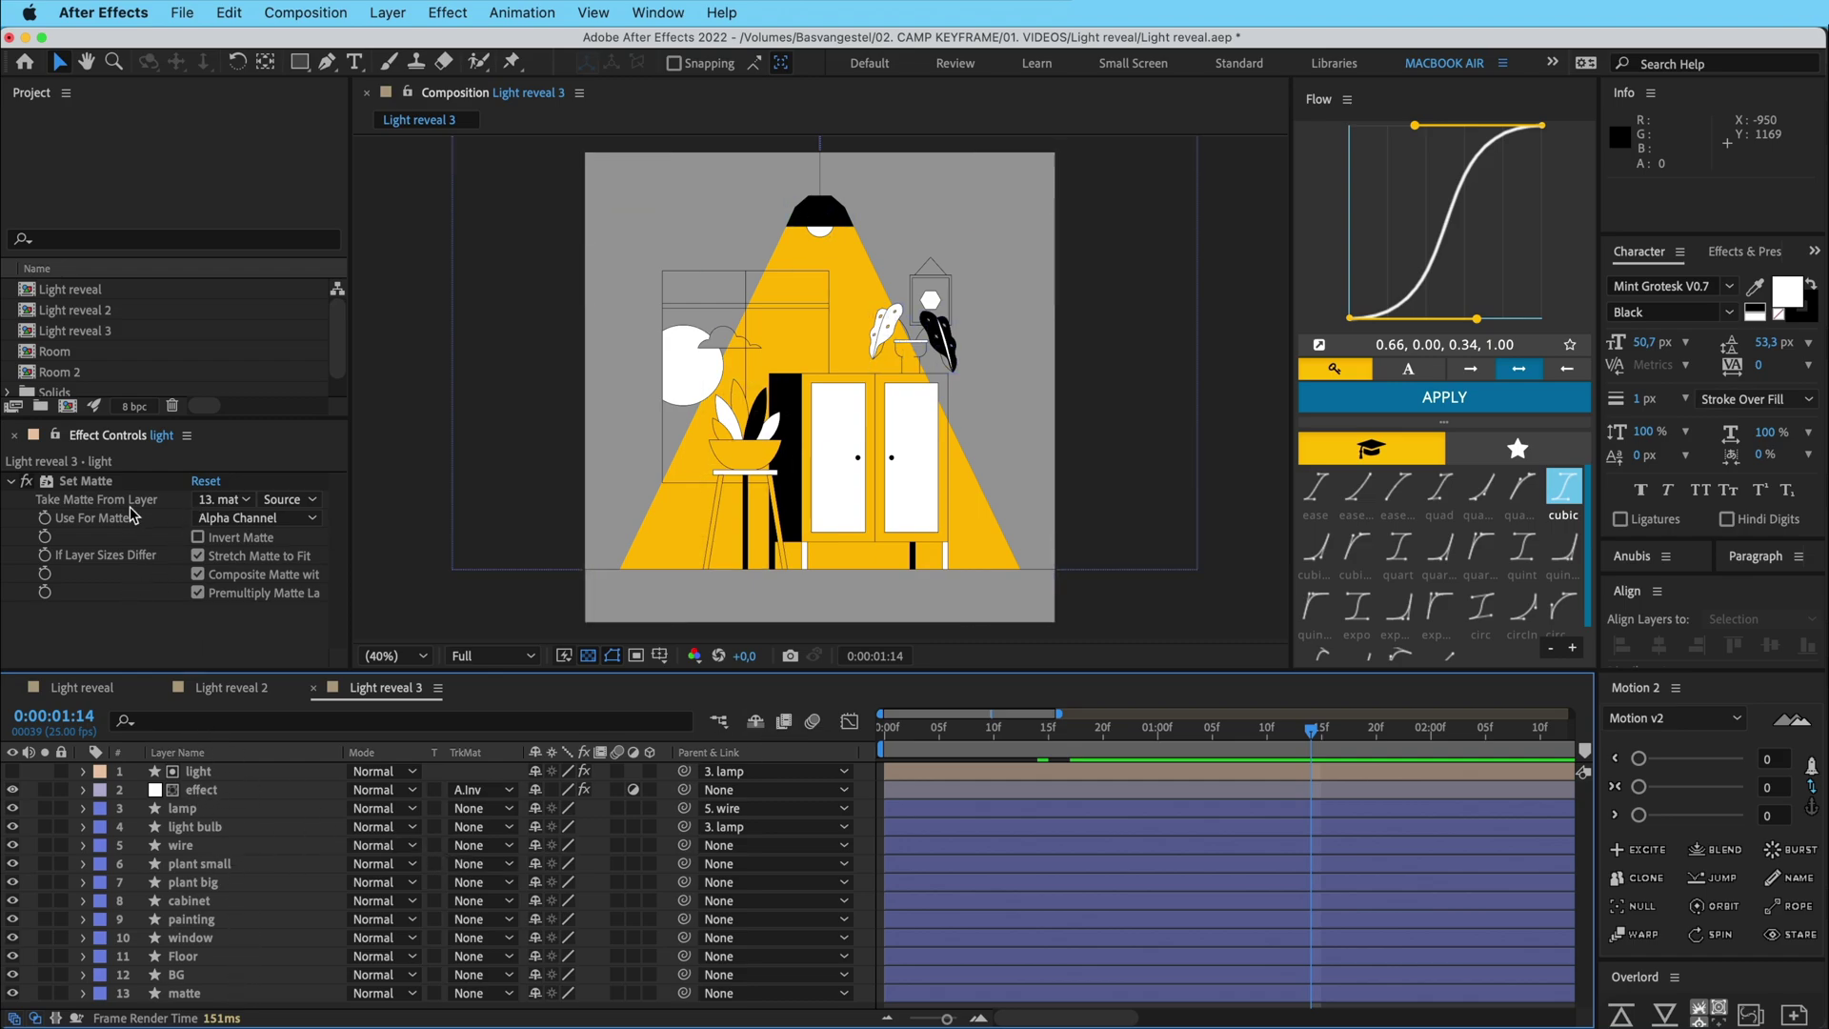
{"action": "left_click", "coordinate": [213, 772]}
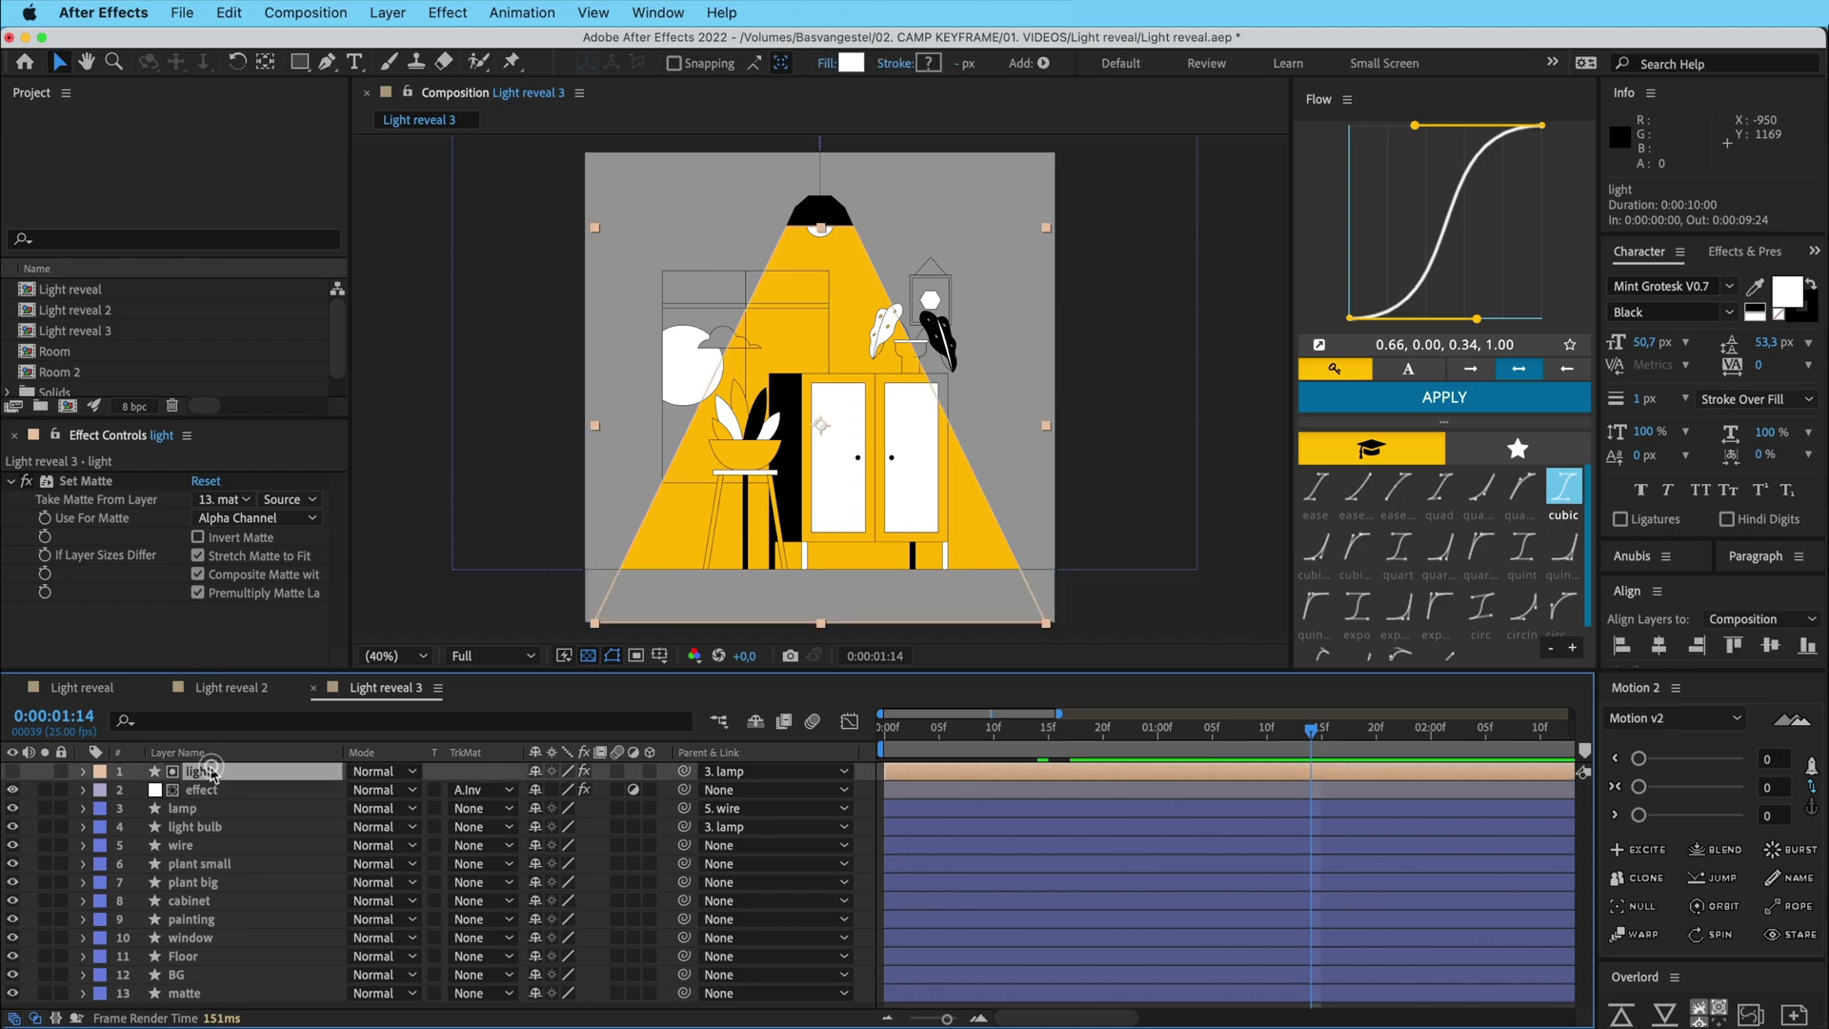
{"action": "left_click", "coordinate": [195, 993]}
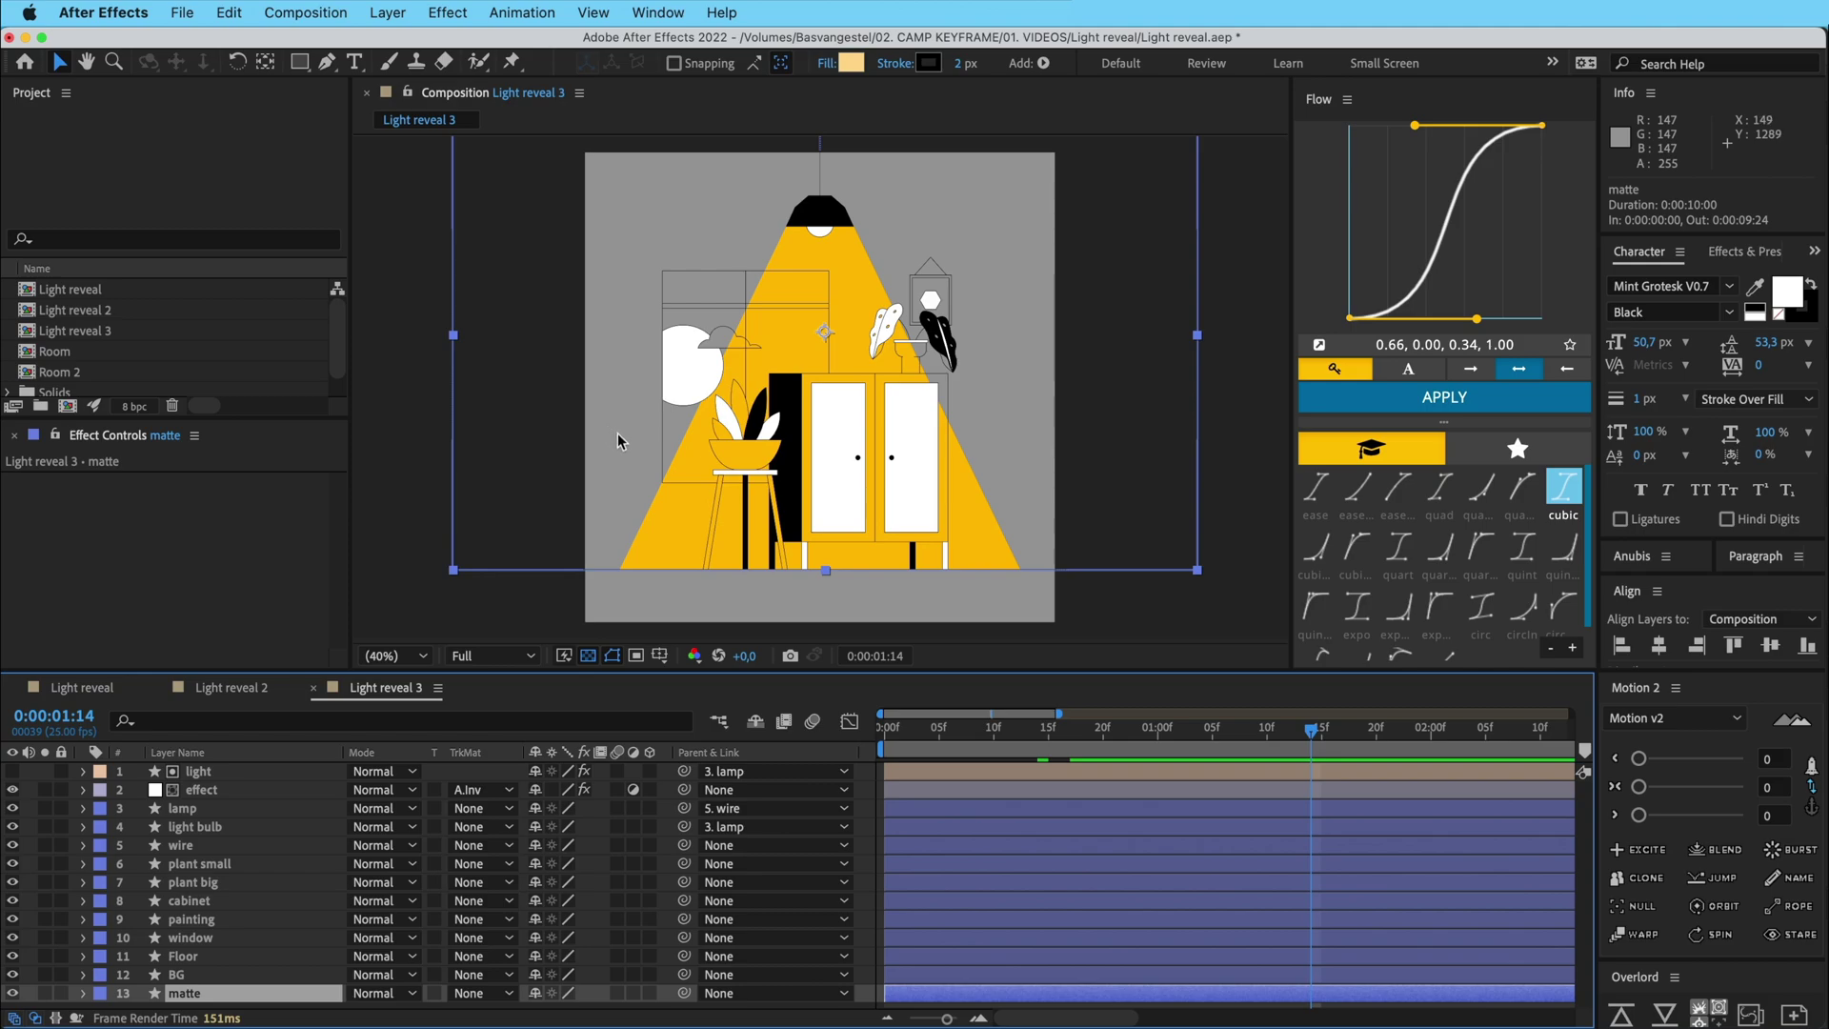
{"action": "left_click_drag", "start_coordinate": [617, 440], "coordinate": [596, 321]}
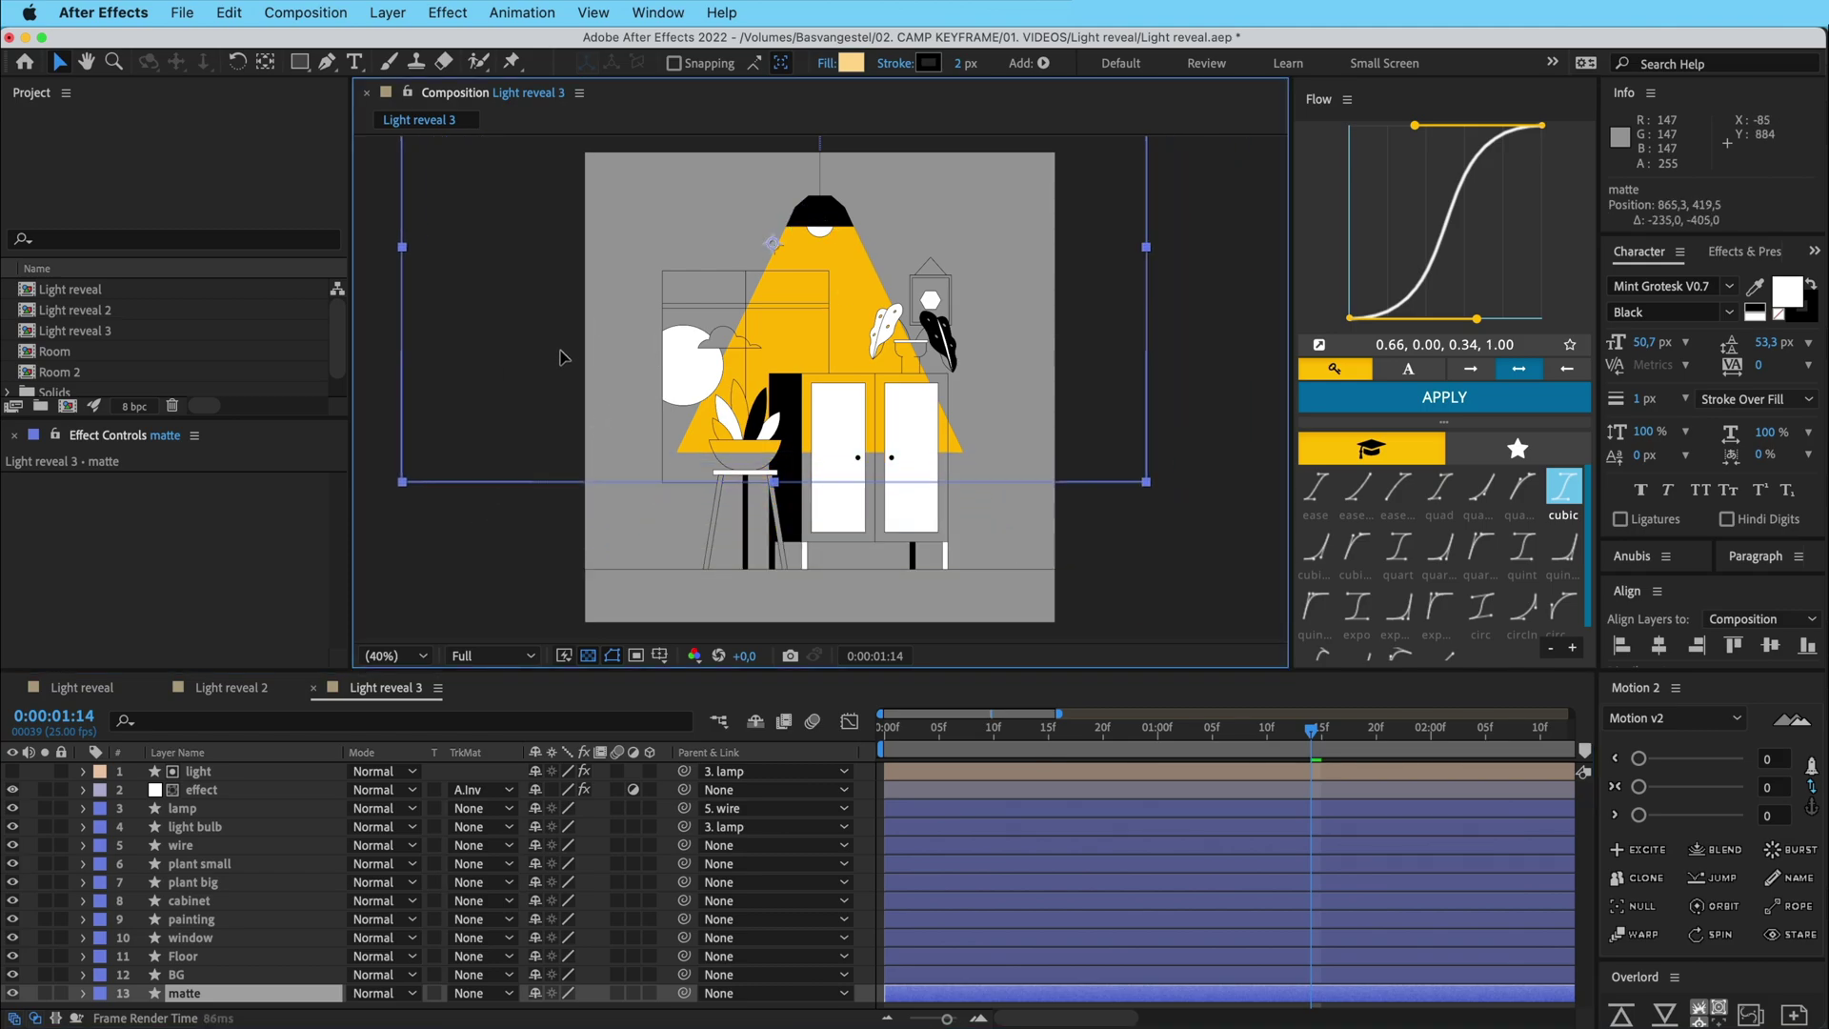
{"action": "left_click_drag", "start_coordinate": [562, 358], "coordinate": [615, 433]}
{"action": "left_click", "coordinate": [298, 791]}
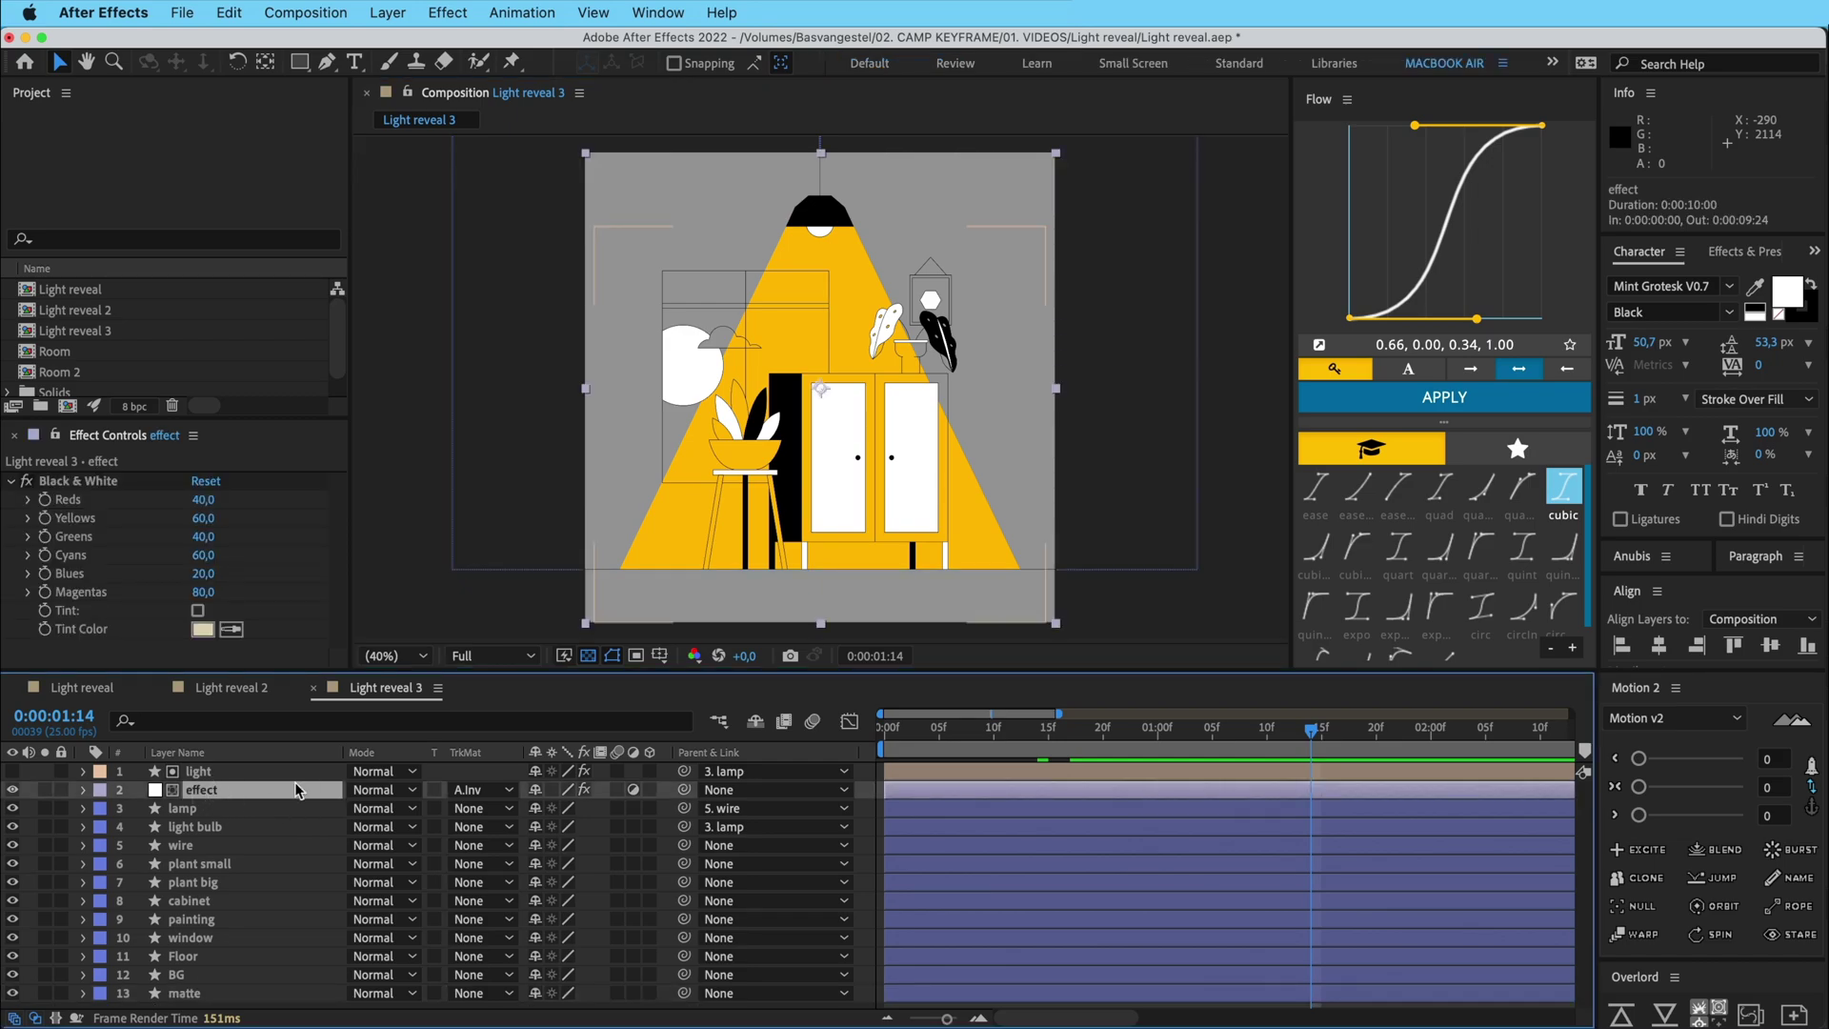
{"action": "left_click", "coordinate": [216, 773]}
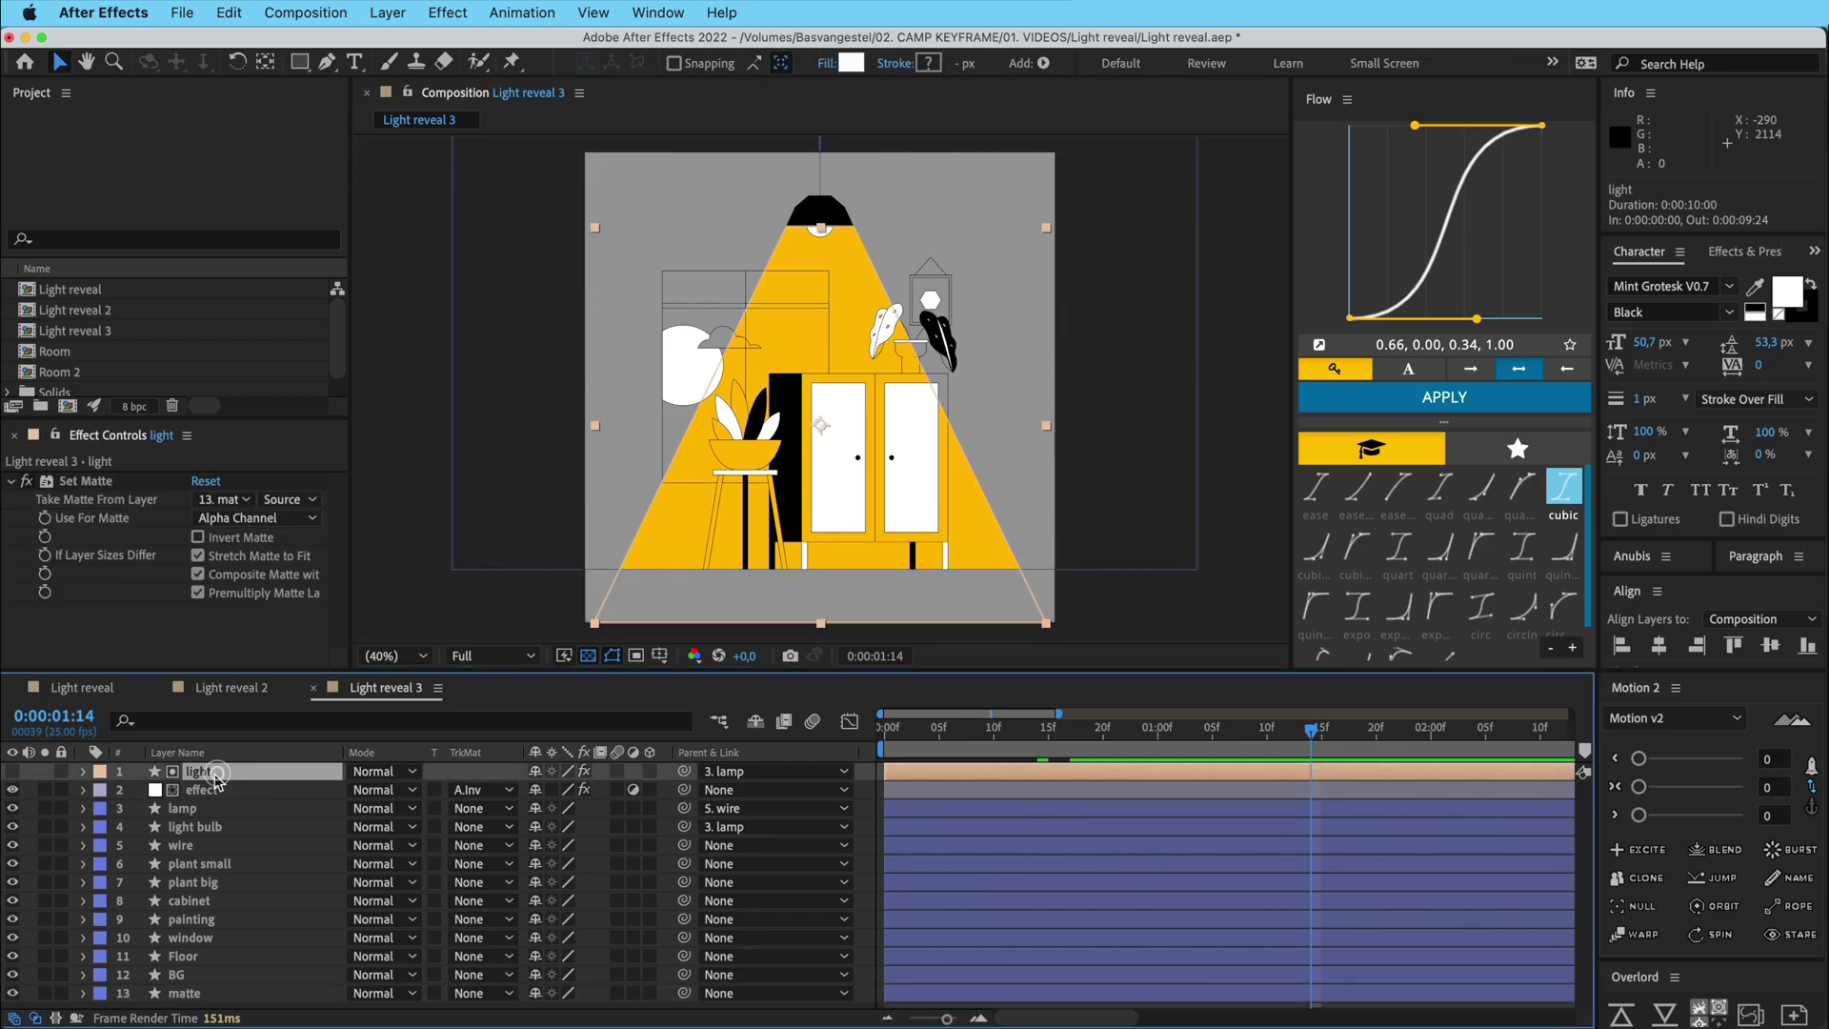
{"action": "left_click", "coordinate": [877, 810]}
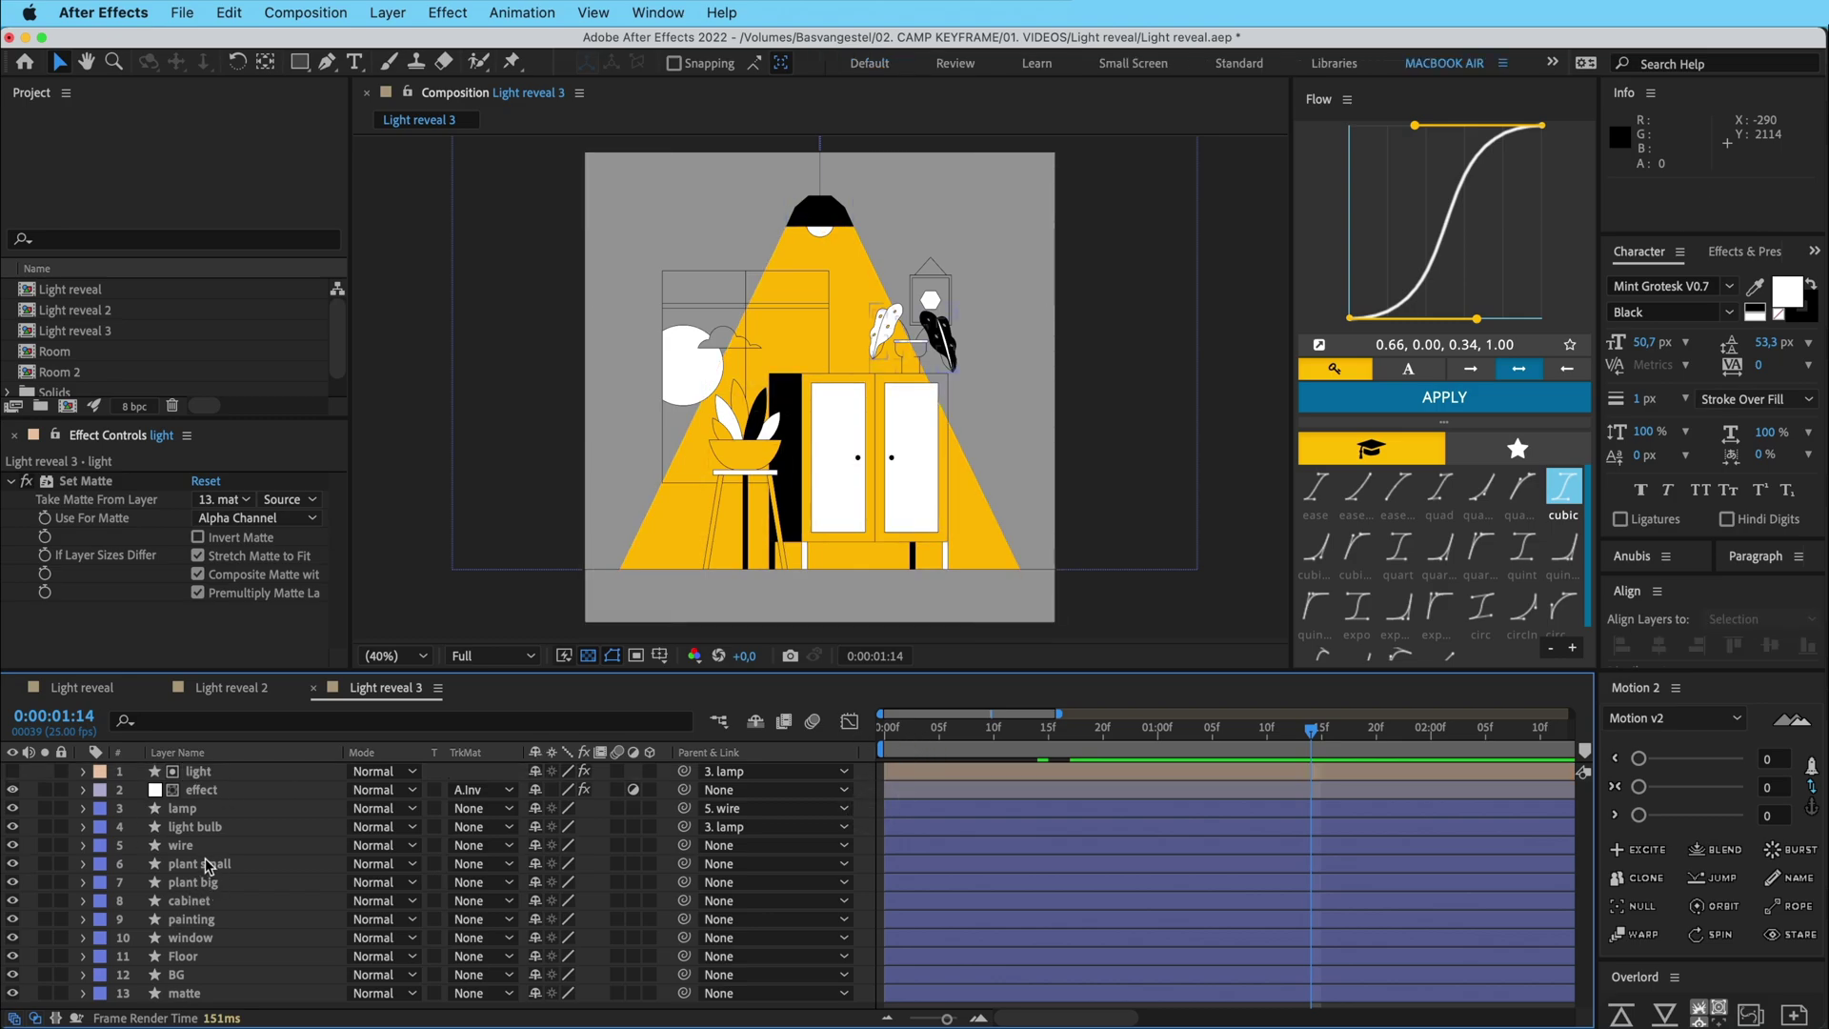
{"action": "left_click", "coordinate": [181, 845]}
{"action": "key", "text": "w"}
{"action": "left_click_drag", "start_coordinate": [816, 204], "coordinate": [988, 568]}
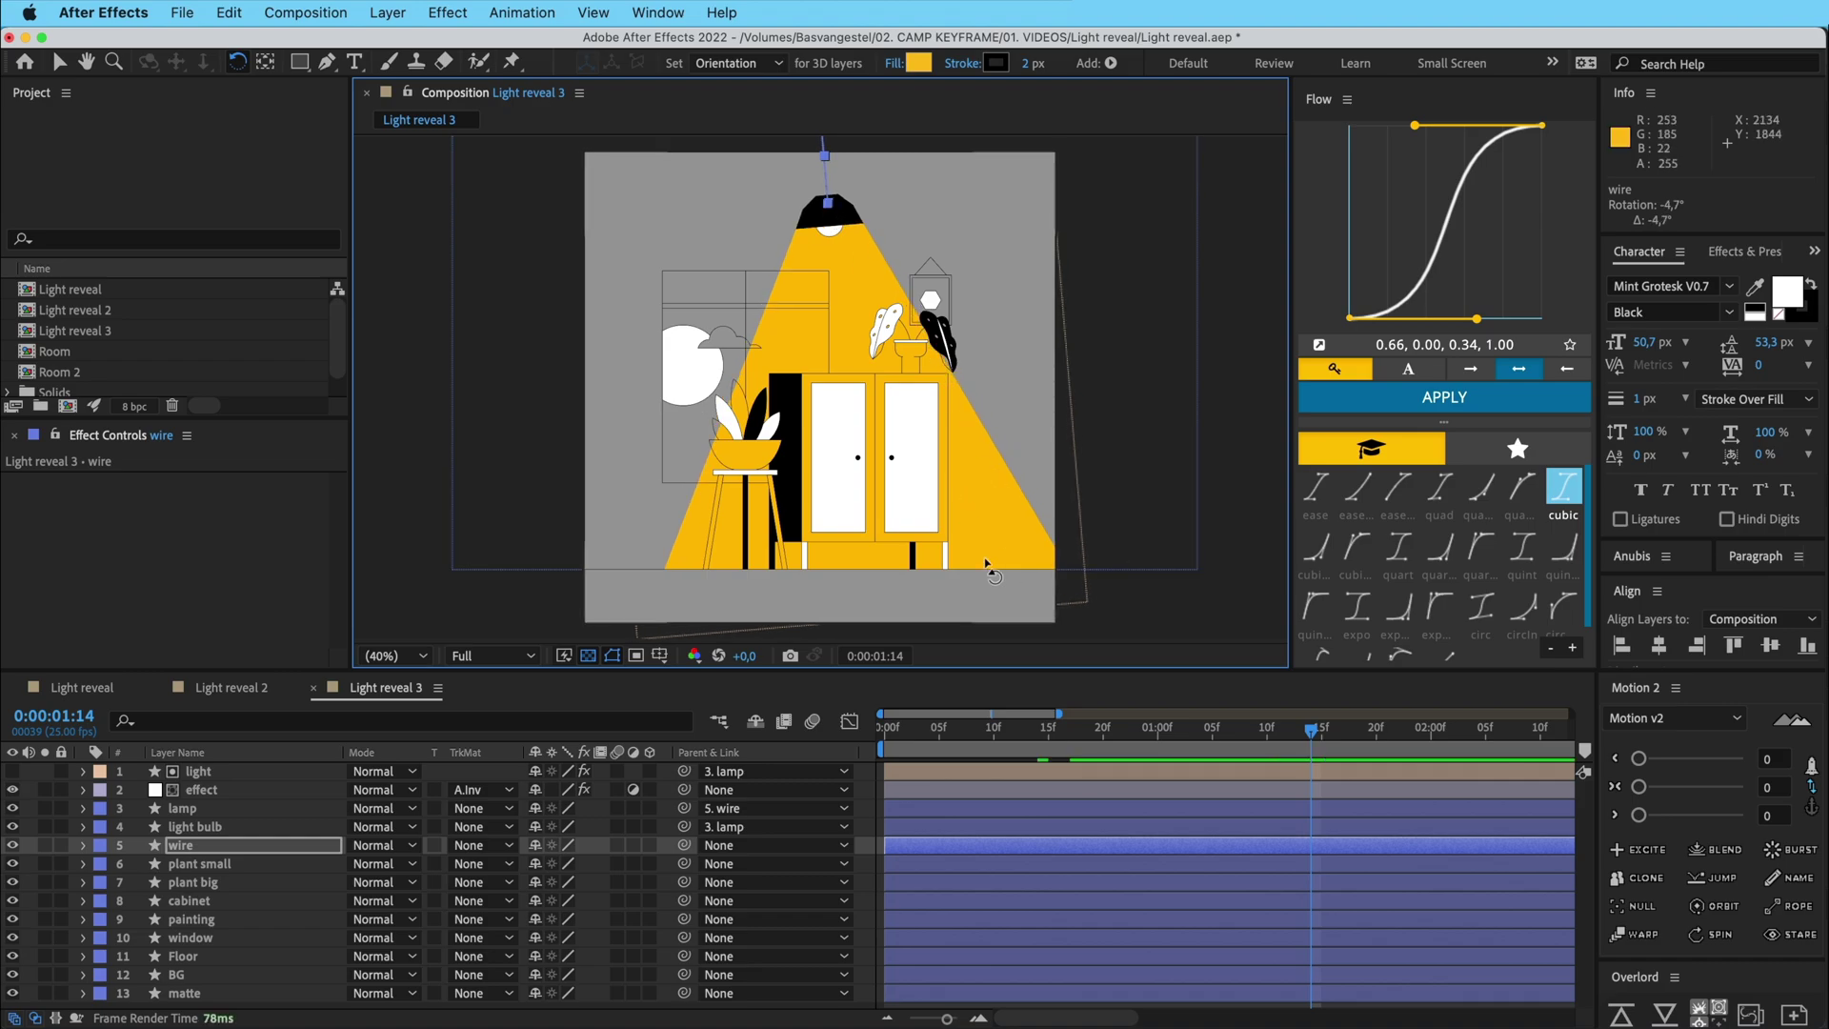
{"action": "left_click_drag", "start_coordinate": [834, 204], "coordinate": [876, 242]}
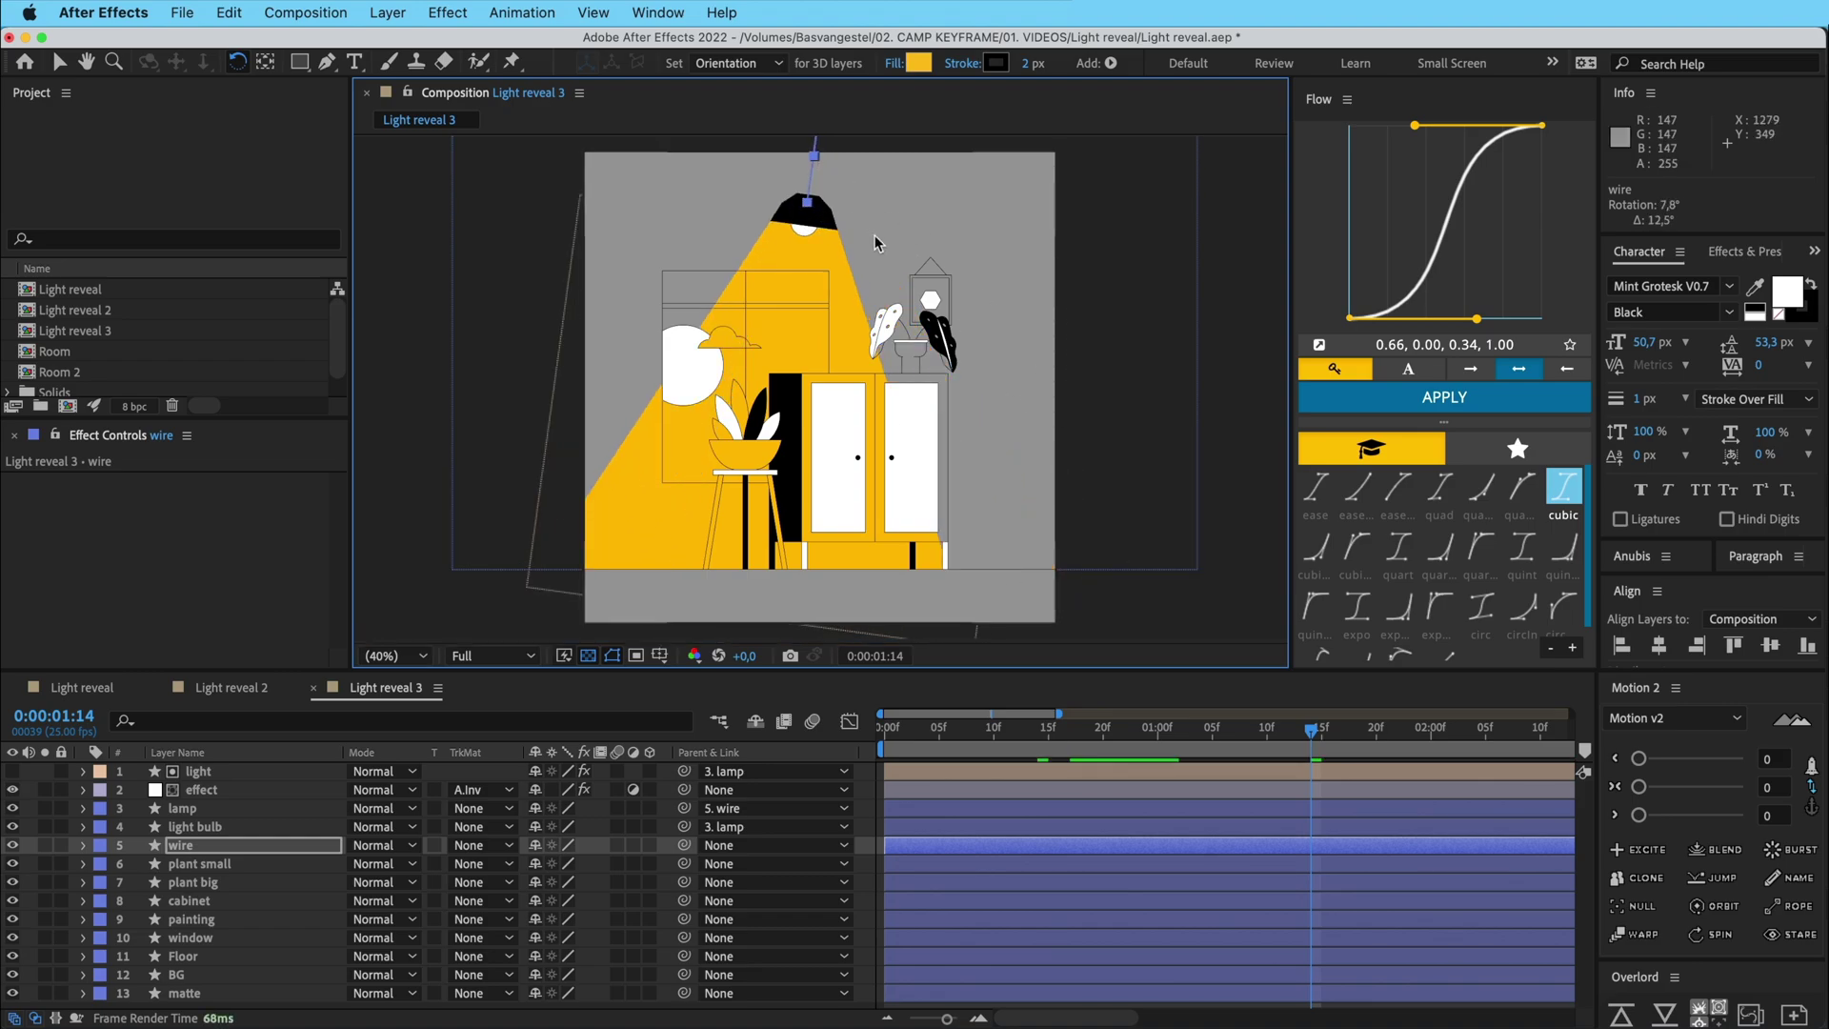
{"action": "key", "text": "super+z"}
{"action": "key", "text": "super+z"}
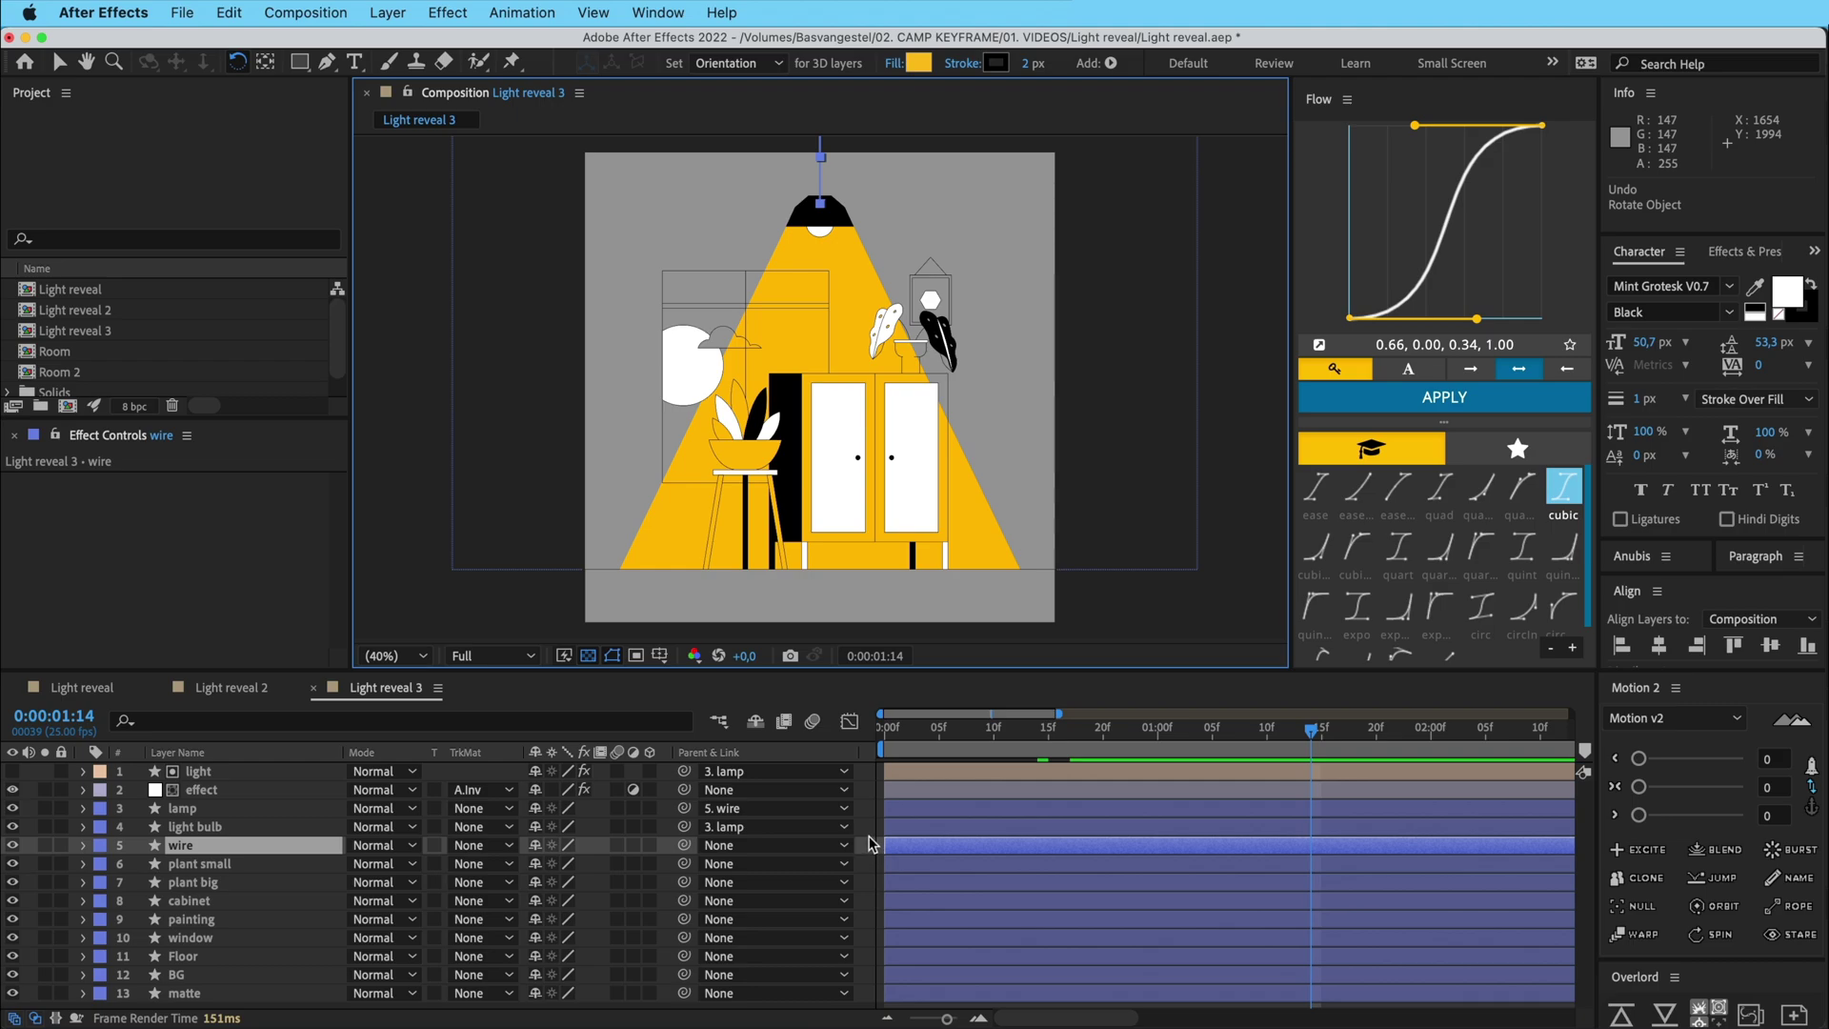
{"action": "left_click", "coordinate": [869, 845]}
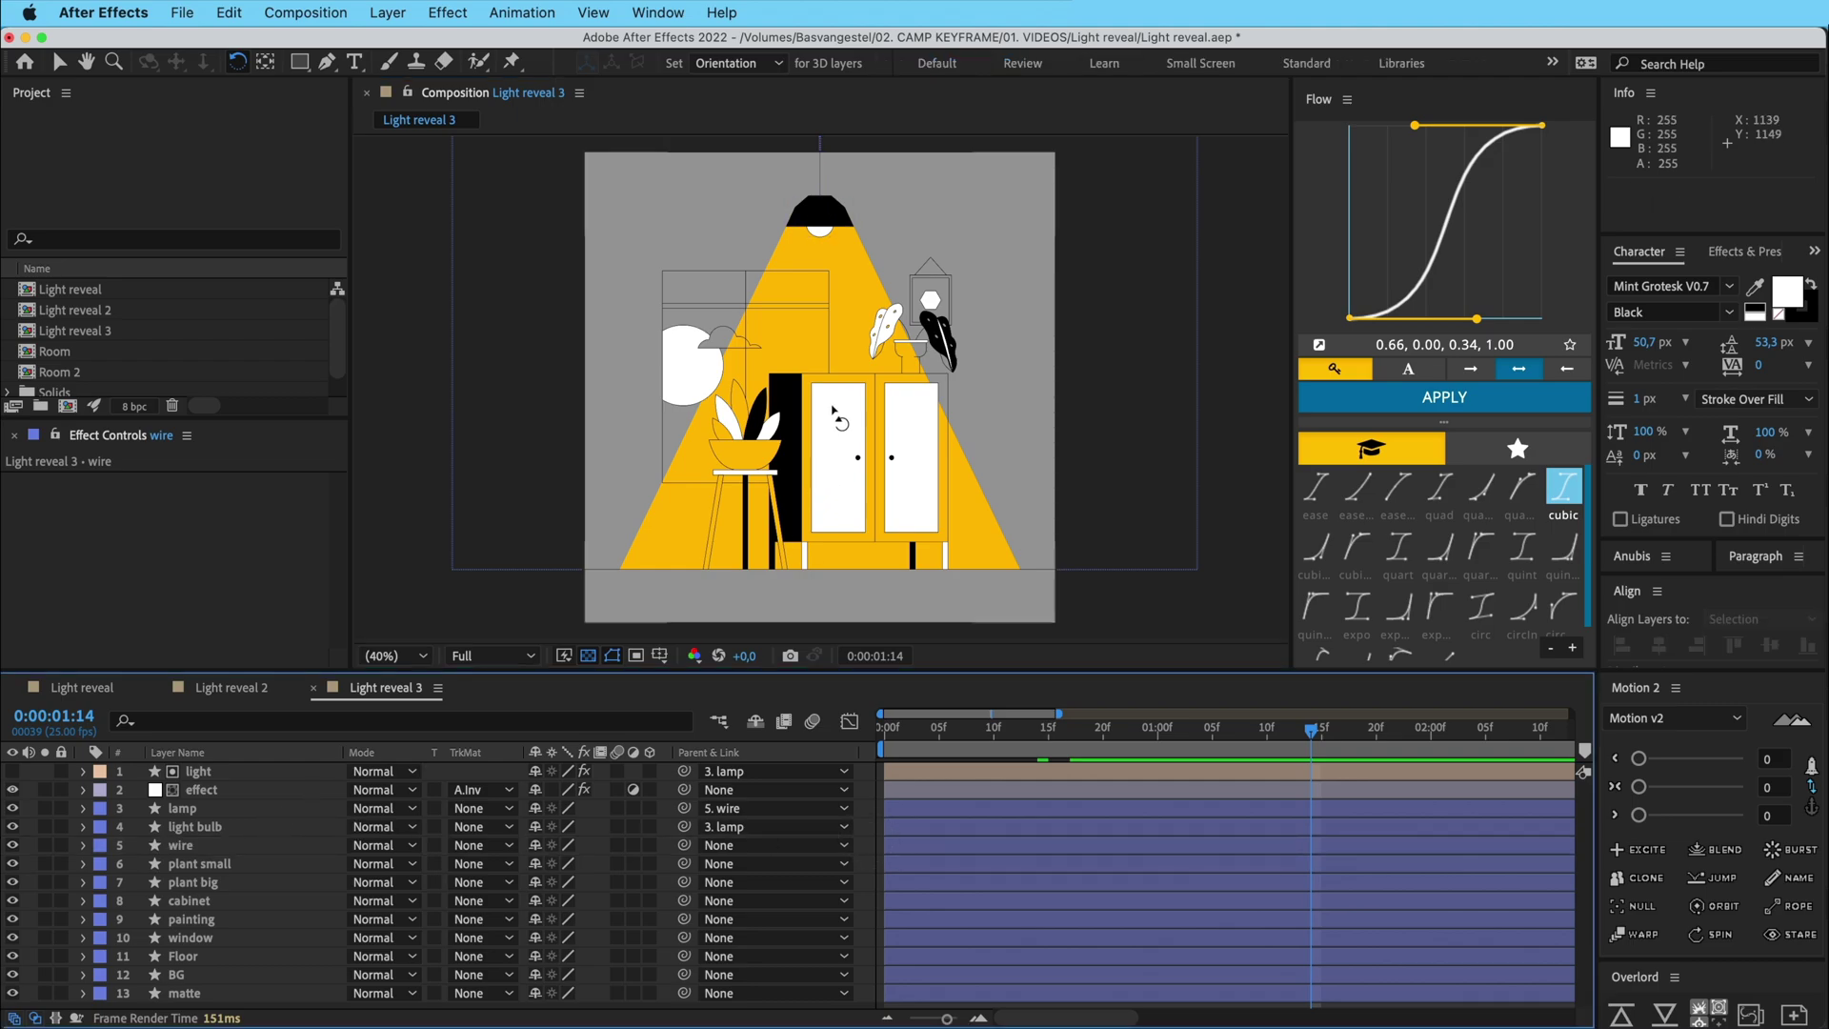
{"action": "key", "text": "v"}
- Go to frame 19 on the light layer and delete its existing Opacity keyframes
{"action": "left_click", "coordinate": [198, 771]}
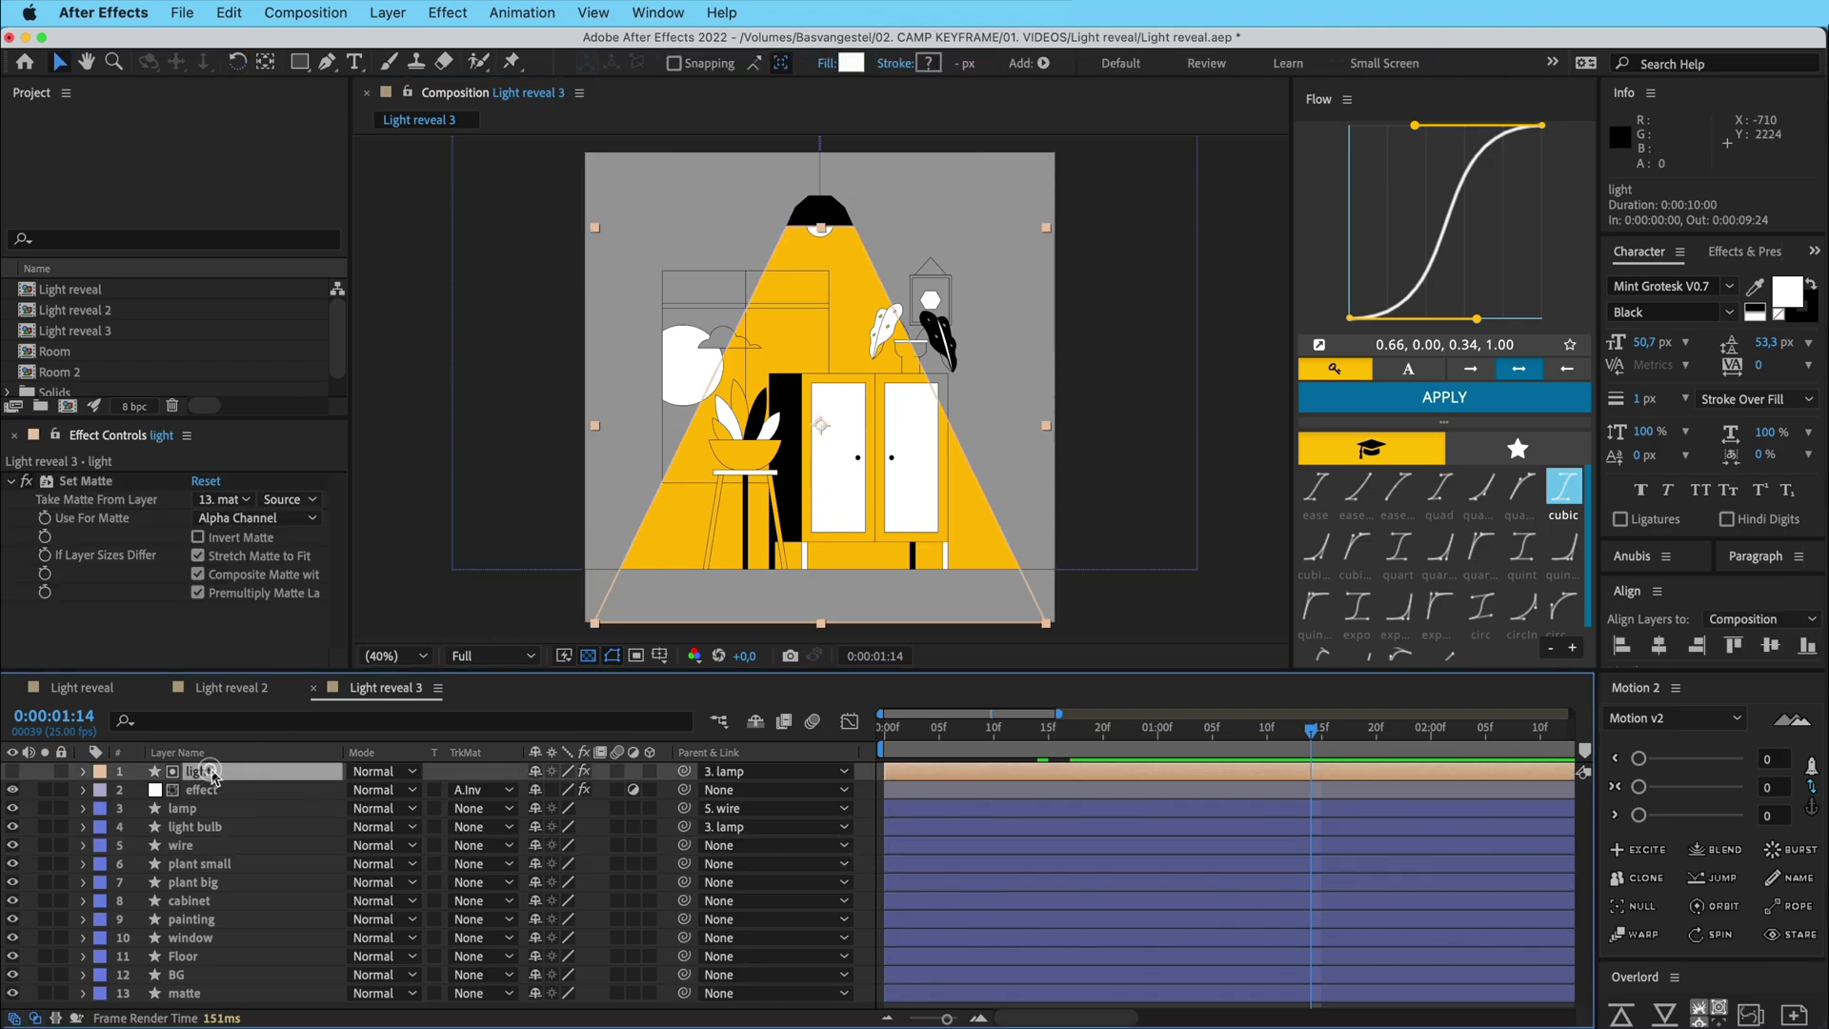
{"action": "left_click_drag", "start_coordinate": [1126, 729], "coordinate": [1011, 801]}
{"action": "key", "text": "t"}
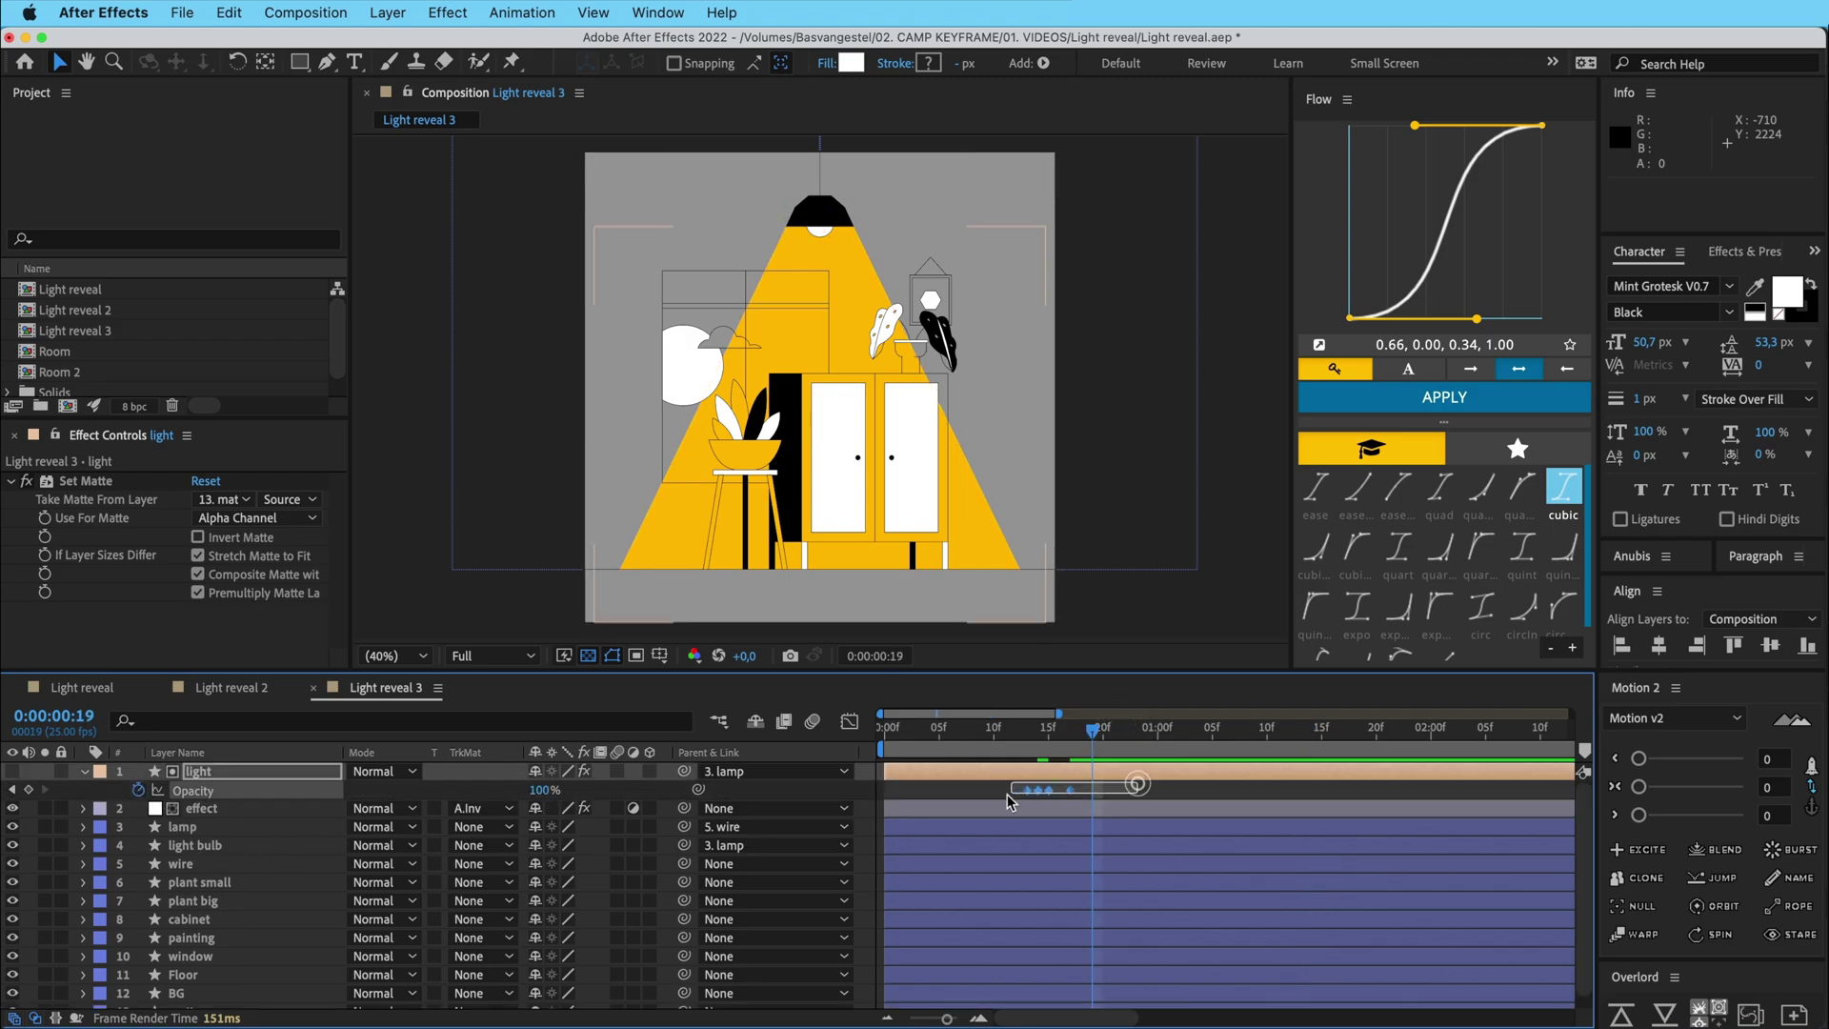
{"action": "key", "text": "Delete"}
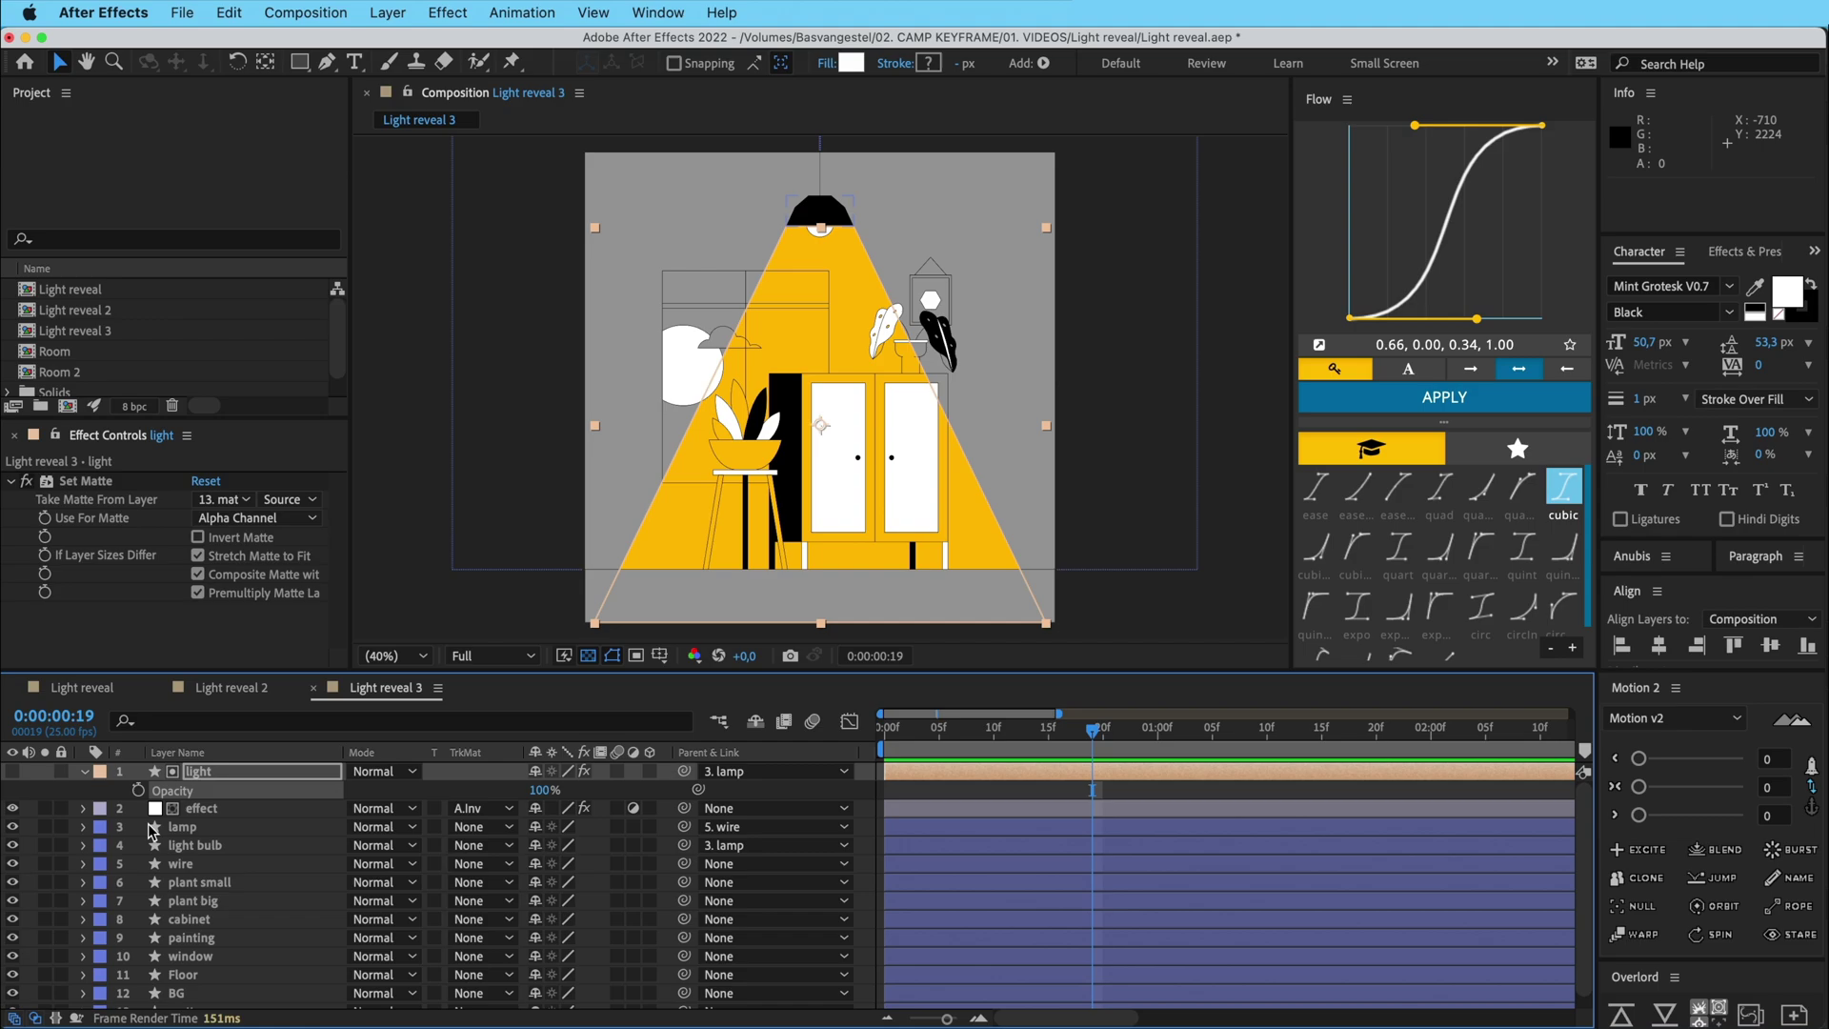
- Keyframe the light's Opacity 0, 100, 0, 100 on consecutive frames
{"action": "left_click", "coordinate": [139, 790]}
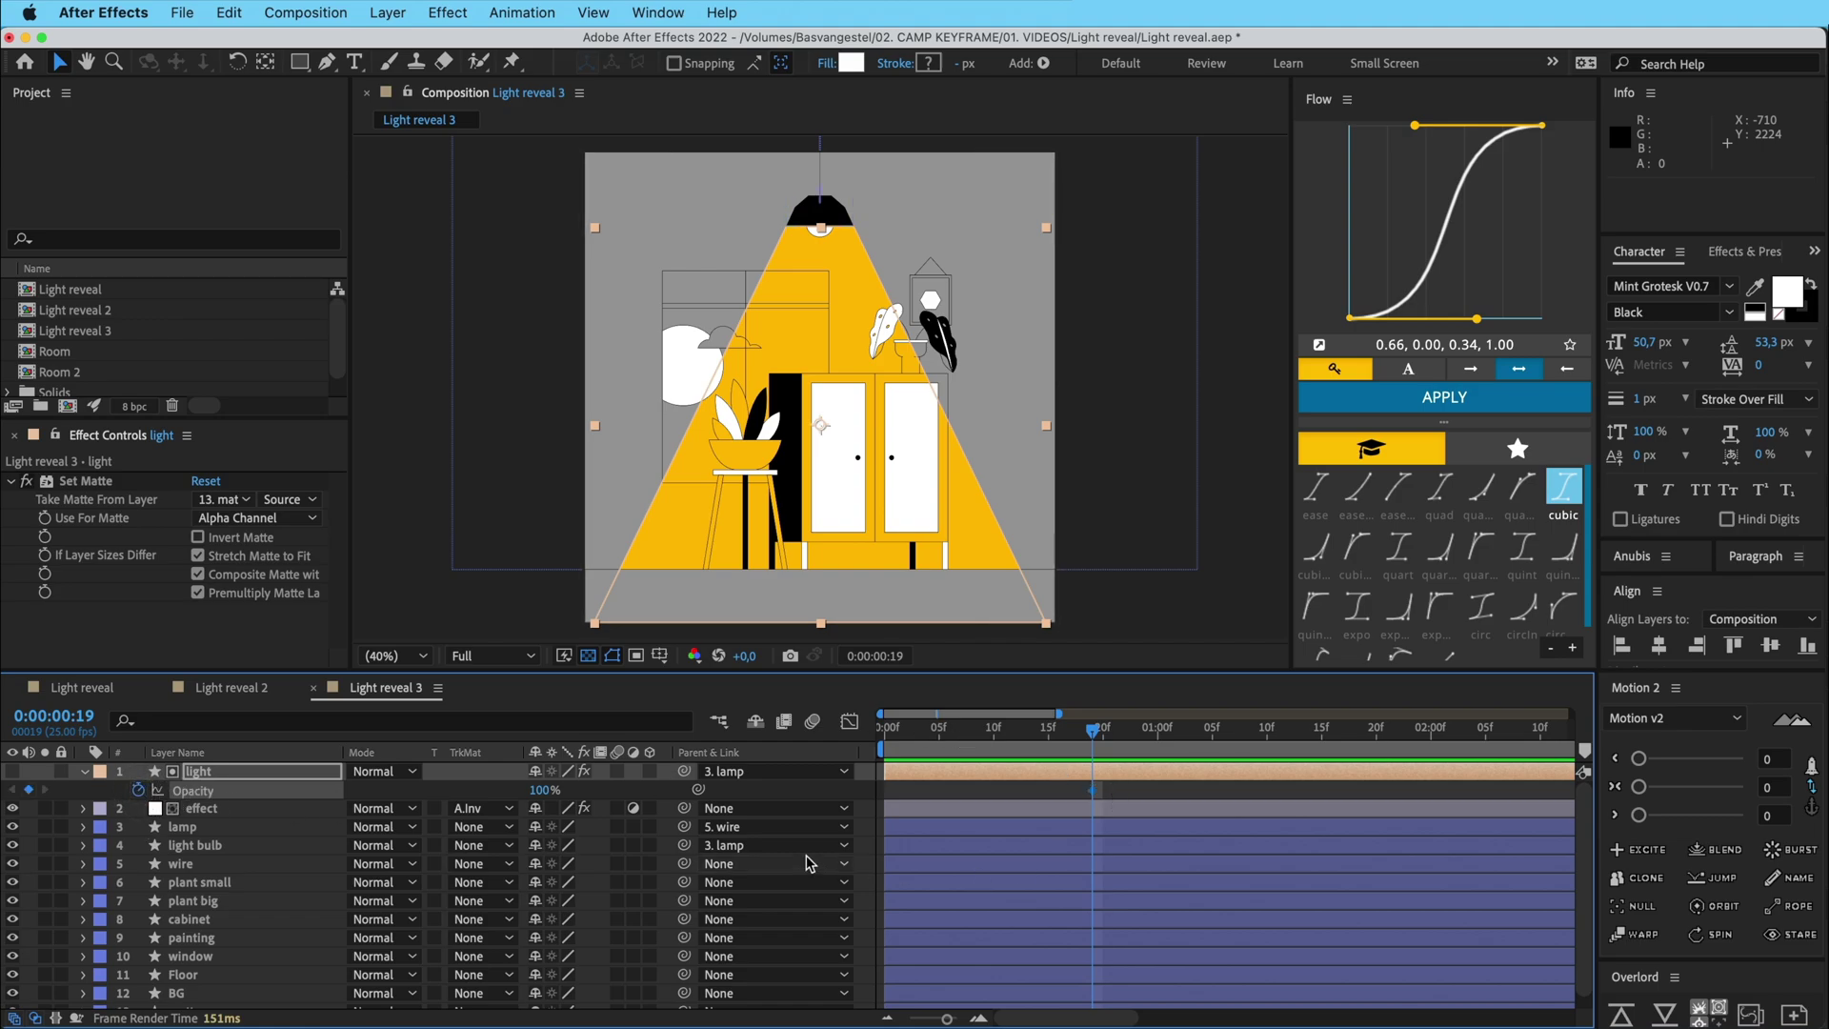
{"action": "left_click", "coordinate": [541, 790]}
{"action": "key", "text": "Return"}
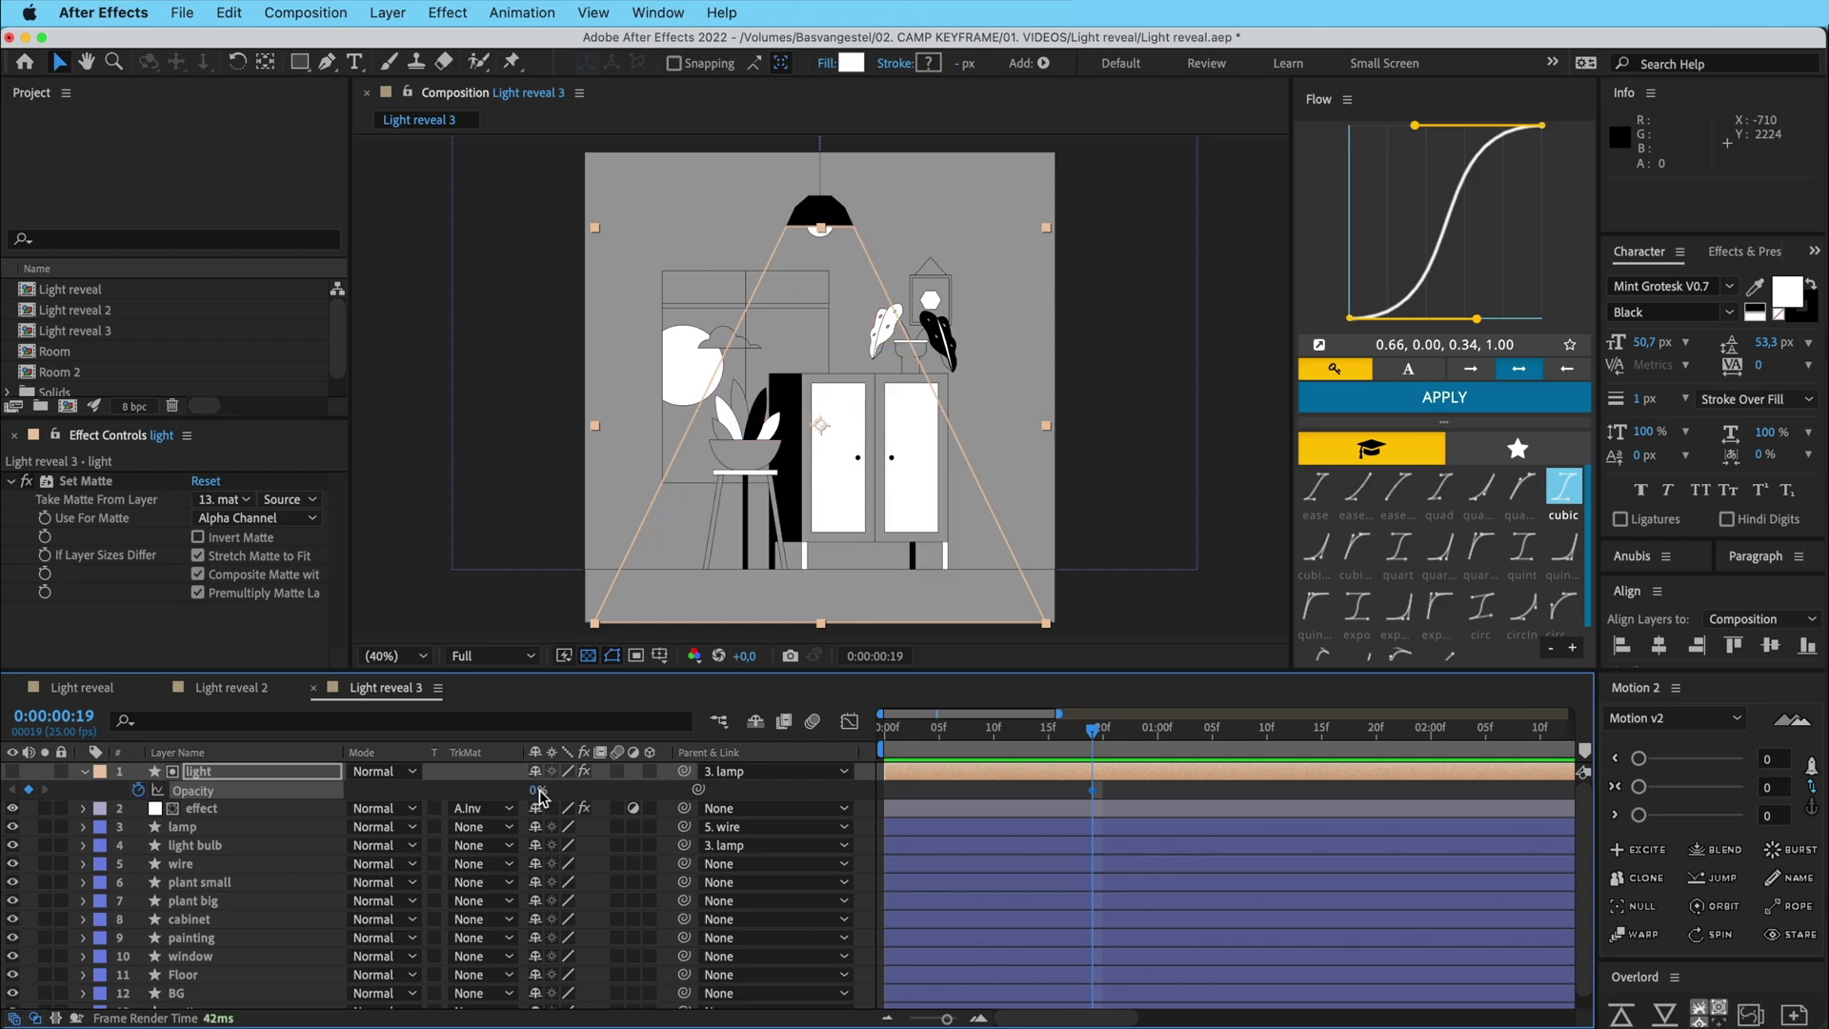
{"action": "key", "text": "Page_Down"}
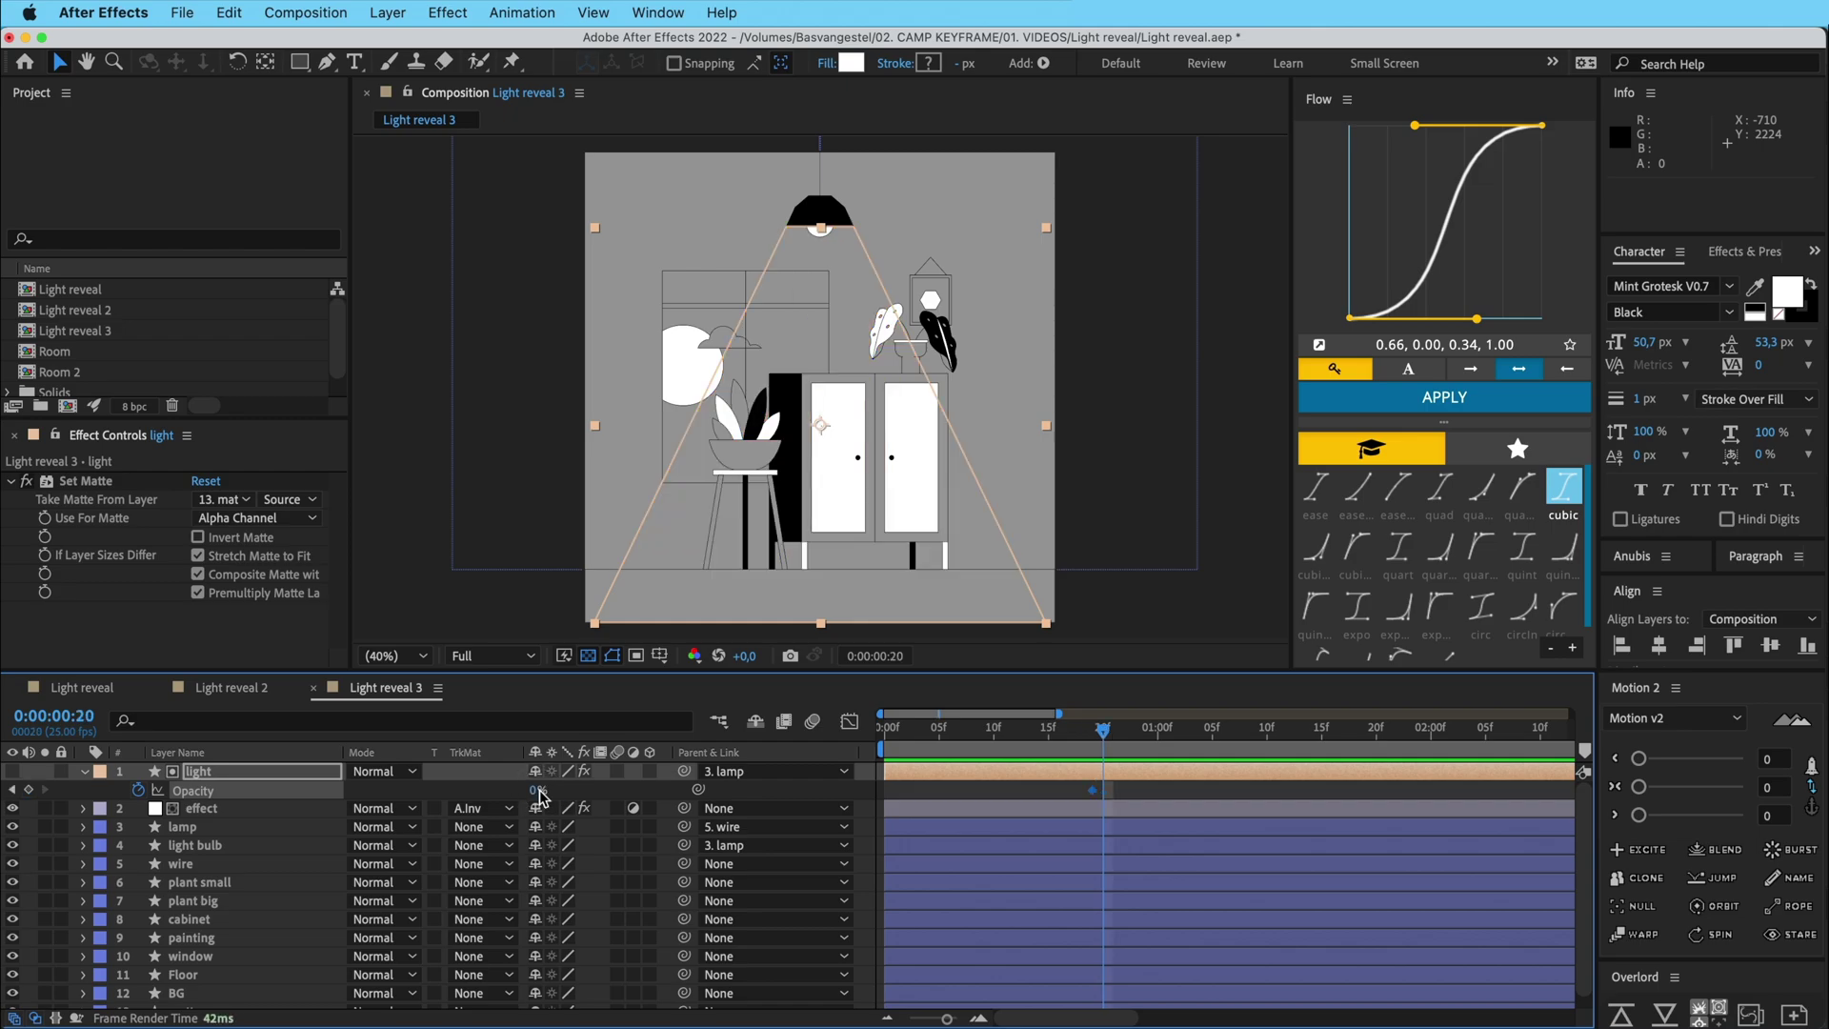
{"action": "left_click_drag", "start_coordinate": [535, 793], "coordinate": [631, 793]}
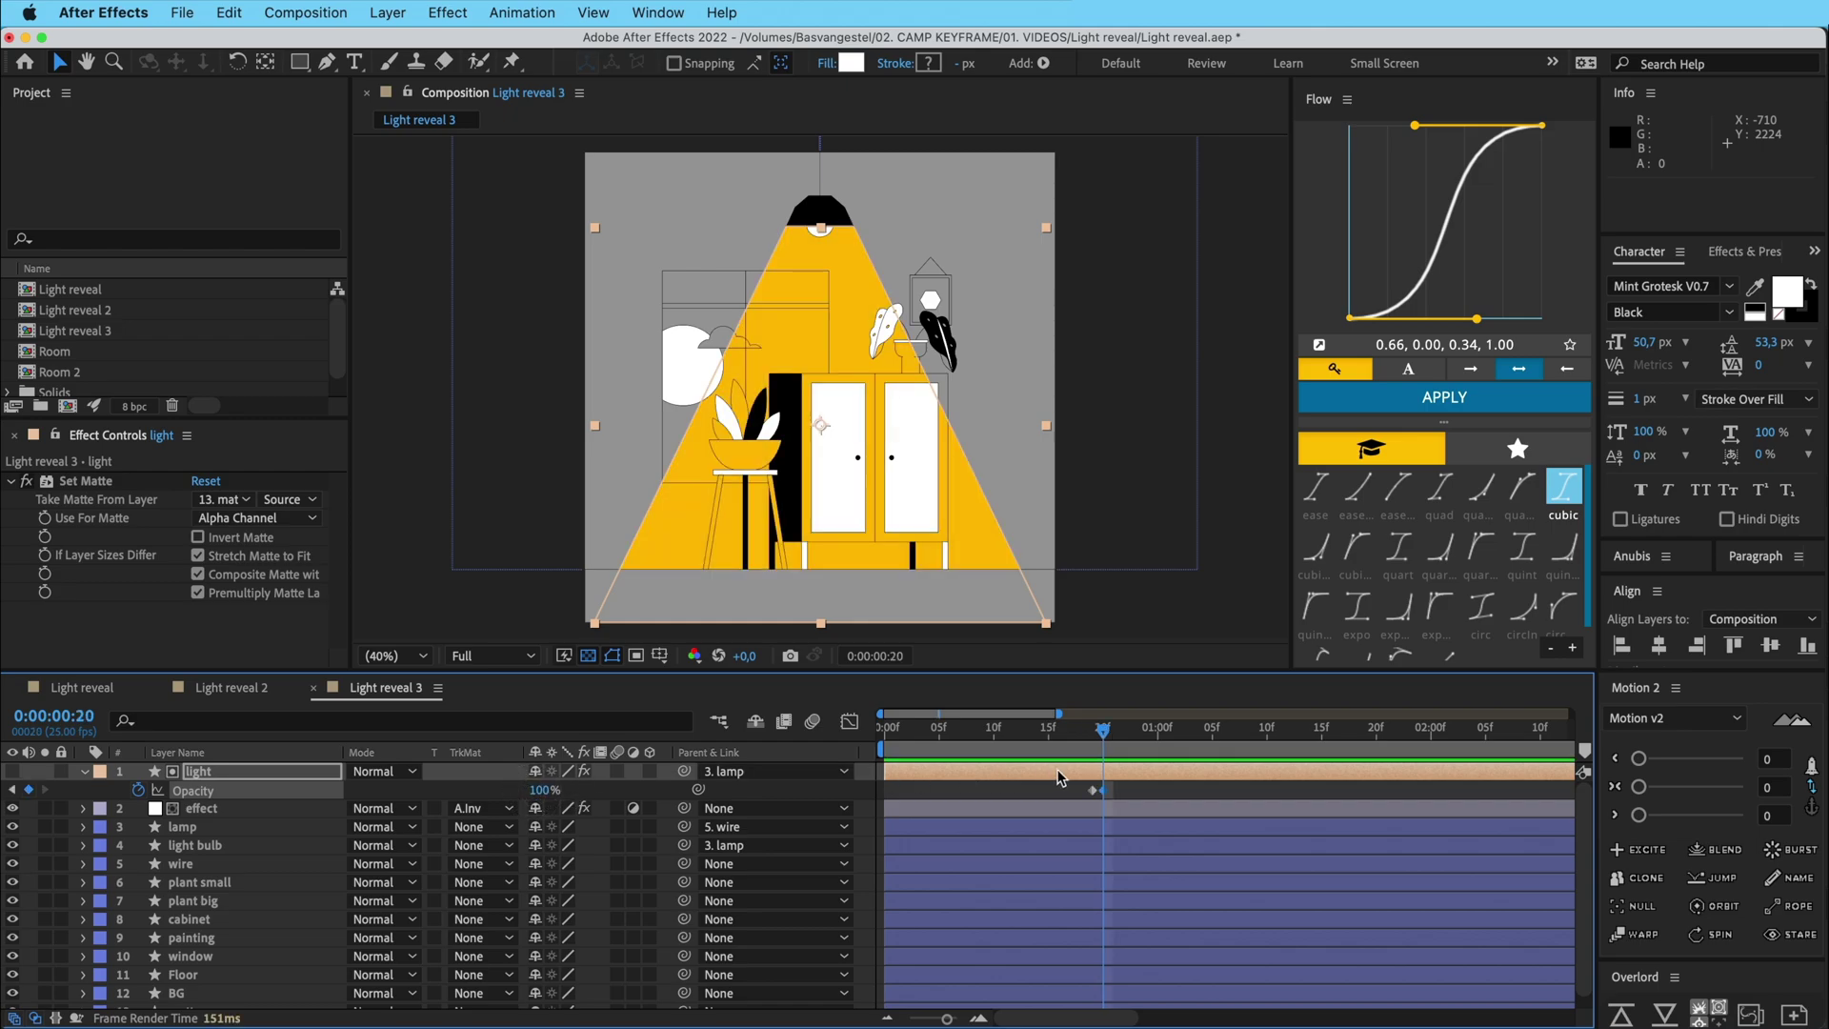
{"action": "key", "text": "Page_Down"}
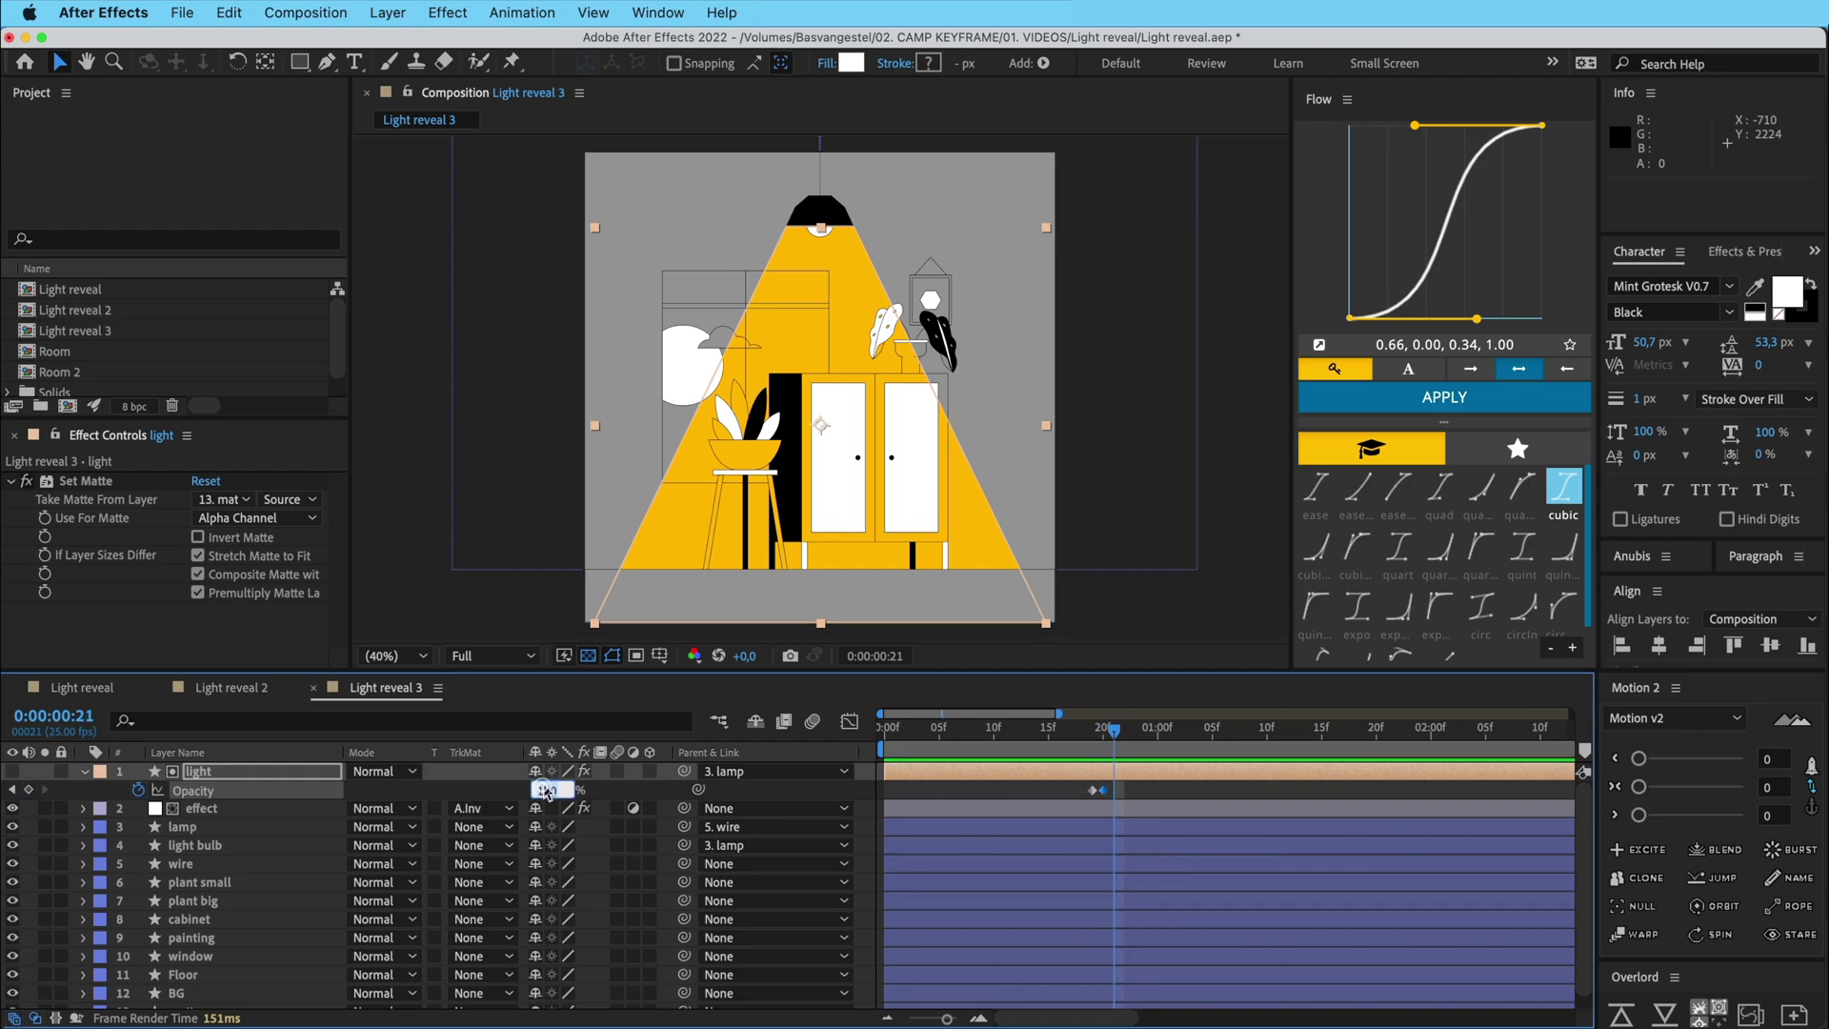
{"action": "type", "text": "0"}
{"action": "key", "text": "Return"}
{"action": "key", "text": "Page_Down"}
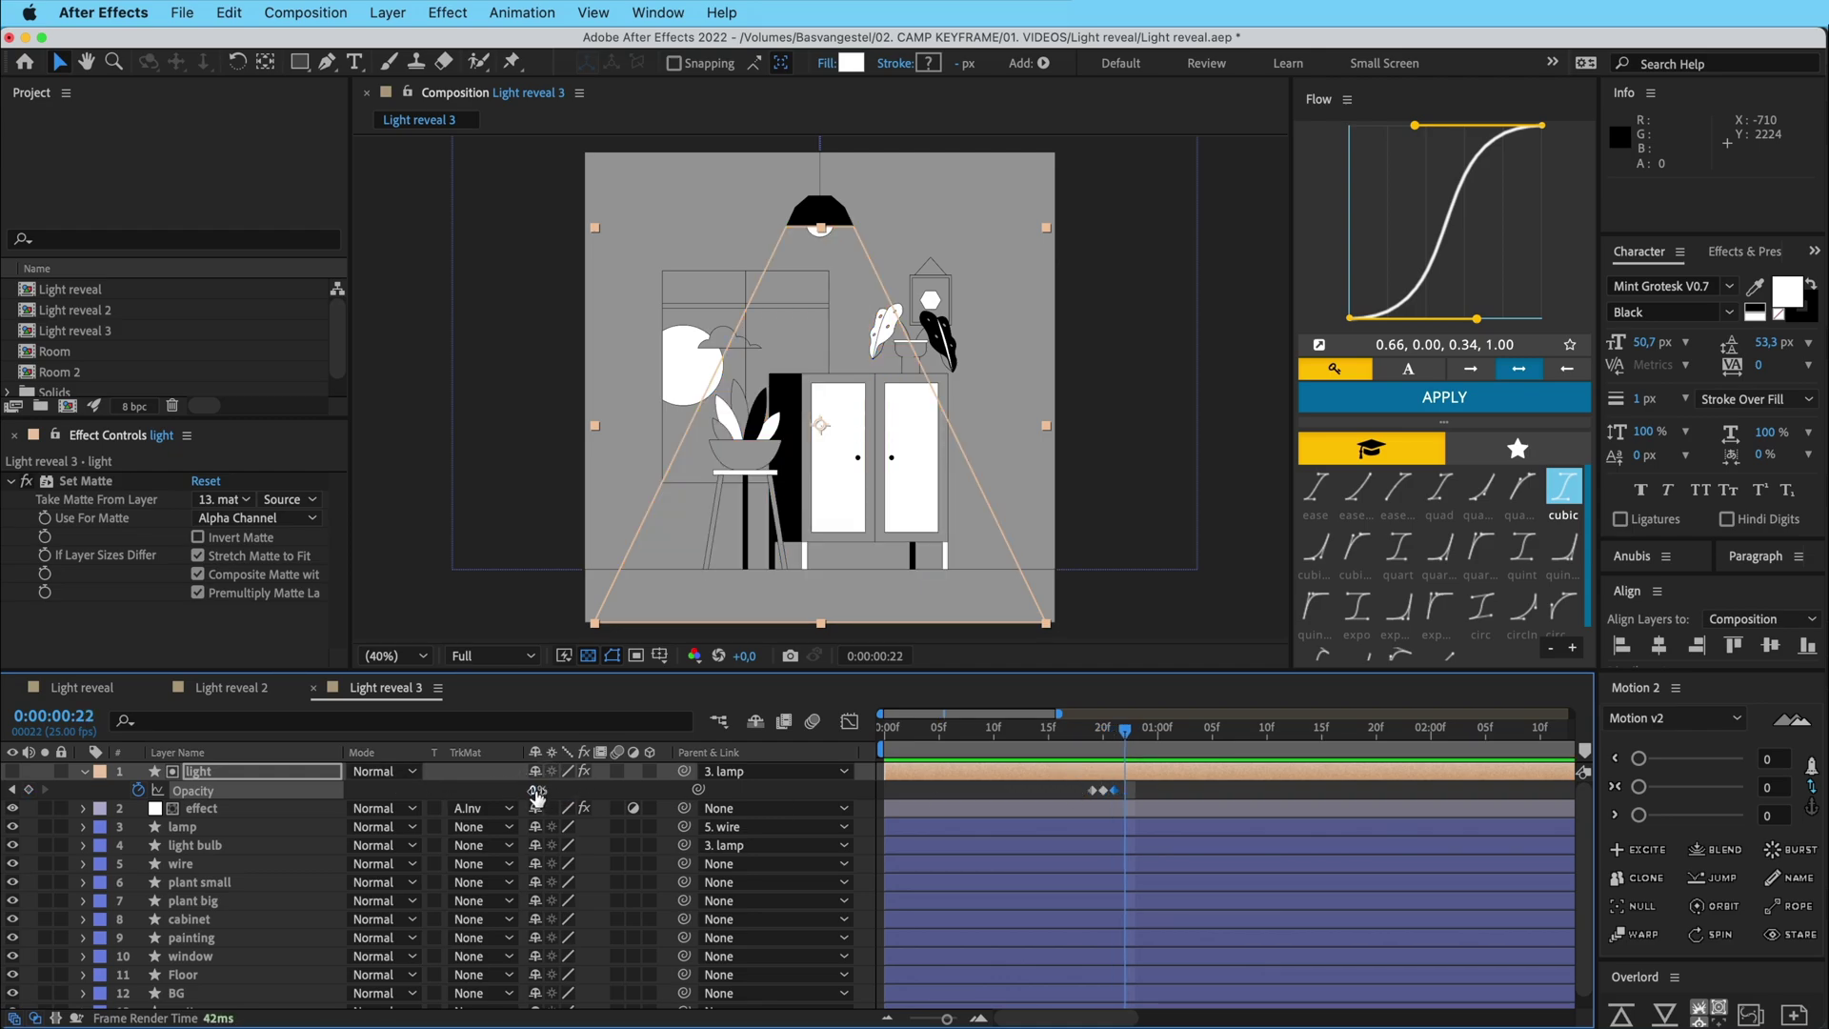
{"action": "left_click_drag", "start_coordinate": [536, 796], "coordinate": [648, 793]}
{"action": "left_click_drag", "start_coordinate": [1129, 791], "coordinate": [1139, 792]}
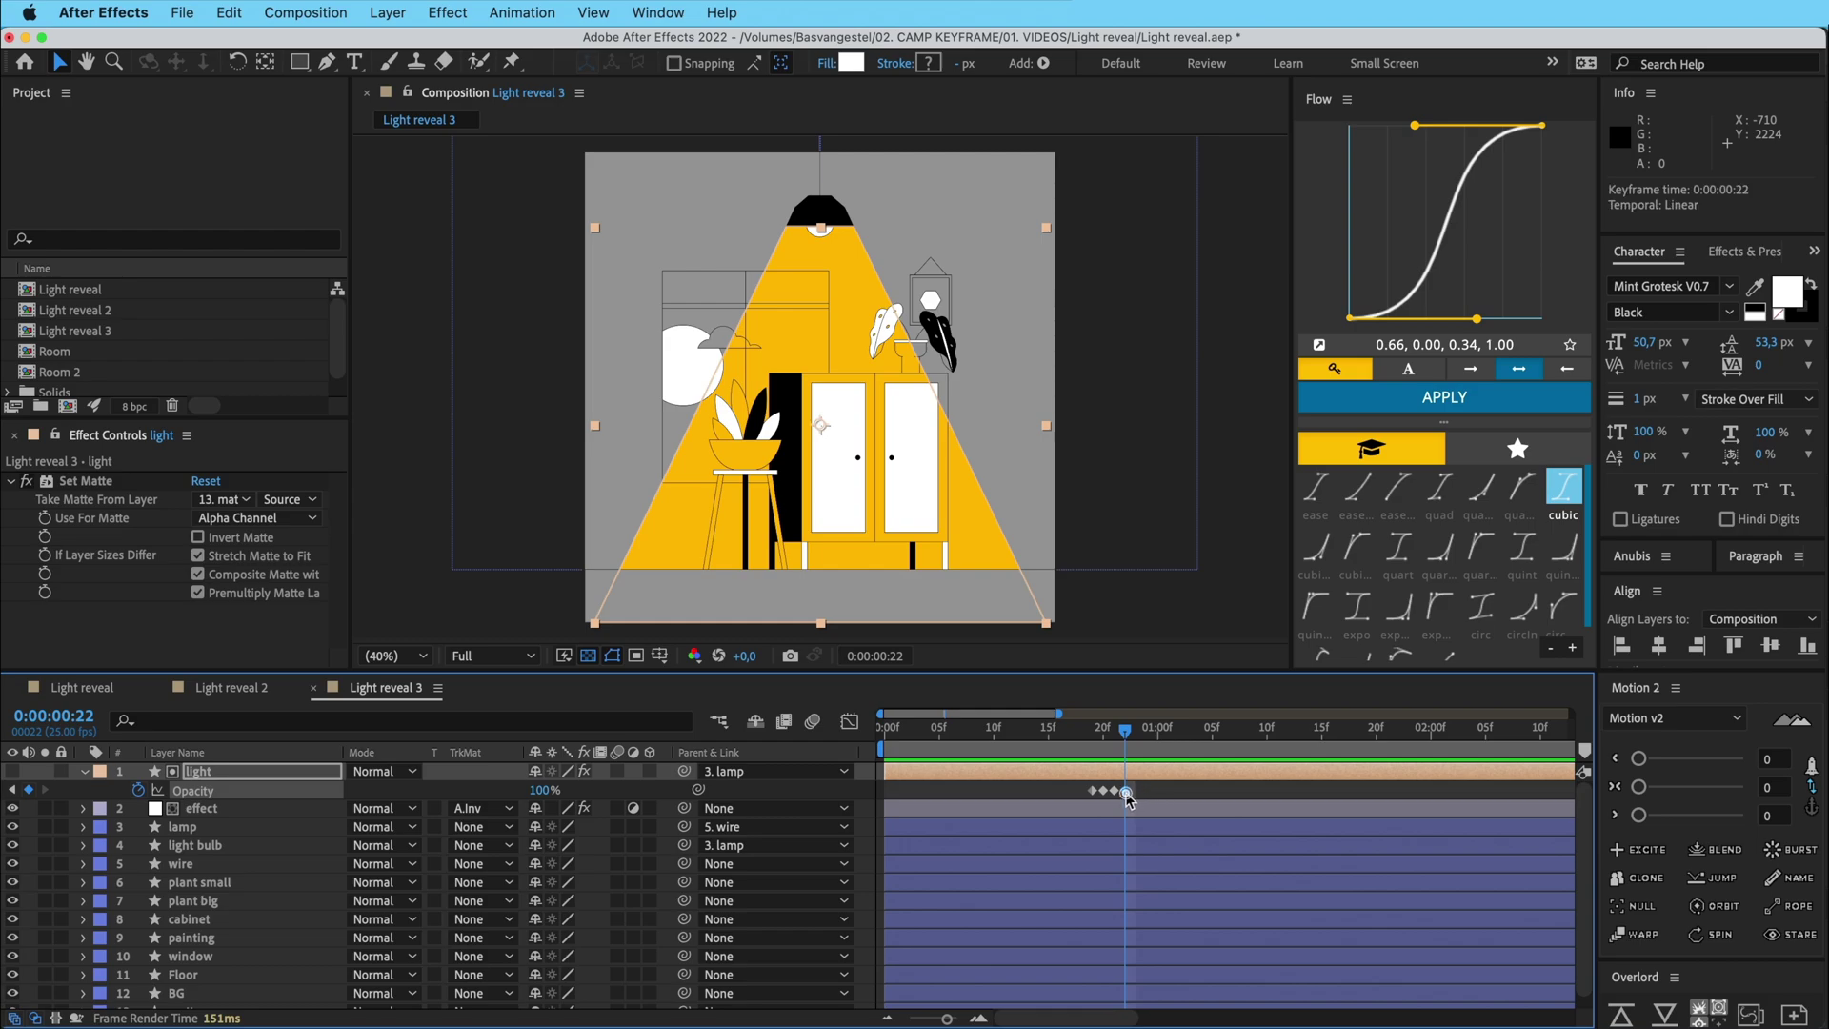
{"action": "key", "text": "equal"}
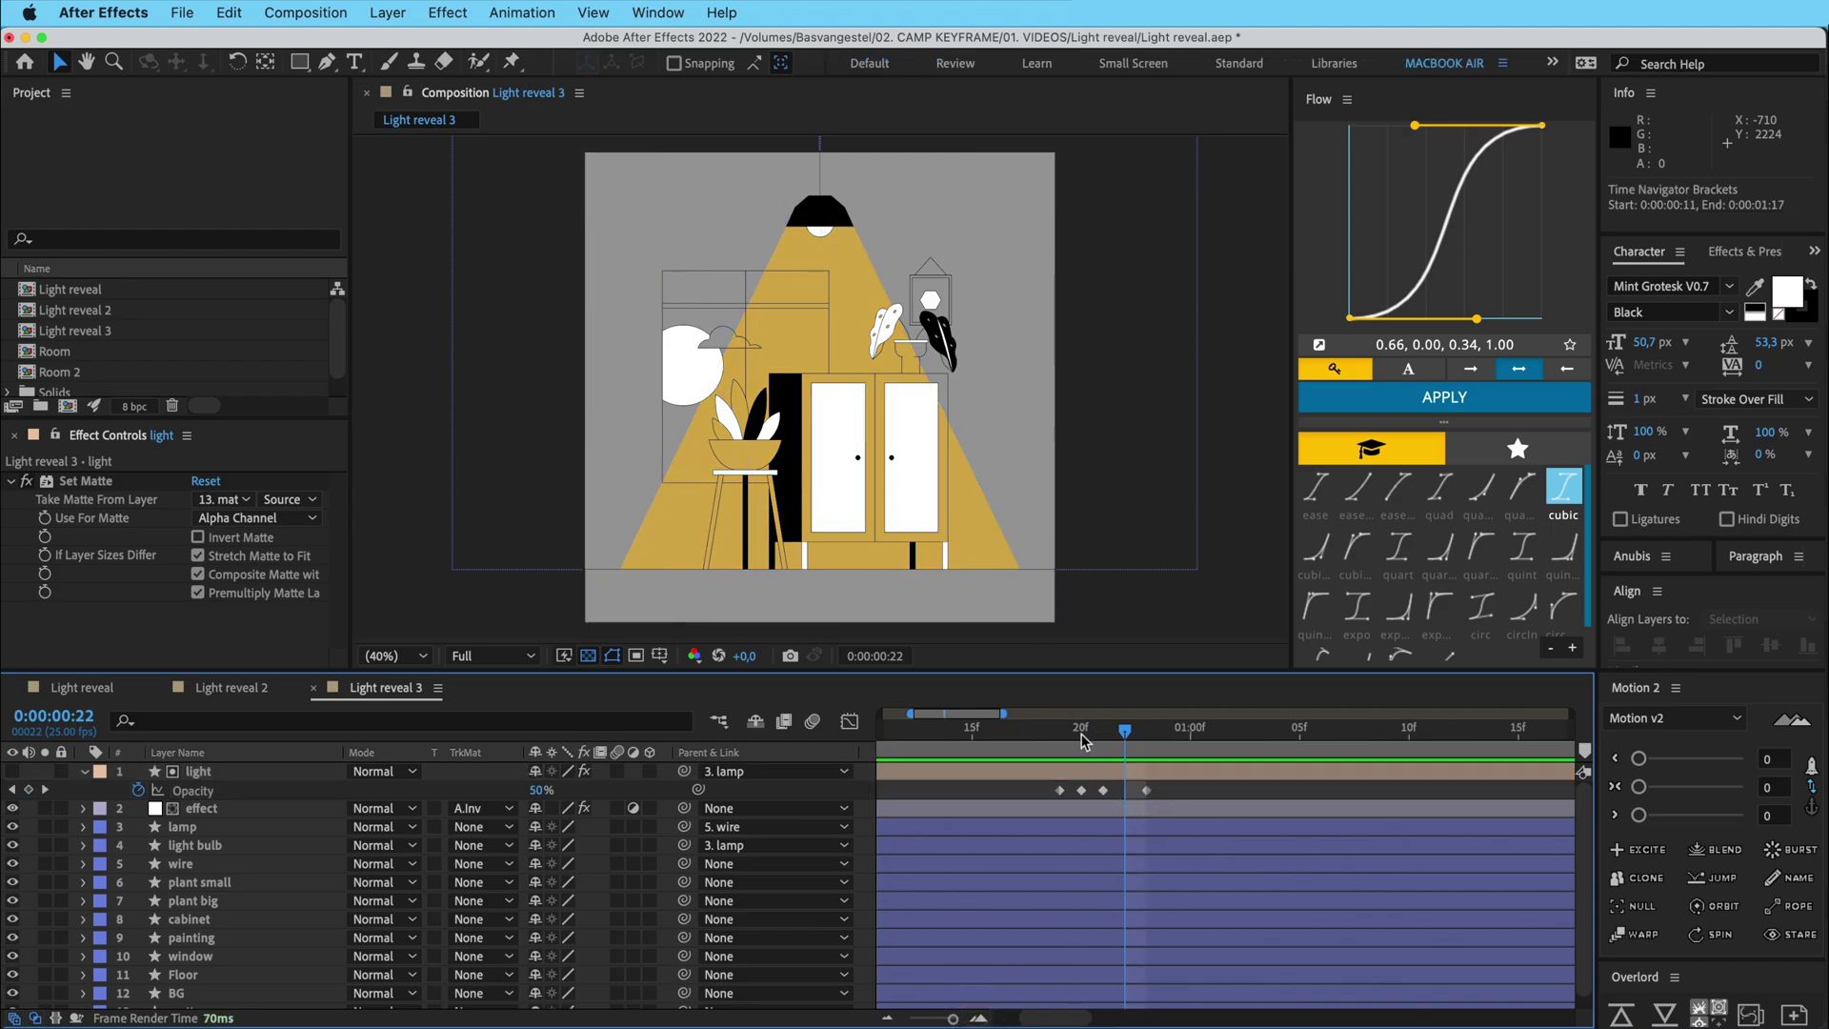
- Play back the flicker from frame 17 to check it
{"action": "left_click", "coordinate": [1082, 738]}
{"action": "key", "text": "space"}
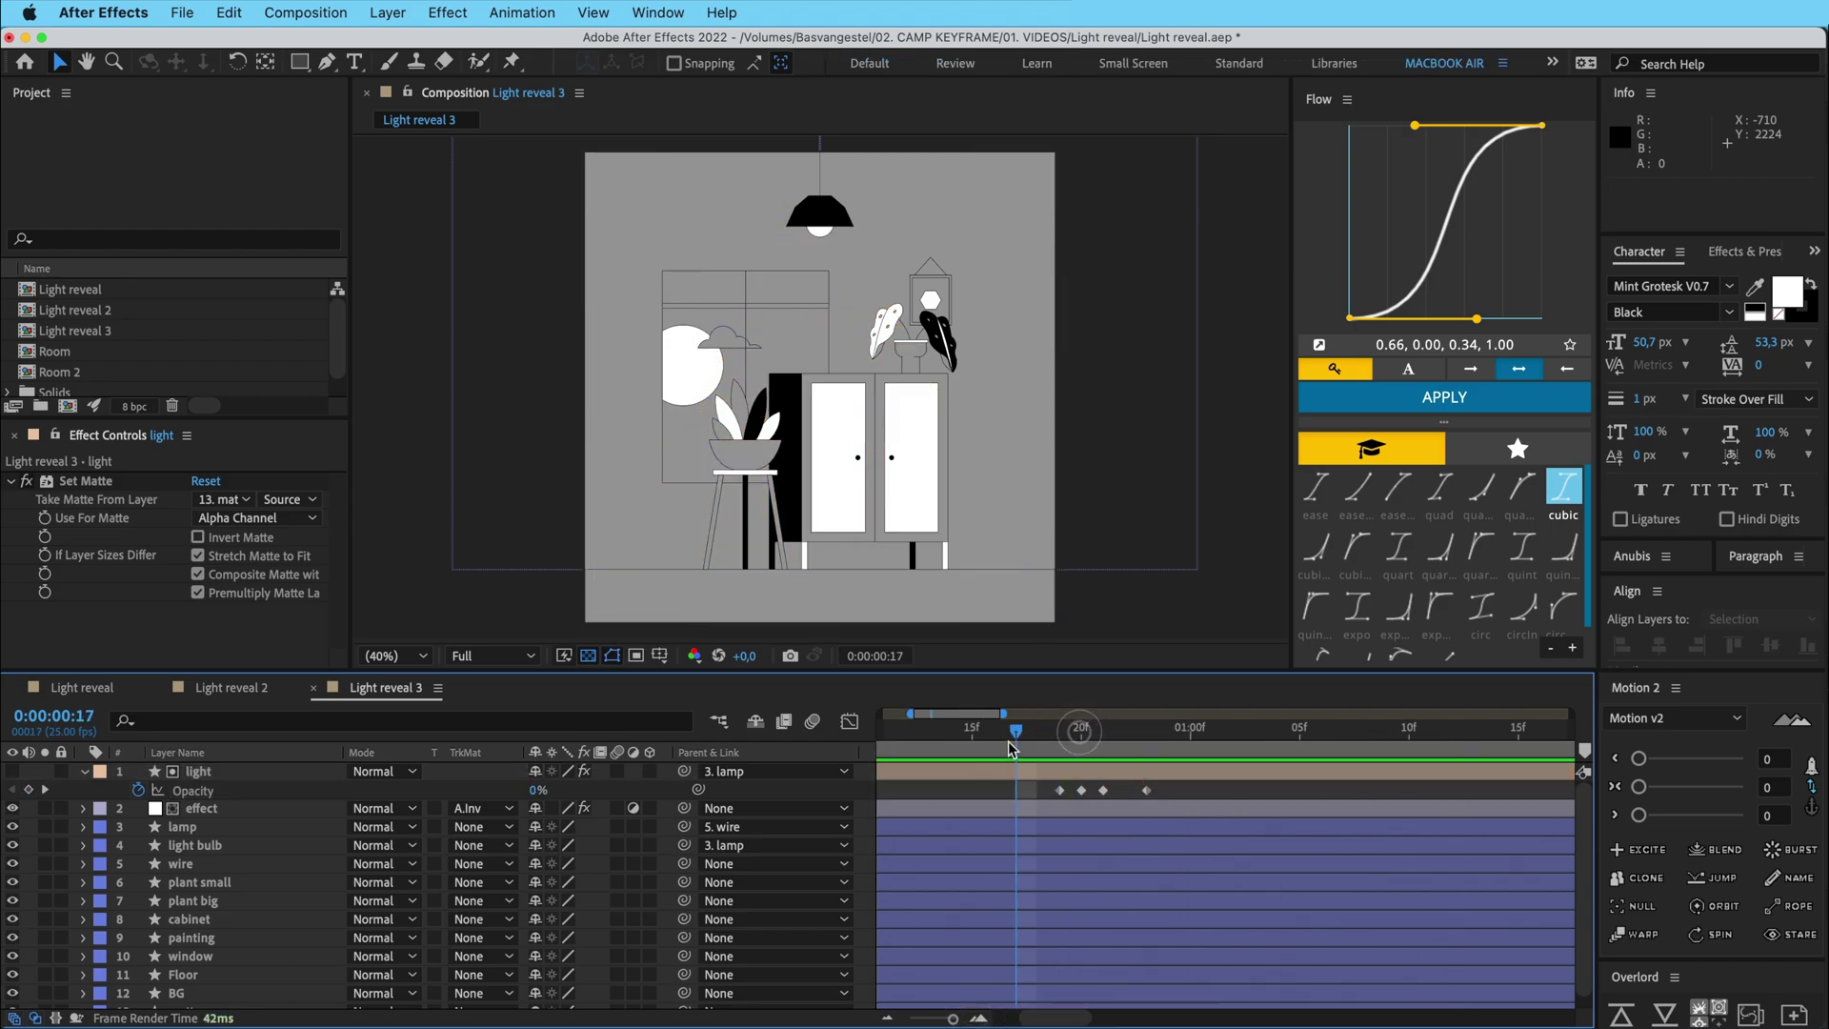
{"action": "left_click", "coordinate": [1017, 740]}
{"action": "key", "text": "space"}
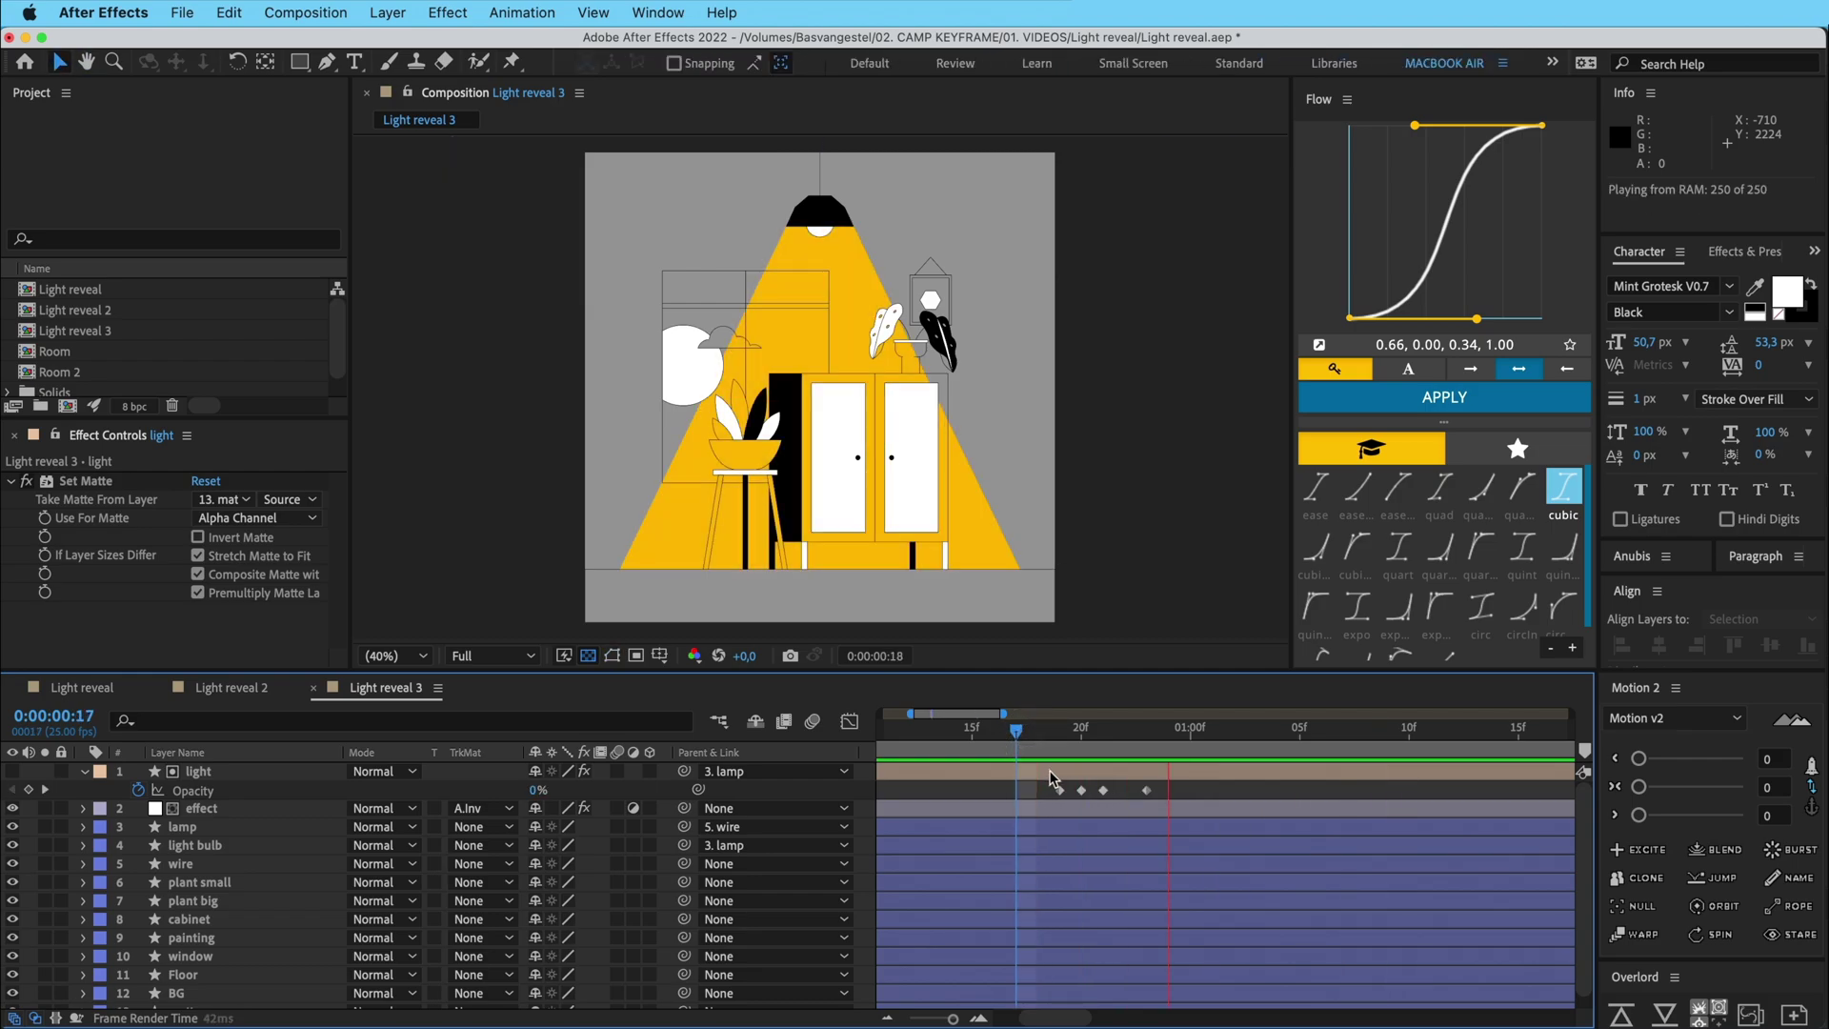
{"action": "key", "text": "space"}
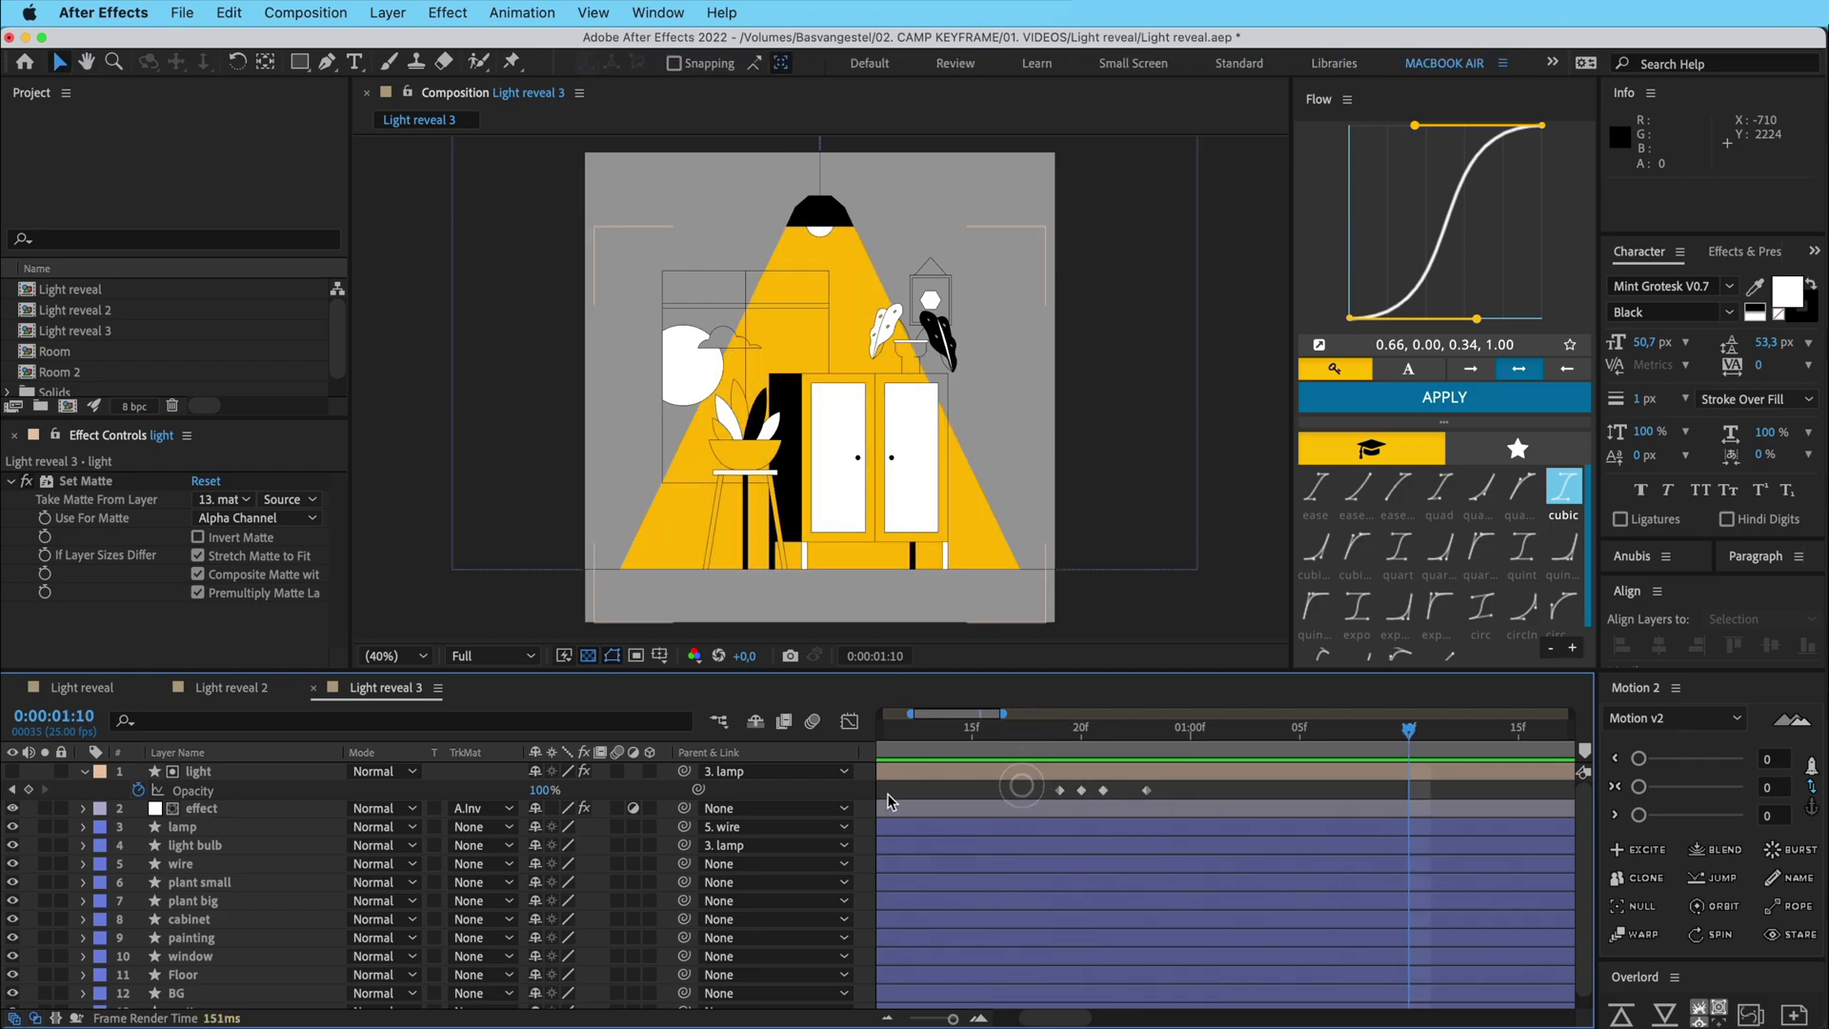
- Tint the effect layer's Black & White light blue 67AEF6 and scrub around 01:03 to preview
{"action": "left_click", "coordinate": [206, 807]}
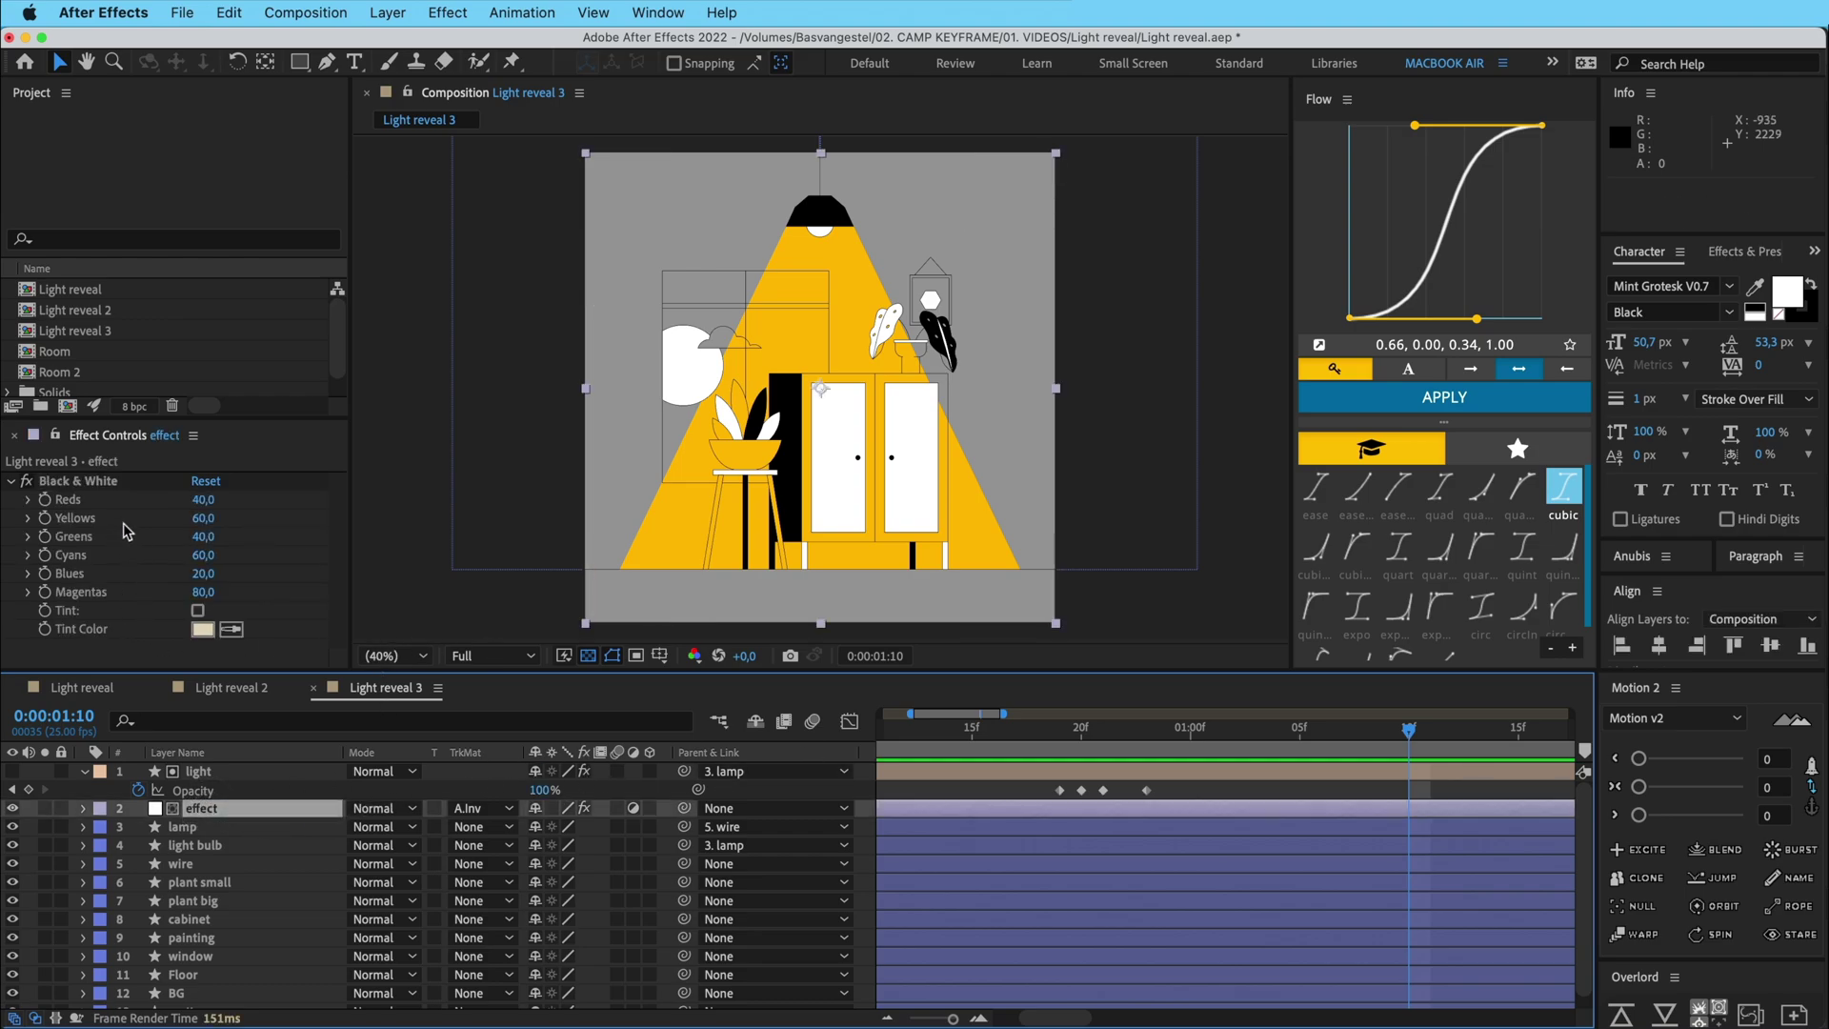
{"action": "left_click", "coordinate": [203, 628]}
{"action": "left_click", "coordinate": [1460, 739]}
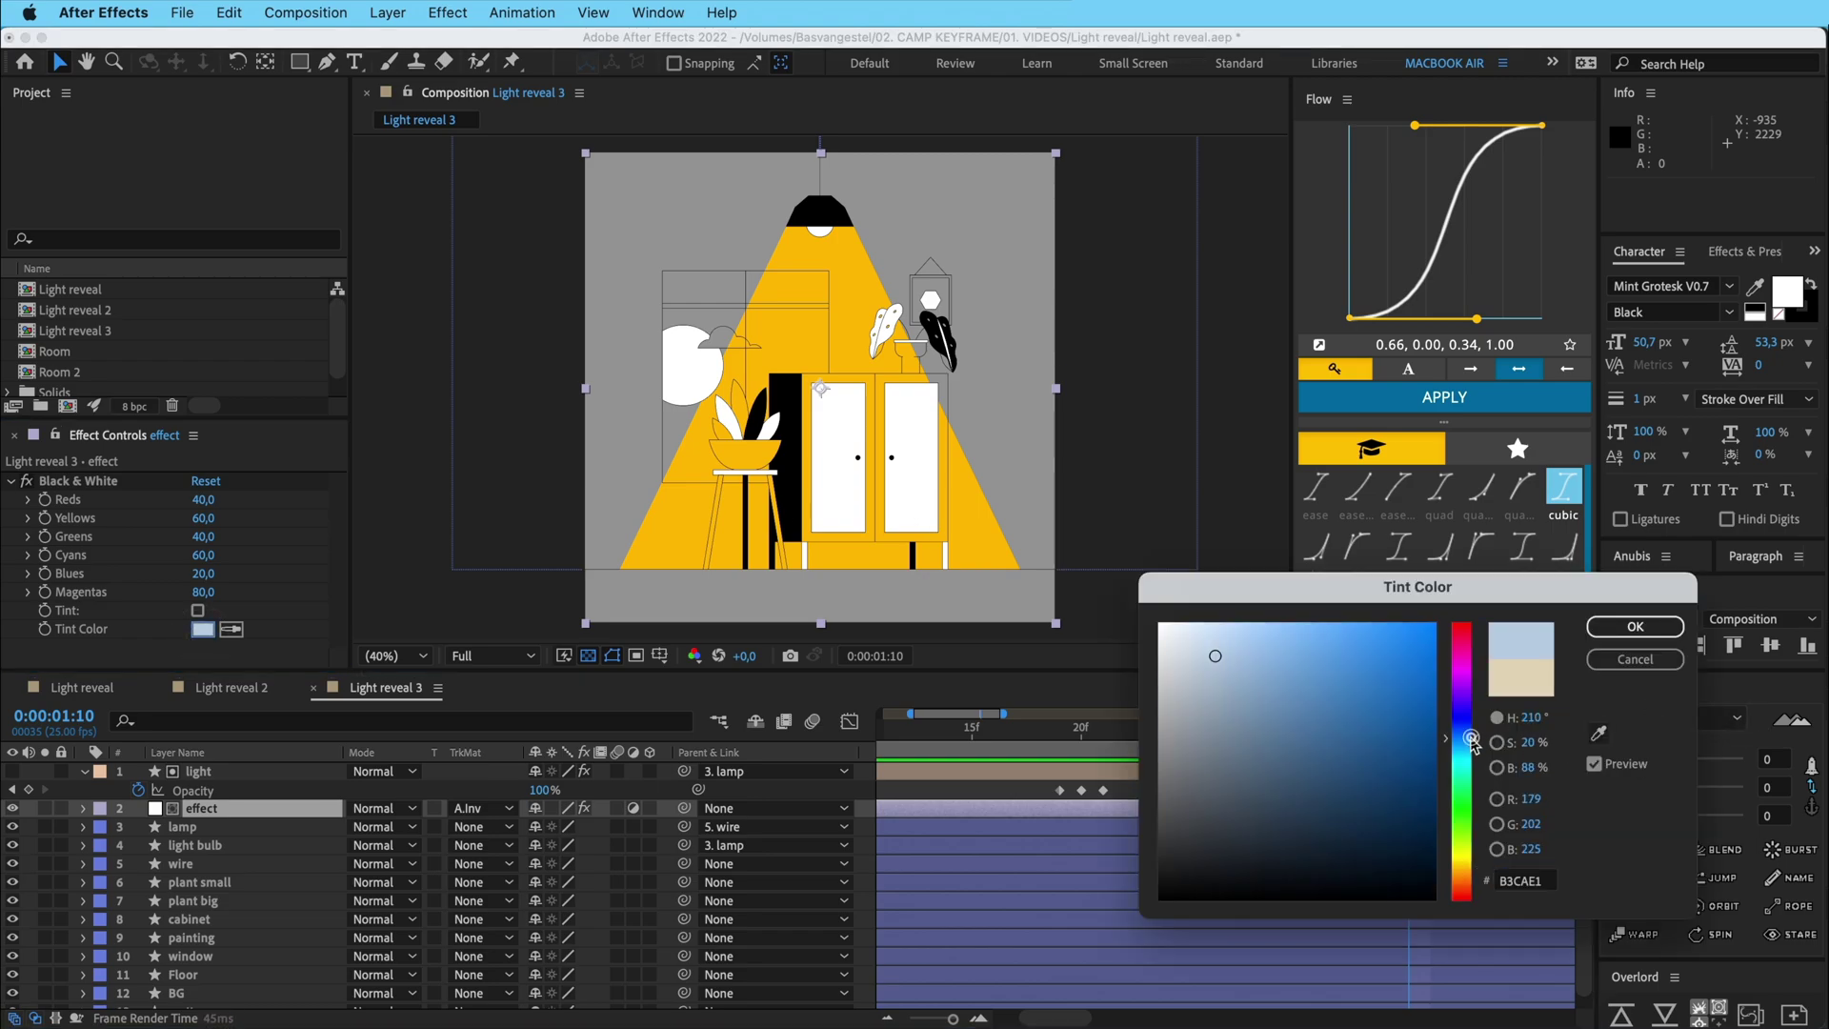
{"action": "left_click", "coordinate": [1375, 668]}
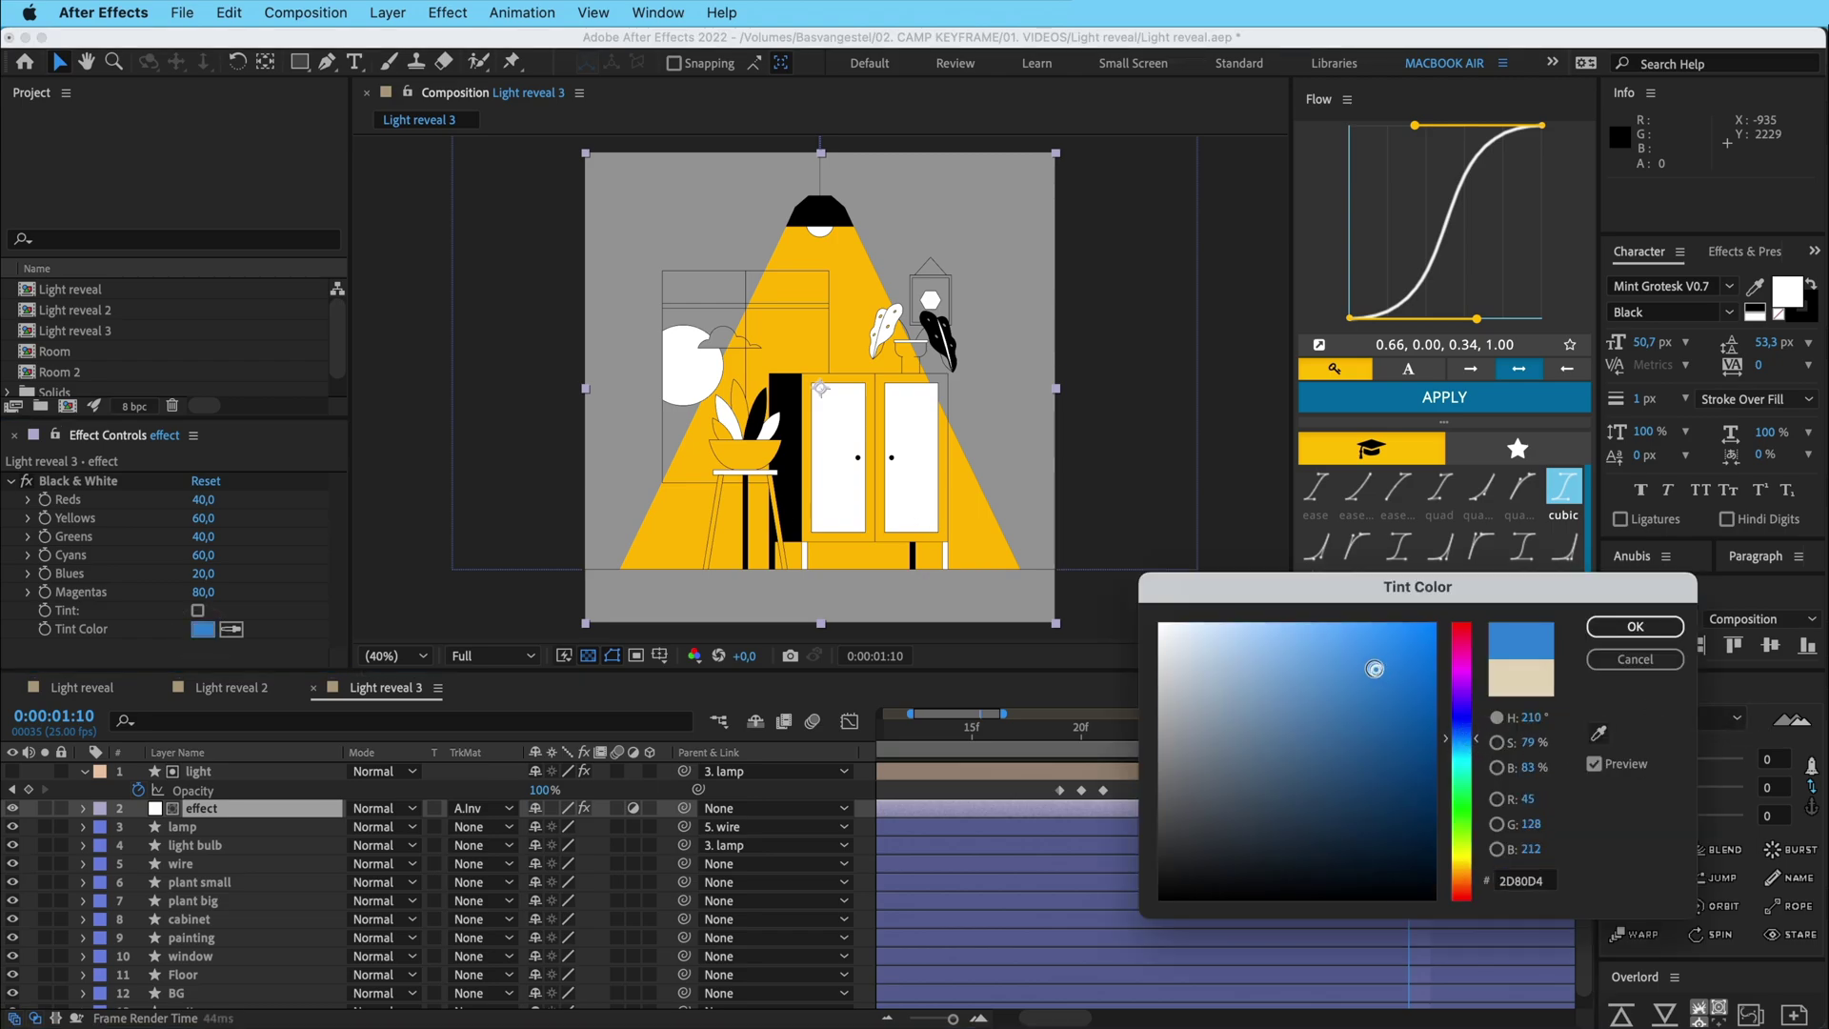
{"action": "left_click", "coordinate": [1635, 627]}
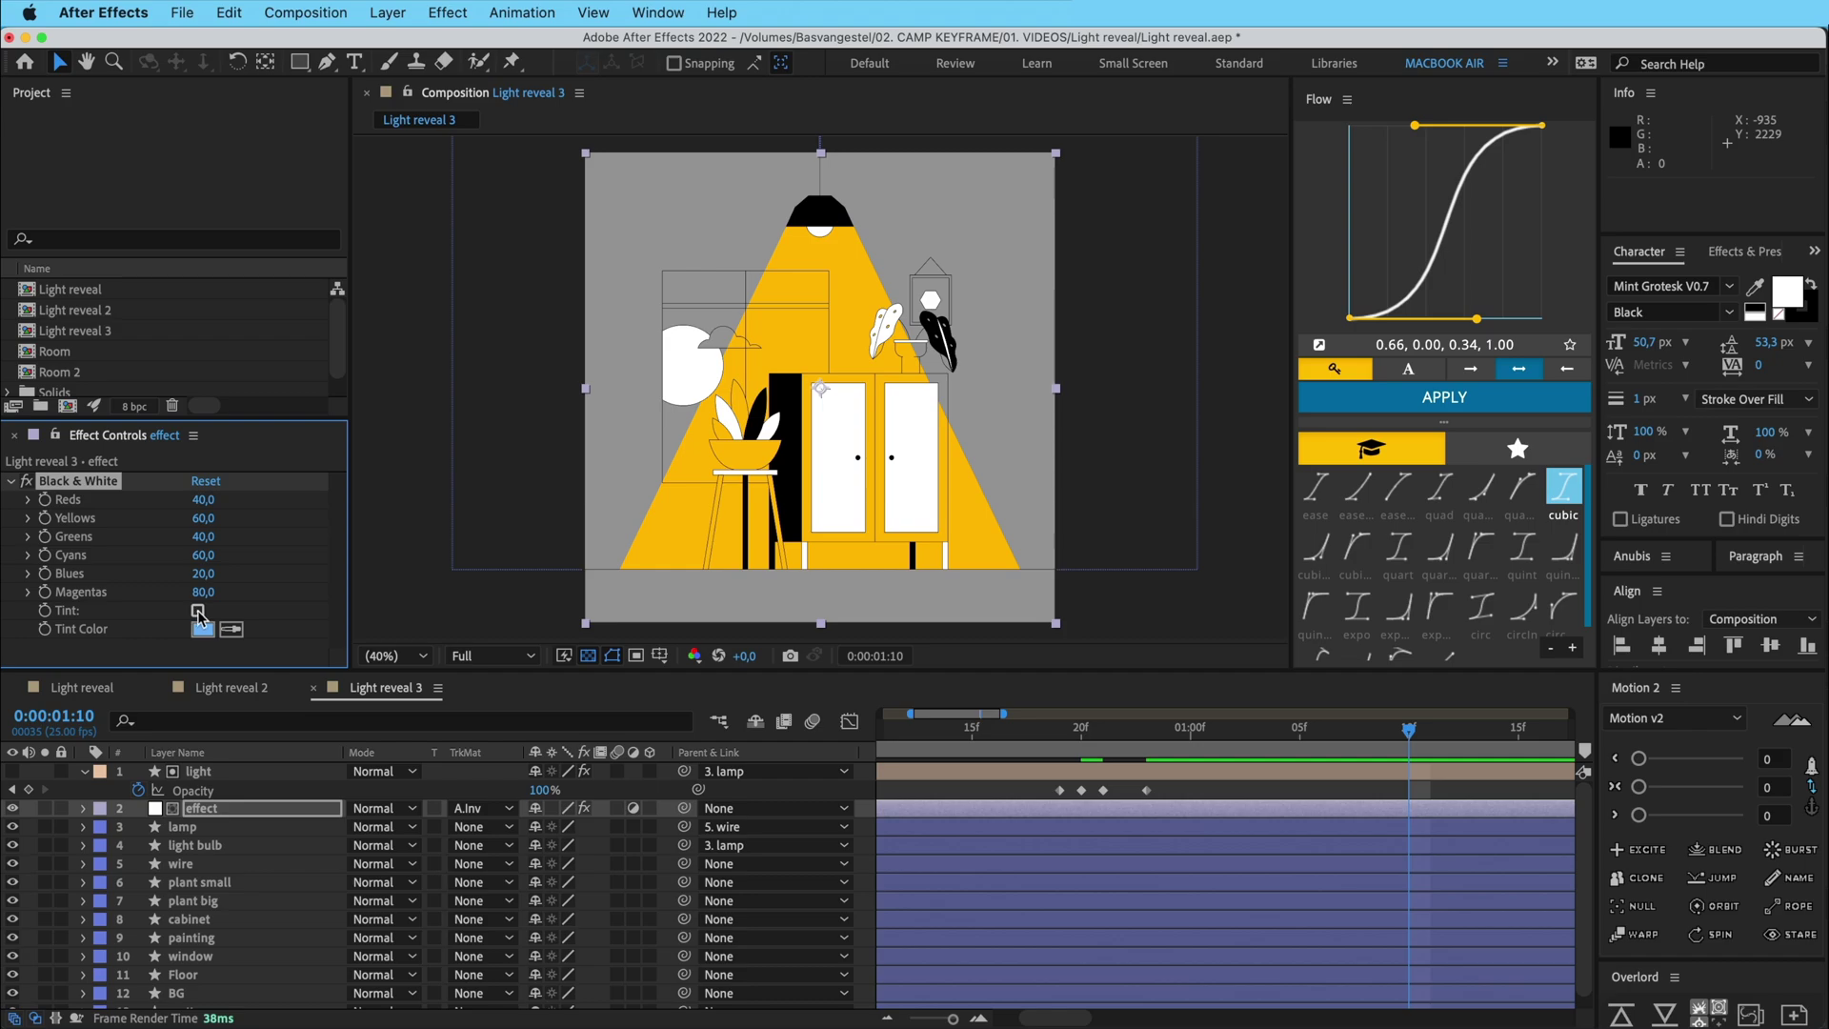
{"action": "left_click", "coordinate": [922, 787]}
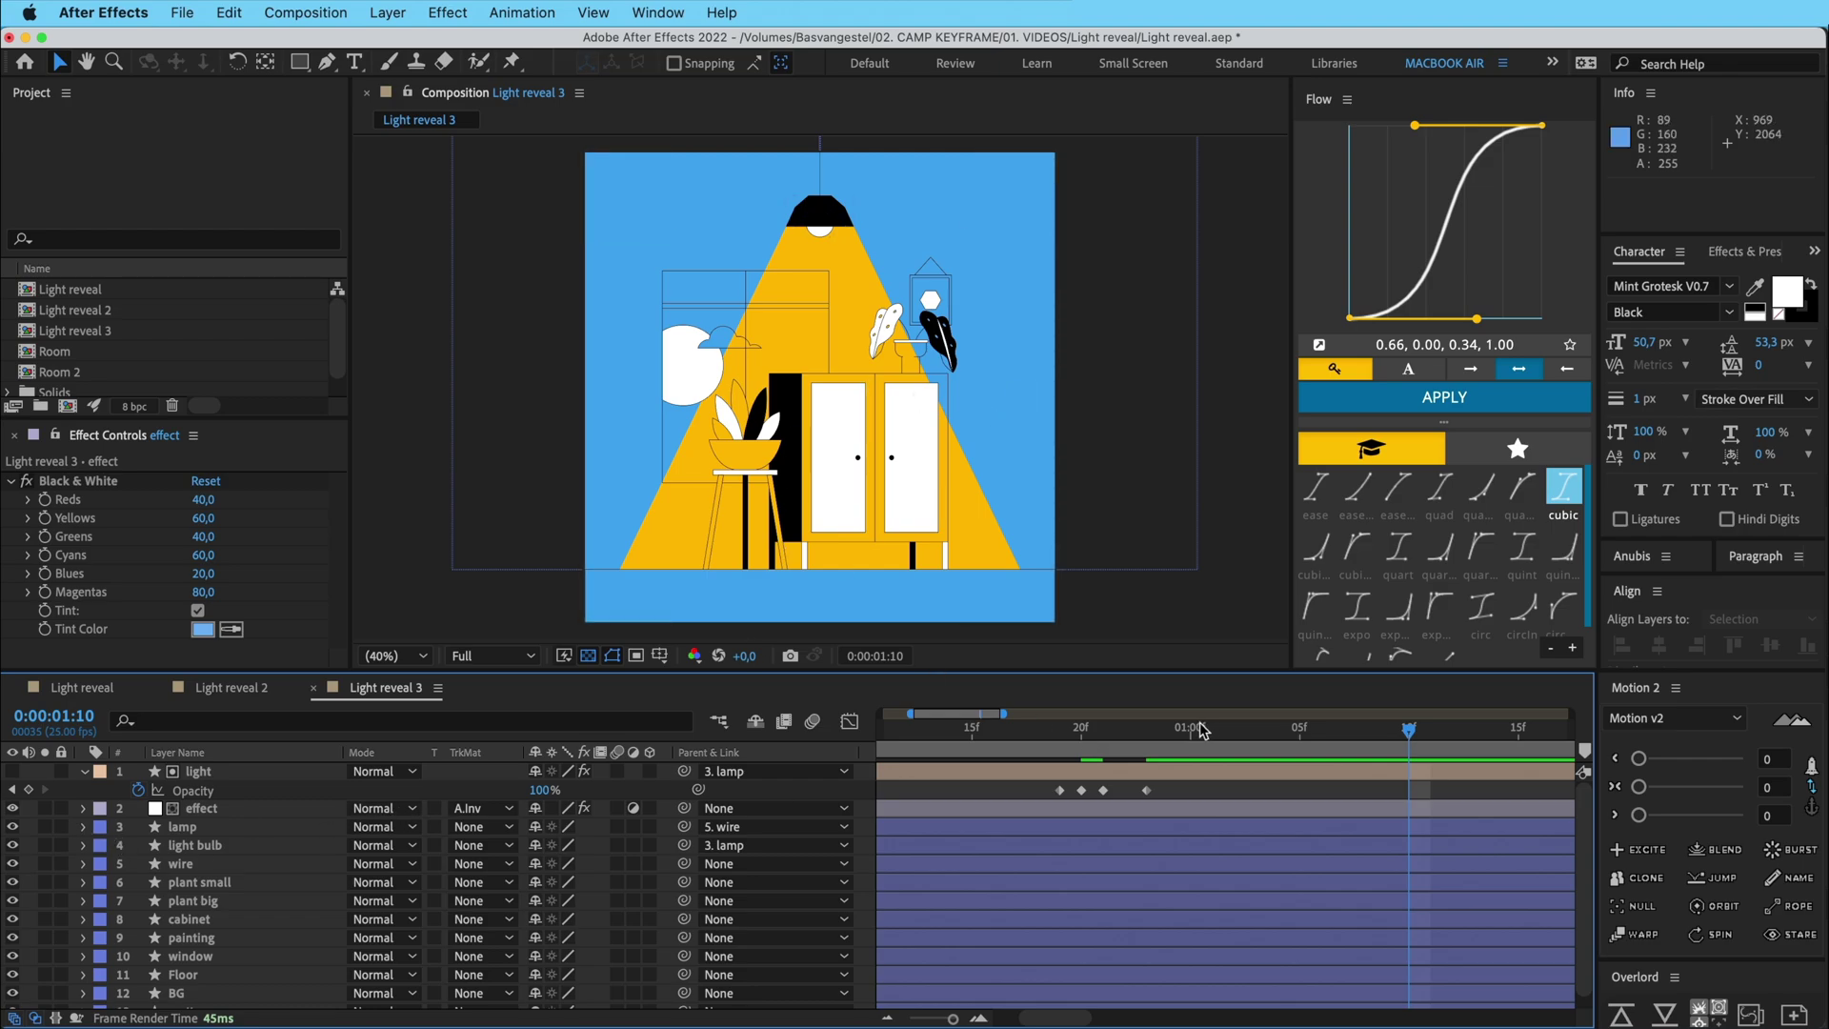
{"action": "left_click_drag", "start_coordinate": [1202, 730], "coordinate": [1256, 731]}
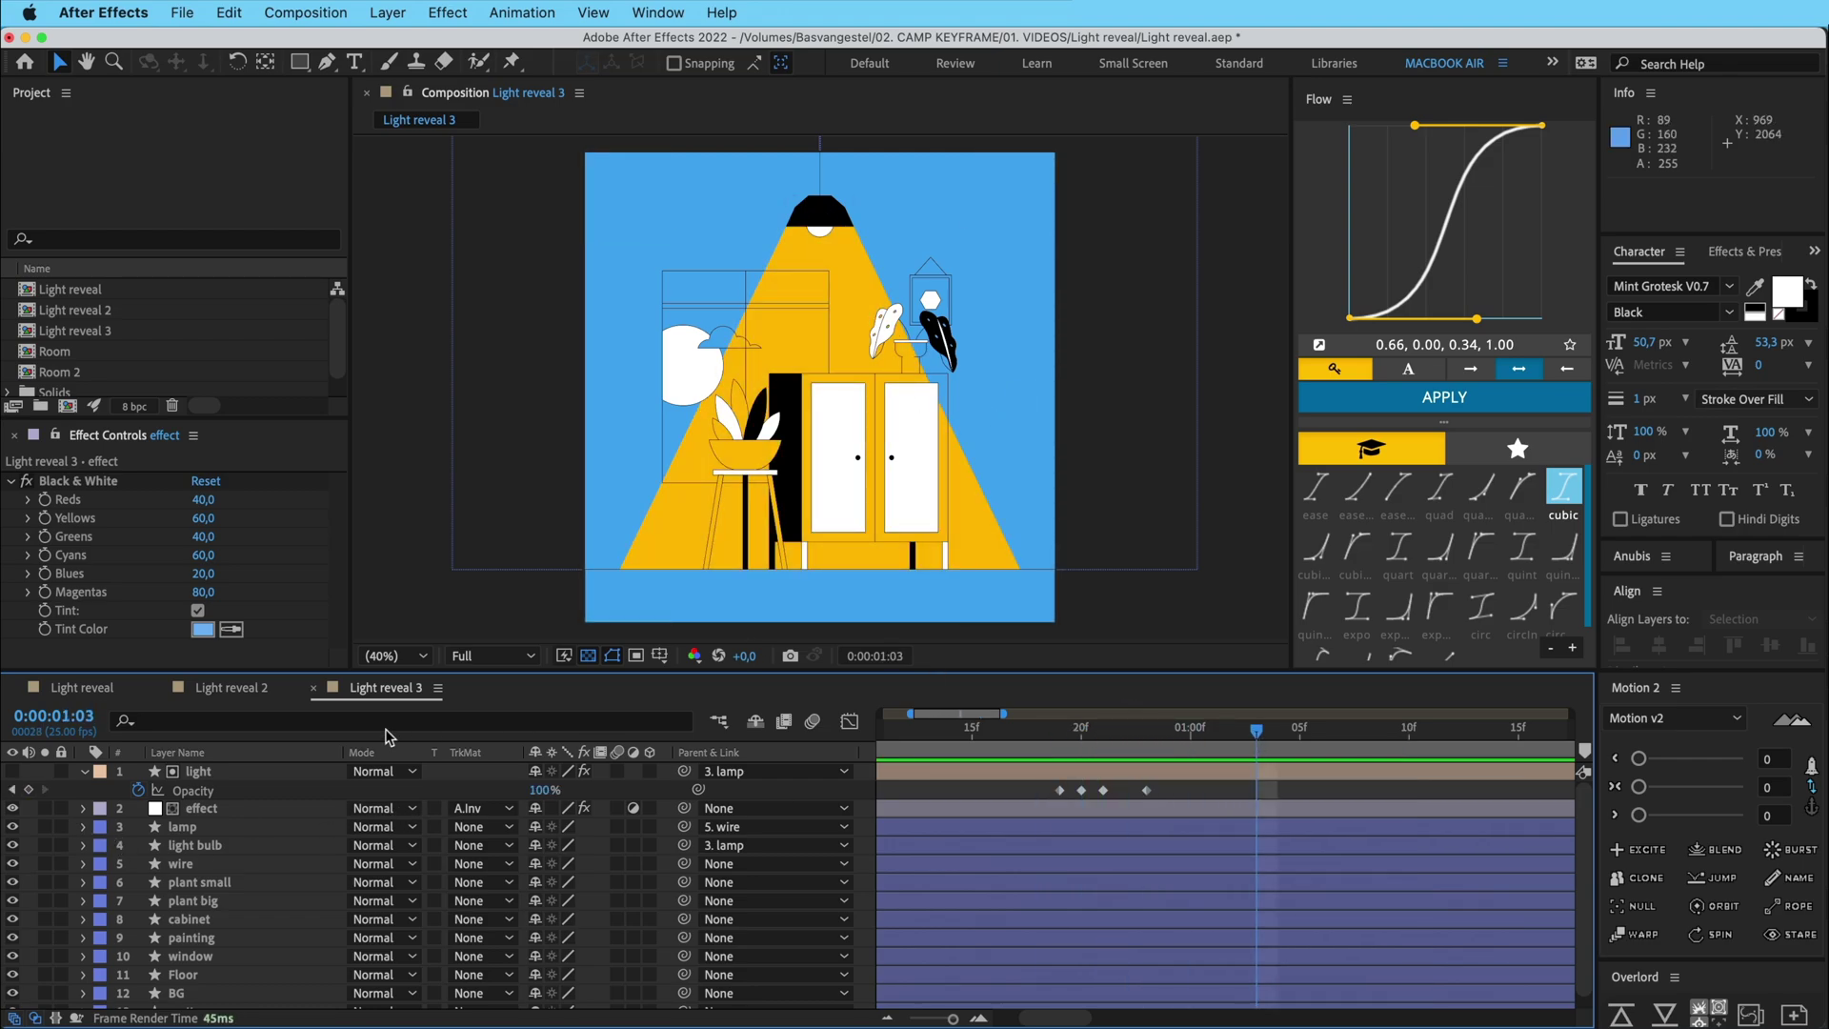
- In Light reveal 2, unlock the locked layers and select the Room and Room 2 layers
{"action": "left_click", "coordinate": [236, 694]}
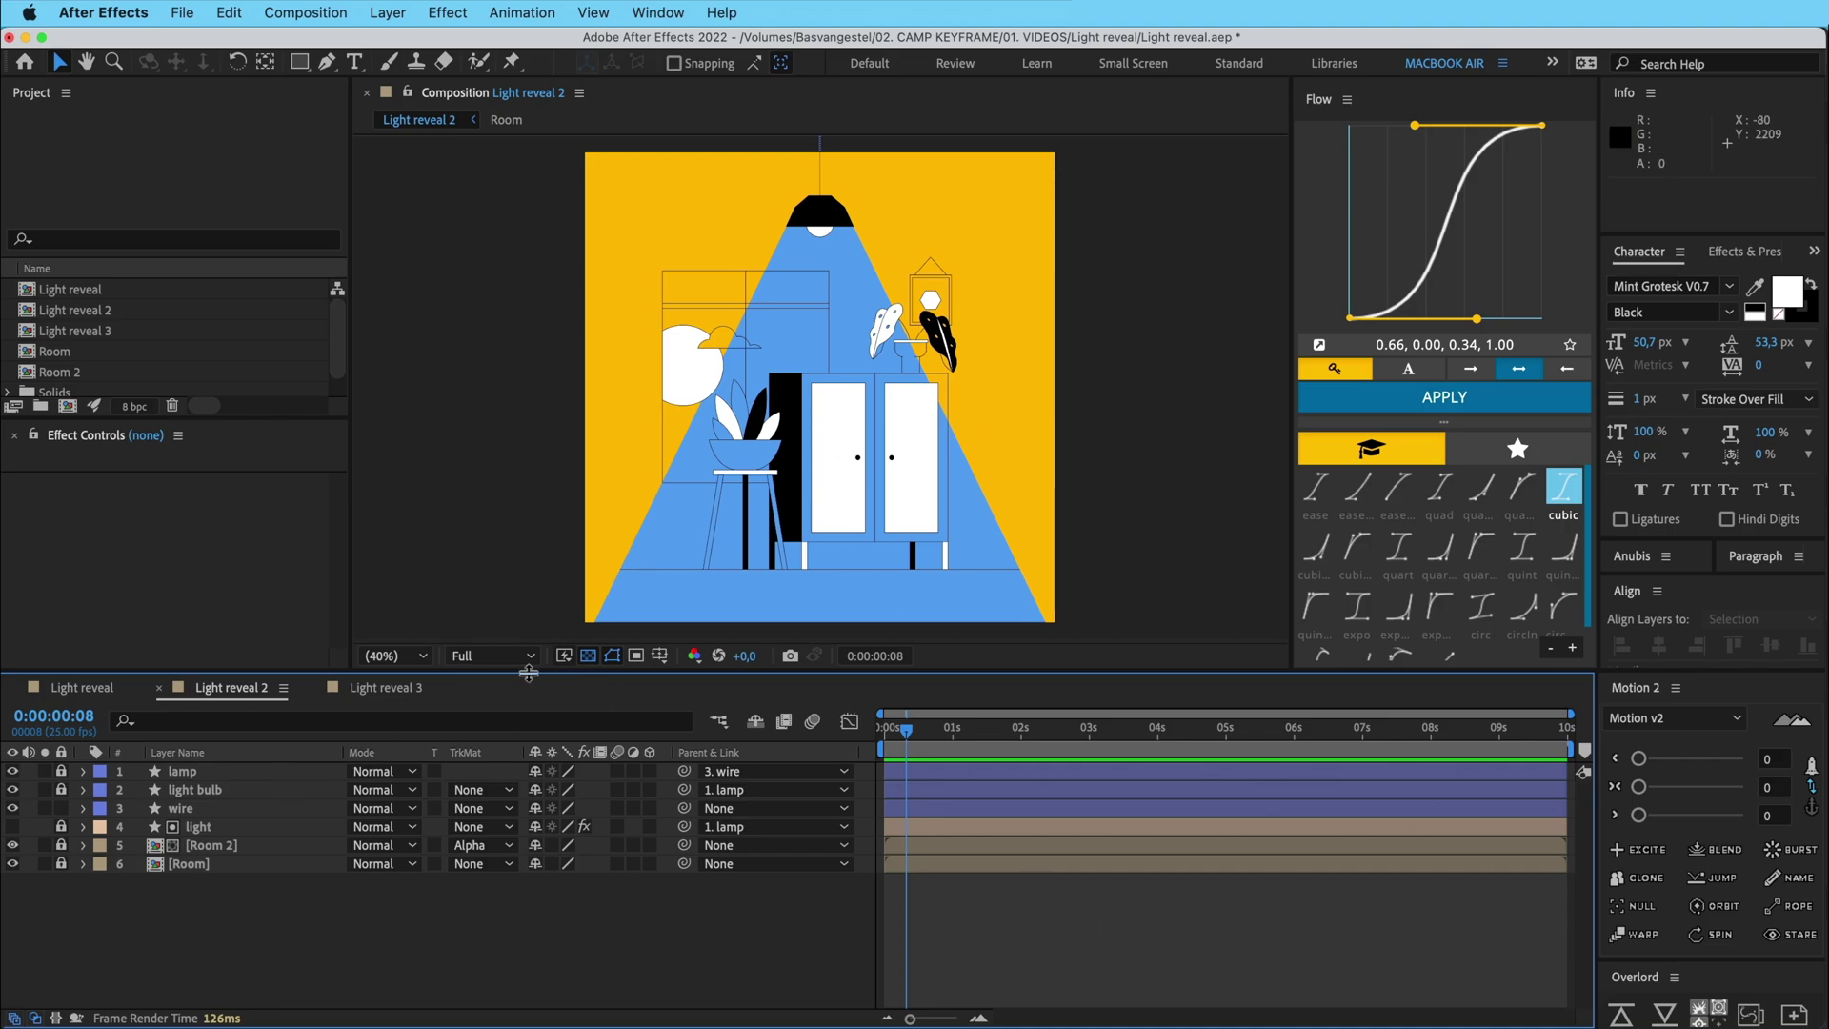
{"action": "left_click_drag", "start_coordinate": [63, 772], "coordinate": [61, 863]}
{"action": "left_click", "coordinate": [207, 864]}
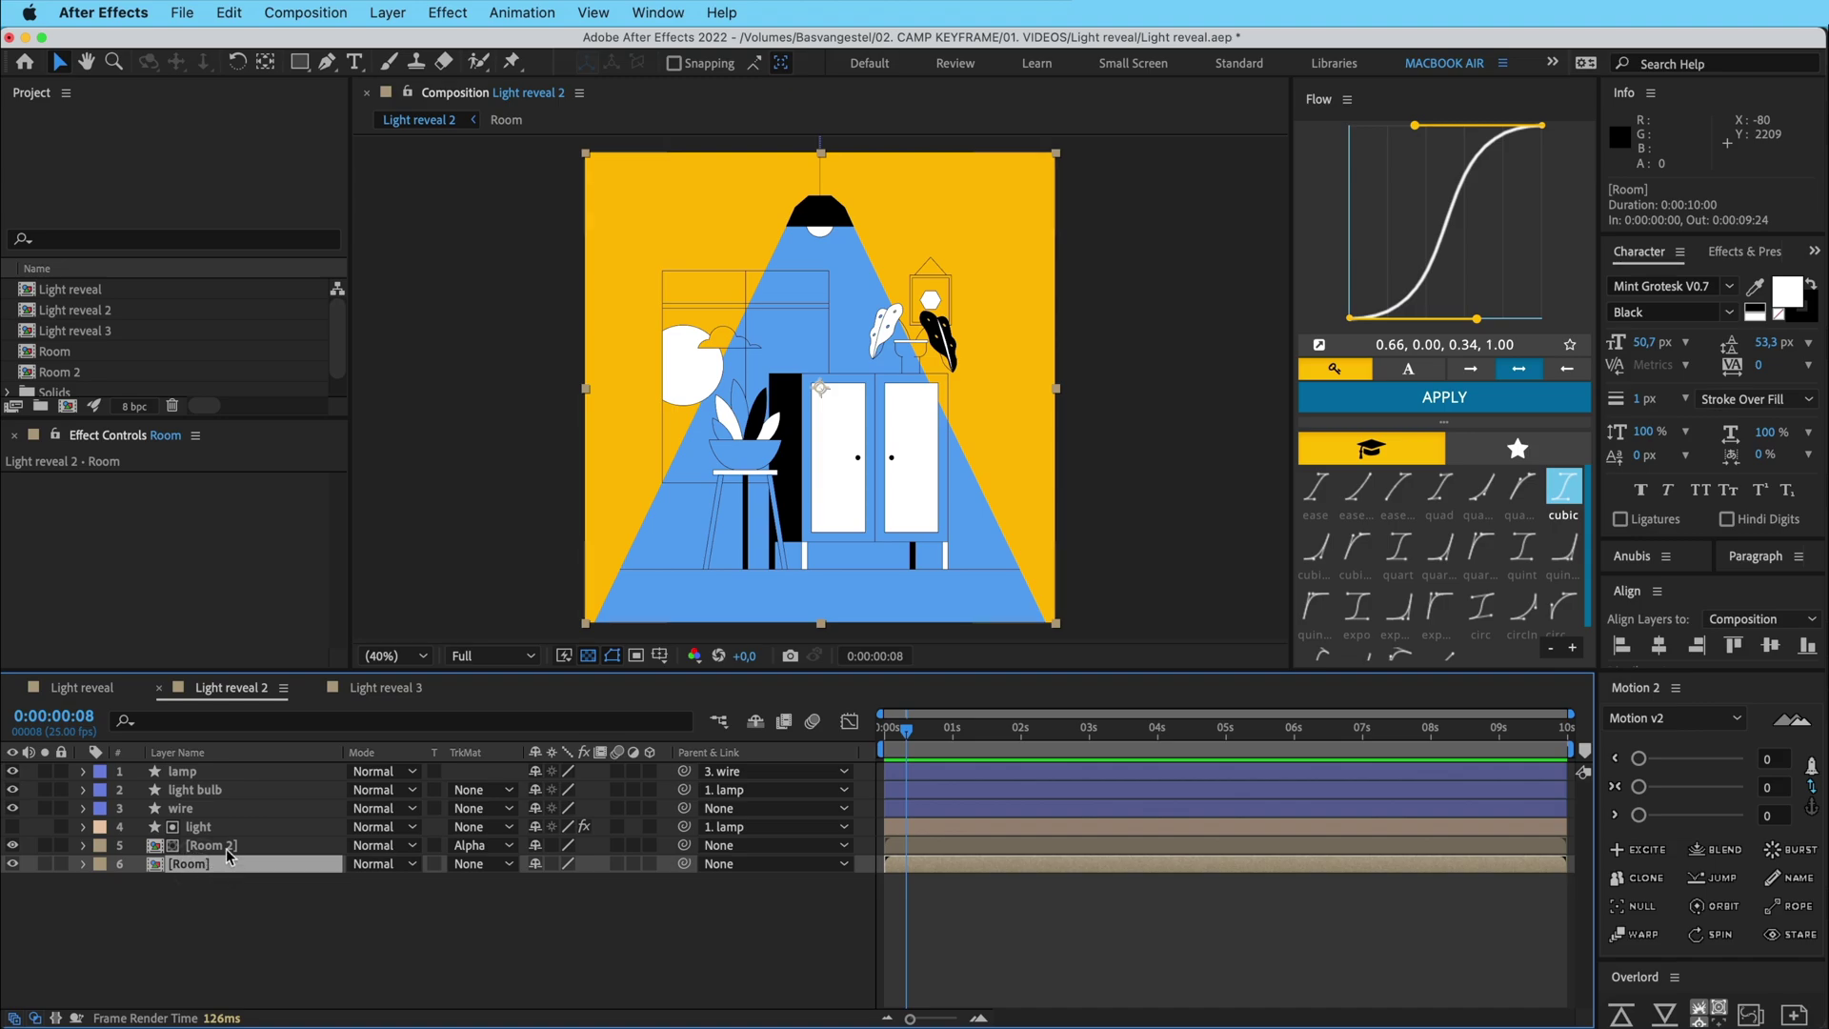
{"action": "left_click", "coordinate": [212, 846]}
- Open the Room and Room 2 compositions from the Project panel, then return to Light reveal 2
{"action": "left_click", "coordinate": [59, 371]}
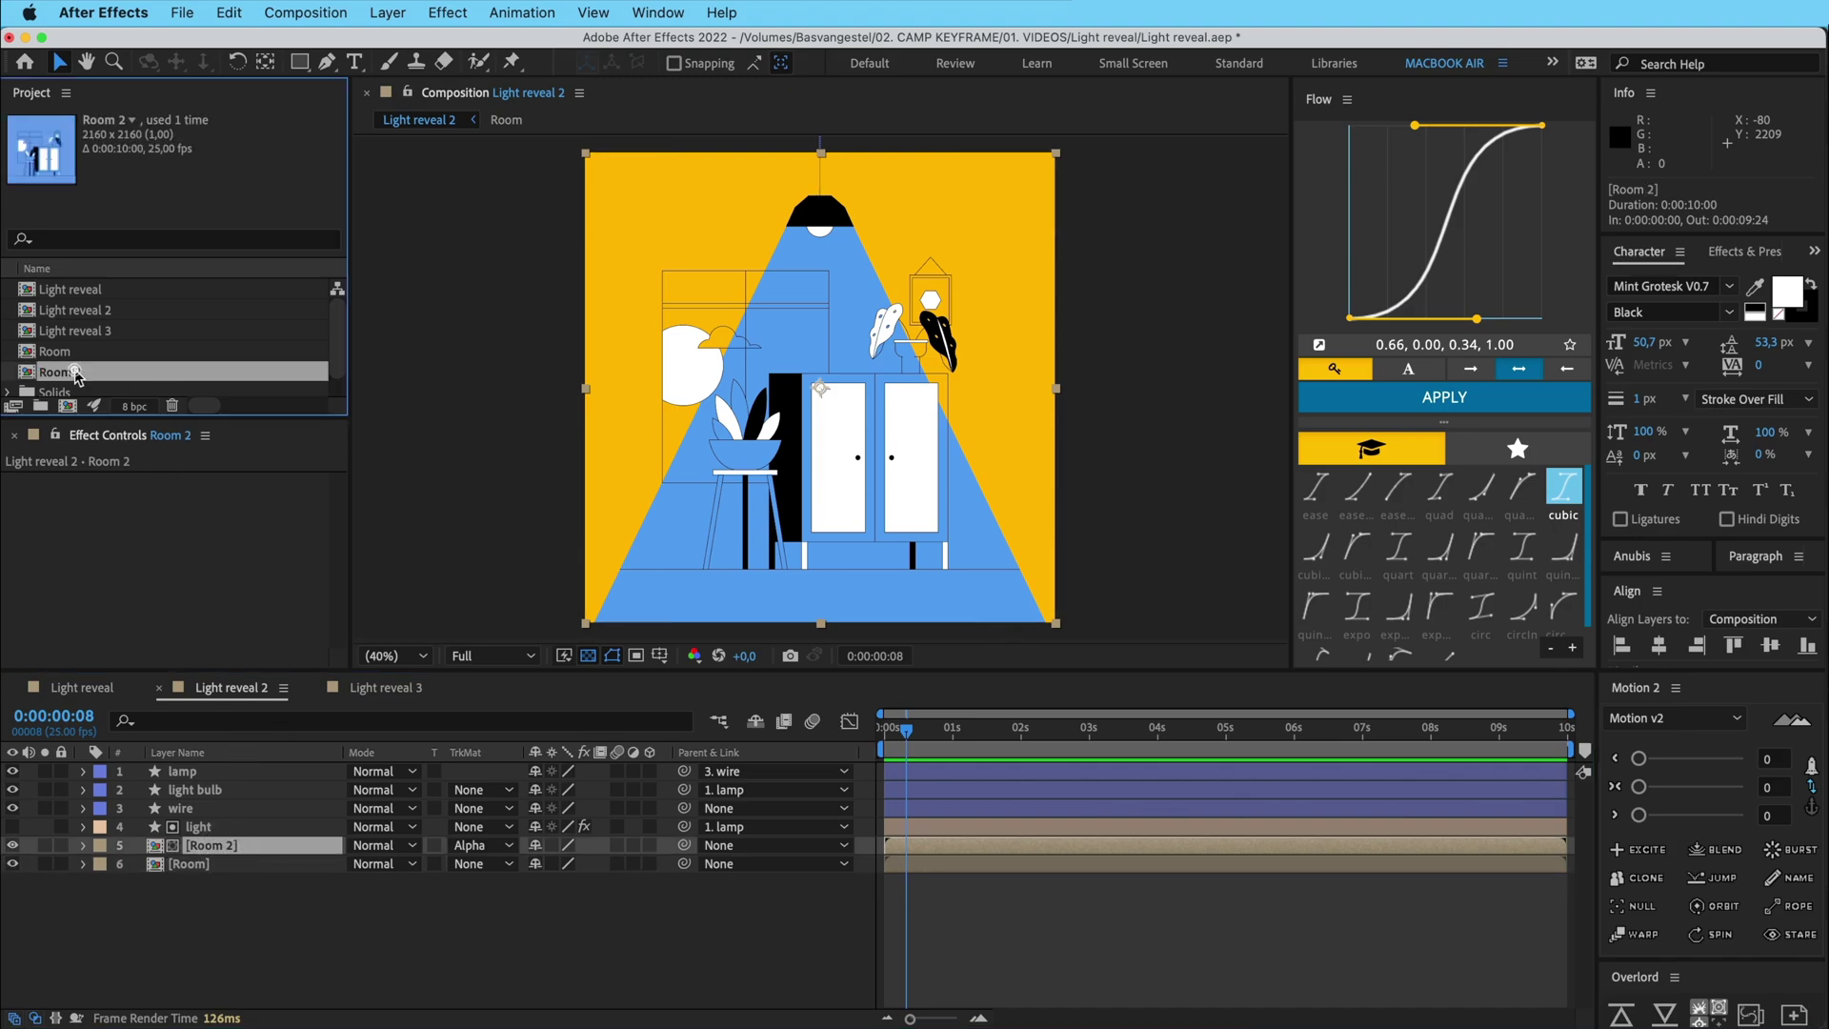
{"action": "left_click", "coordinate": [63, 351]}
{"action": "left_click", "coordinate": [62, 372]}
{"action": "left_click", "coordinate": [67, 353]}
{"action": "double_click", "coordinate": [67, 352]}
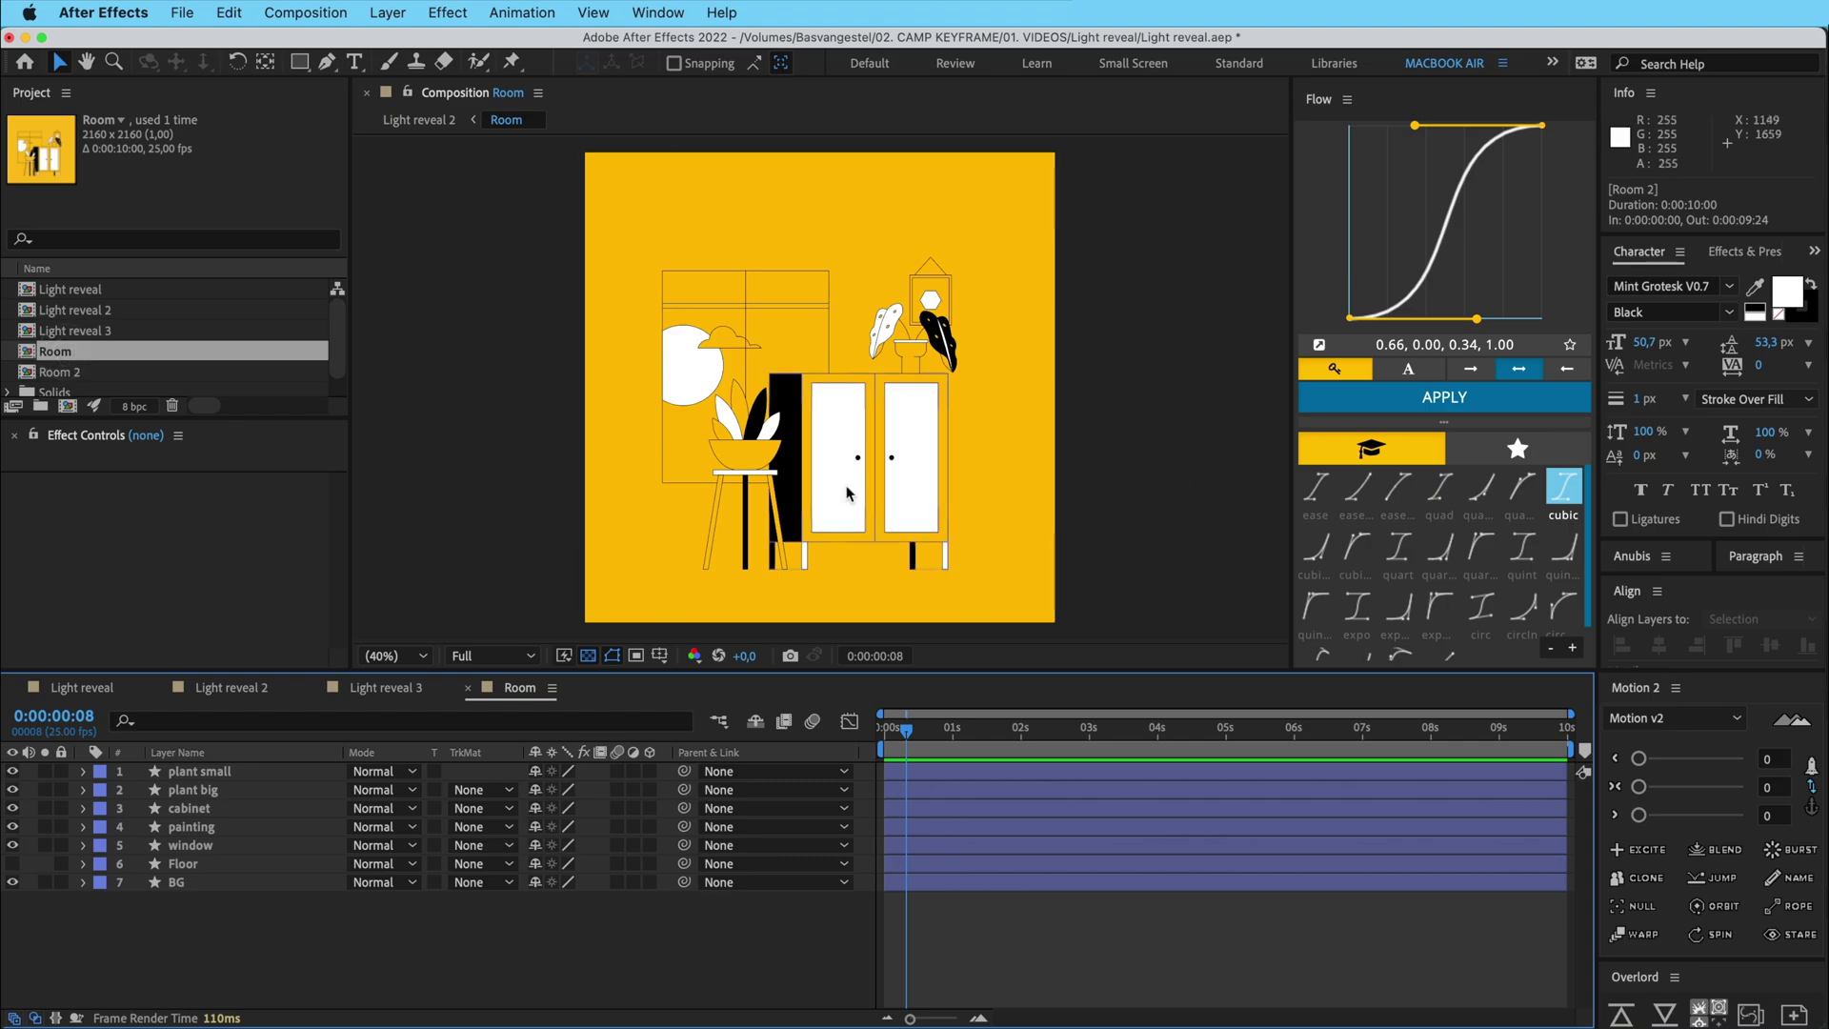
{"action": "double_click", "coordinate": [61, 374]}
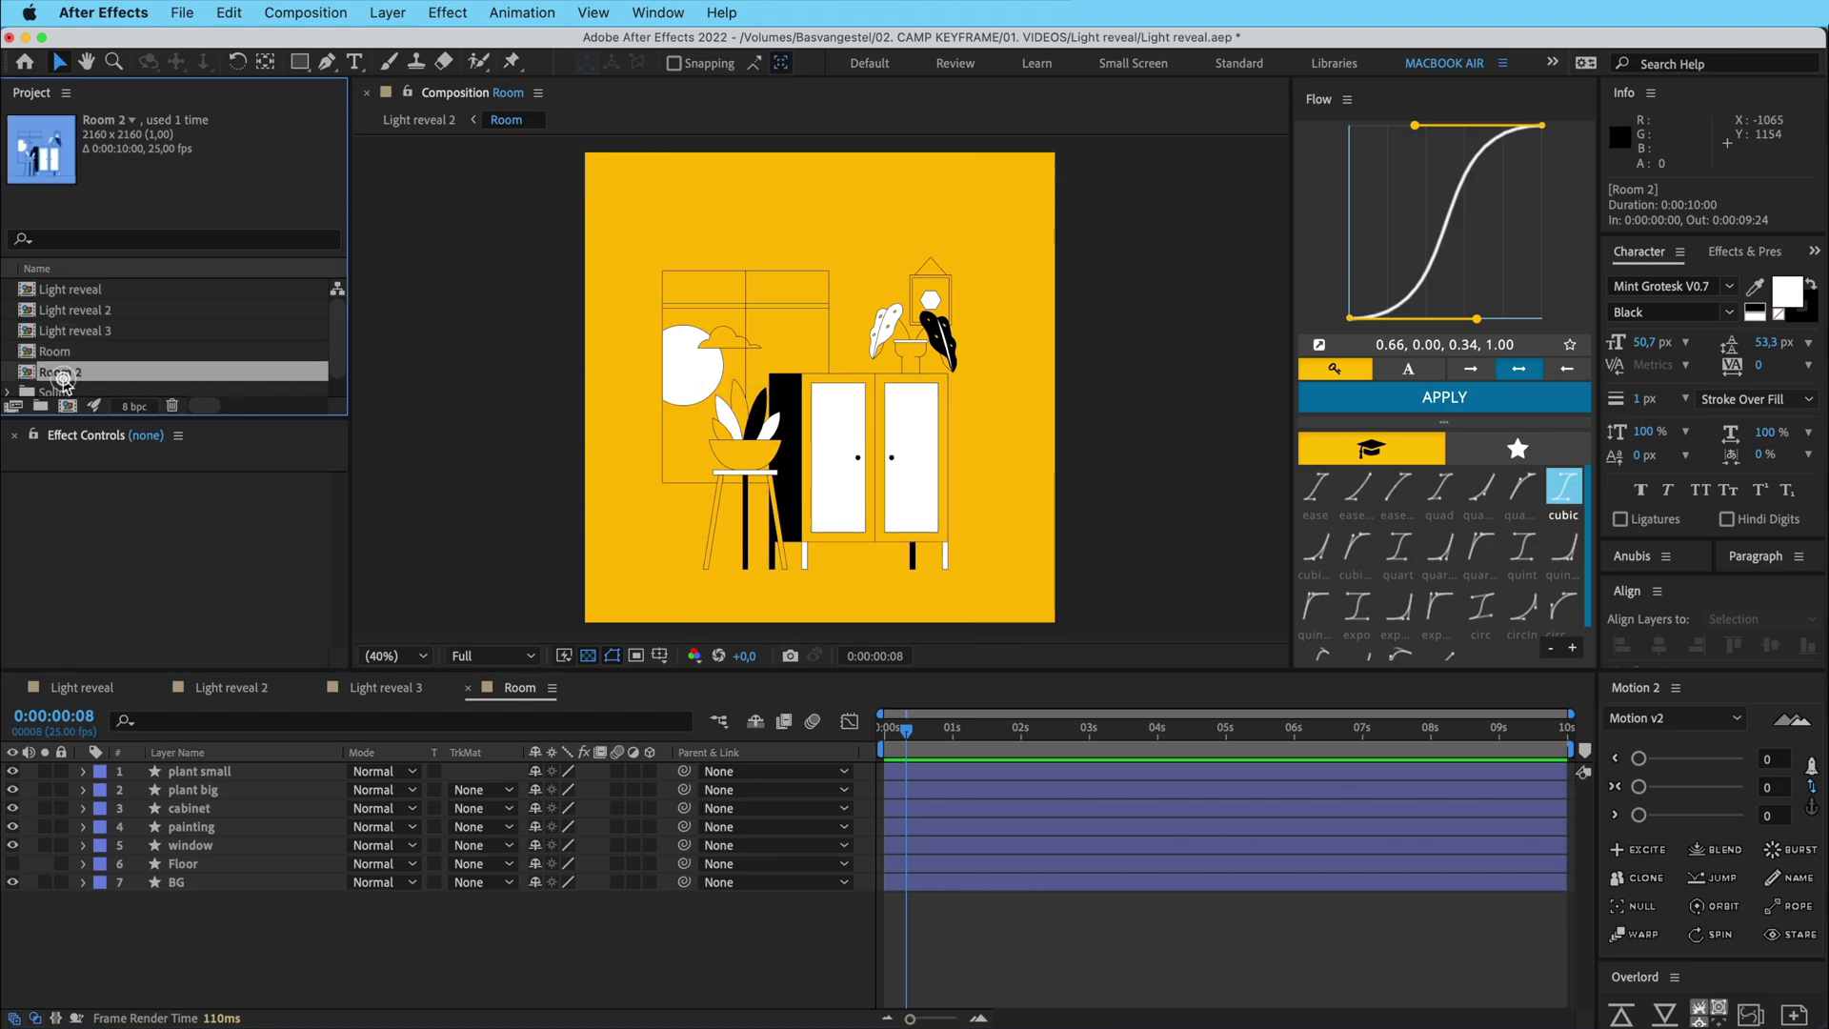
{"action": "left_click", "coordinate": [224, 770]}
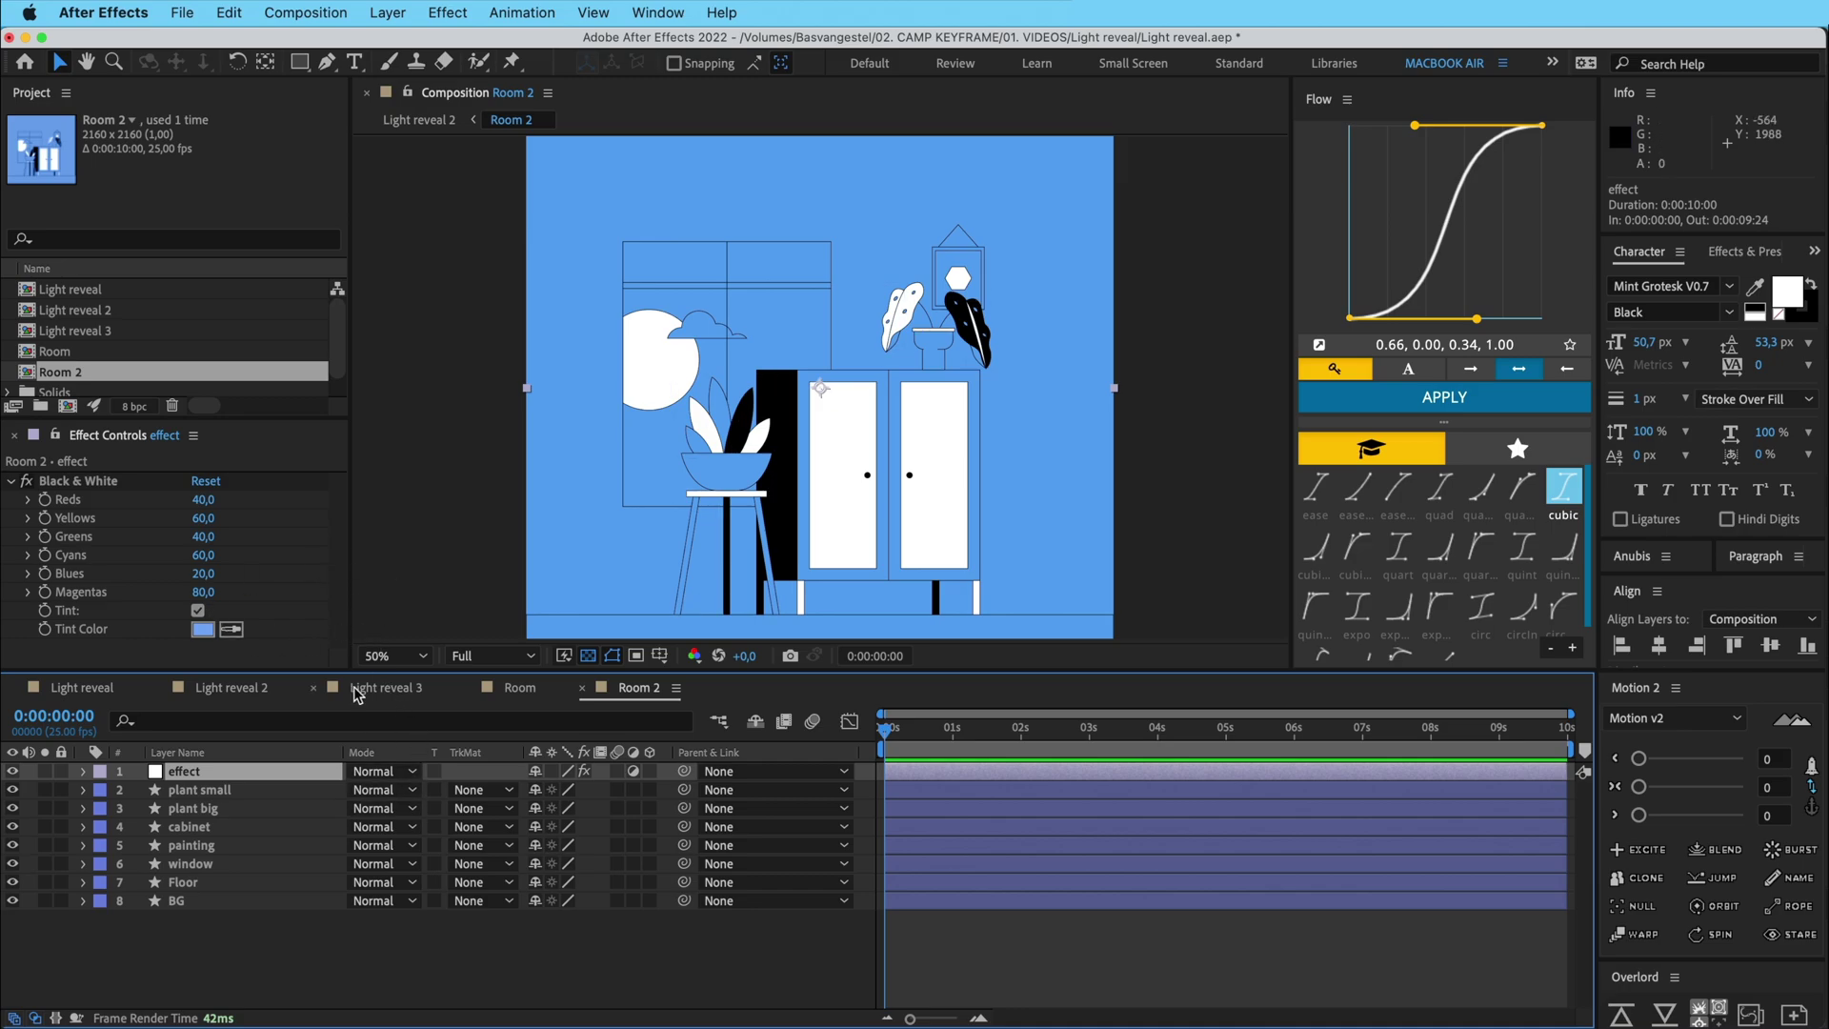
{"action": "left_click", "coordinate": [257, 687]}
- Select and deselect the Room, light, wire, lamp and bulb layers in Light reveal 2
{"action": "left_click", "coordinate": [225, 864]}
{"action": "left_click", "coordinate": [222, 844]}
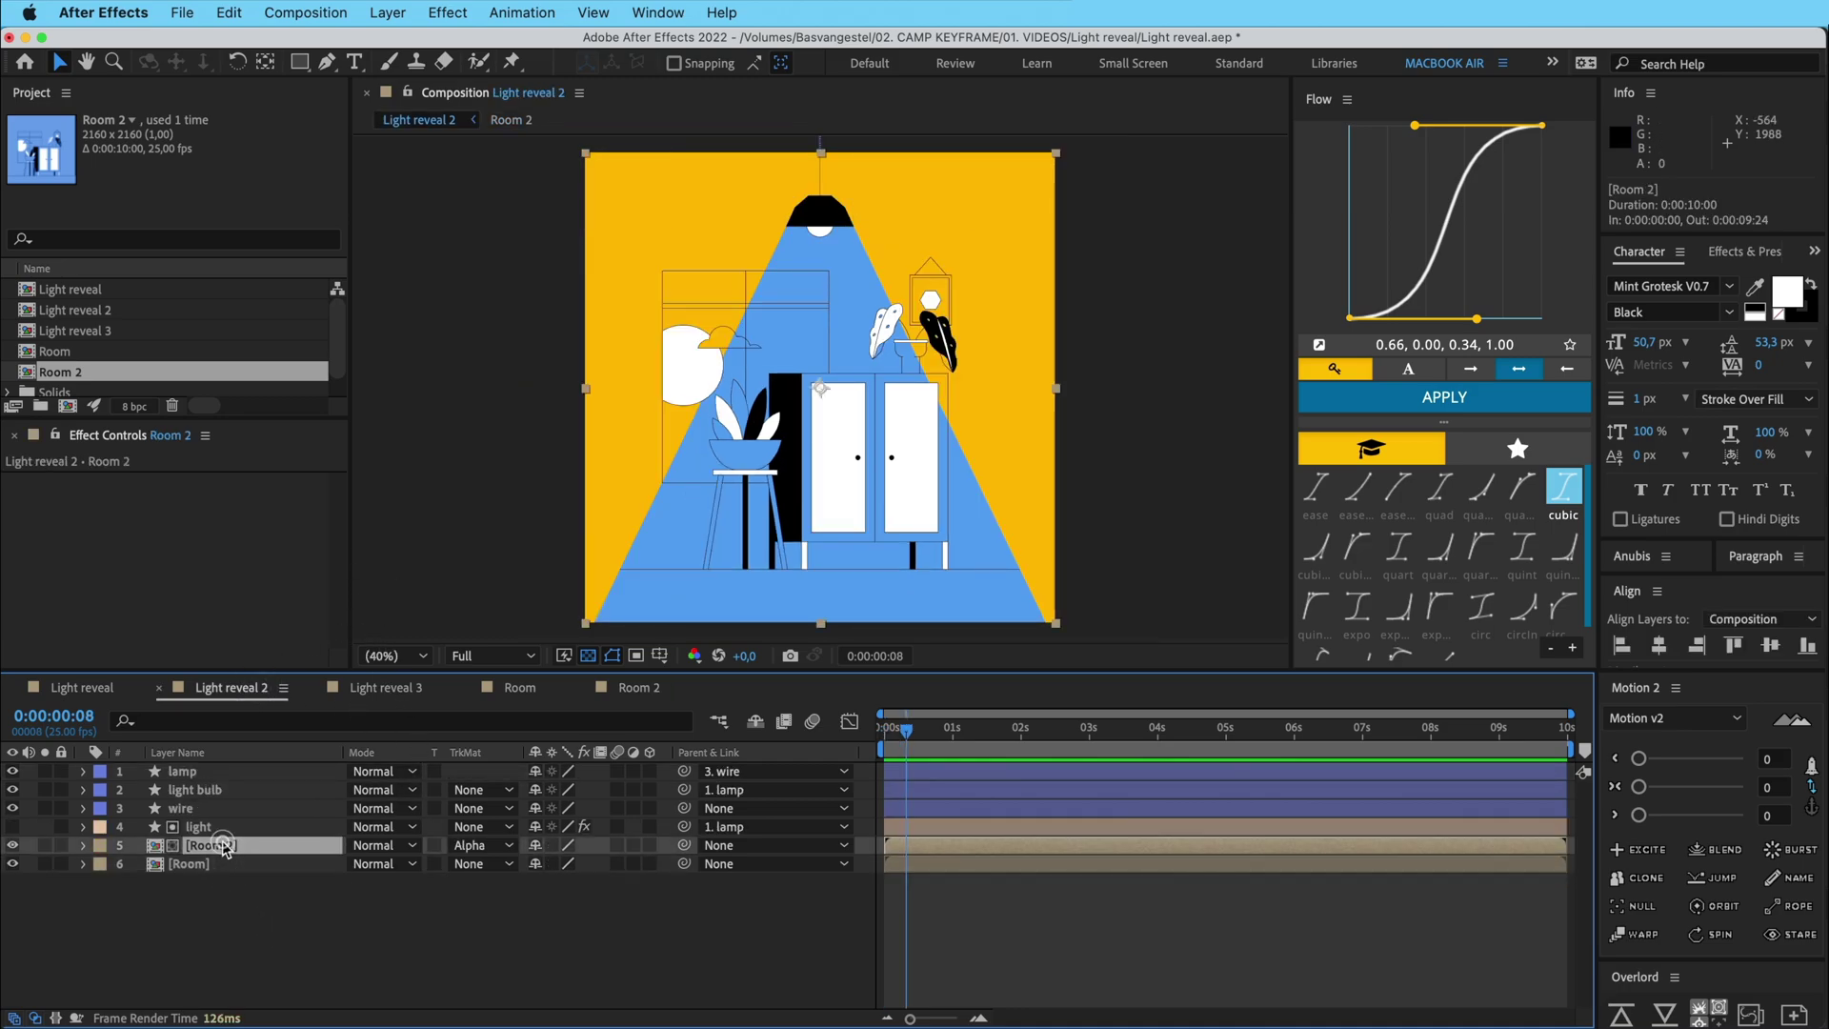
{"action": "left_click", "coordinate": [224, 899]}
{"action": "left_click", "coordinate": [205, 827]}
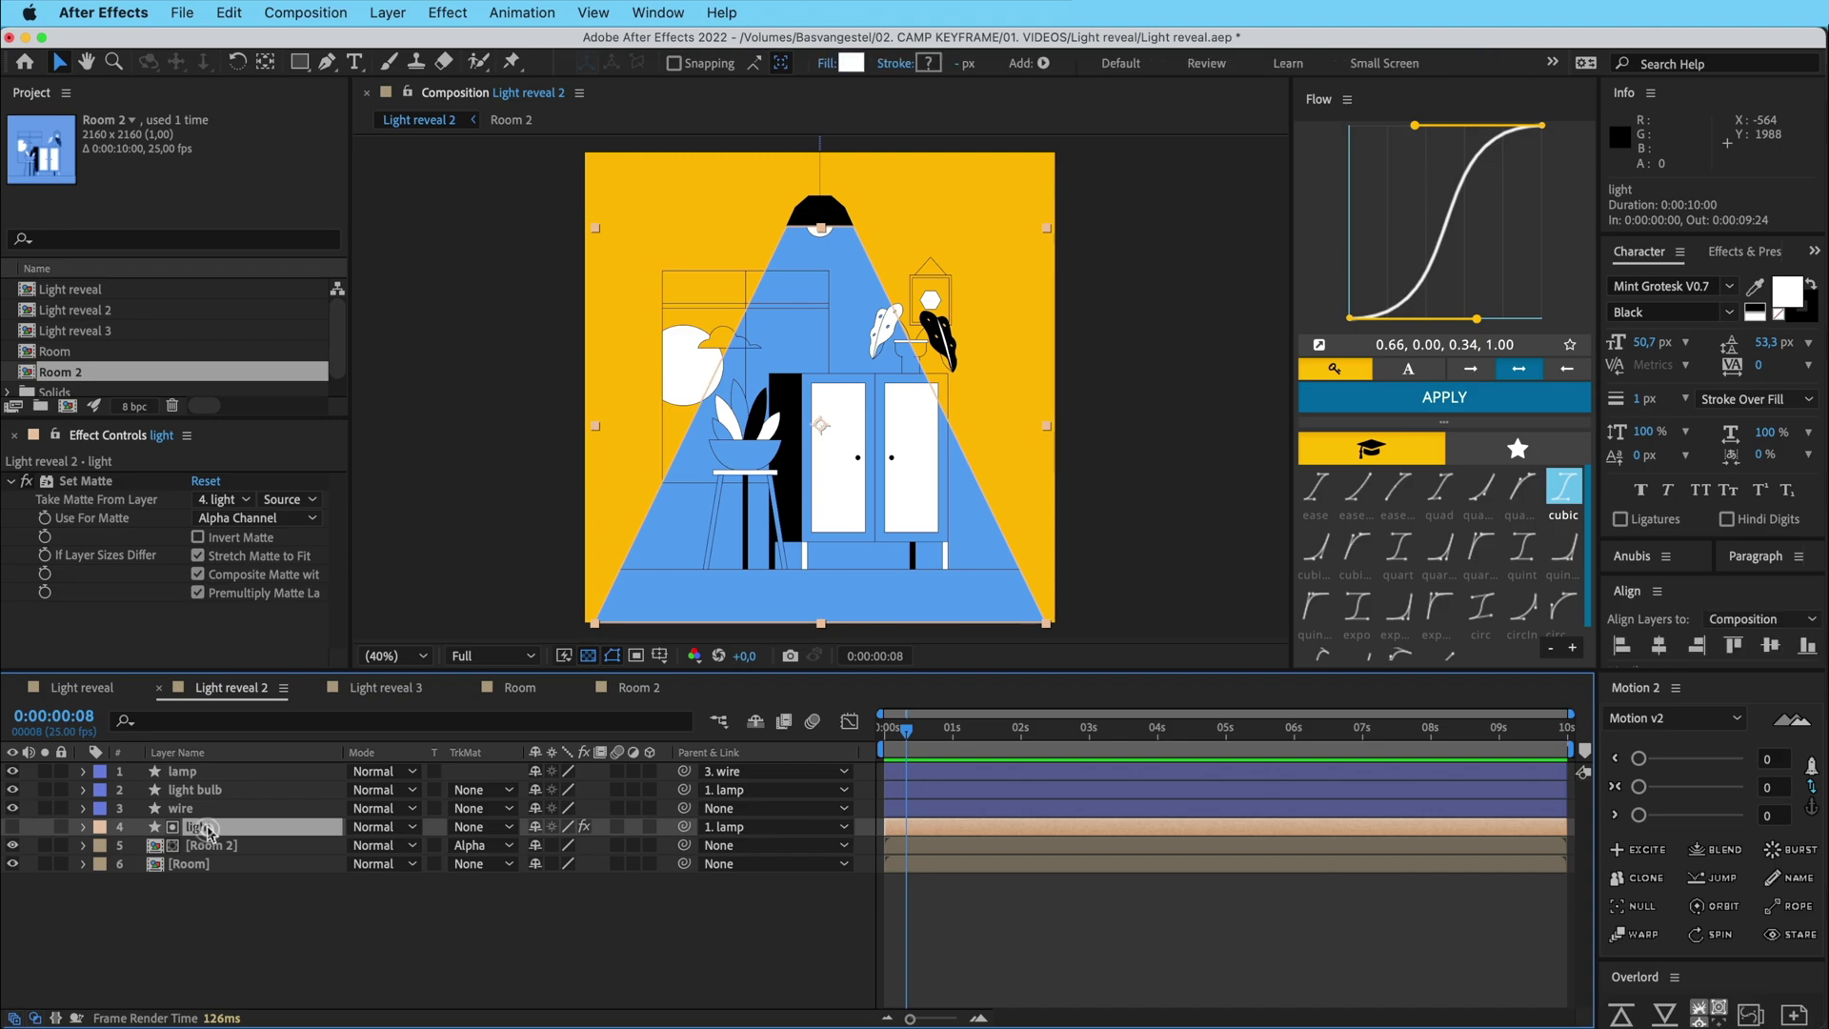
{"action": "left_click", "coordinate": [198, 808], "text": "shift"}
{"action": "left_click", "coordinate": [202, 772], "text": "shift"}
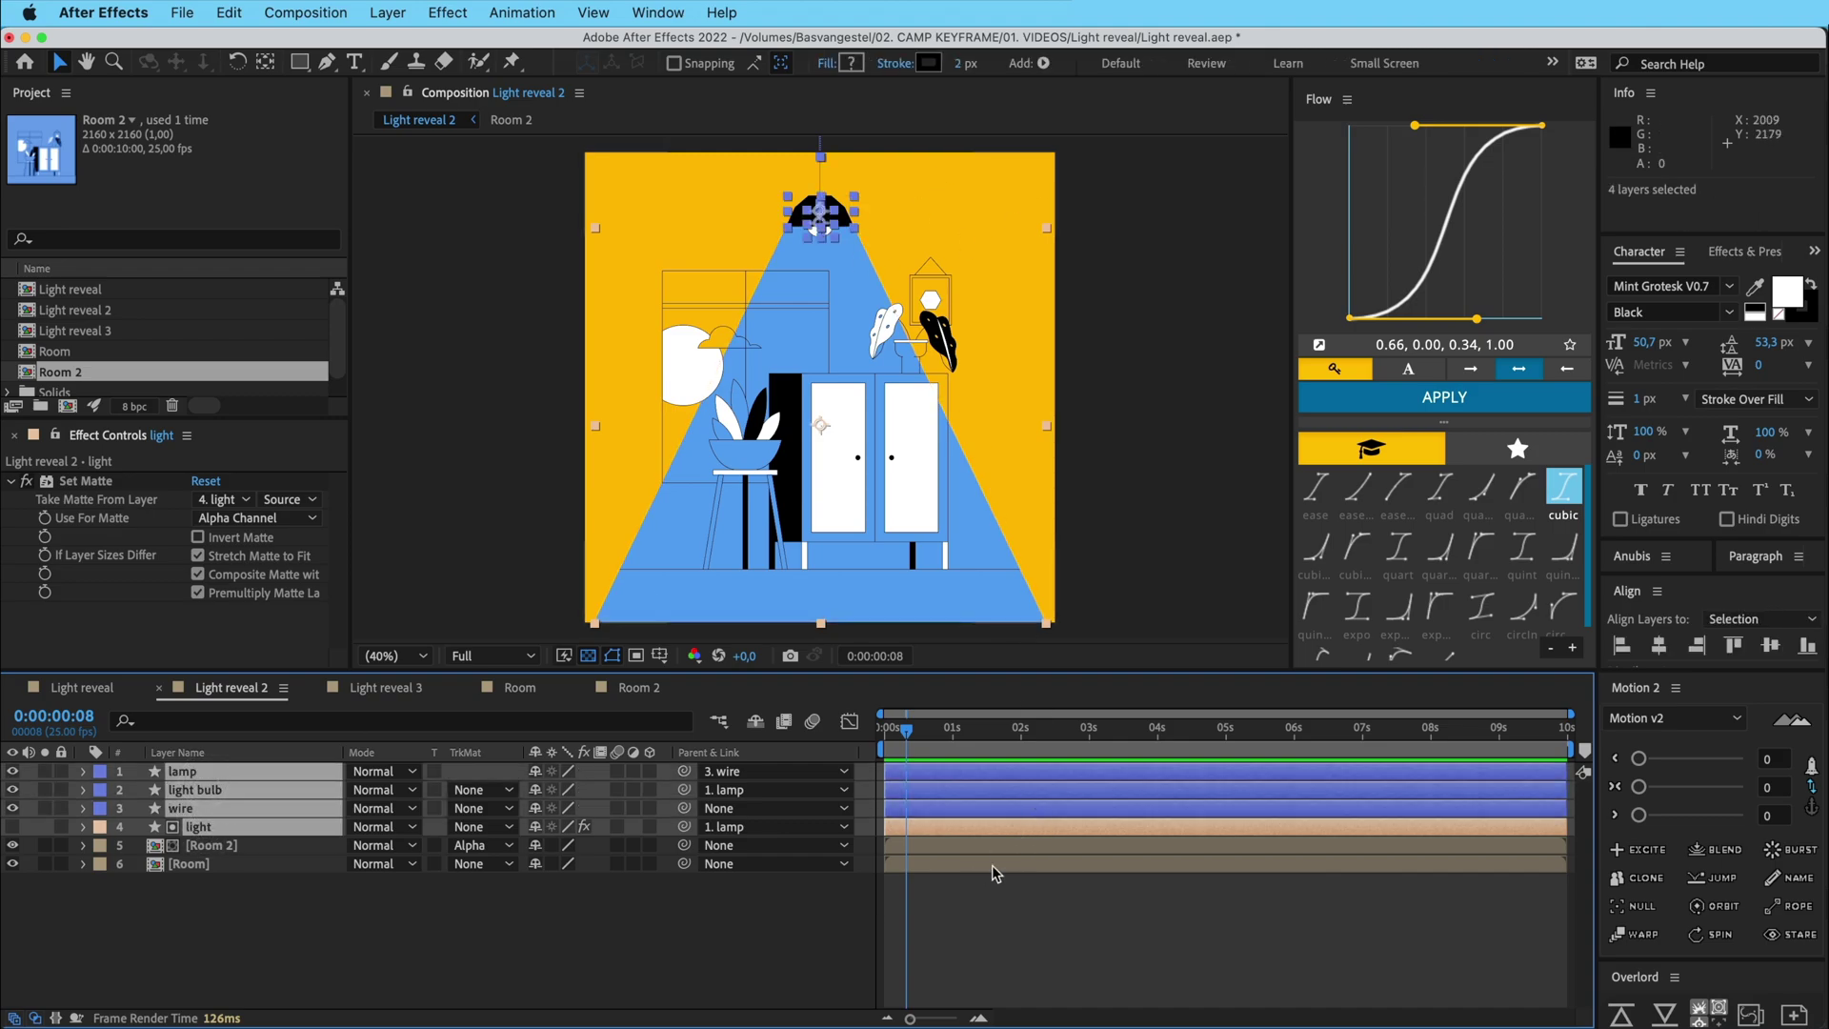
{"action": "left_click", "coordinate": [259, 871]}
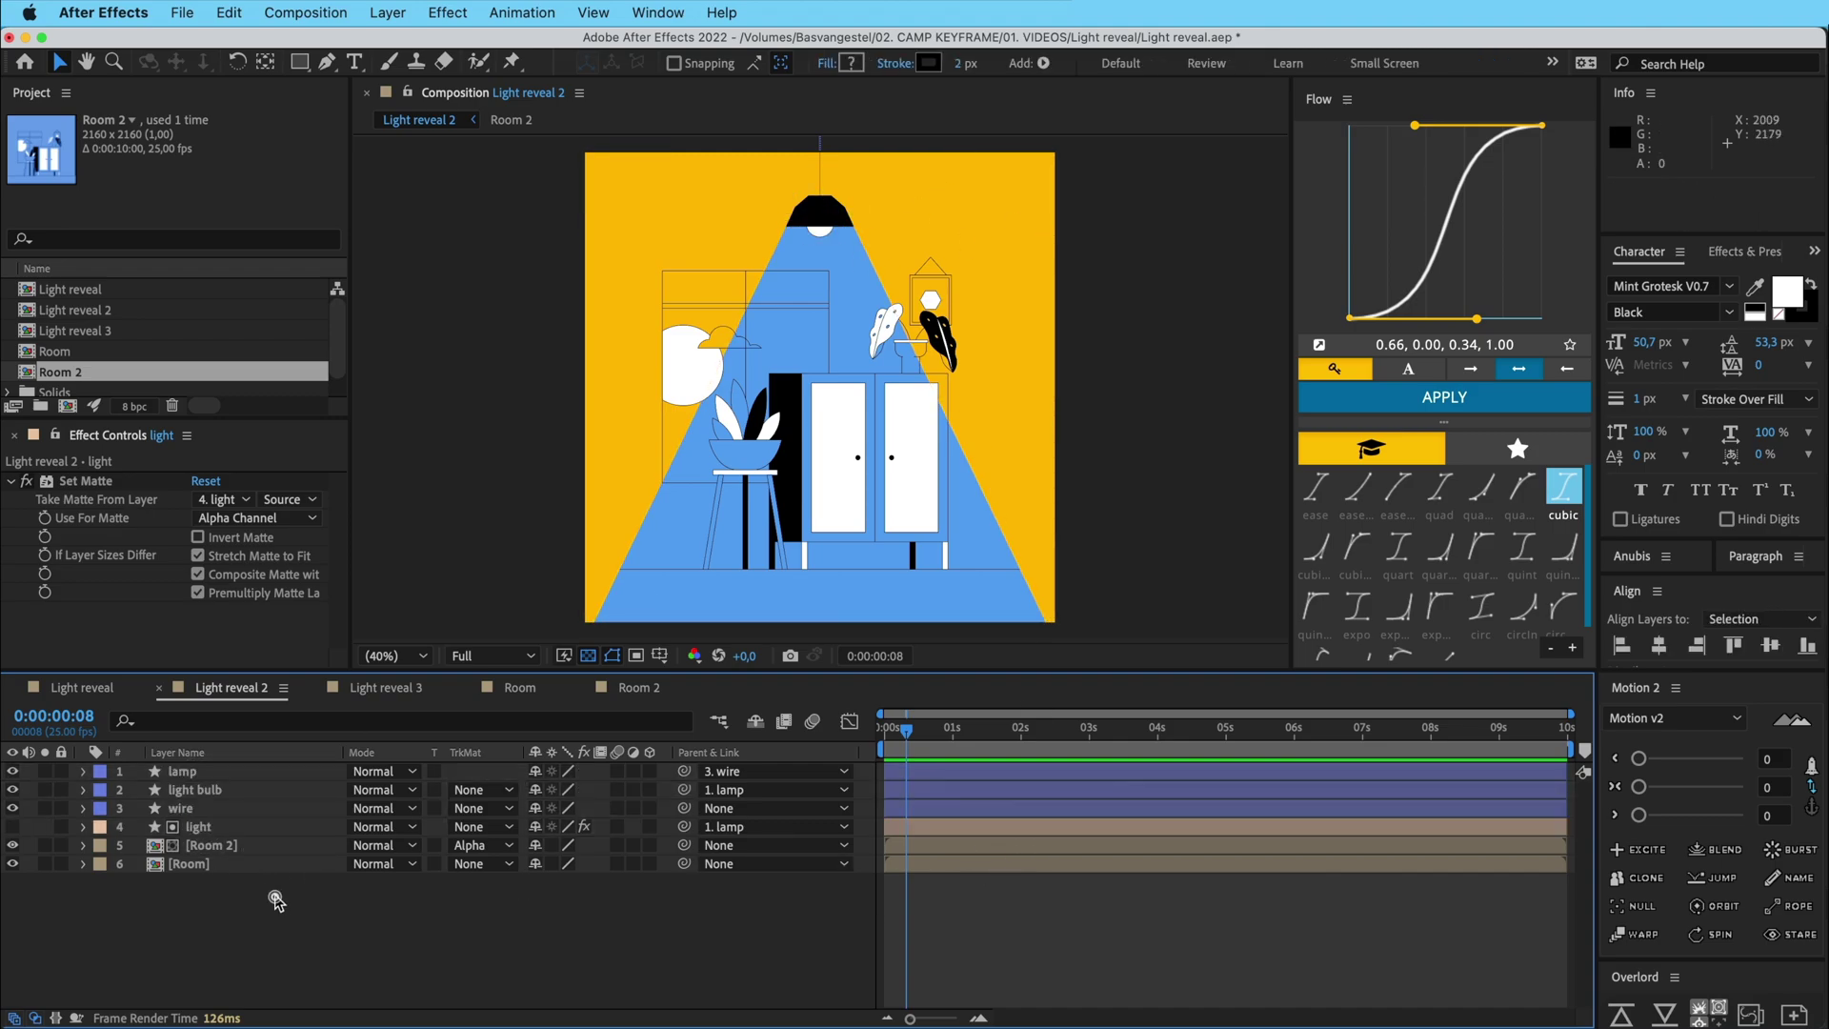
- Trial-move the Room 2 artwork, undo it, and inspect the light layer's Set Matte
{"action": "left_click", "coordinate": [234, 850]}
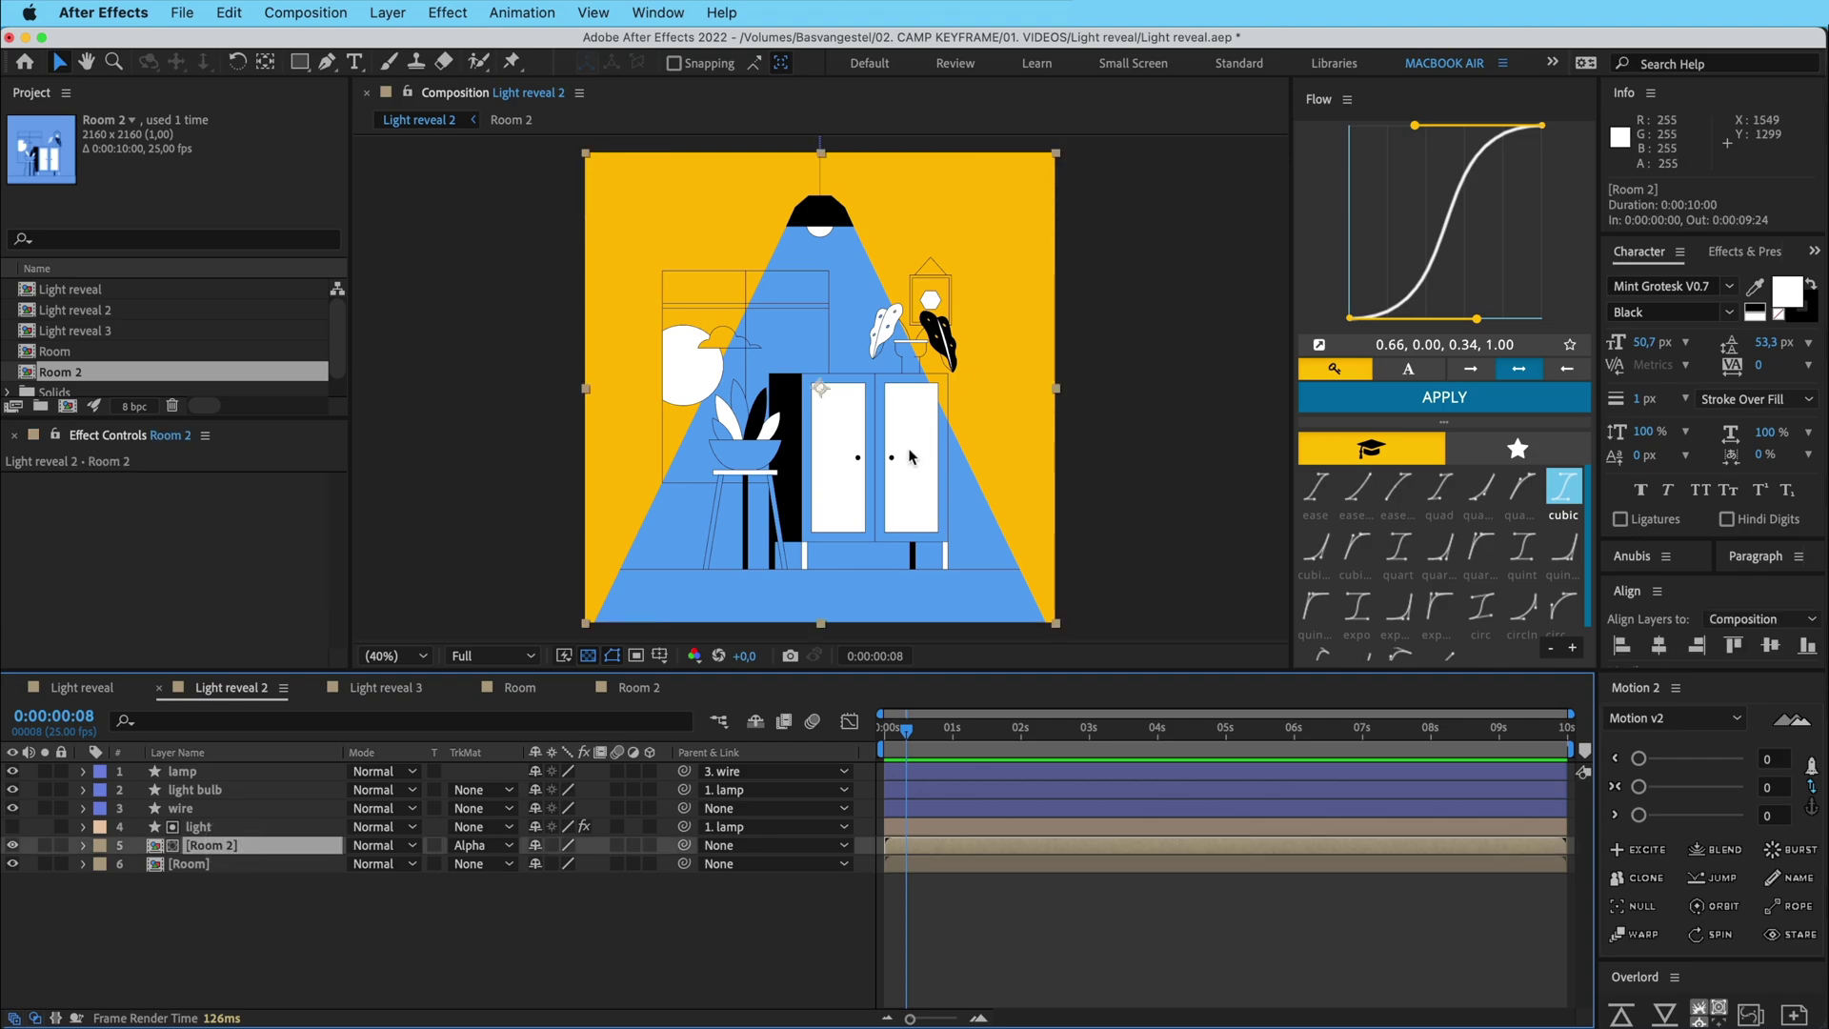
{"action": "left_click_drag", "start_coordinate": [912, 474], "coordinate": [998, 526]}
{"action": "key", "text": "super+z"}
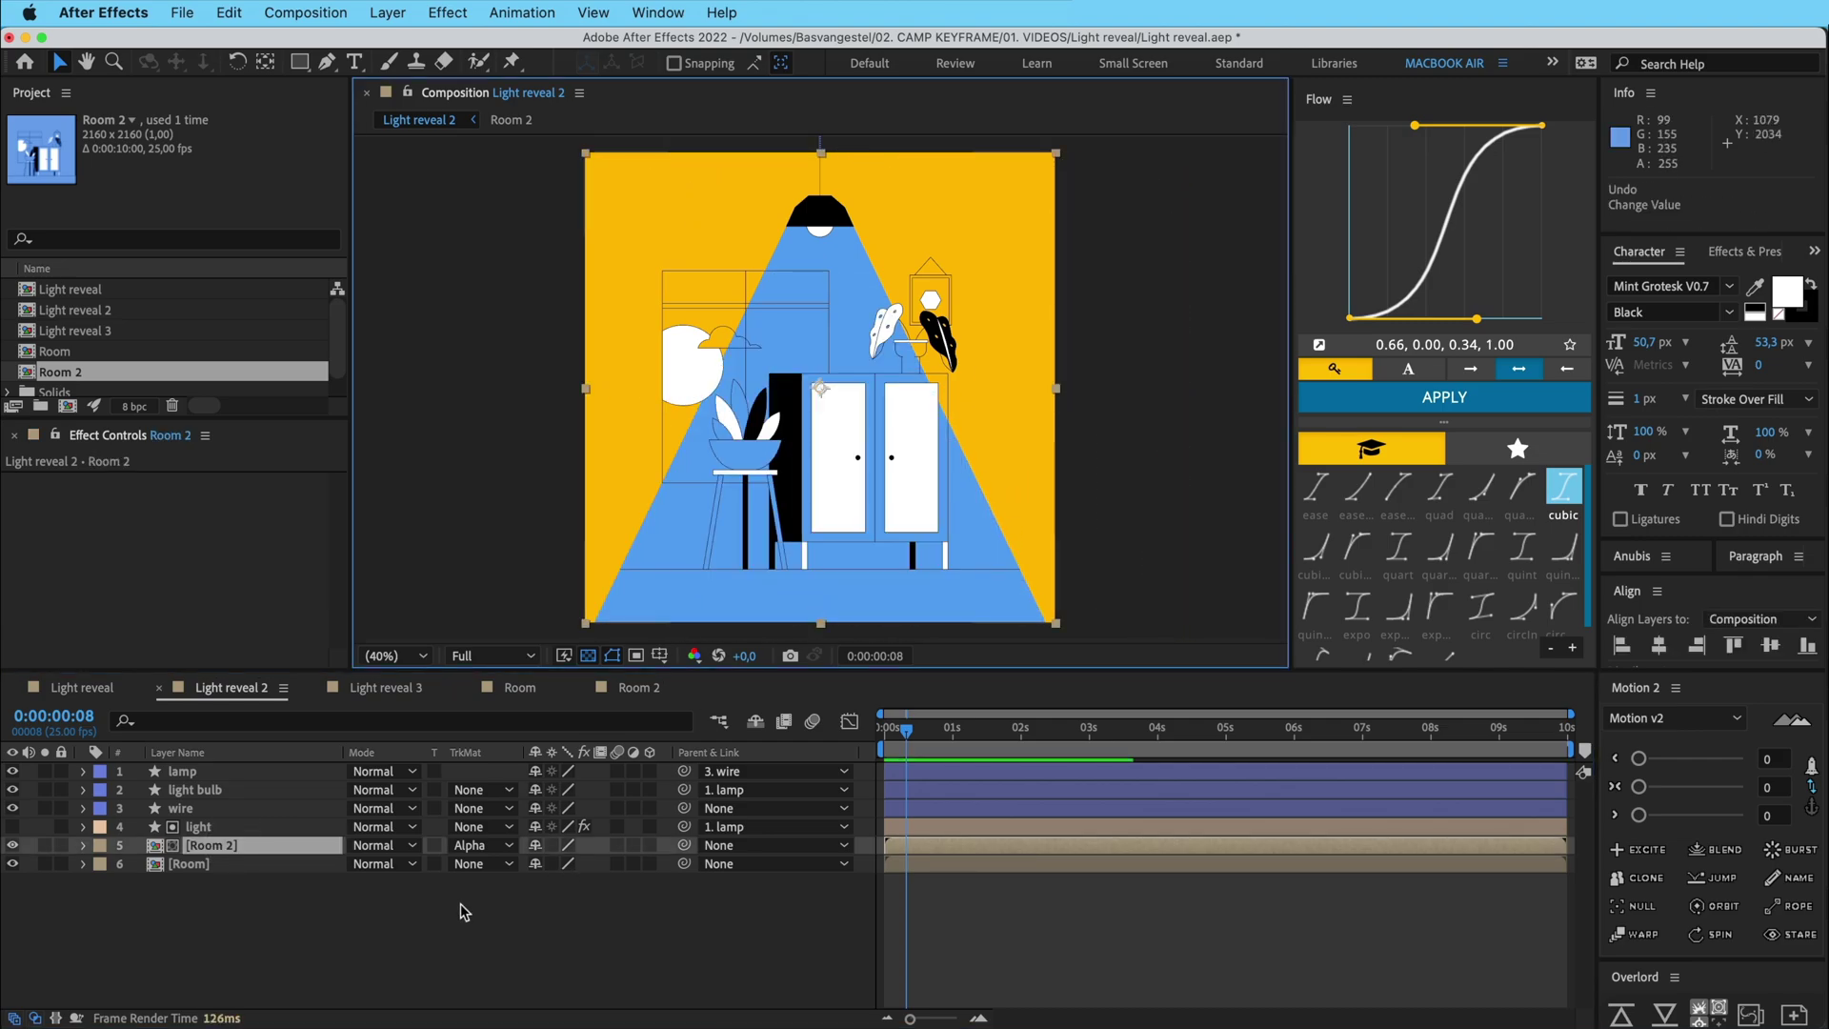
{"action": "left_click", "coordinate": [214, 828]}
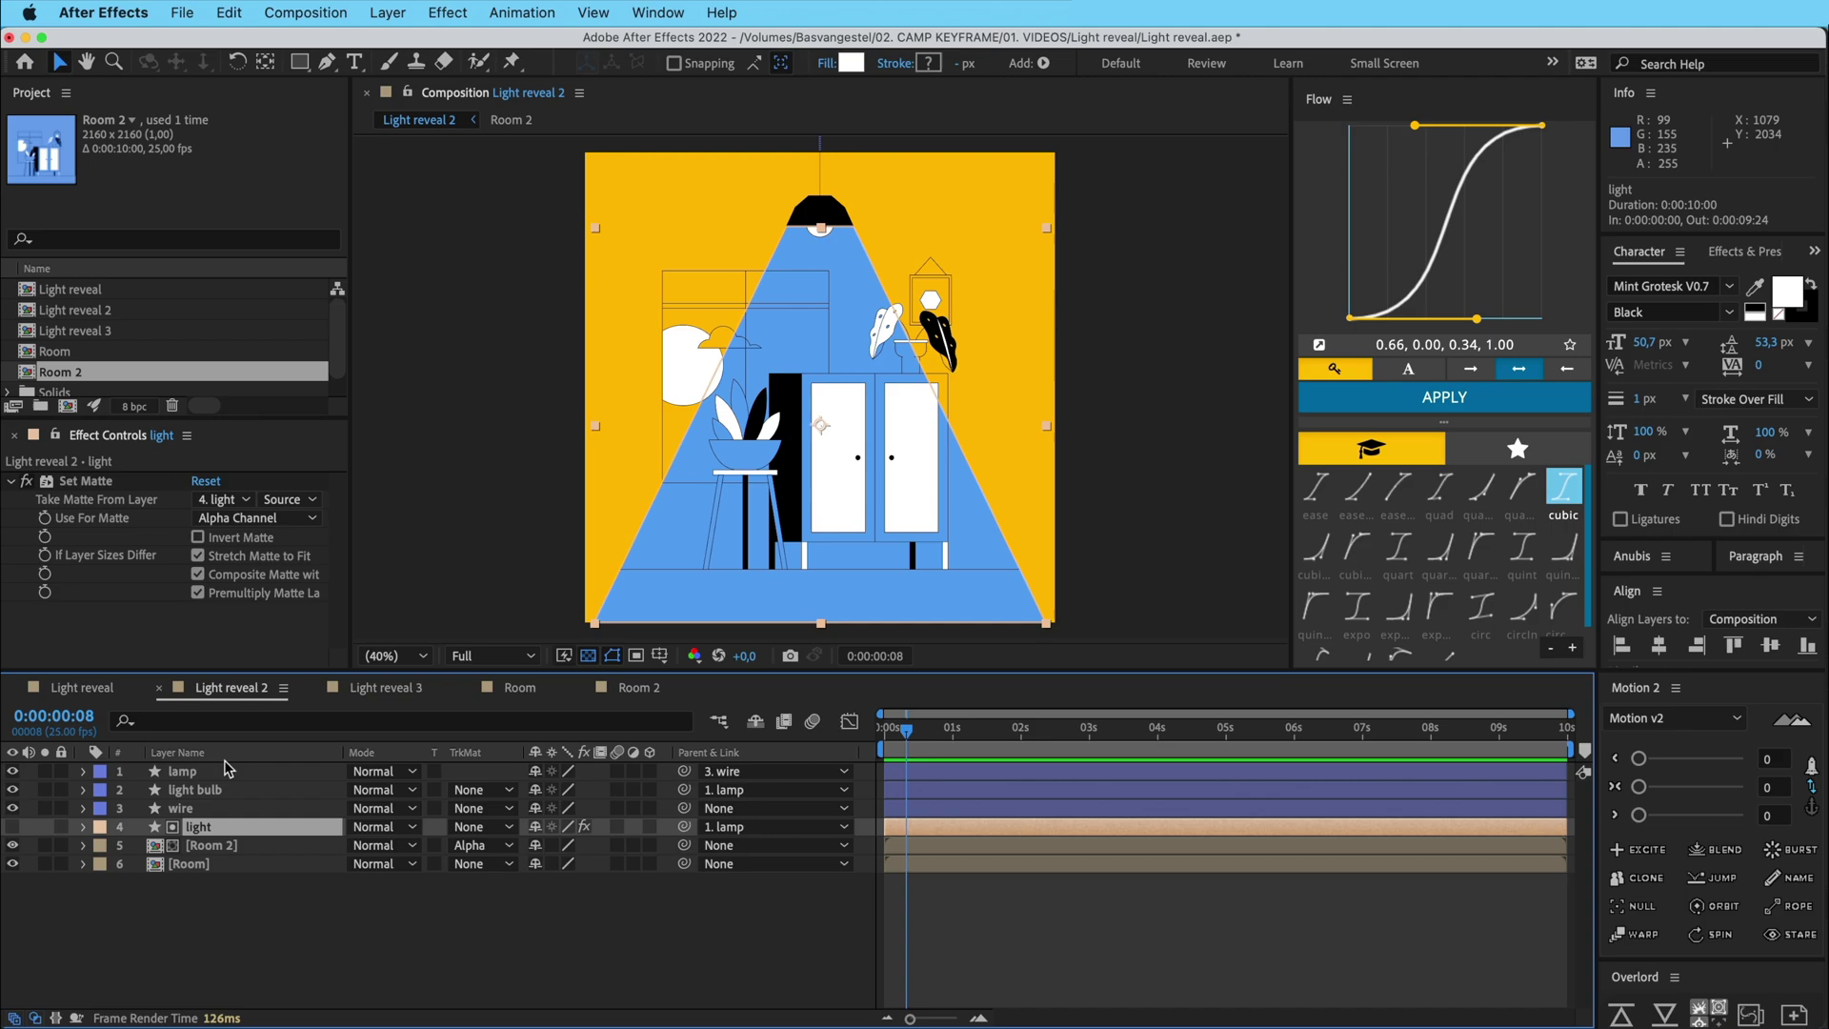
- In Light reveal 3, turn off the Black & White effect's blue tint
{"action": "left_click", "coordinate": [83, 689]}
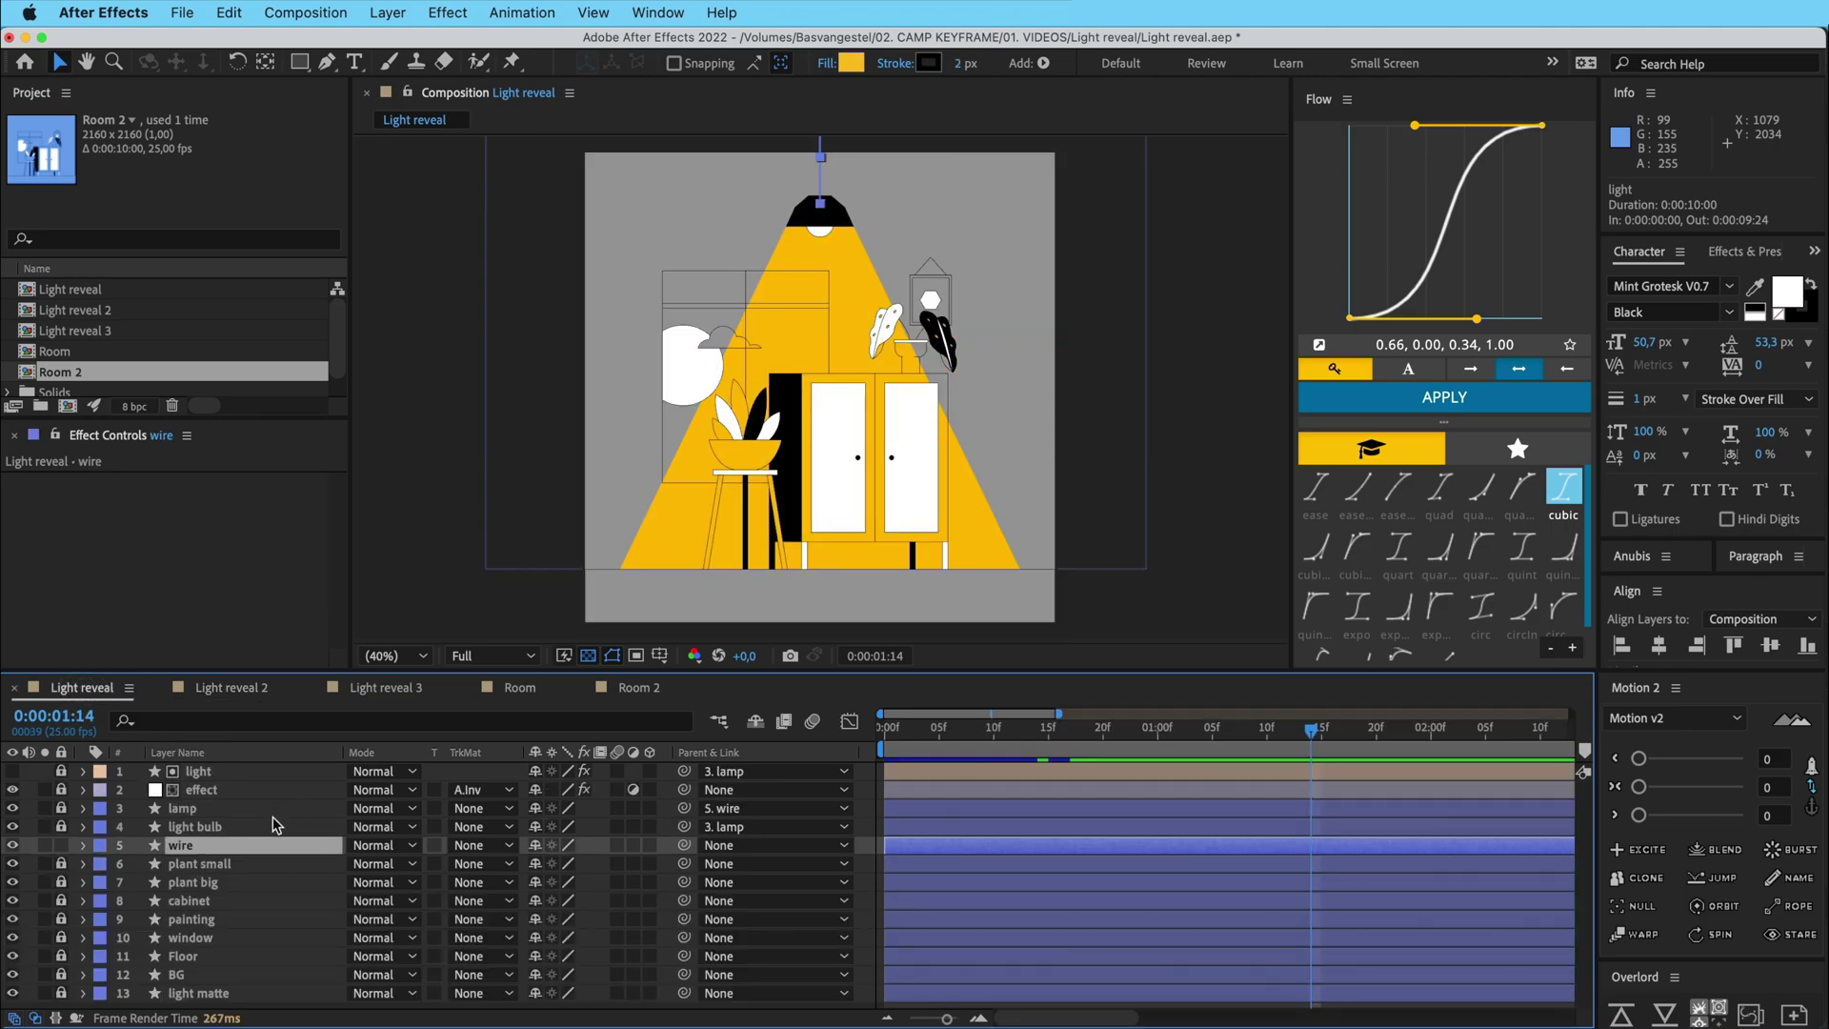
{"action": "left_click", "coordinate": [410, 690]}
{"action": "left_click", "coordinate": [734, 489]}
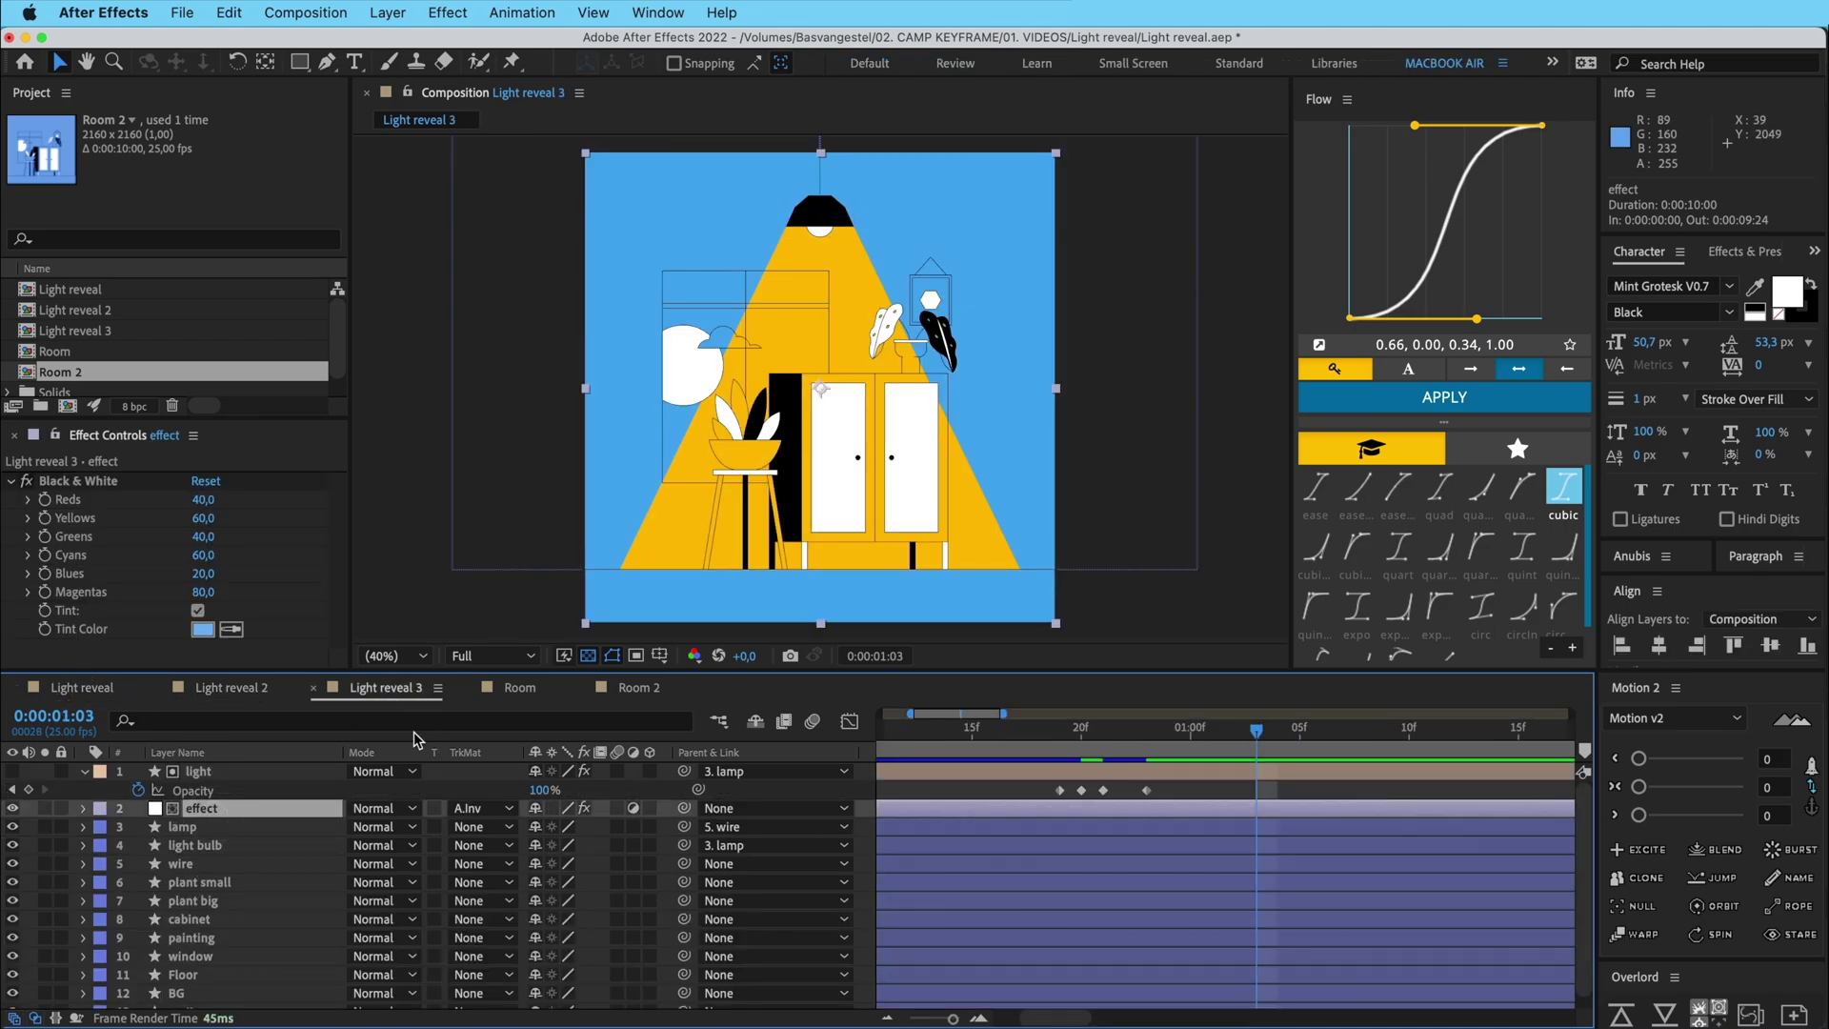
{"action": "left_click", "coordinate": [198, 610]}
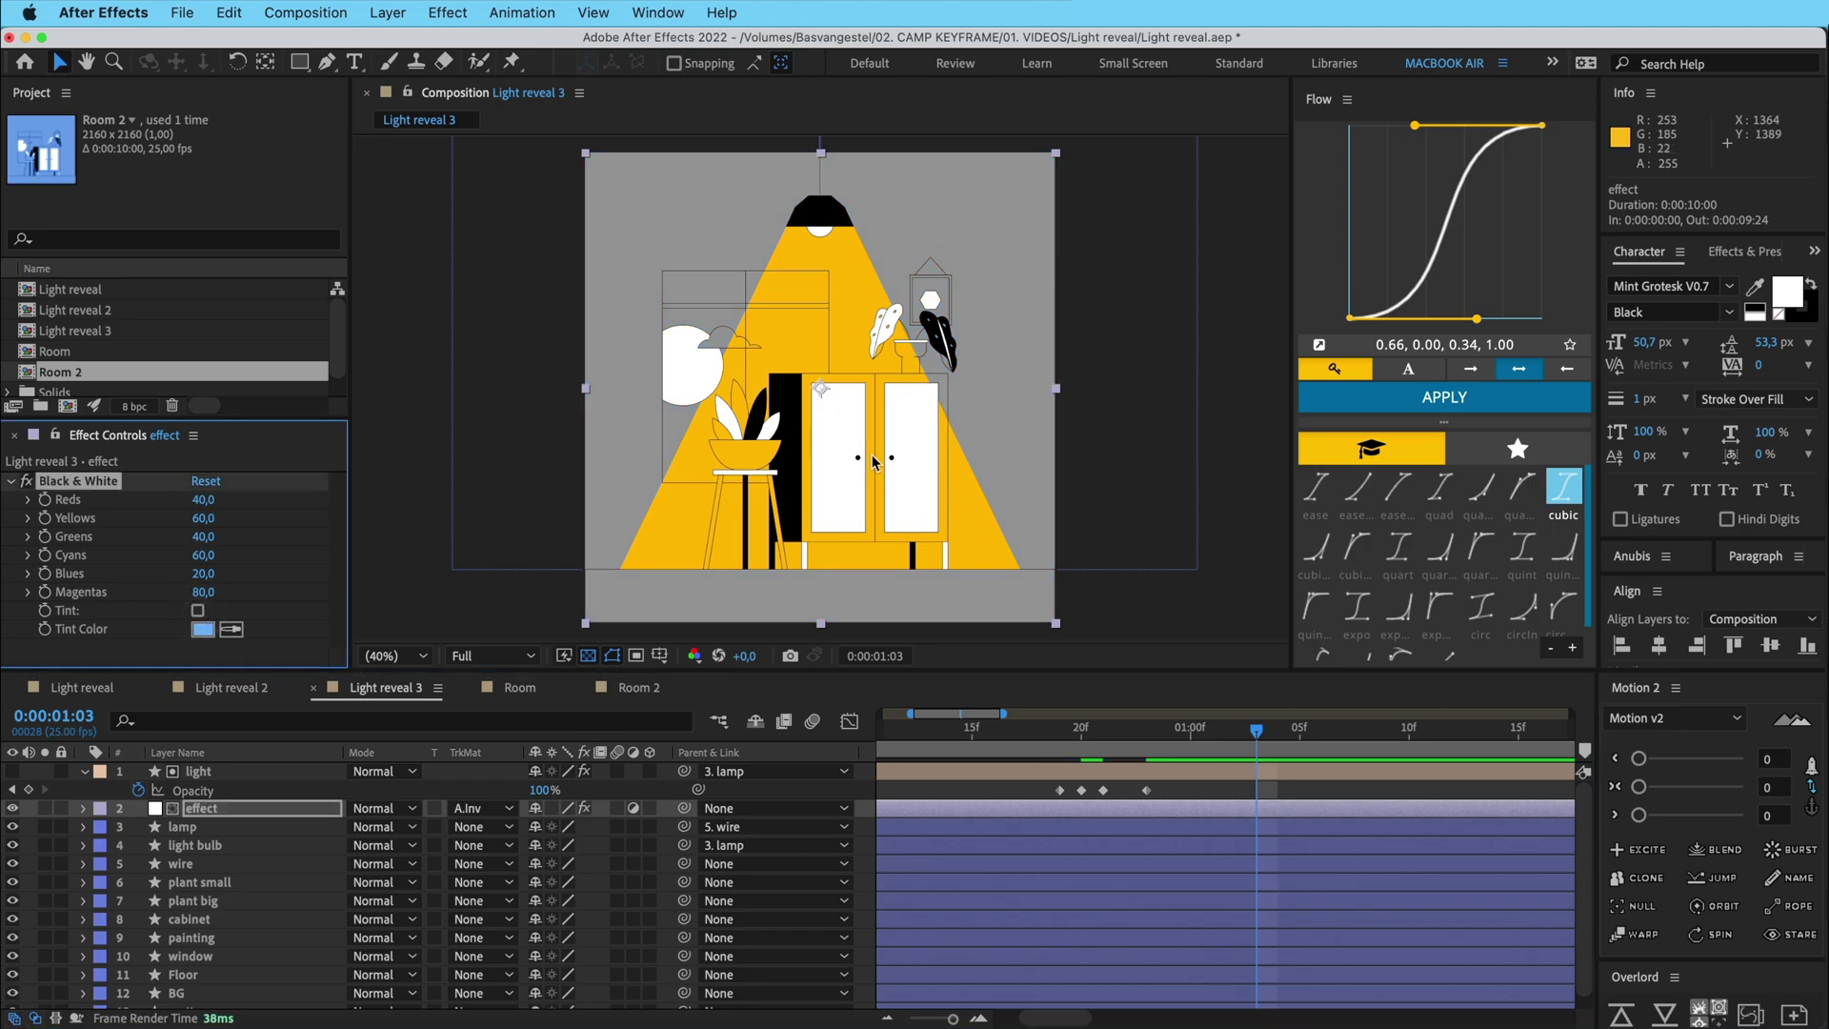
{"action": "left_click", "coordinate": [202, 771]}
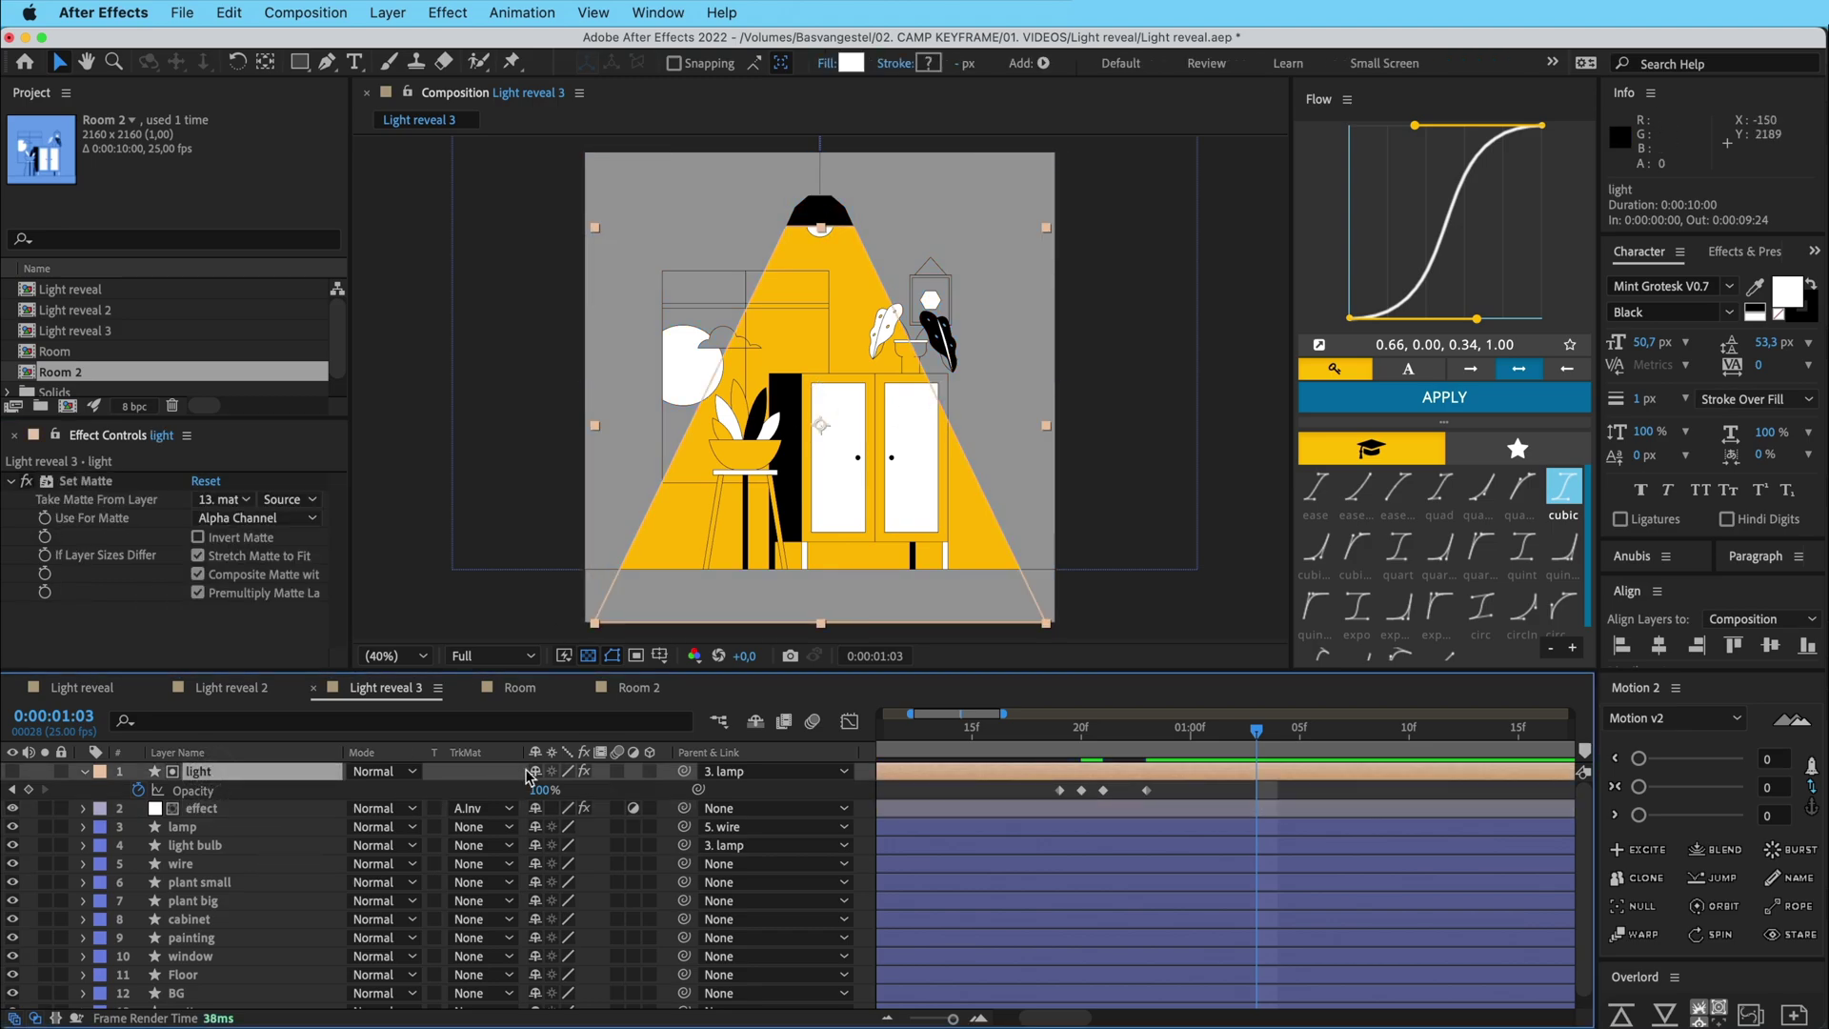
- Back in Light reveal 2, select the Room 2 layer and then the light layer
{"action": "left_click", "coordinate": [254, 696]}
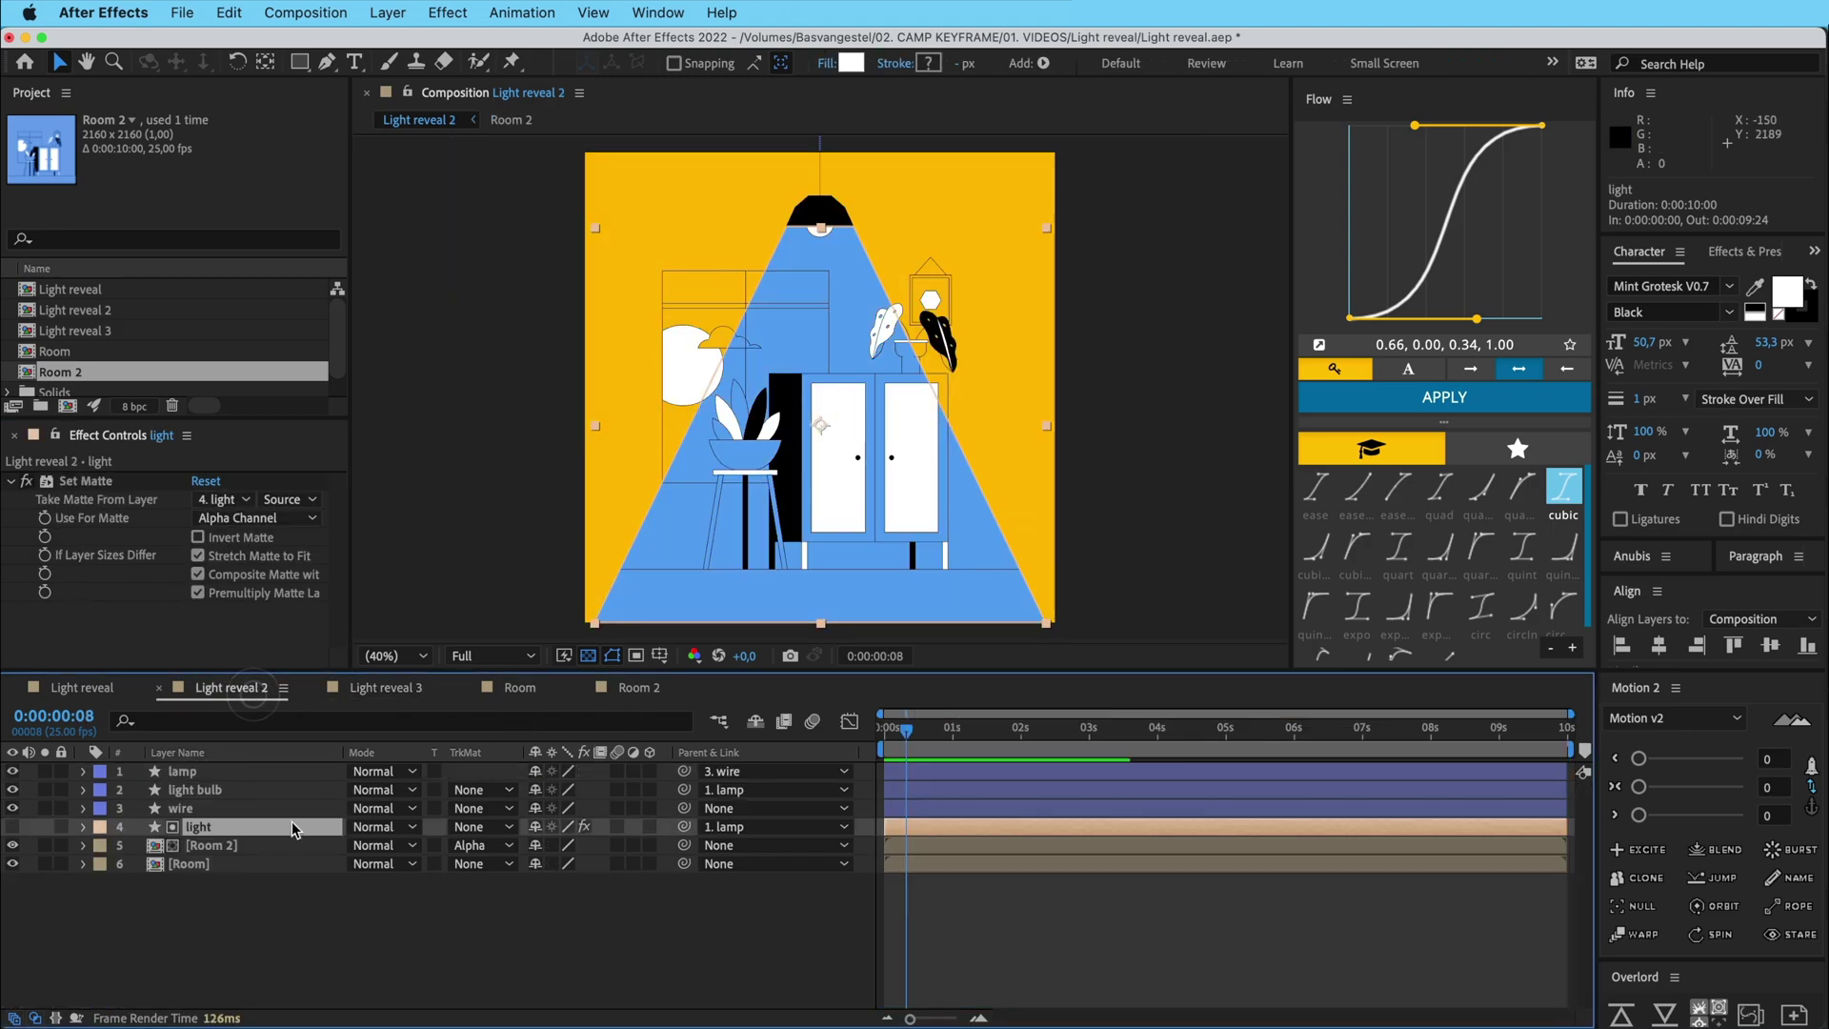
{"action": "left_click", "coordinate": [228, 845]}
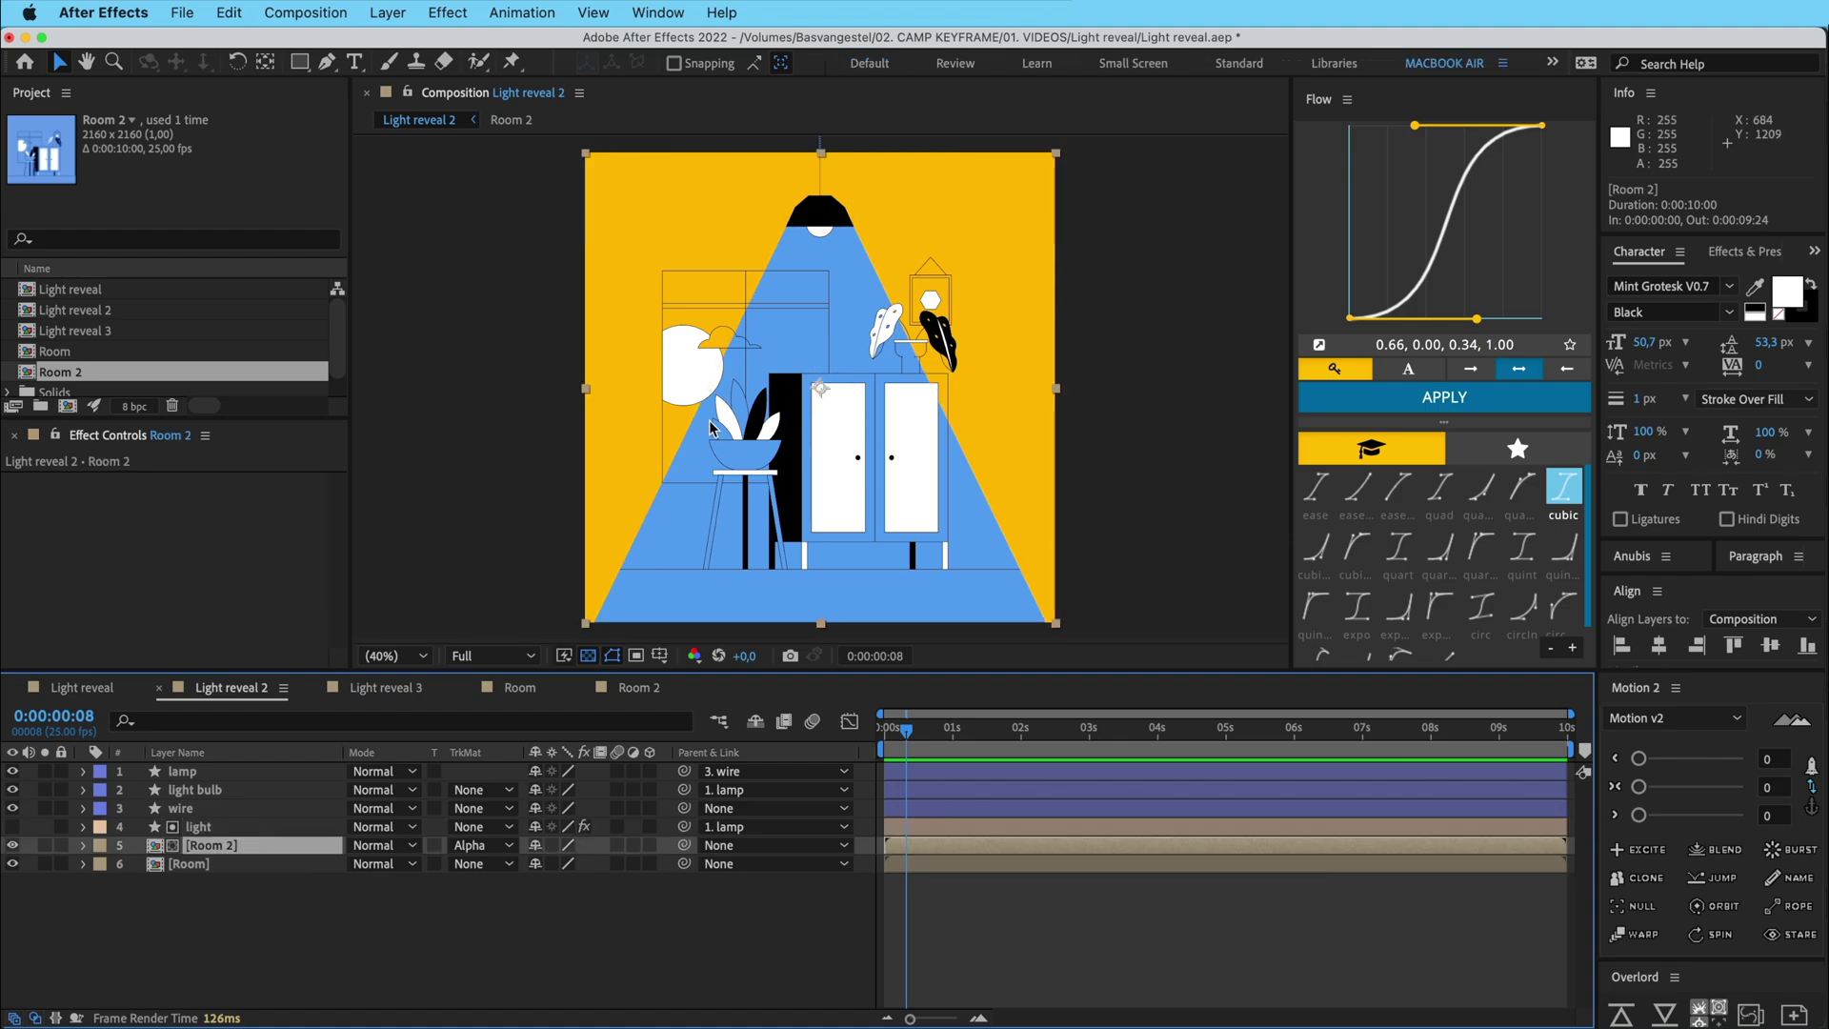
{"action": "left_click", "coordinate": [204, 827]}
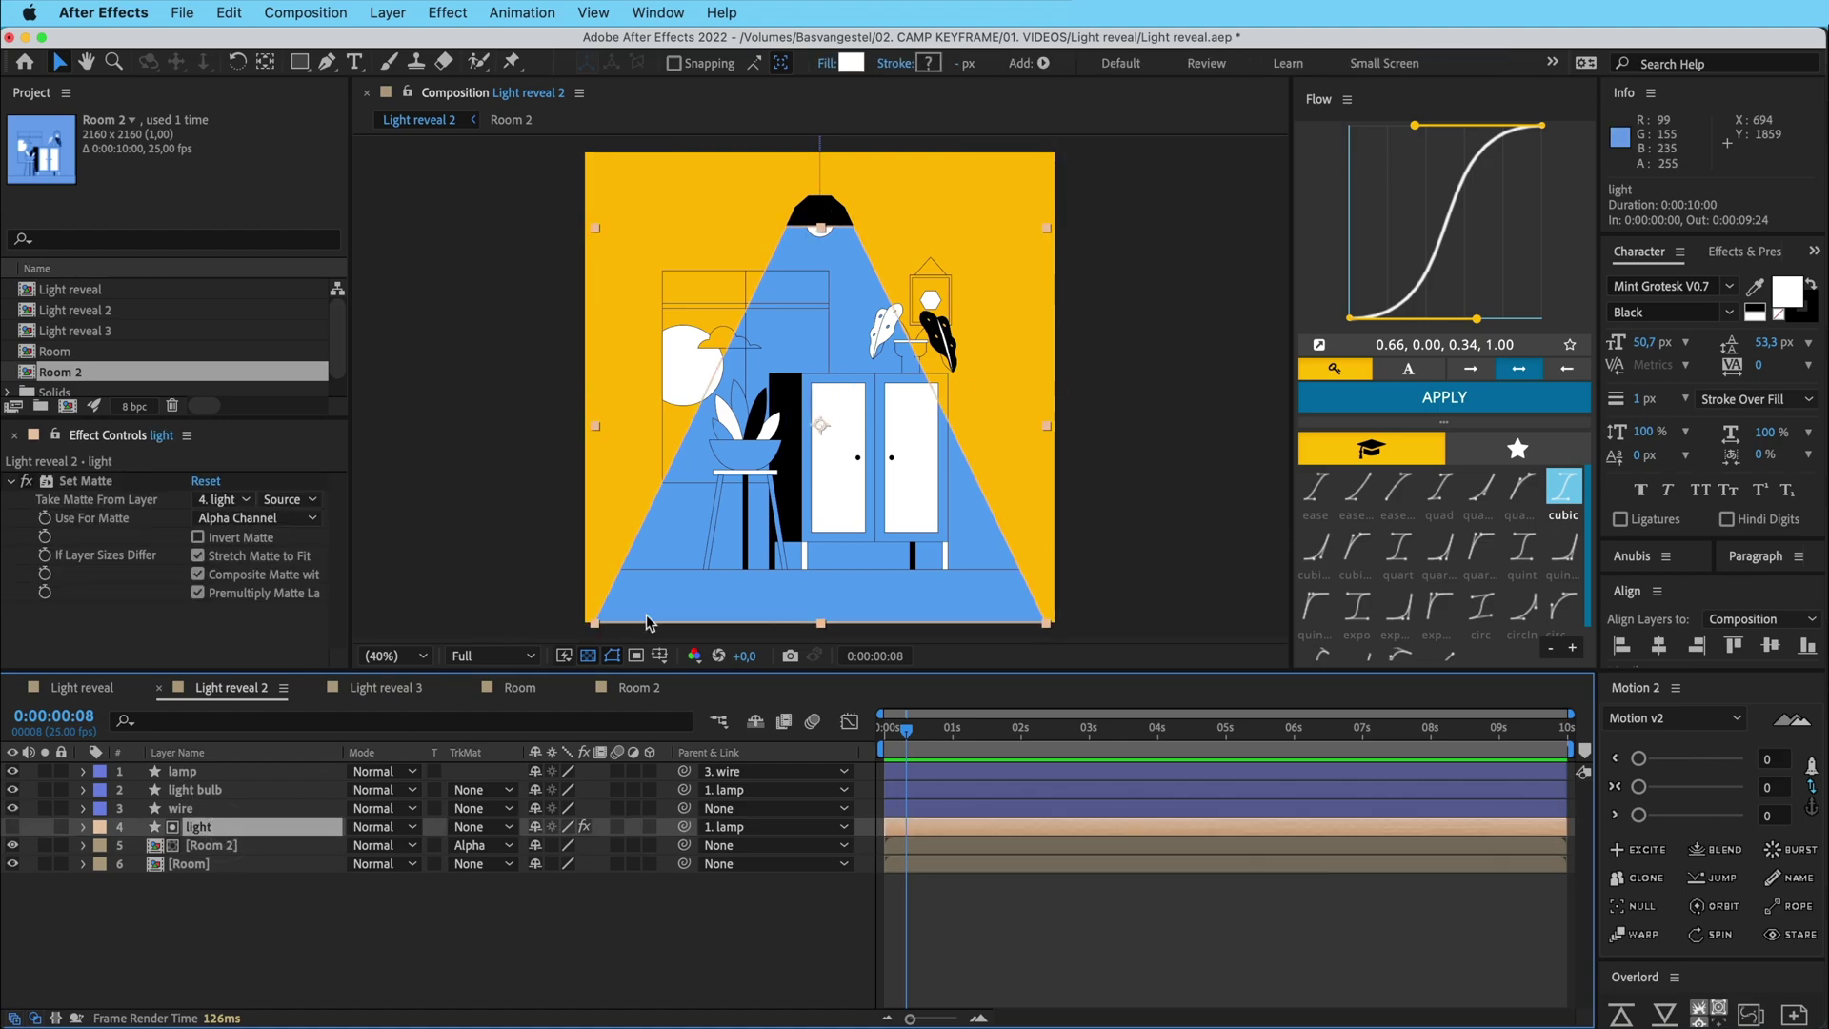
- Inside the Room 2 precomp, draw a pale yellow rectangle over the cabinet doors and nudge it into place
{"action": "double_click", "coordinate": [228, 844]}
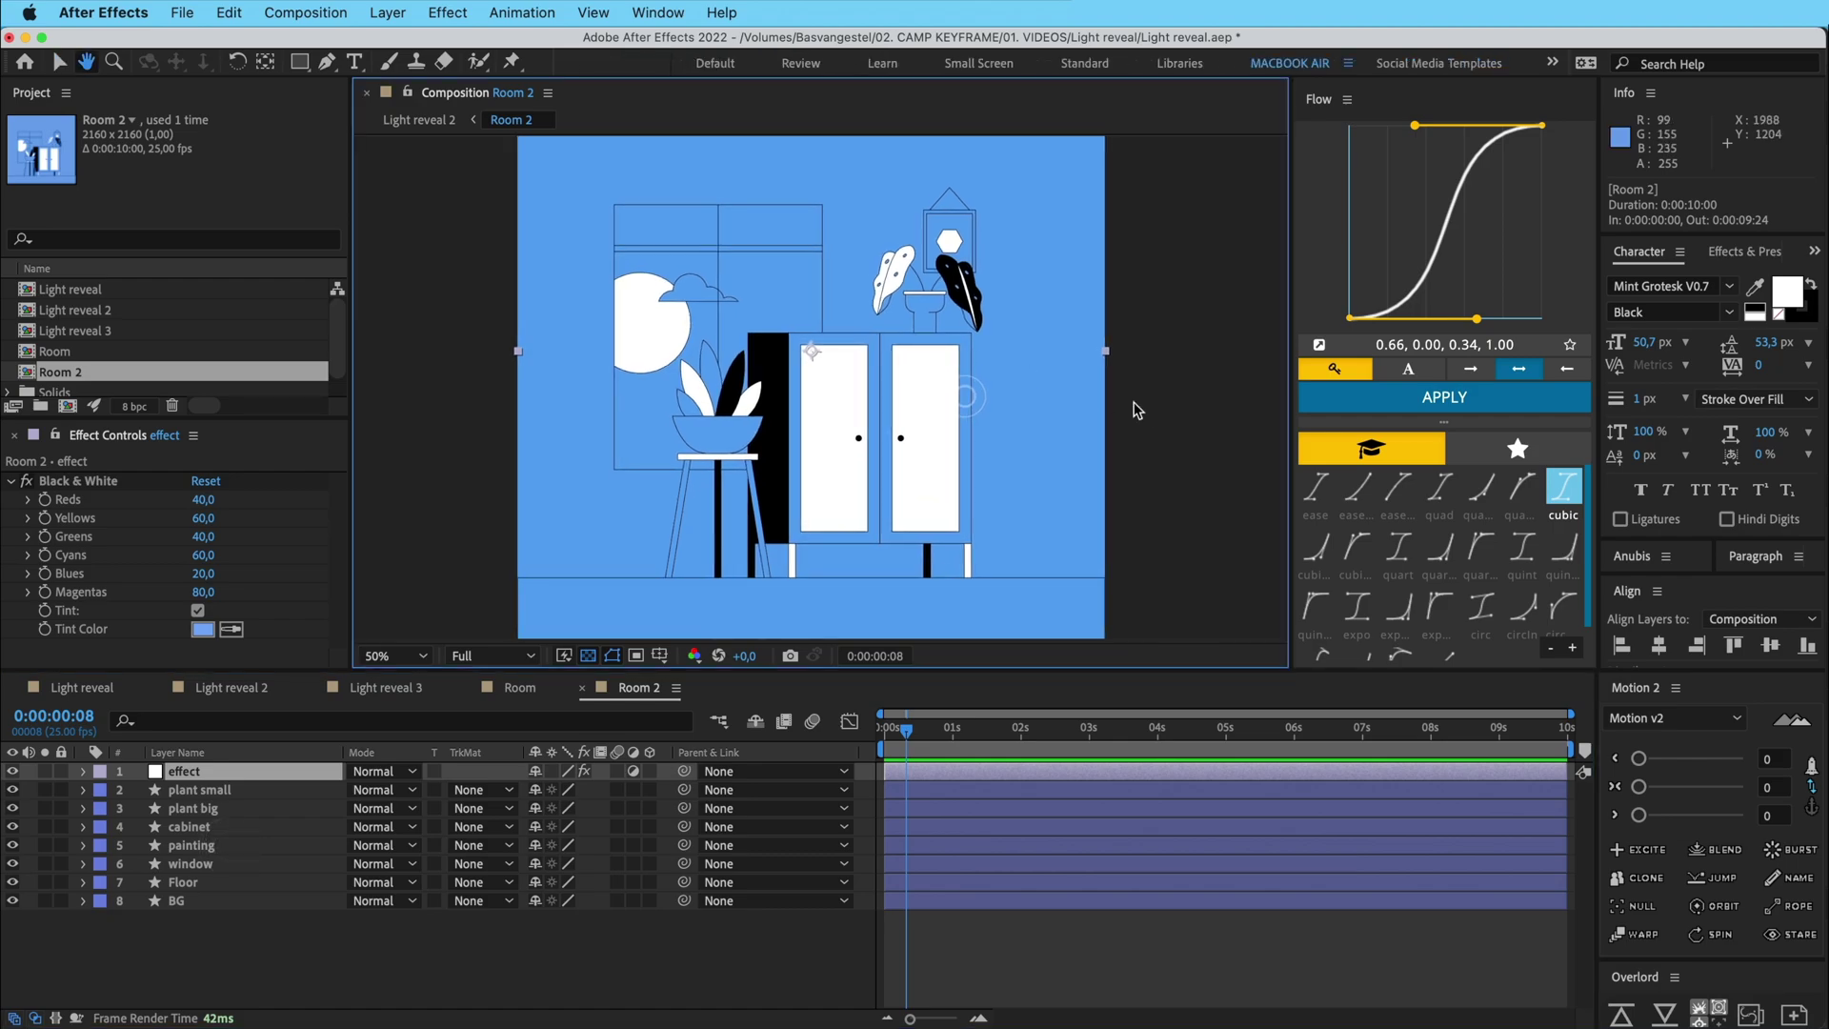
{"action": "left_click", "coordinate": [1190, 416]}
{"action": "left_click", "coordinate": [840, 393]}
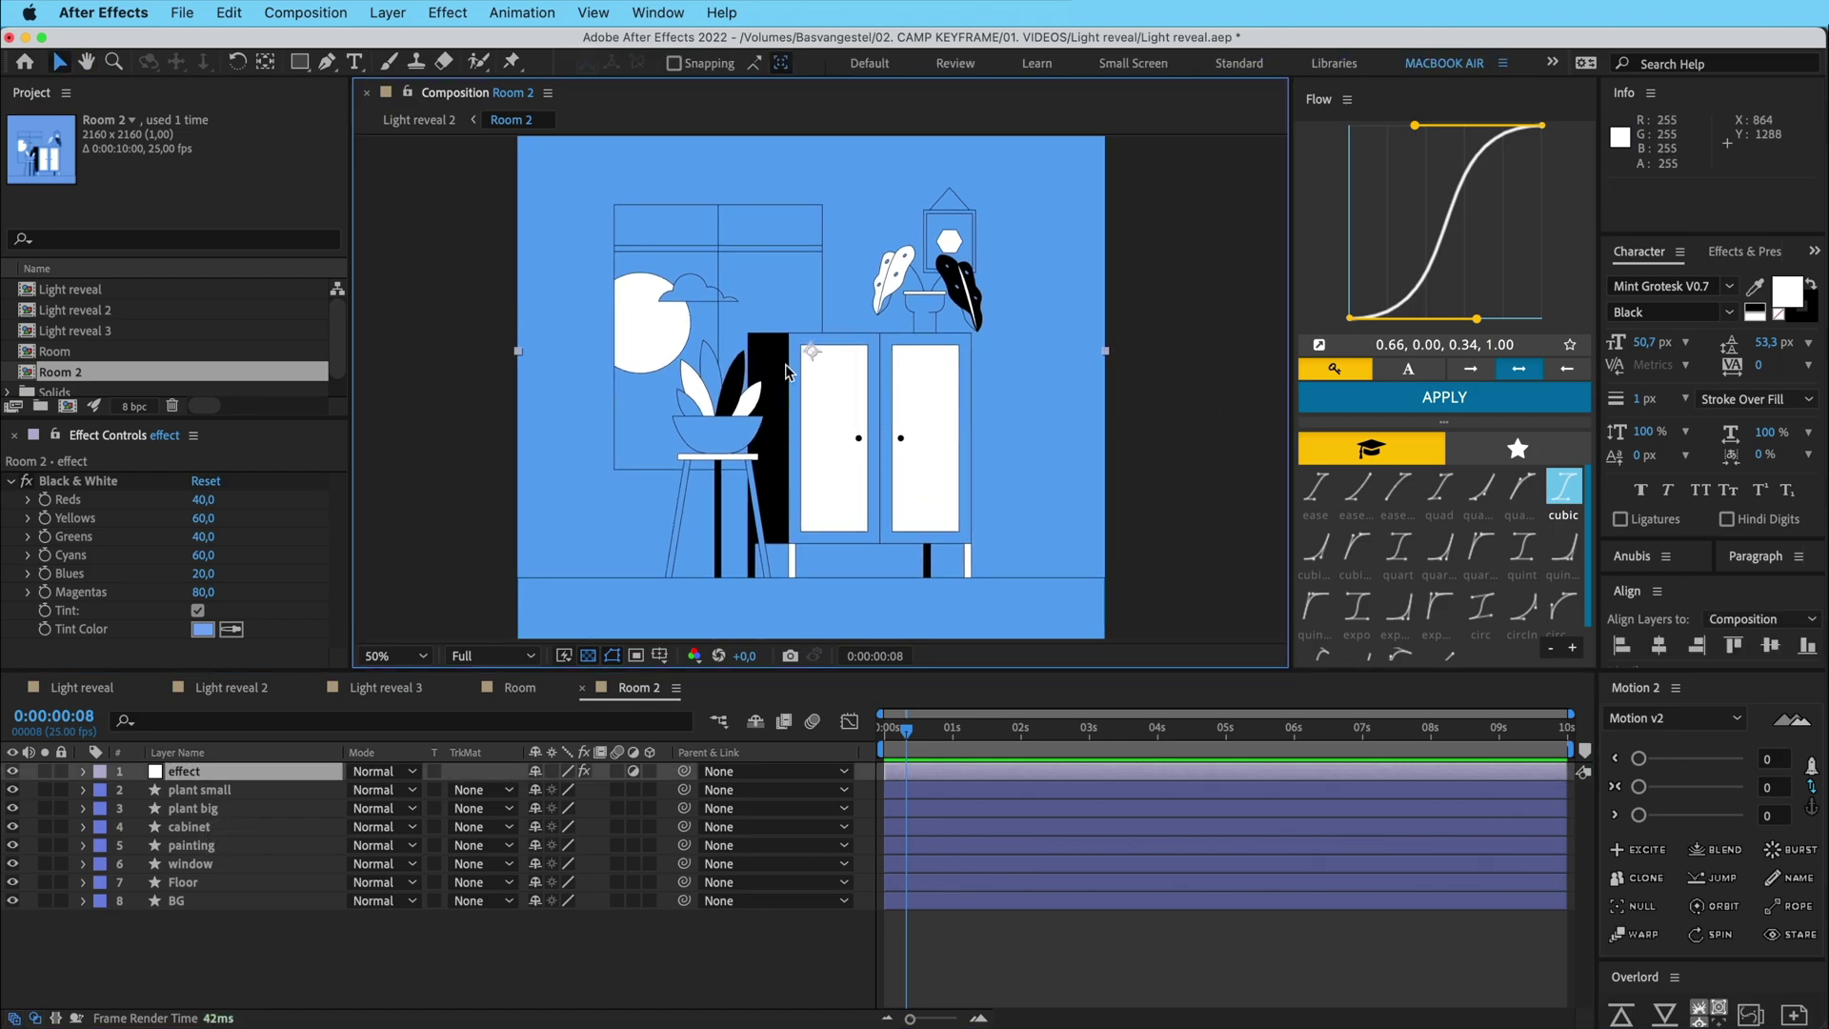
{"action": "left_click", "coordinate": [1170, 467]}
{"action": "left_click", "coordinate": [300, 61]}
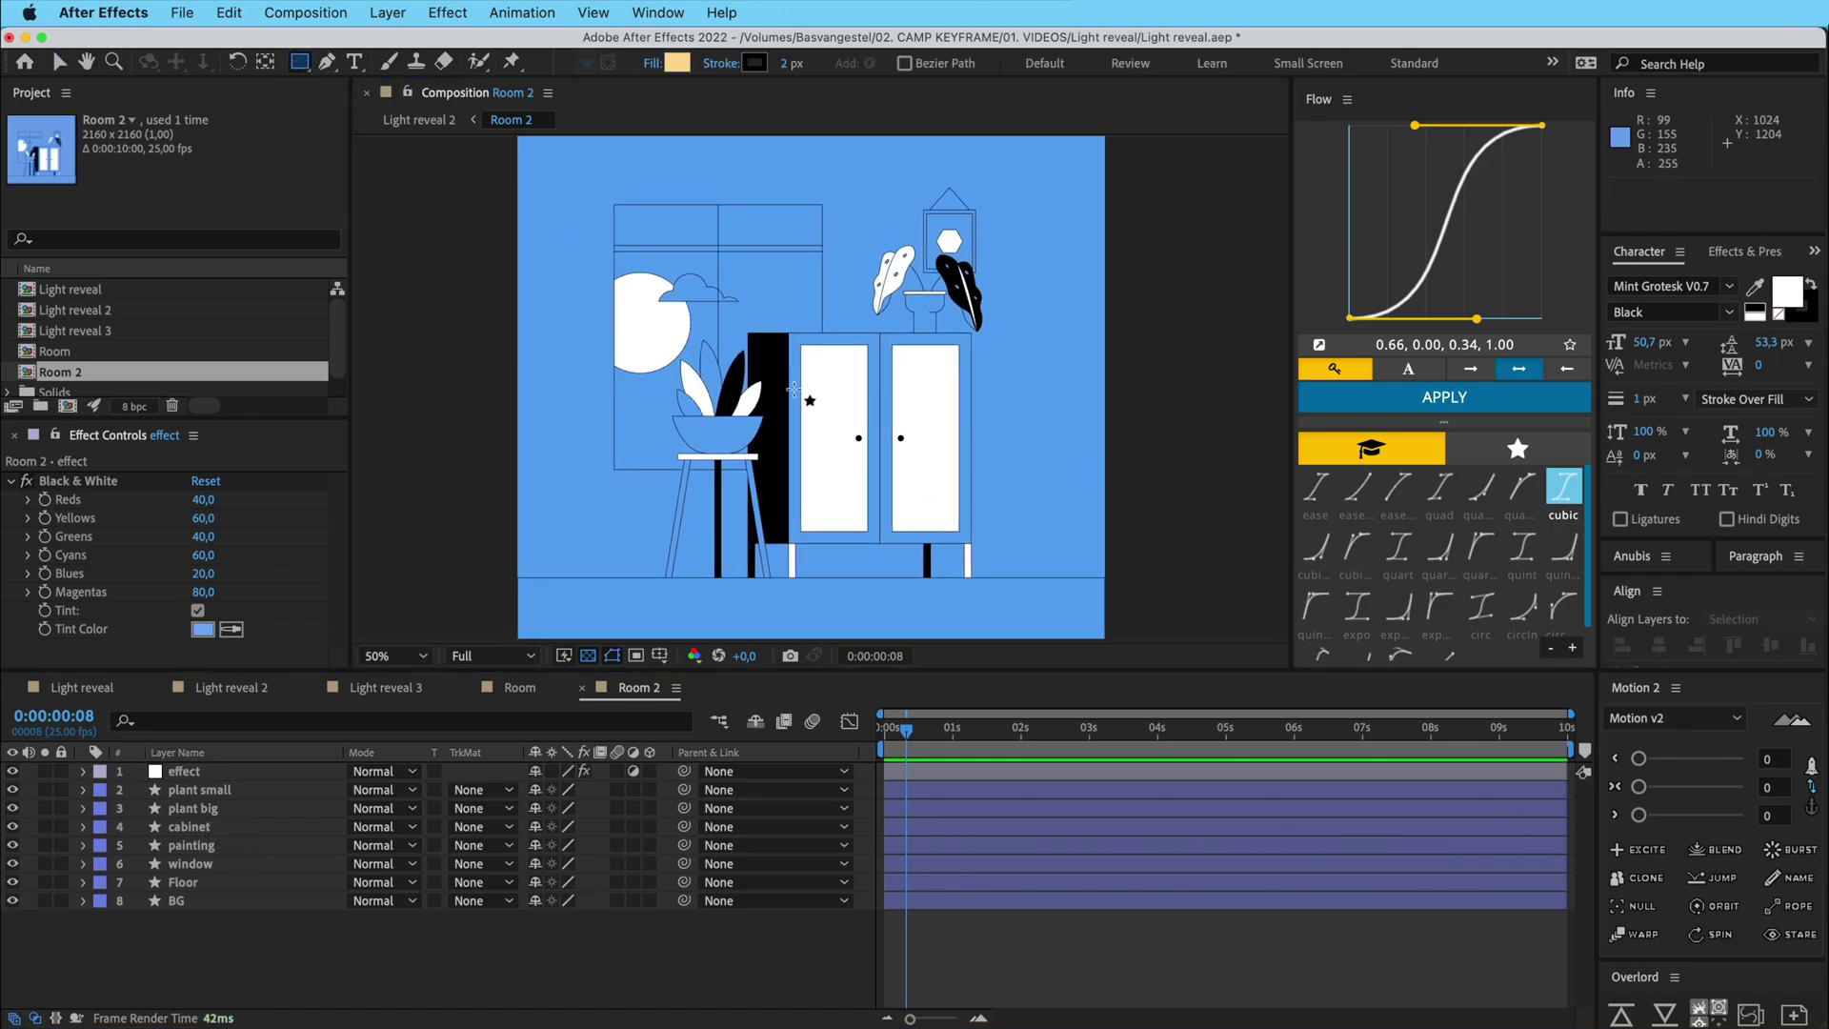
{"action": "left_click_drag", "start_coordinate": [799, 386], "coordinate": [915, 450]}
{"action": "key", "text": "v"}
{"action": "left_click", "coordinate": [1038, 806]}
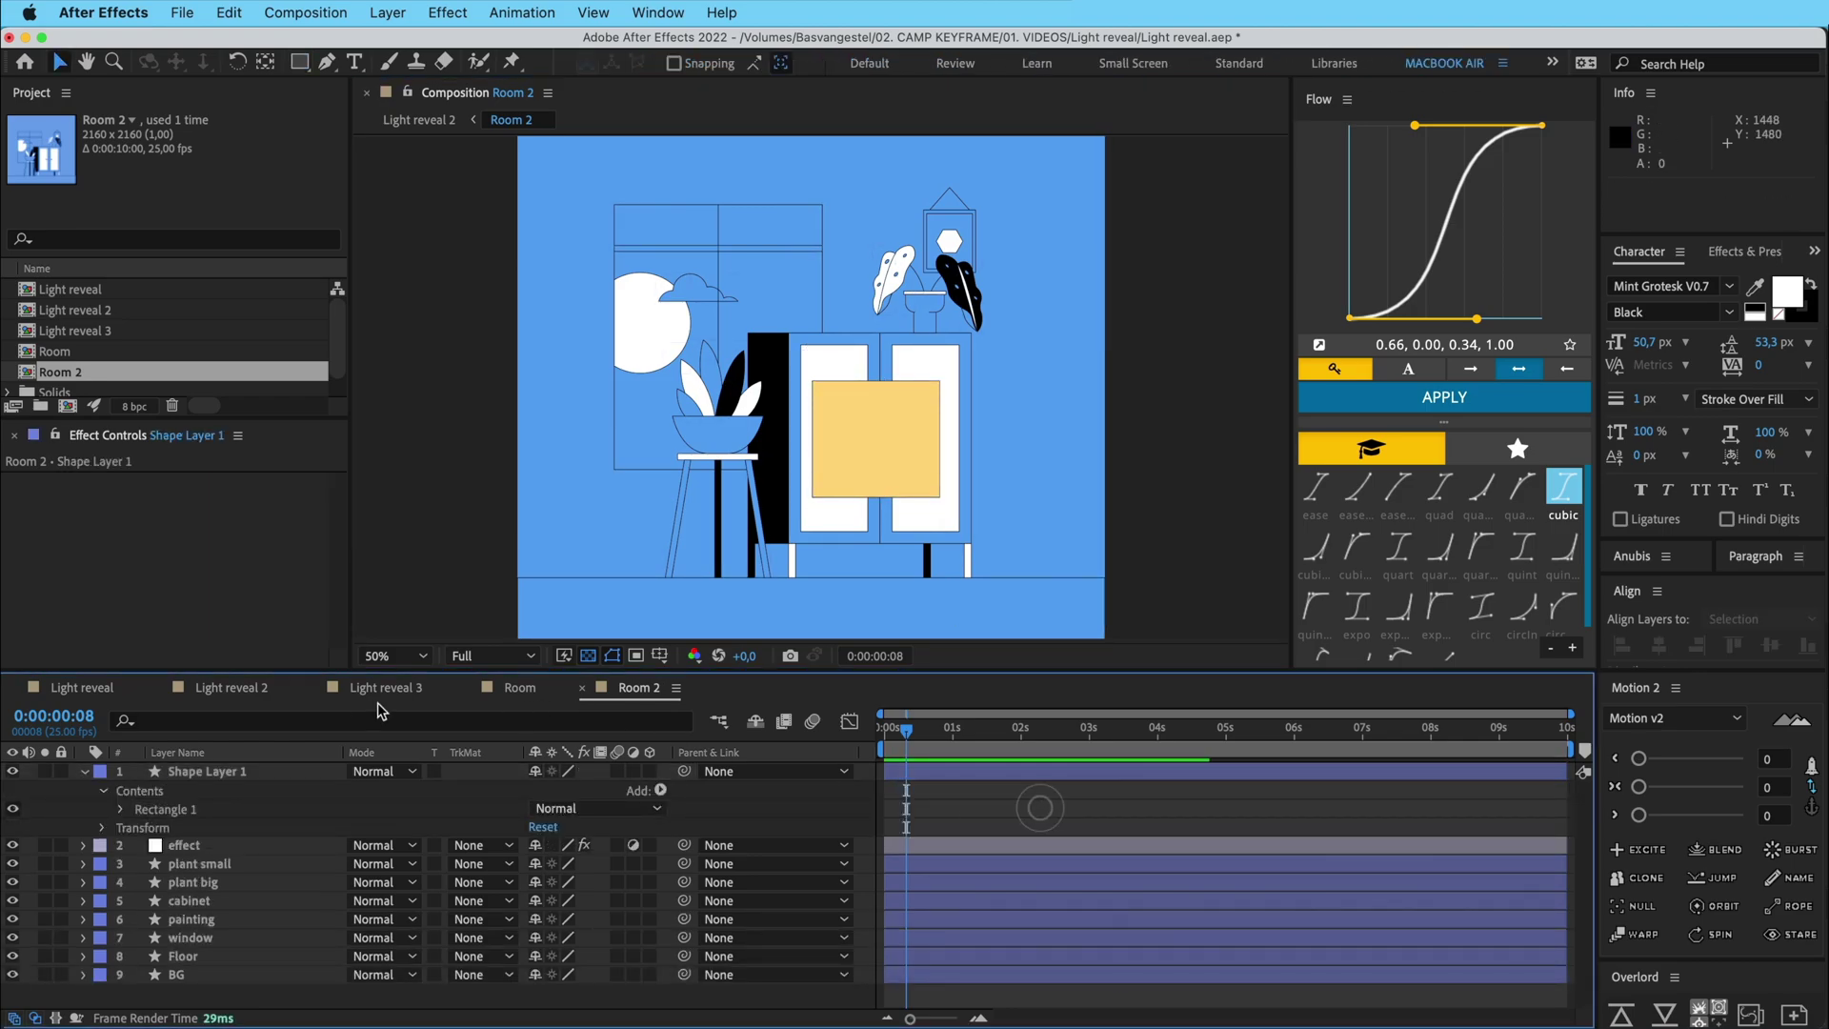
{"action": "left_click", "coordinate": [232, 688]}
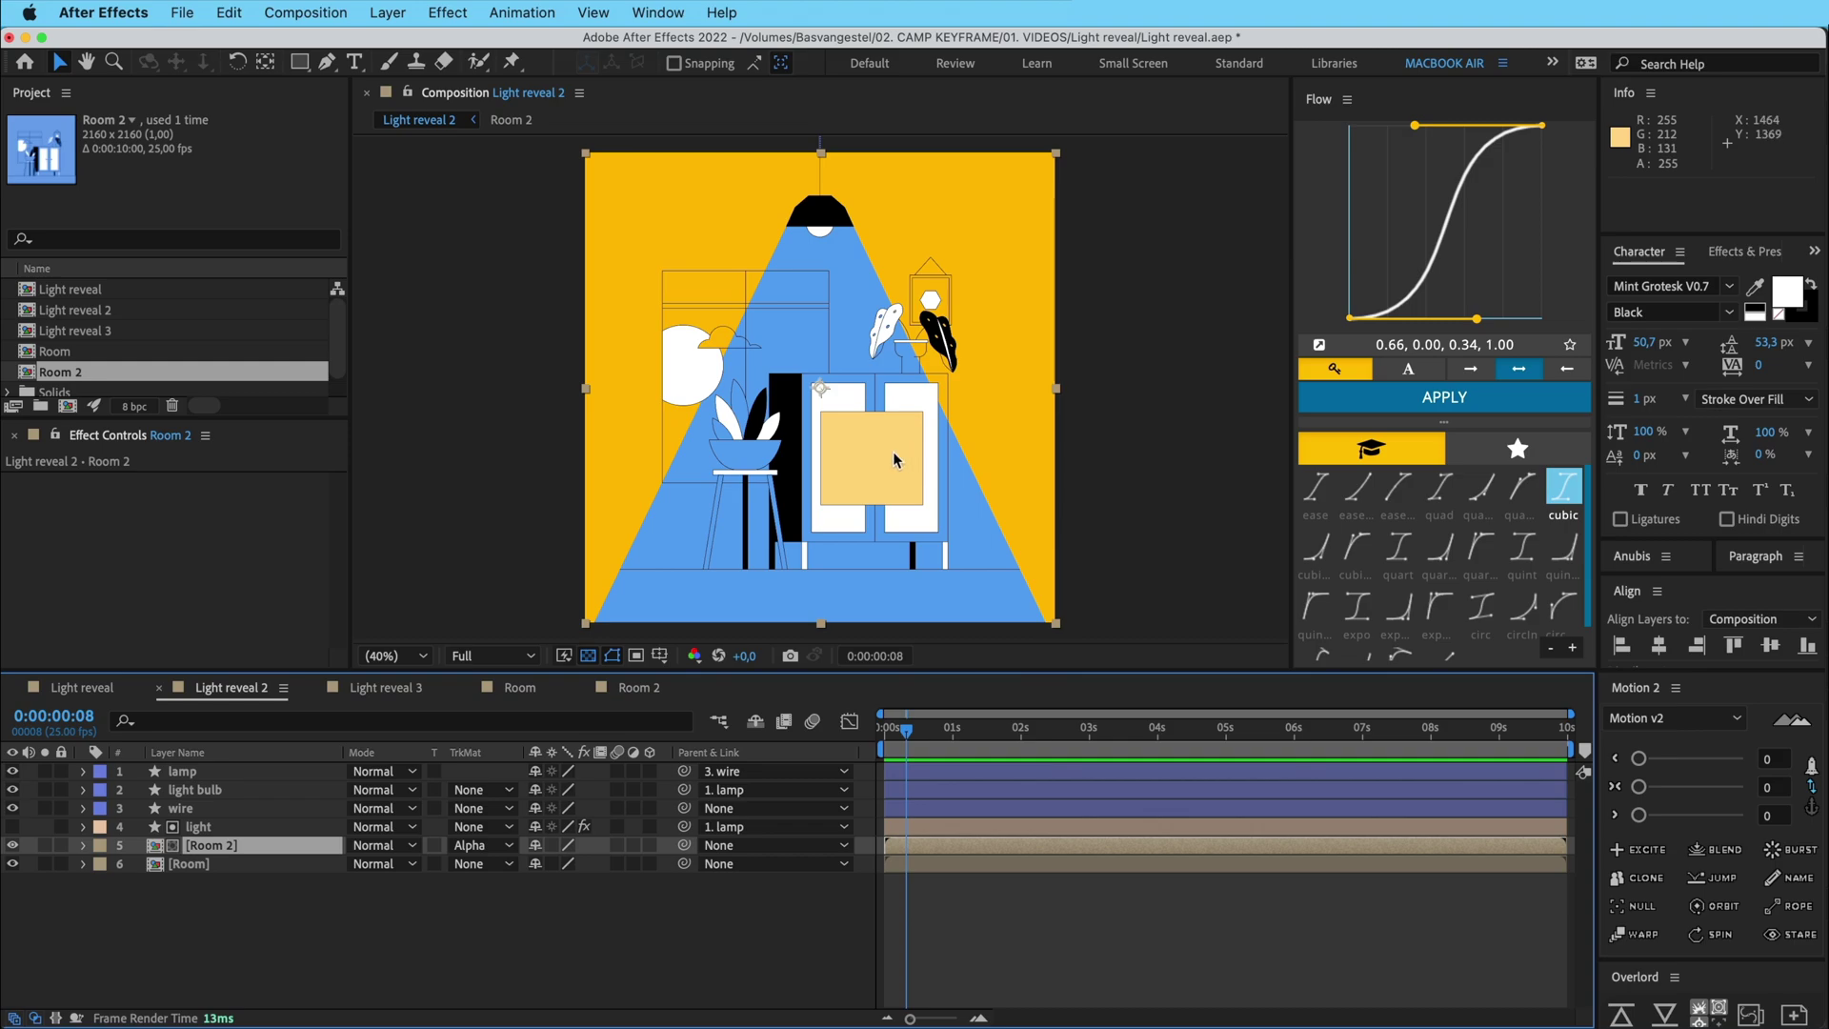
{"action": "left_click", "coordinate": [234, 808]}
{"action": "key", "text": "w"}
{"action": "mouse_move", "coordinate": [825, 215]}
{"action": "left_mouse_down"}
{"action": "mouse_move", "coordinate": [792, 209]}
{"action": "mouse_move", "coordinate": [816, 219]}
{"action": "left_mouse_up"}
{"action": "key", "text": "super+z"}
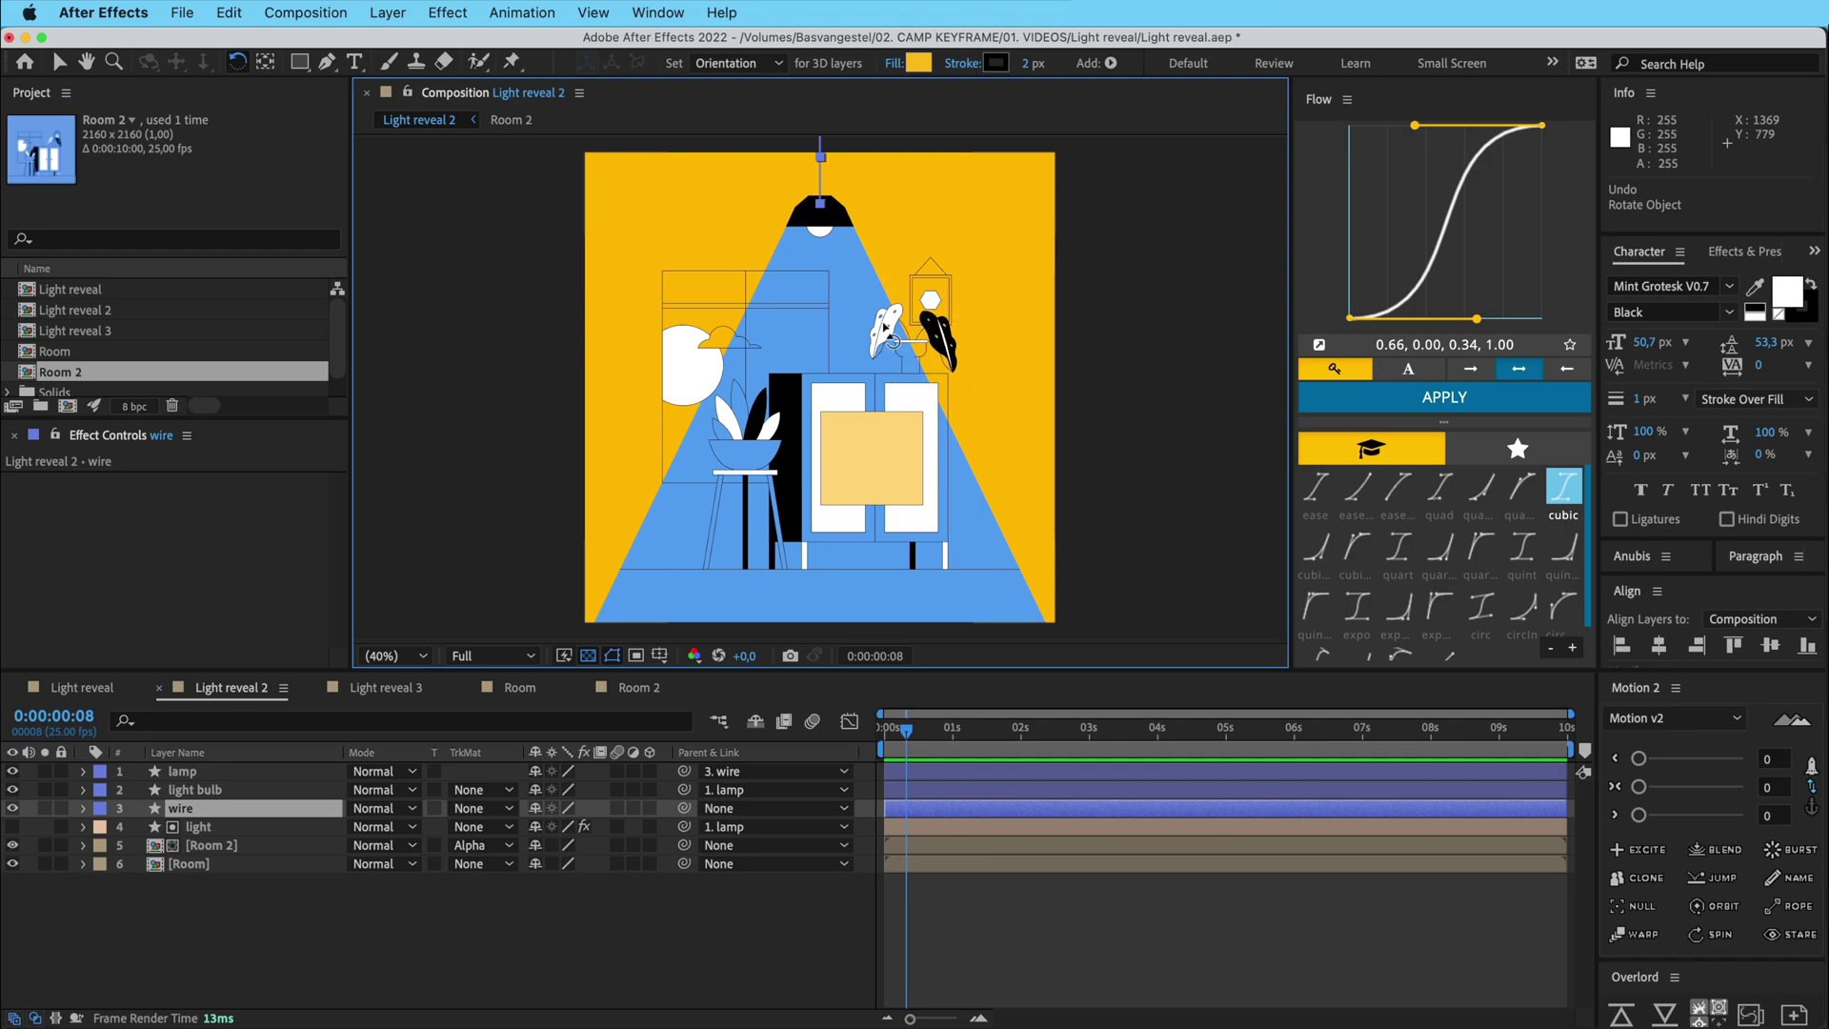
{"action": "scroll", "coordinate": [828, 515], "scroll_direction": "up", "scroll_amount": 2}
{"action": "left_click", "coordinate": [975, 926]}
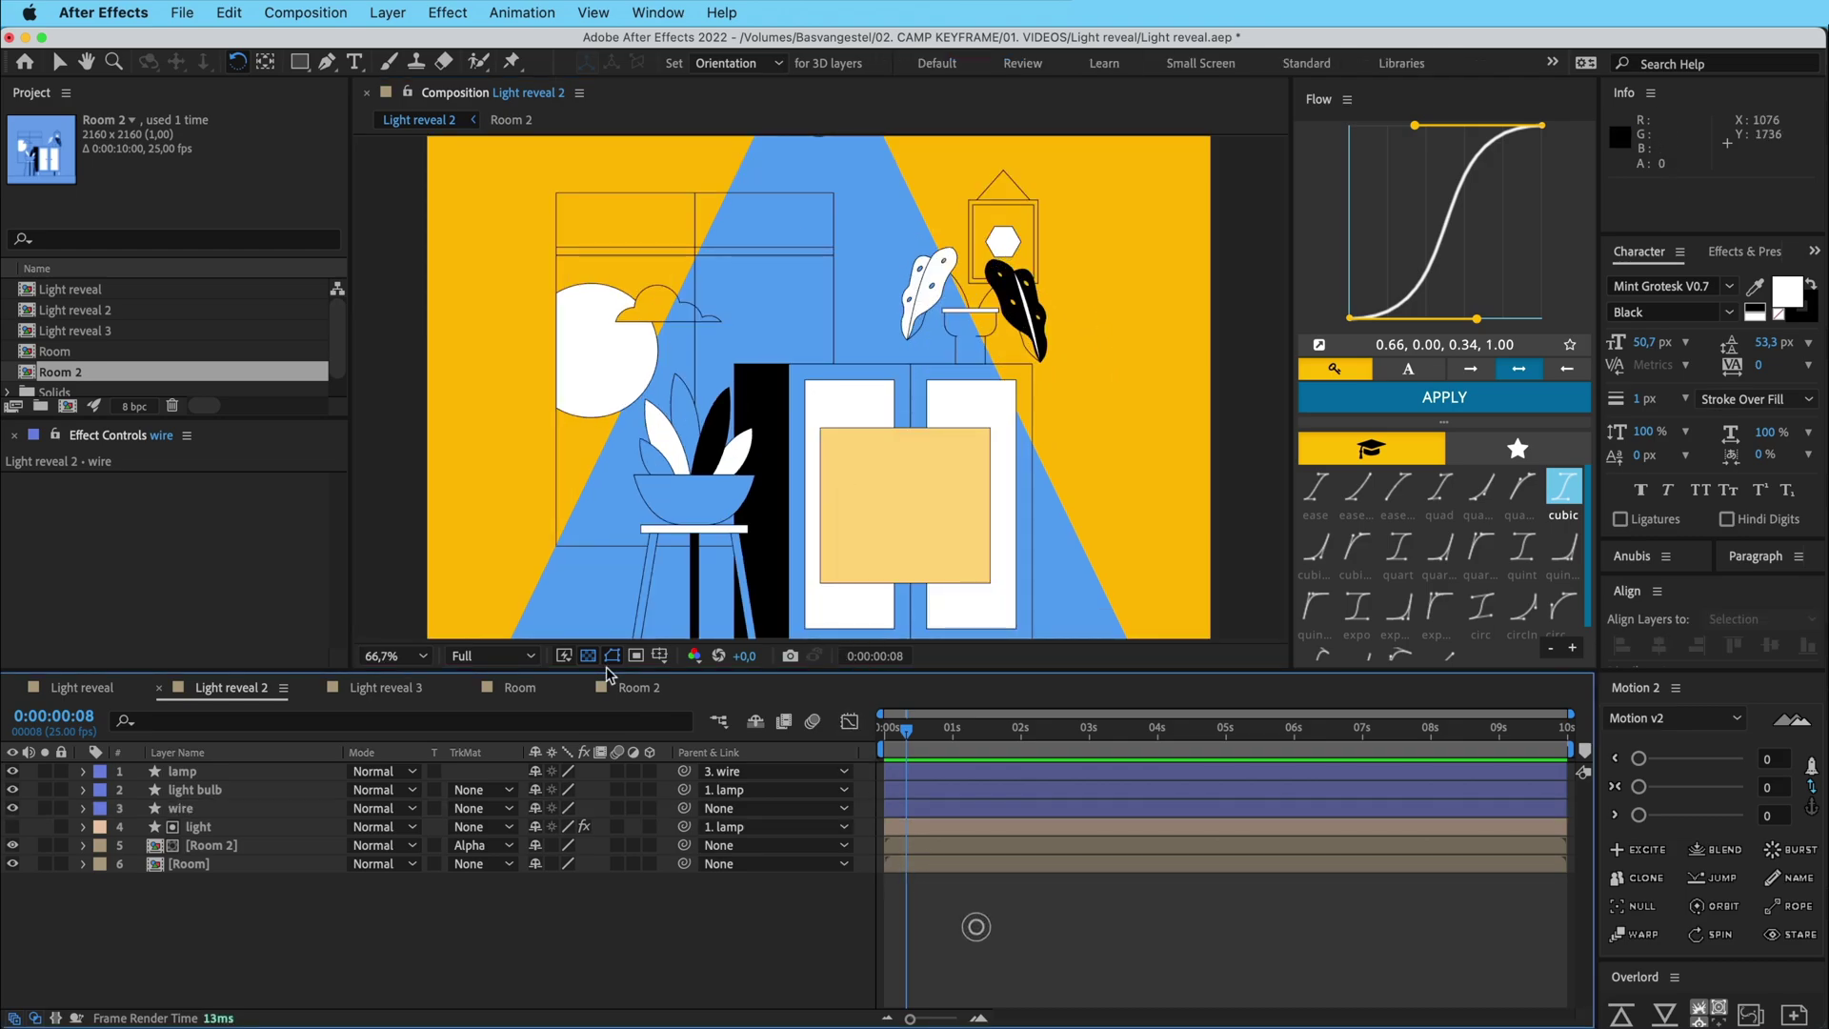
{"action": "left_click", "coordinate": [395, 655]}
{"action": "left_click", "coordinate": [400, 688]}
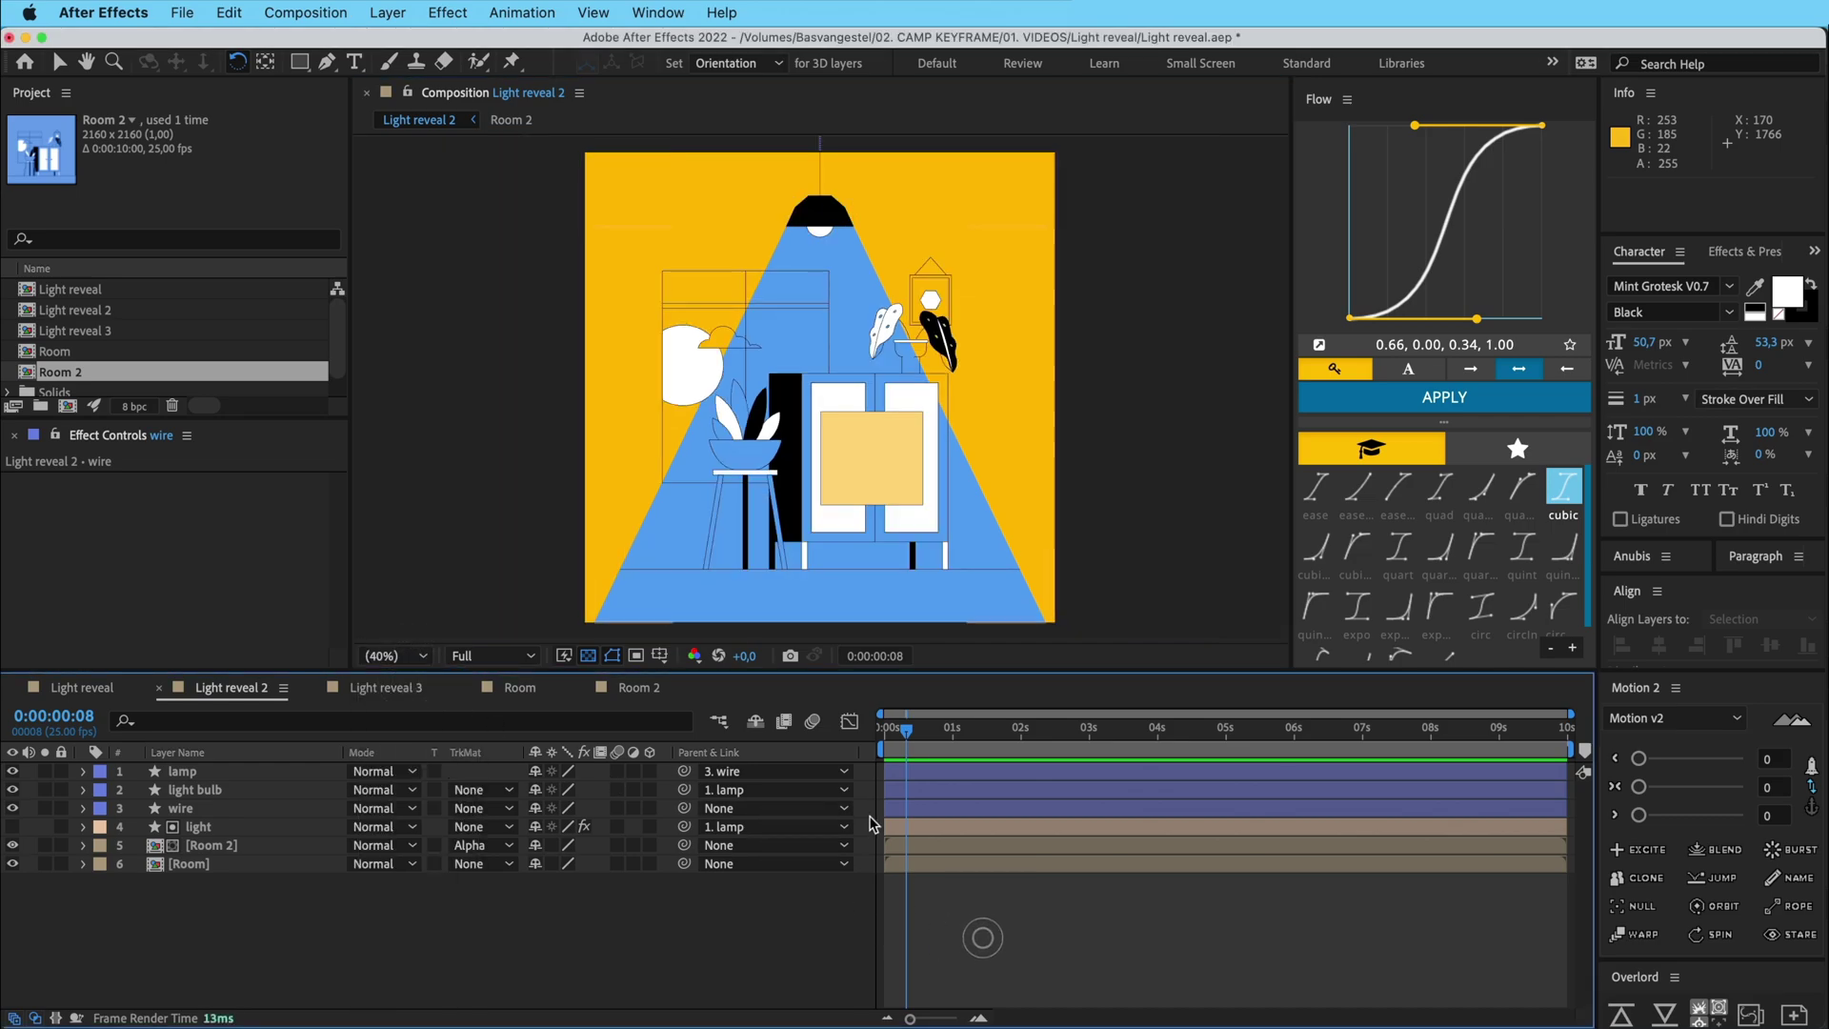